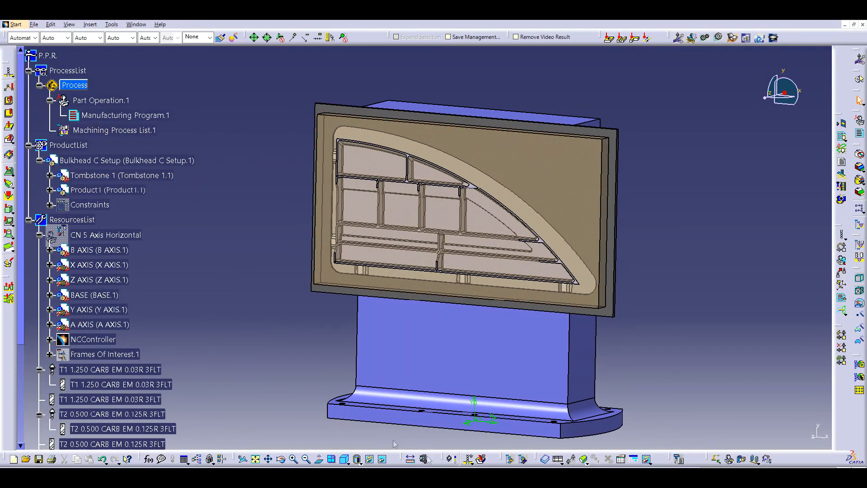
Open the Main NC Catalog, preview its two industry families and enter the AEROSPACE family
left_click(546, 459)
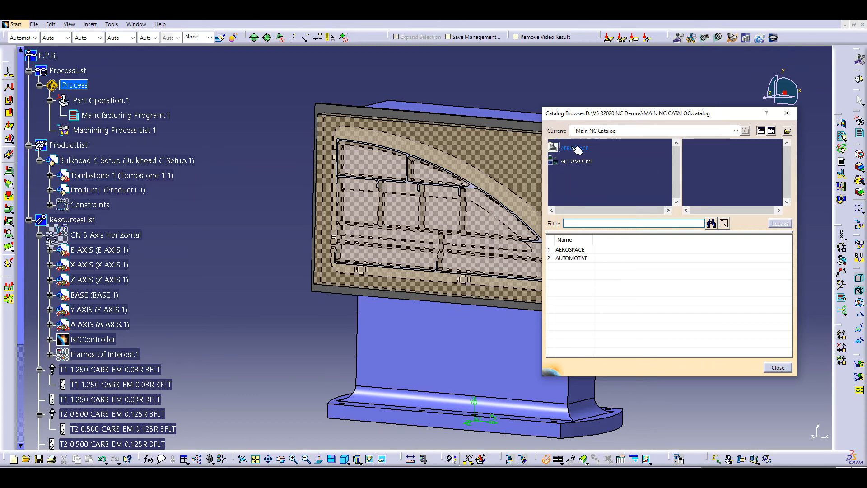
left_click(586, 162)
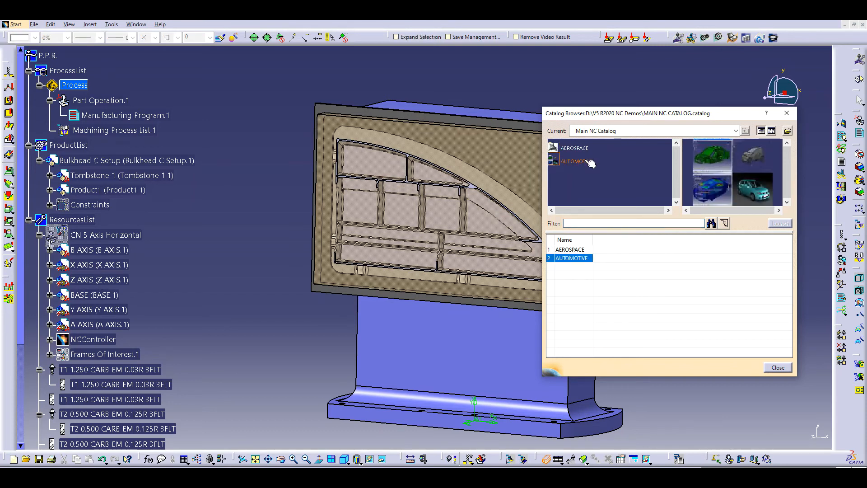
left_click(581, 150)
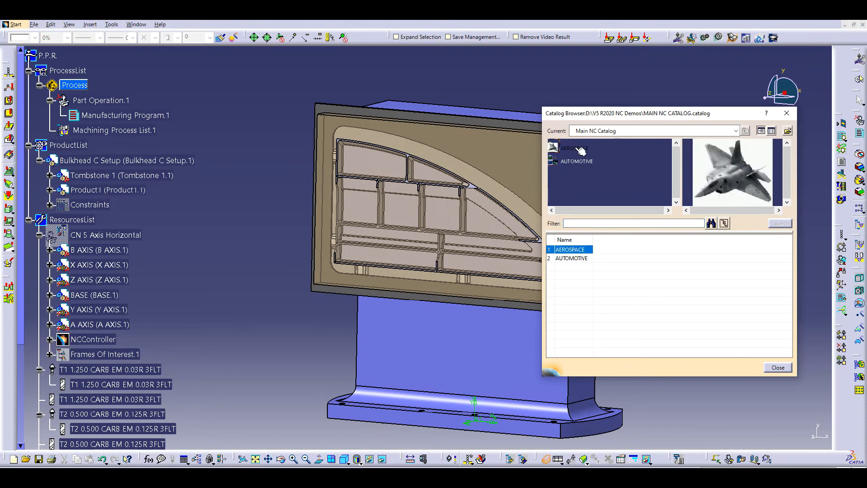
double_click(581, 150)
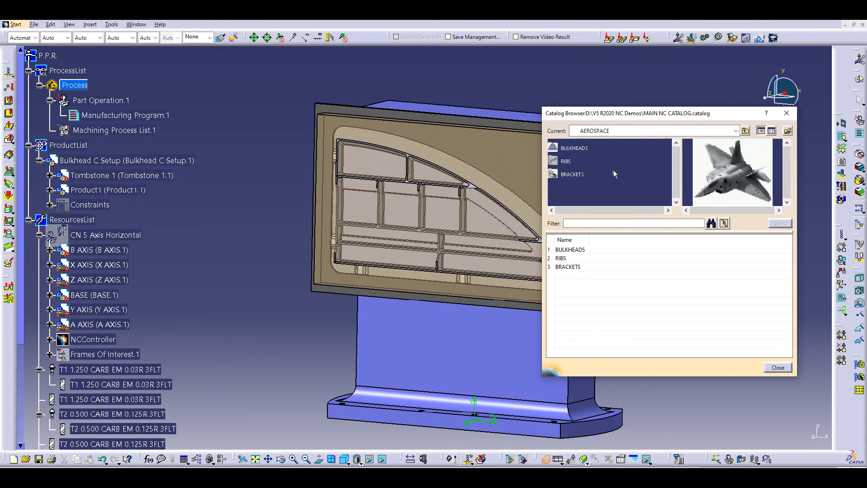
Preview the AEROSPACE part families, enter BULKHEADS and start inserting its Main Roughing process
left_click(573, 174)
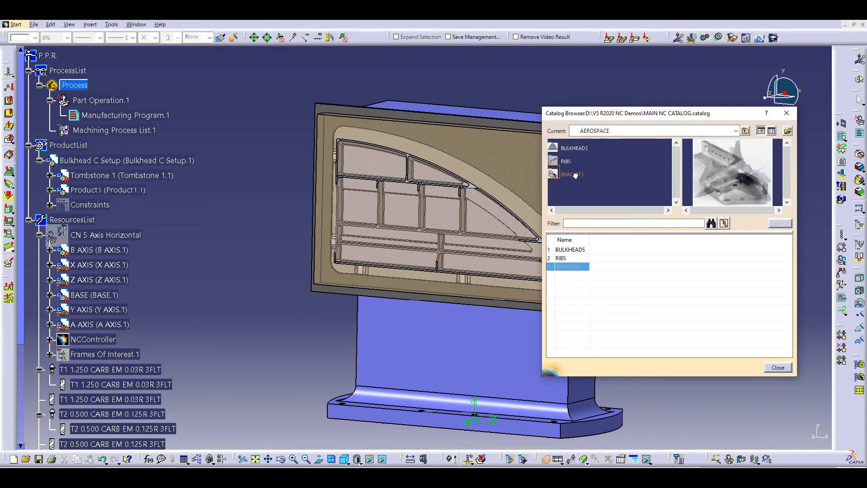
left_click(566, 161)
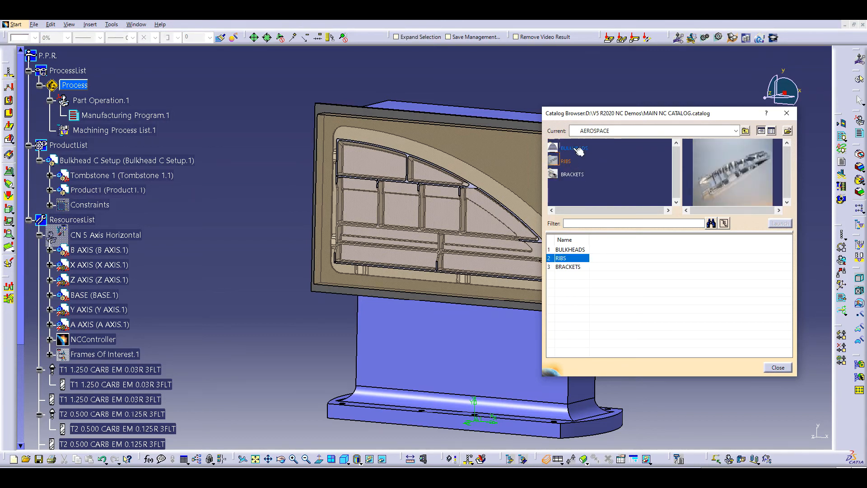
left_click(573, 148)
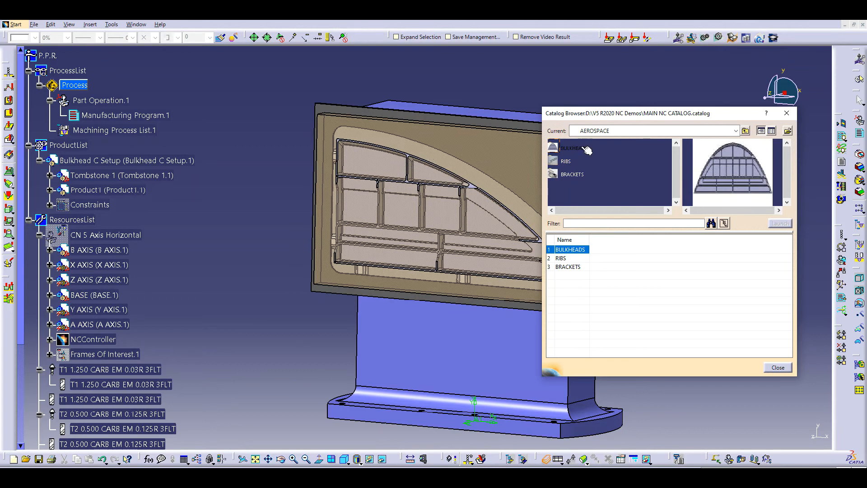
double_click(586, 150)
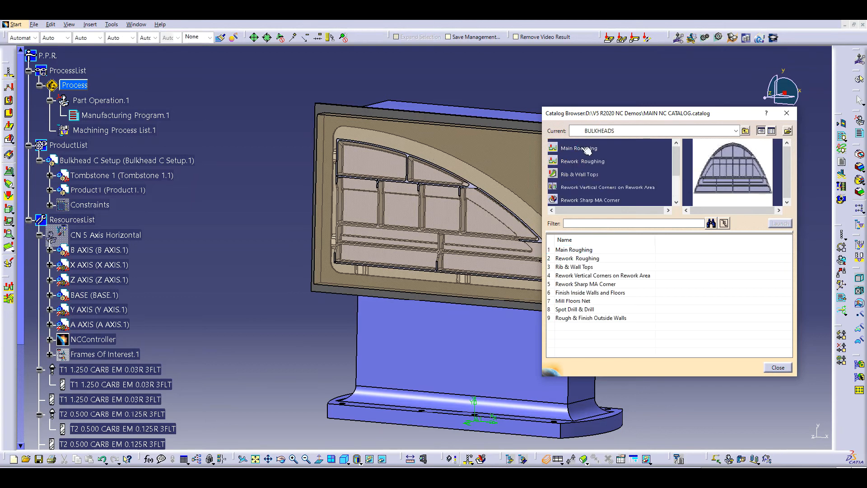
mouse_move(652, 108)
left_mouse_down()
mouse_move(652, 91)
mouse_move(652, 99)
left_mouse_up()
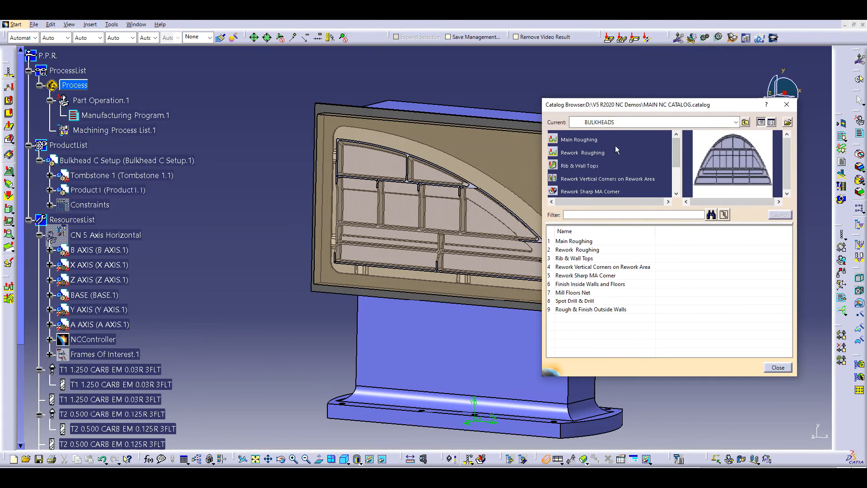
mouse_move(676, 149)
left_mouse_down()
mouse_move(678, 185)
mouse_move(677, 147)
left_mouse_up()
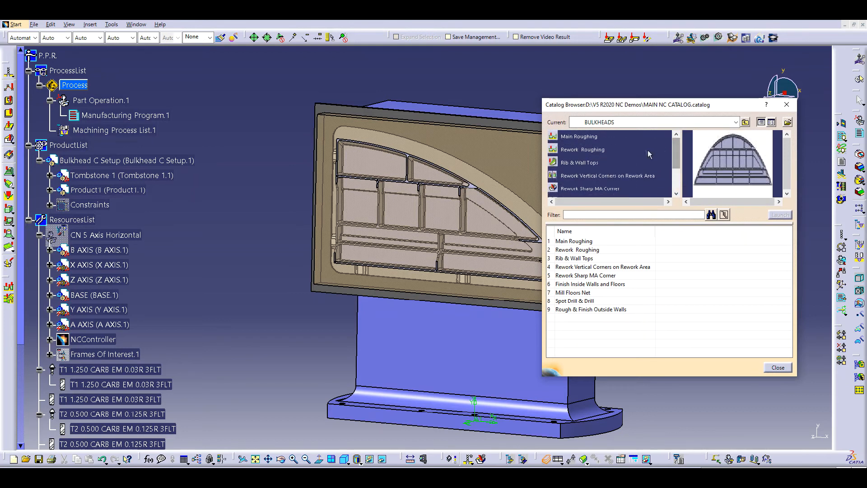
left_click(576, 136)
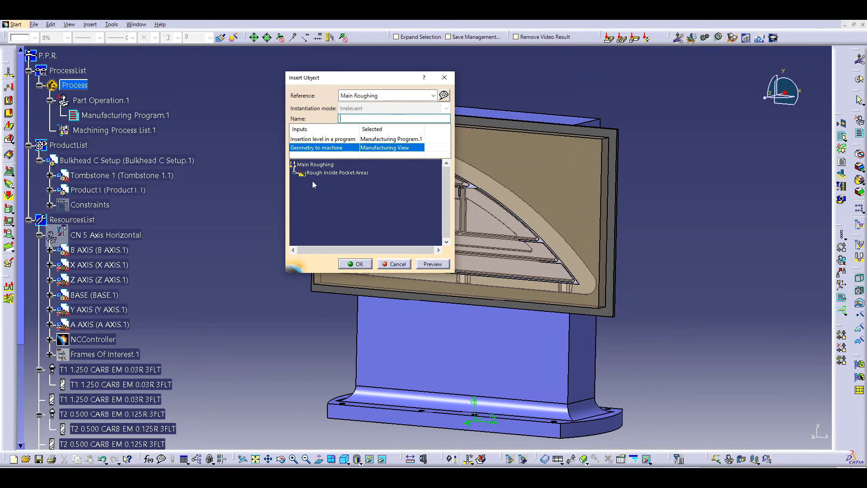
Read the PDF instructions attached to Main Roughing, covering the overview, geometry selection and imposed planes
left_click(443, 95)
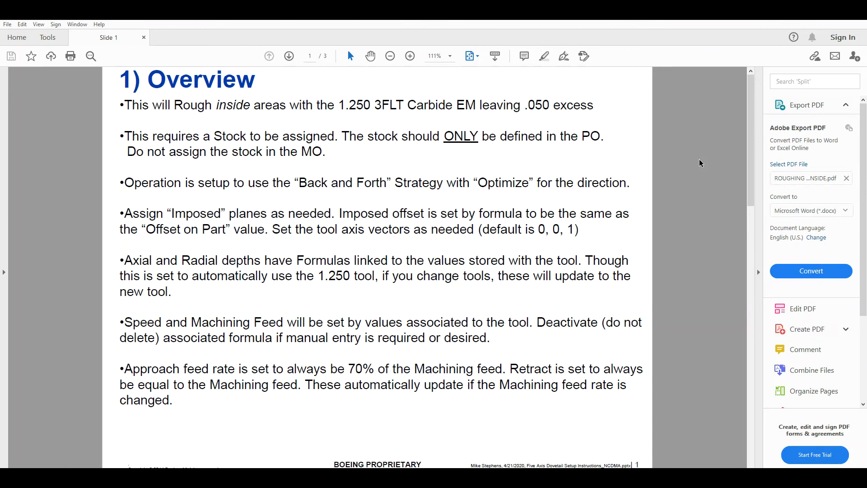
scroll(699, 162, "down", 1)
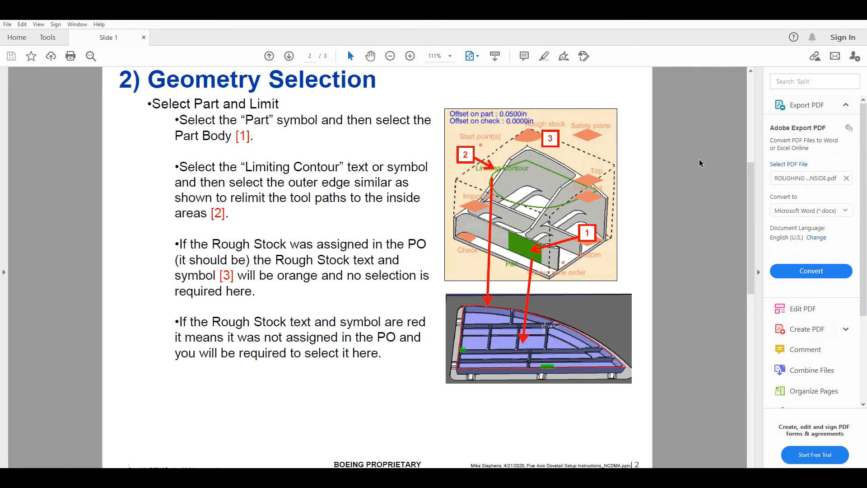
scroll(699, 163, "down", 1)
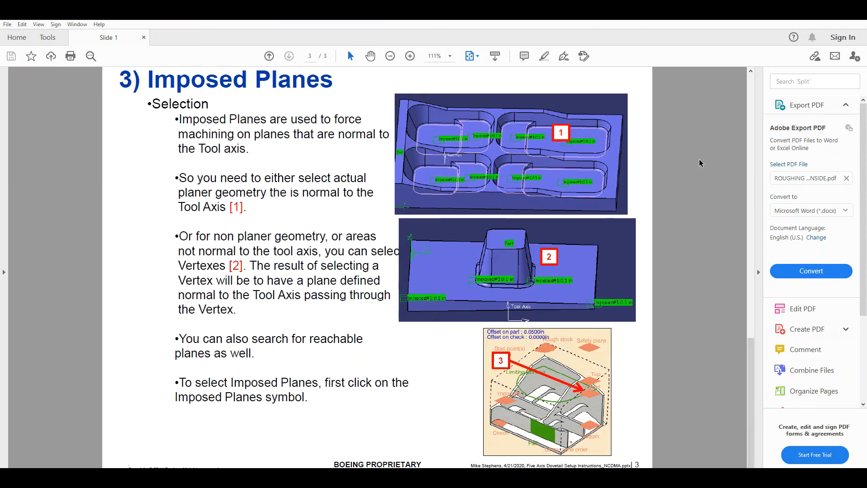
scroll(699, 163, "up", 2)
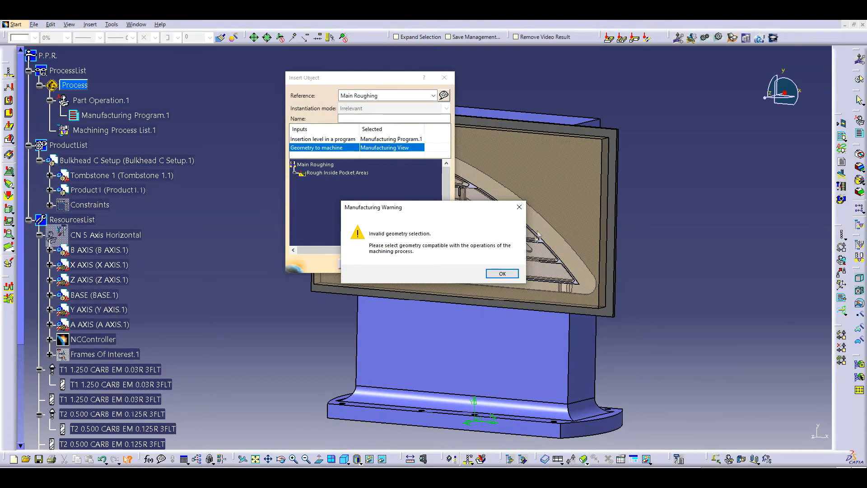
Insert the Main Roughing process at Manufacturing Program.1, close the catalog and expand the program in the tree
left_click(502, 272)
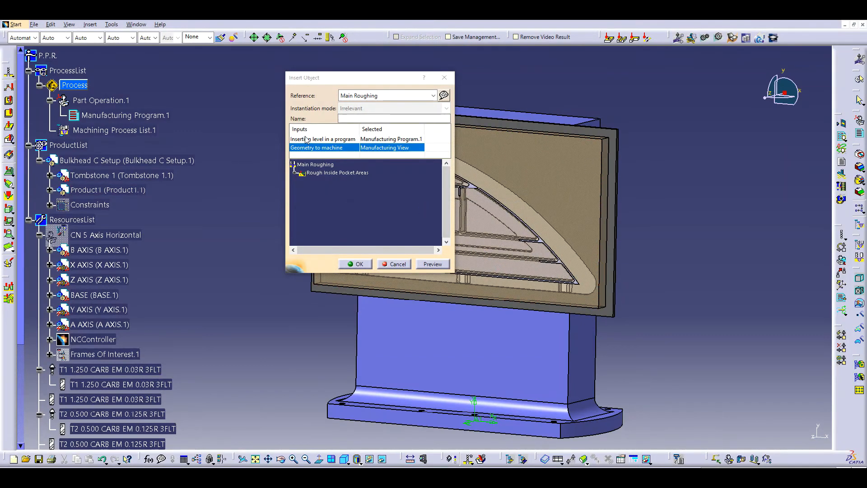
left_click(323, 138)
left_click(130, 116)
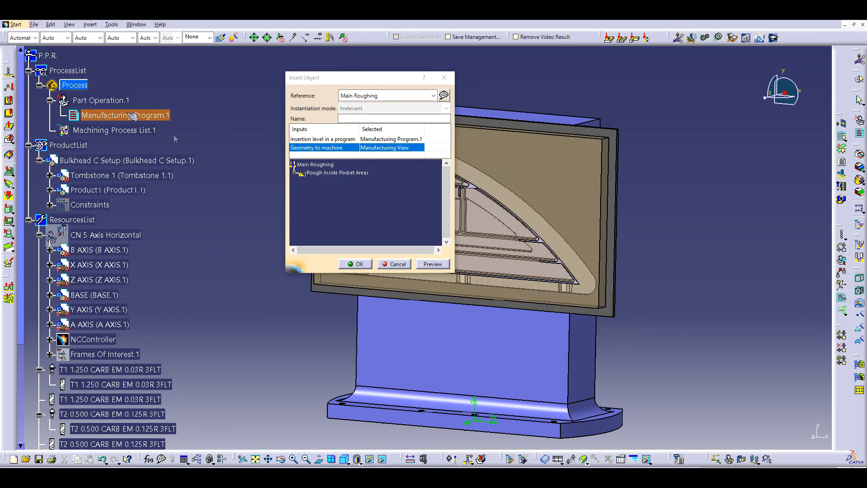
left_click(357, 264)
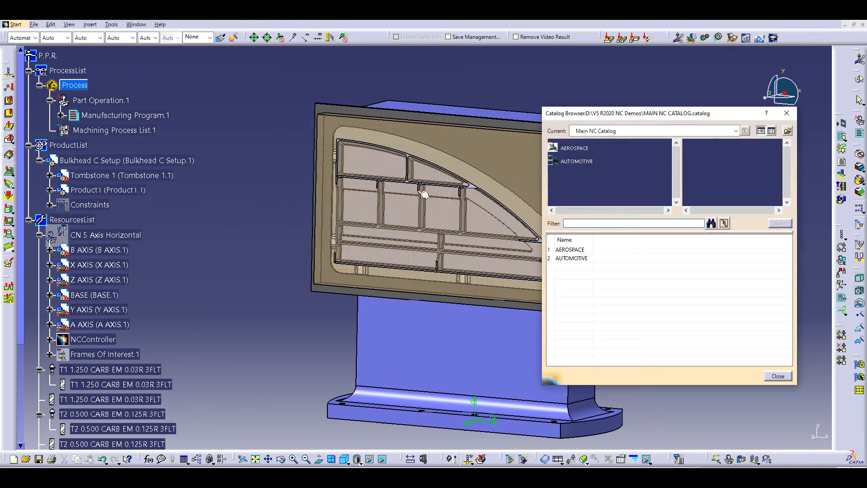
left_click(786, 113)
left_click(61, 115)
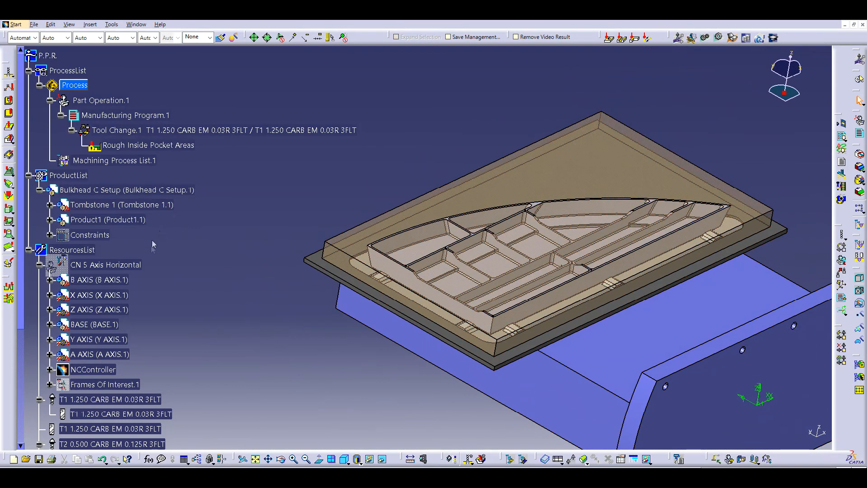
Hide the Stock component under Product1 so the bulkhead geometry can be selected
left_click(50, 220)
right_click(110, 251)
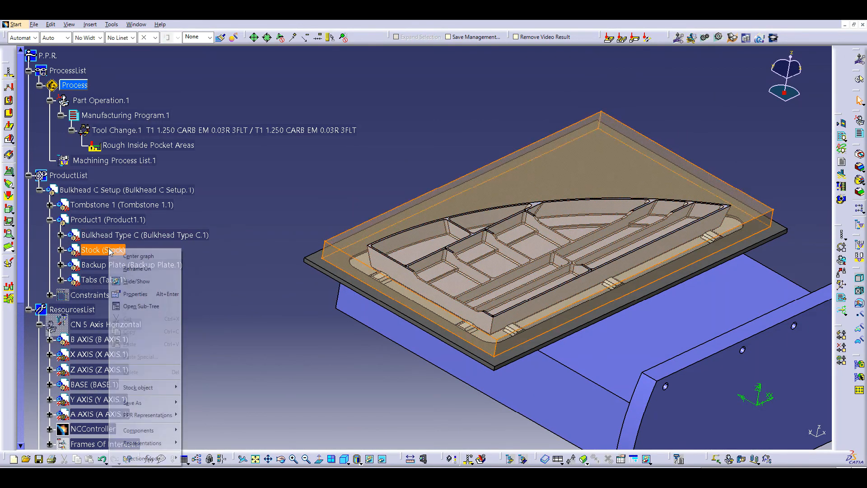
left_click(134, 280)
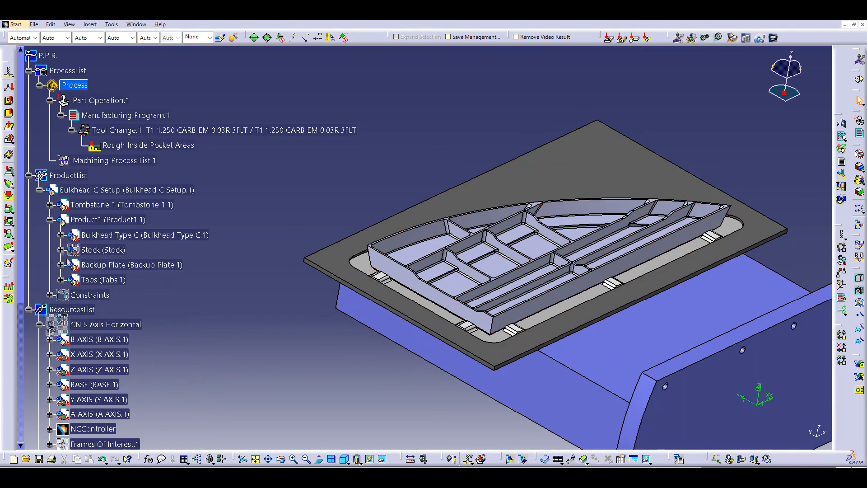
Edit the Rough Inside Pocket Areas operation and assign the bulkhead body as its part
double_click(145, 150)
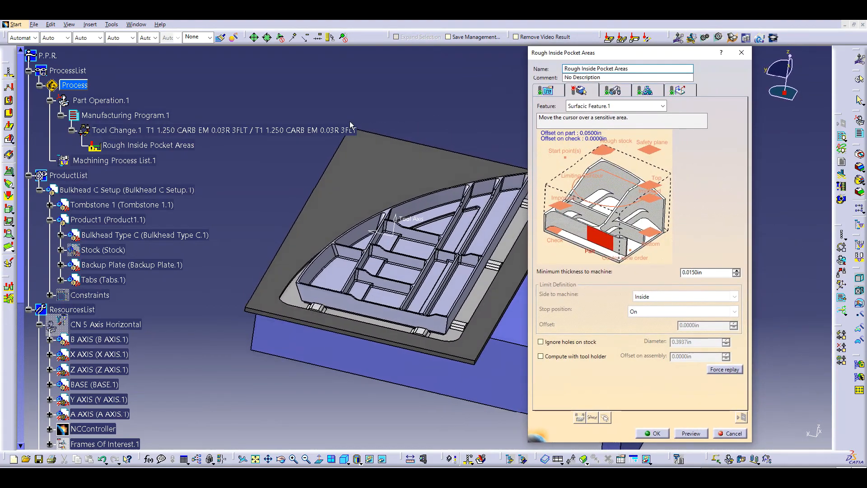
left_click(601, 239)
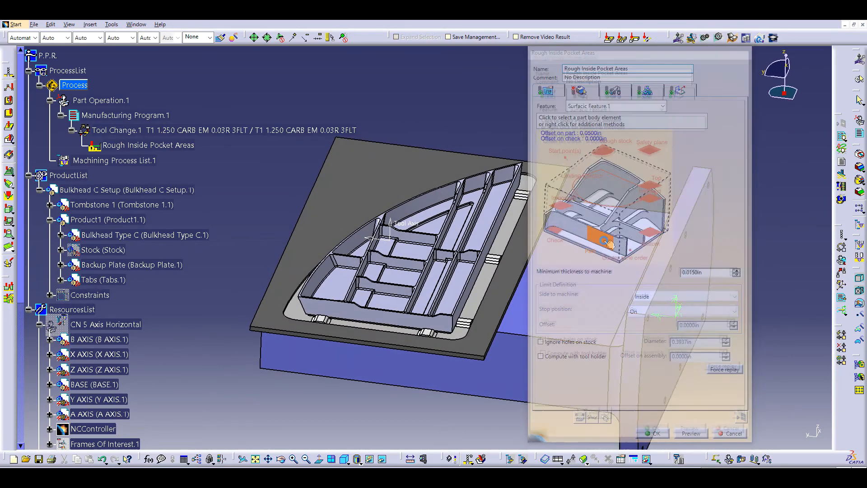
left_click(479, 229)
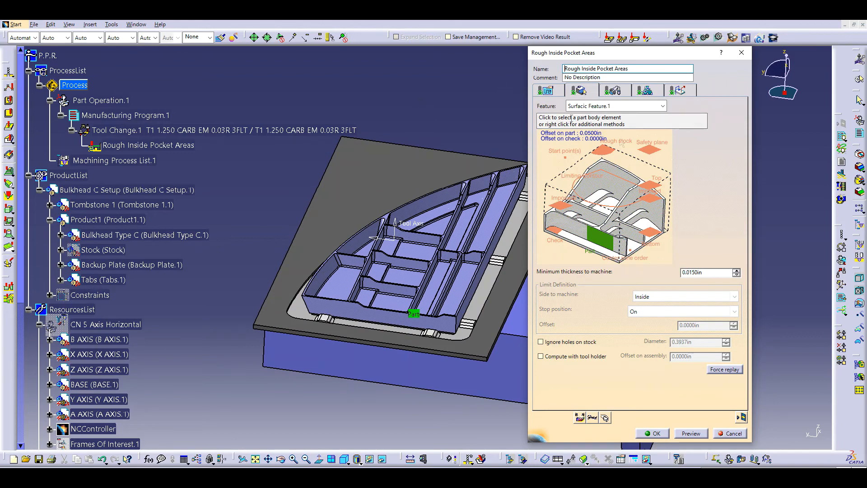
Define the operation's limiting contour as a closed chain of the bulkhead's outer upper edges
left_click(571, 118)
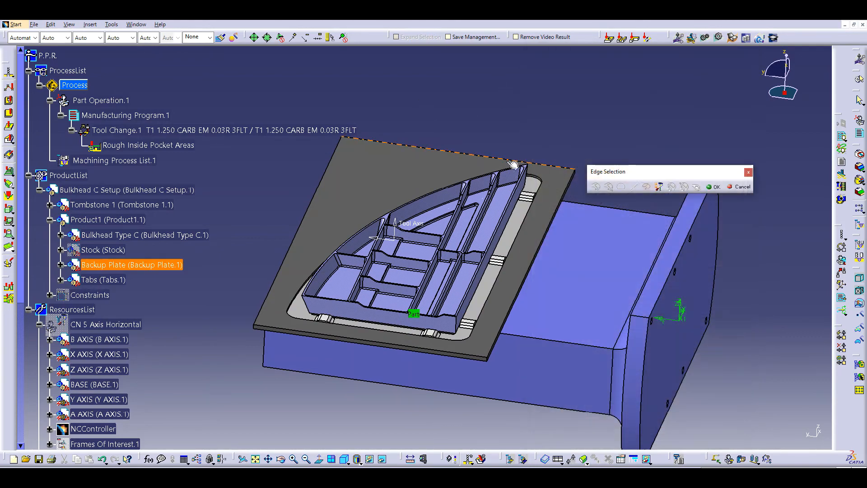
middle_click_drag(505, 169, 488, 173)
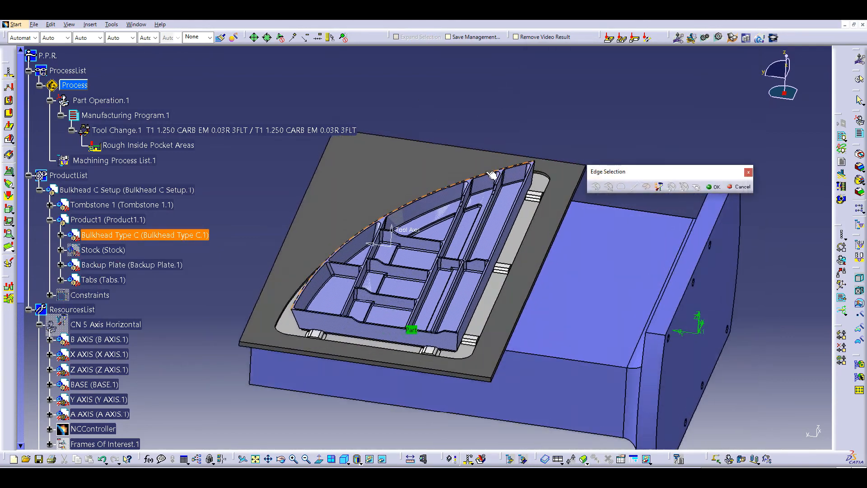
left_click(492, 174)
left_click(496, 129)
middle_click_drag(485, 154, 411, 318)
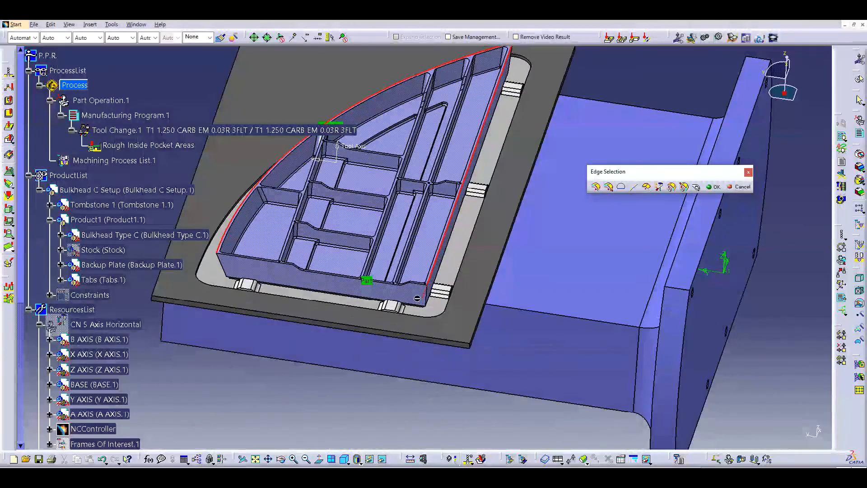
left_click(419, 285)
left_click(597, 186)
left_click(712, 186)
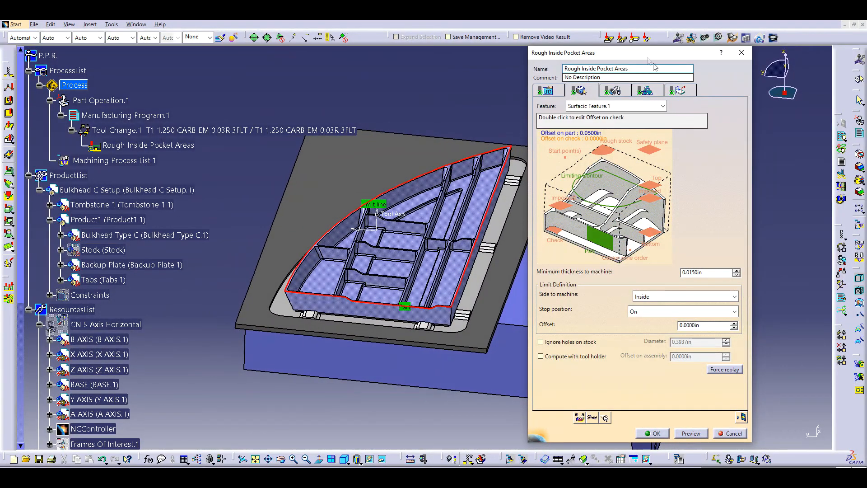
Search for the reachable planes that can serve as imposed planes for the Rough Inside Pocket Areas operation
left_click_drag(655, 48, 674, 46)
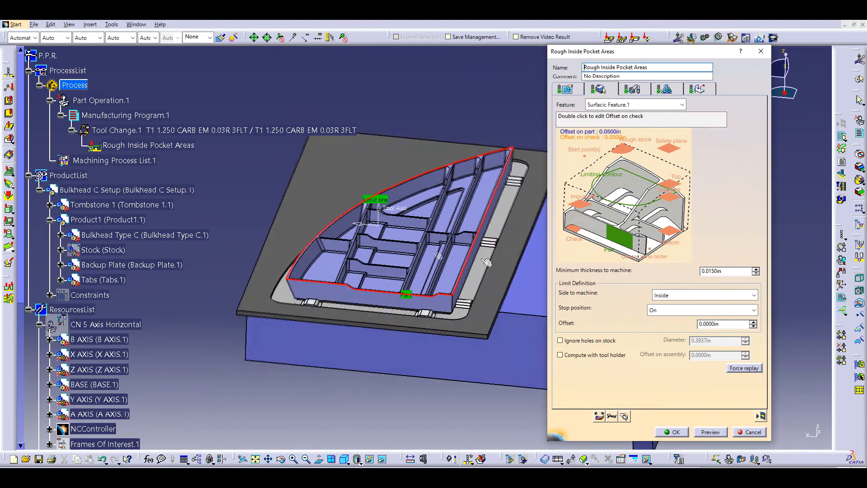
middle_click_drag(418, 242, 507, 173, "ctrl")
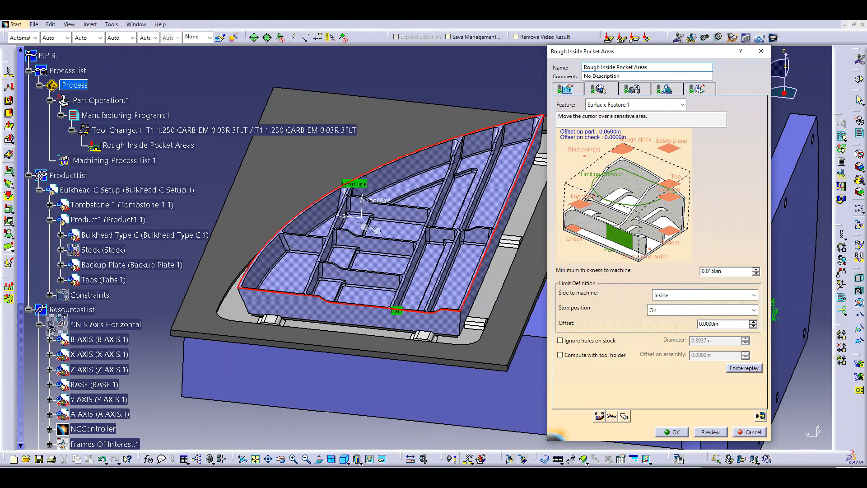
right_click(675, 203)
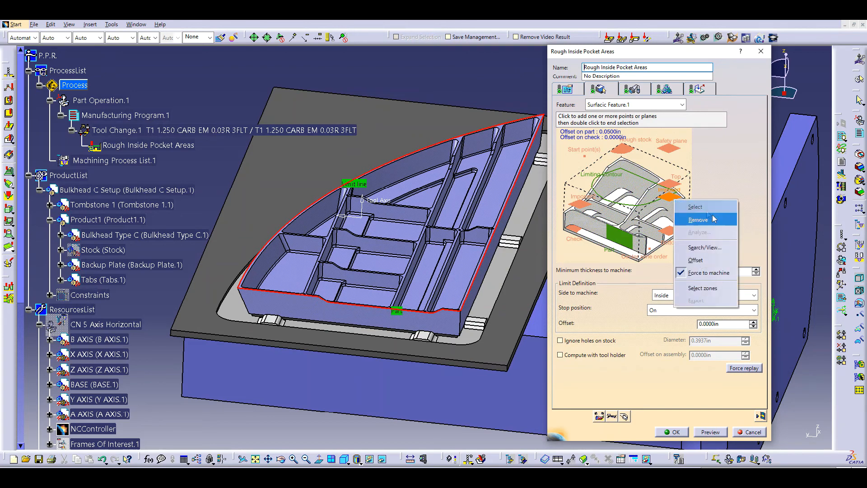
left_click(715, 248)
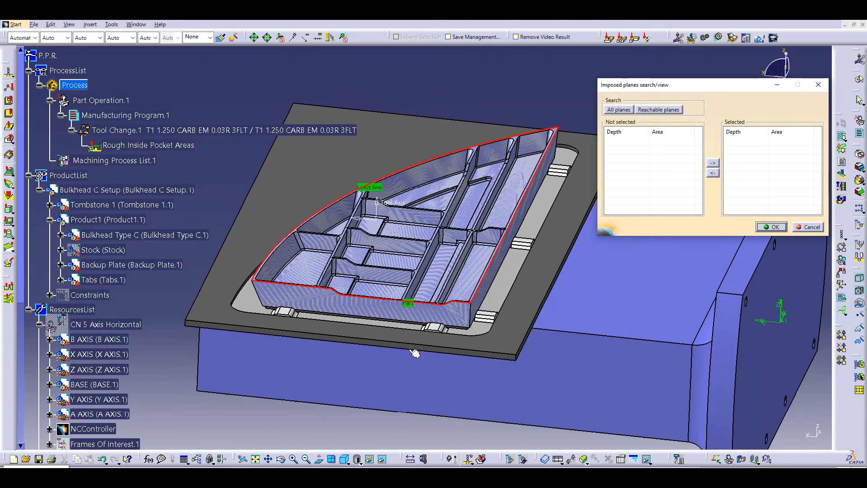
left_click(658, 112)
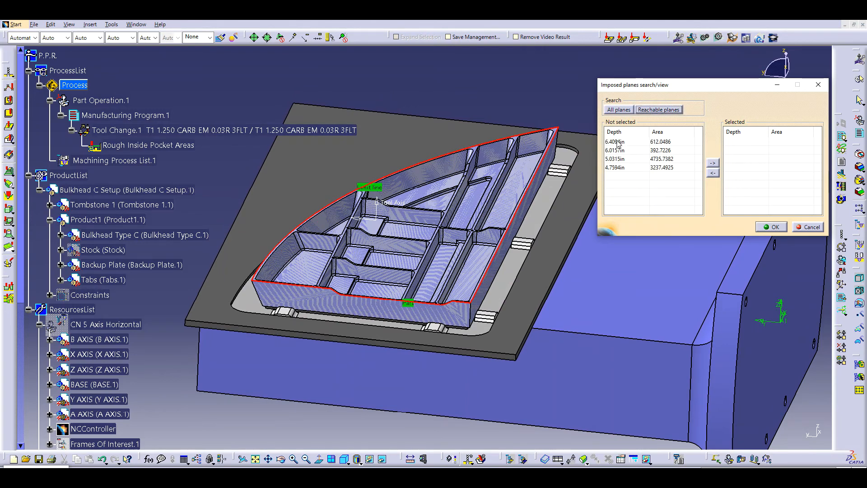
Preview the found planes on the bulkhead and assign the 6.0157, 5.0315 and 4.7594 in depths as imposed planes
left_click(618, 142)
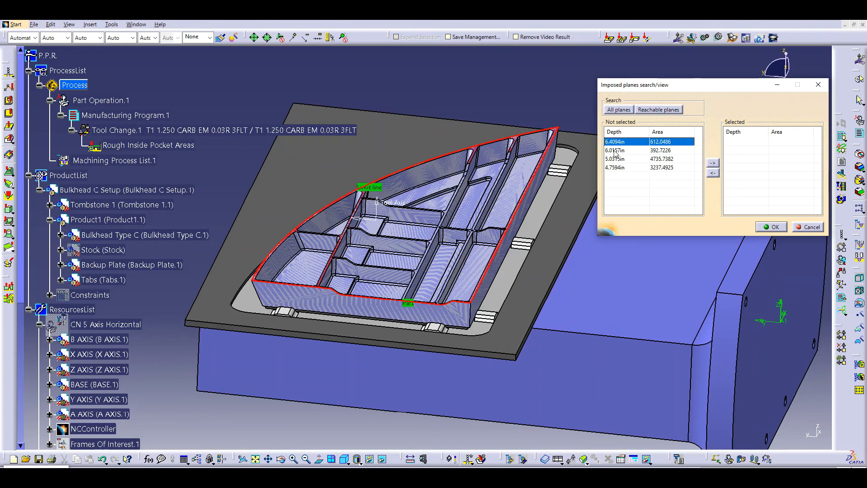
left_click(615, 151)
left_click(612, 159)
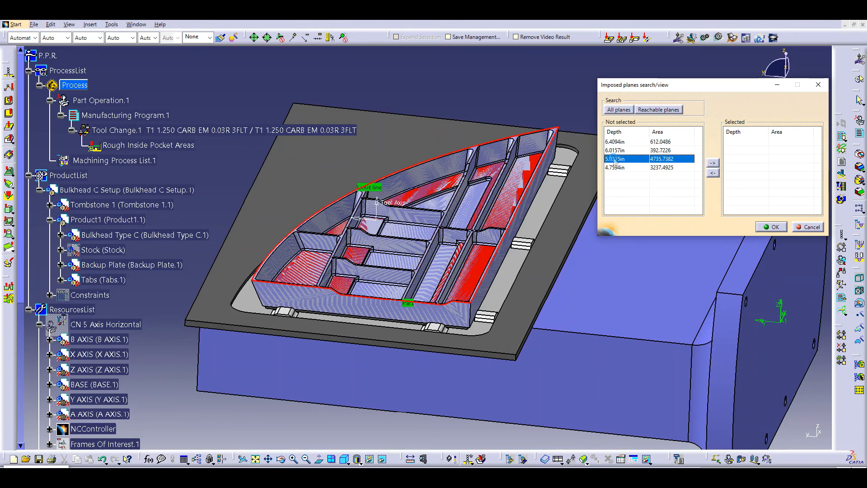
left_click(614, 168)
left_click(615, 151)
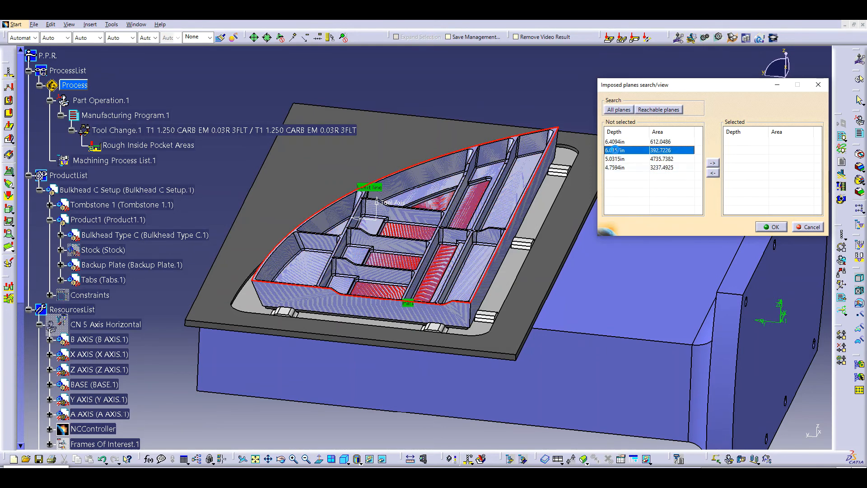
left_click(622, 168, "shift")
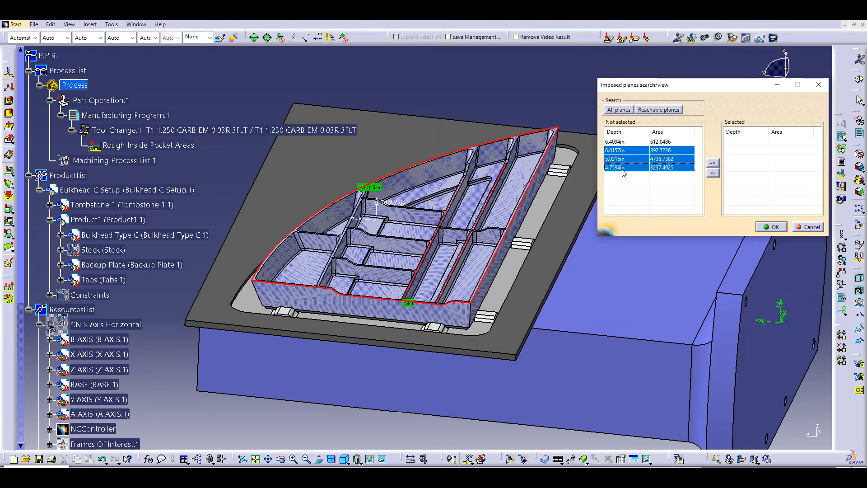
left_click(713, 163)
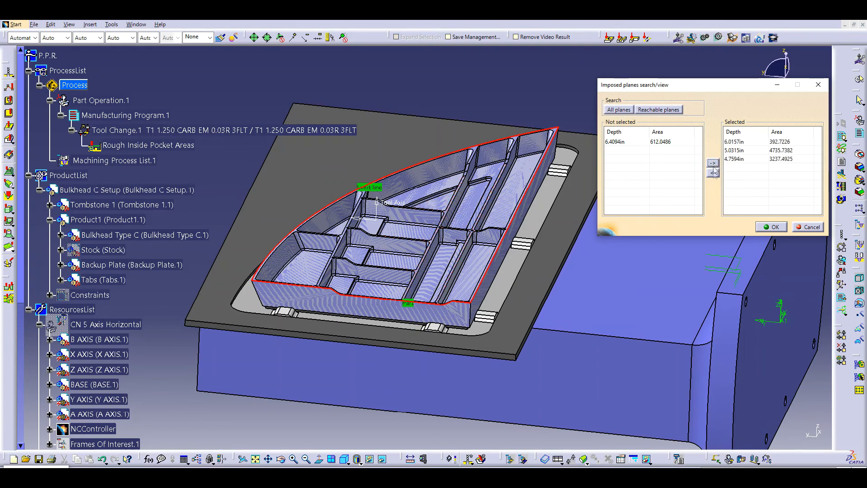
left_click(774, 228)
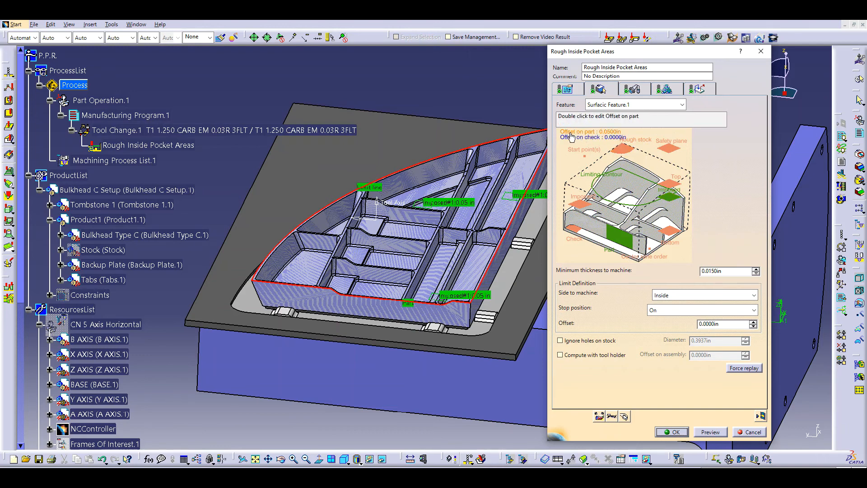
Examine the formula that drives the imposed planes' offset
right_click(678, 203)
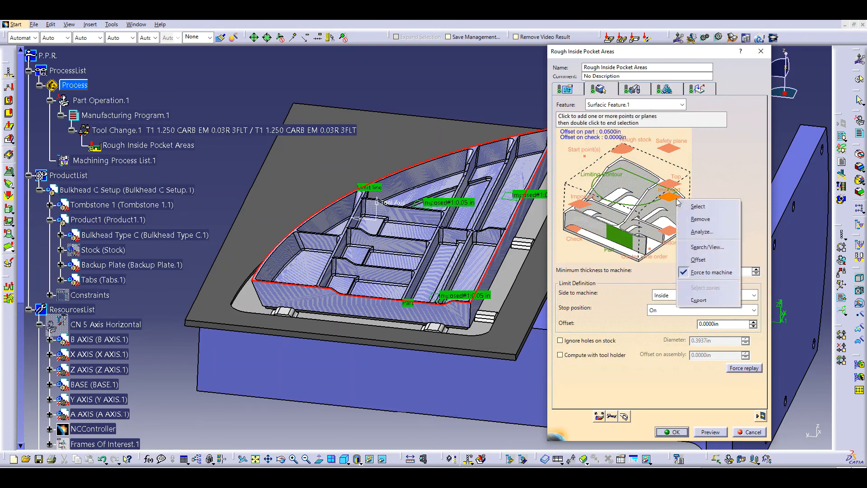
left_click(698, 260)
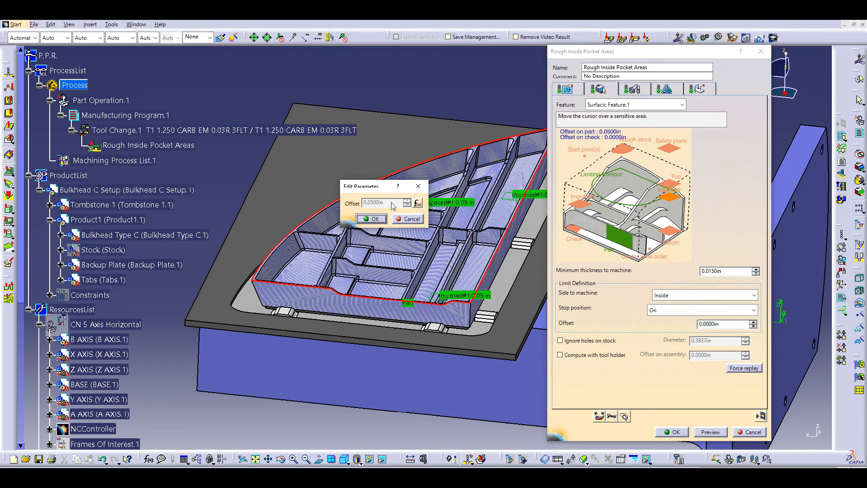
left_click(412, 218)
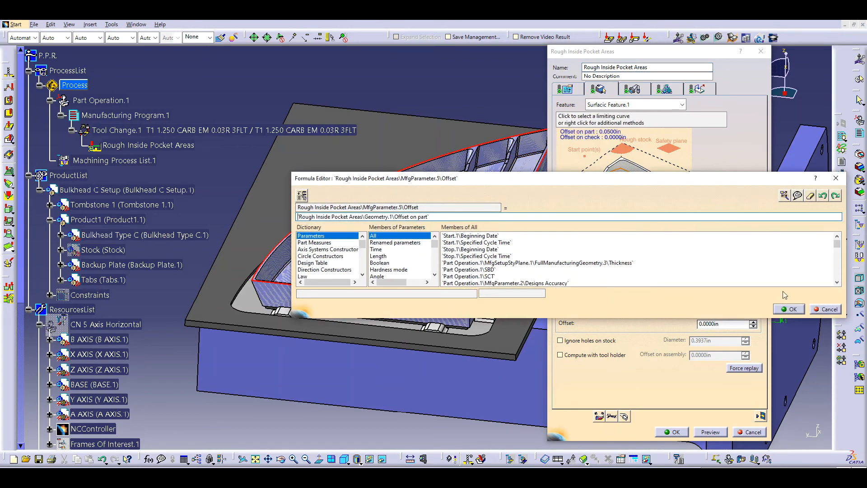
left_click(826, 309)
left_click(371, 218)
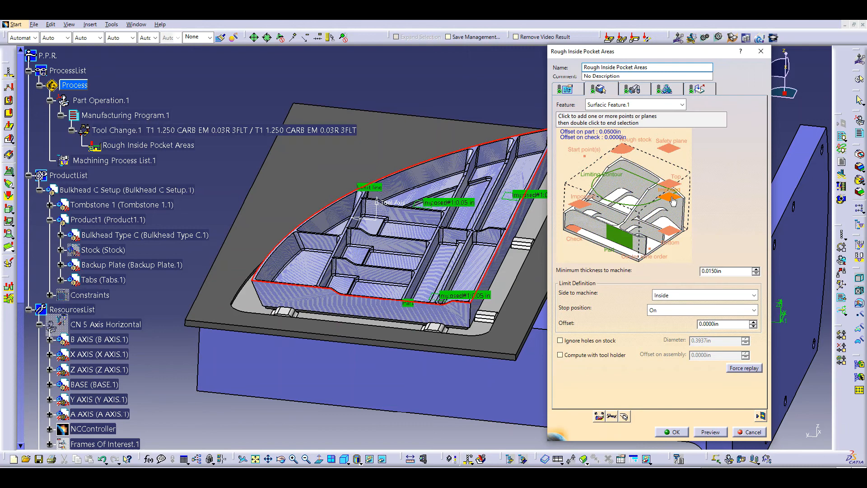
Review the operation's machining, axial and radial strategy settings, including the formula-driven cut depths and stepover distance
left_click(566, 90)
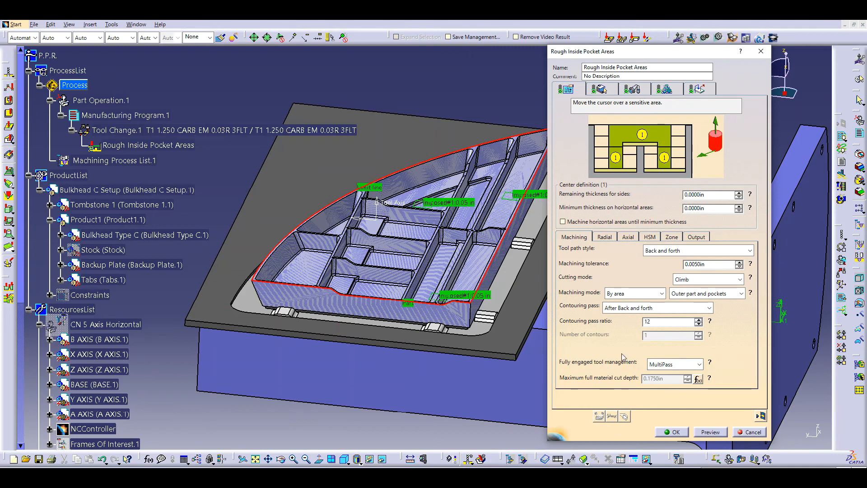
left_click(711, 363)
left_click(626, 239)
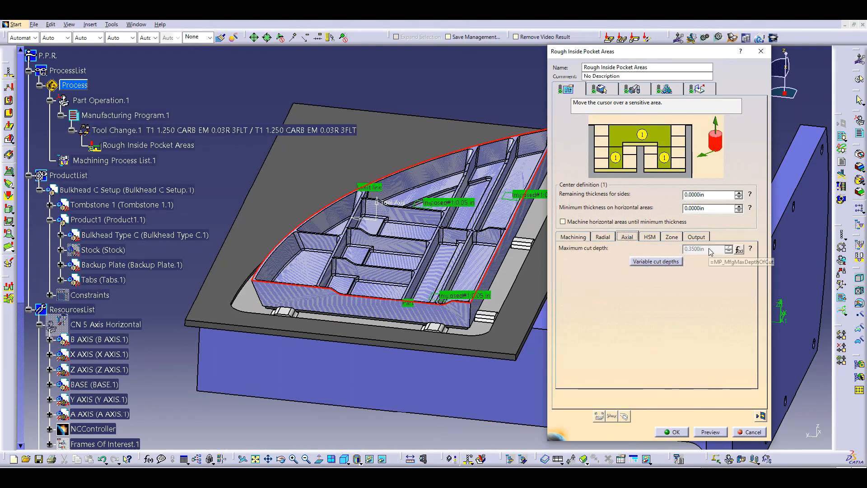
left_click(577, 237)
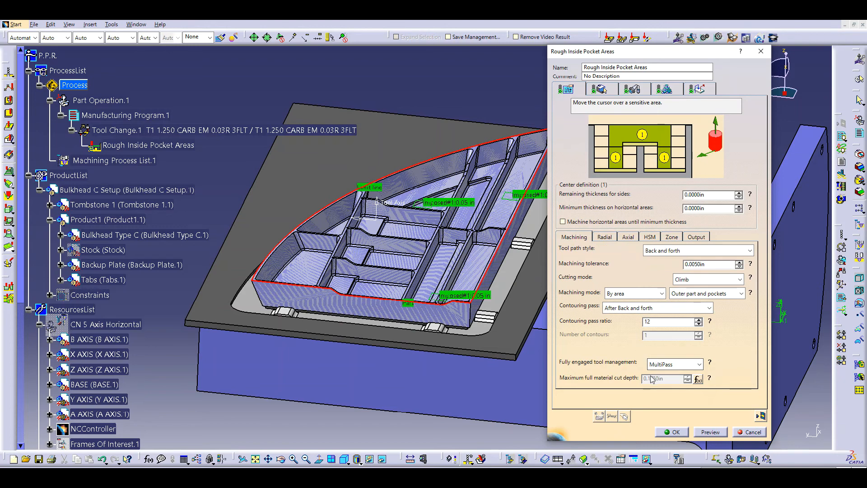
left_click(630, 238)
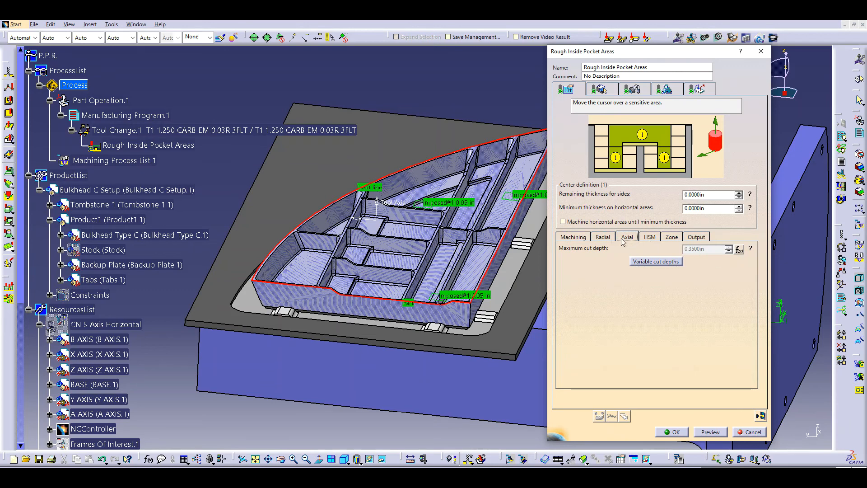
left_click(605, 238)
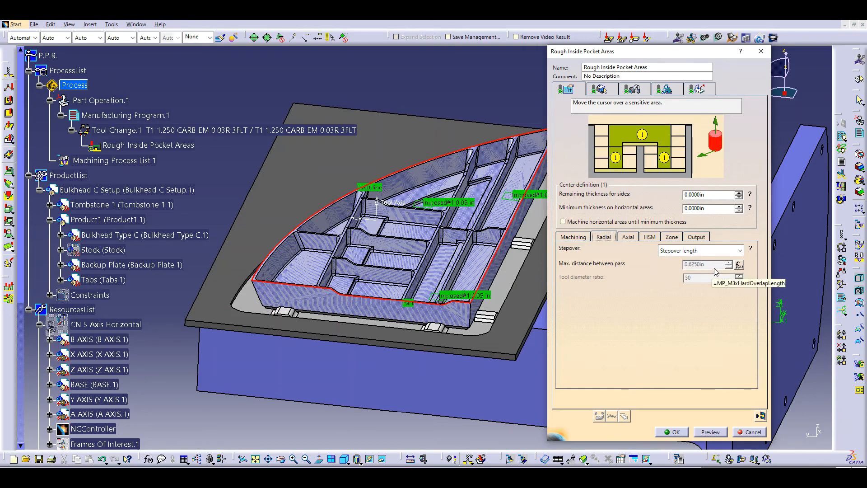
left_click(629, 236)
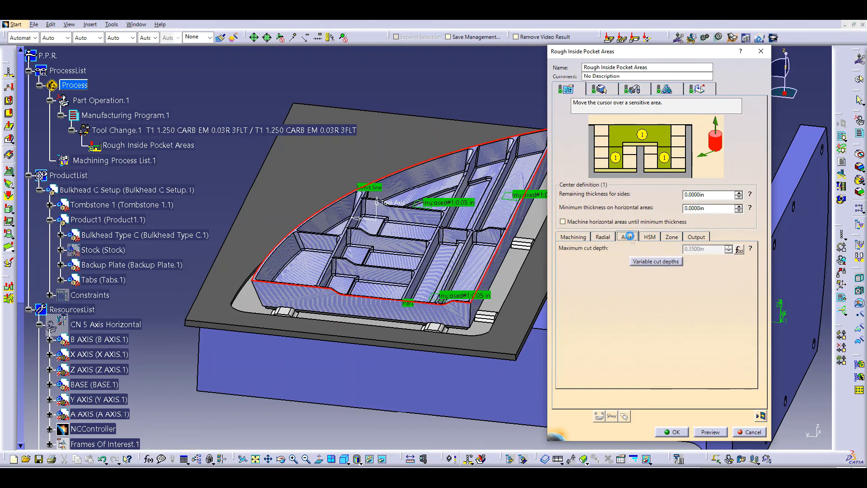
left_click(574, 237)
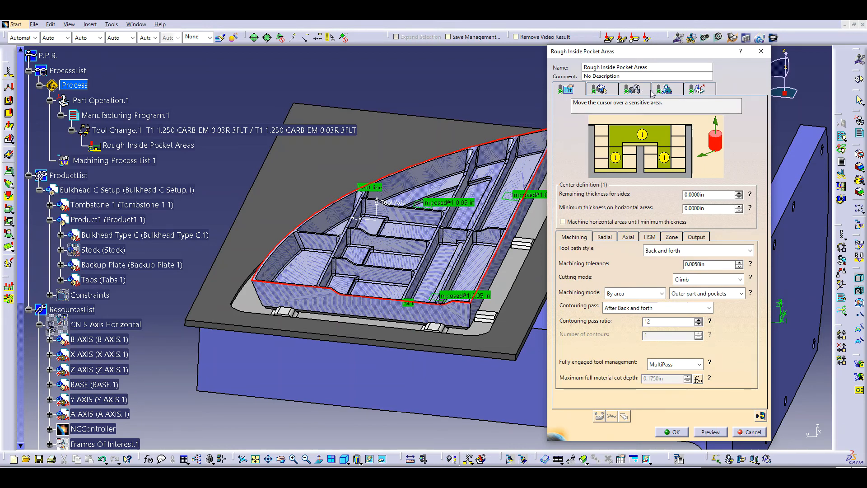
Try overriding the machining feedrate manually, and restore its automatic computation from tooling feeds and speeds
left_click(666, 88)
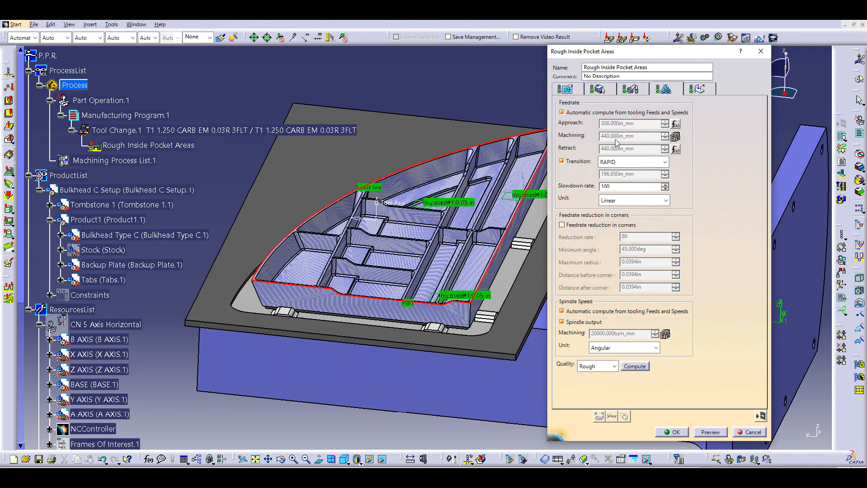
left_click(578, 113)
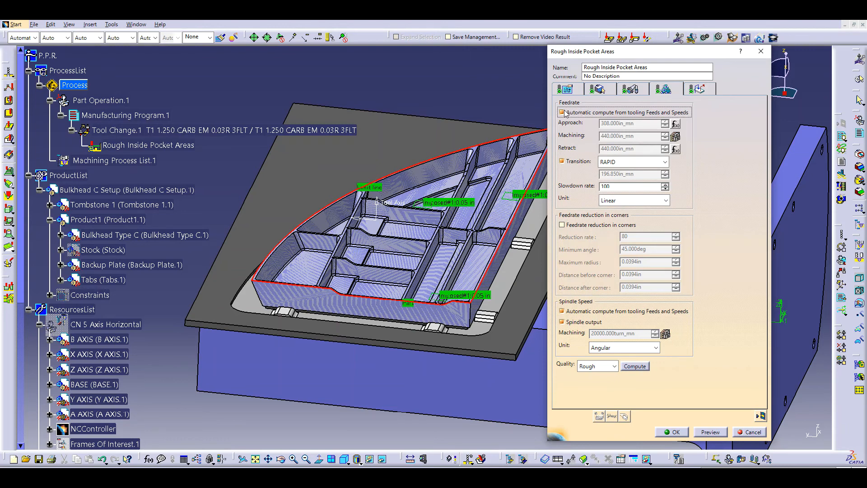
left_click(675, 134)
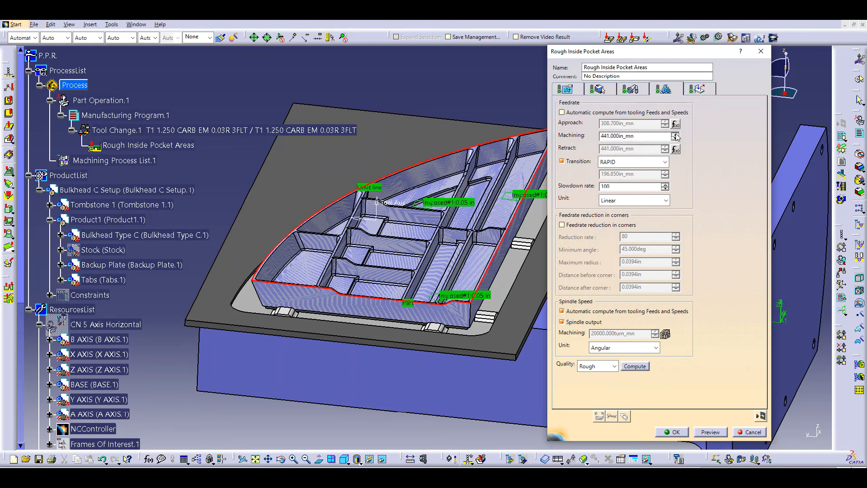
left_click(675, 133)
left_click(563, 113)
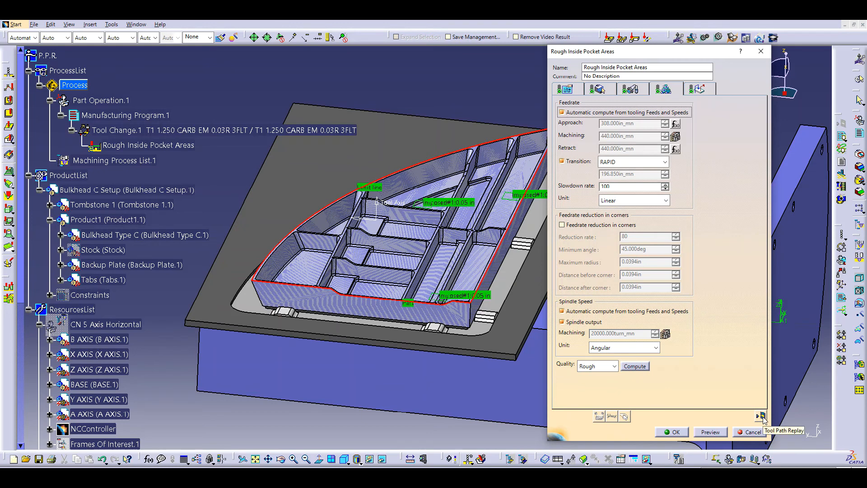
Compute and replay the Rough Inside Pocket Areas tool path, and run its material removal simulation to the end
left_click(762, 416)
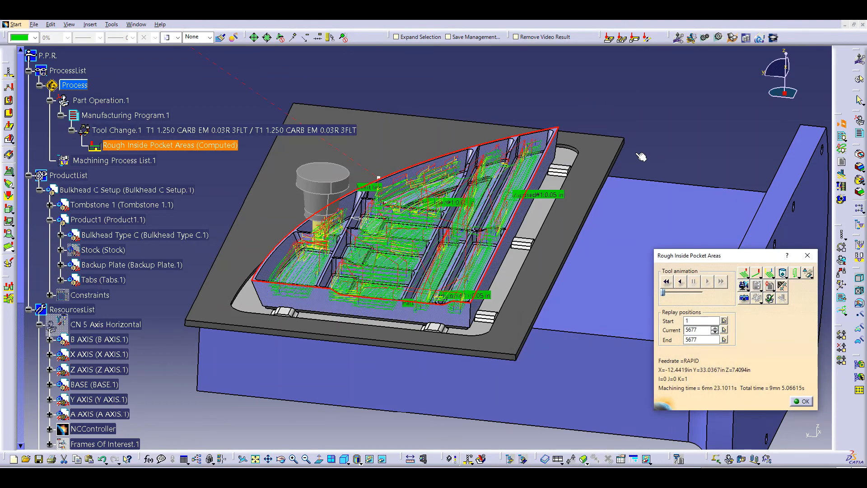
middle_click_drag(537, 226, 446, 333)
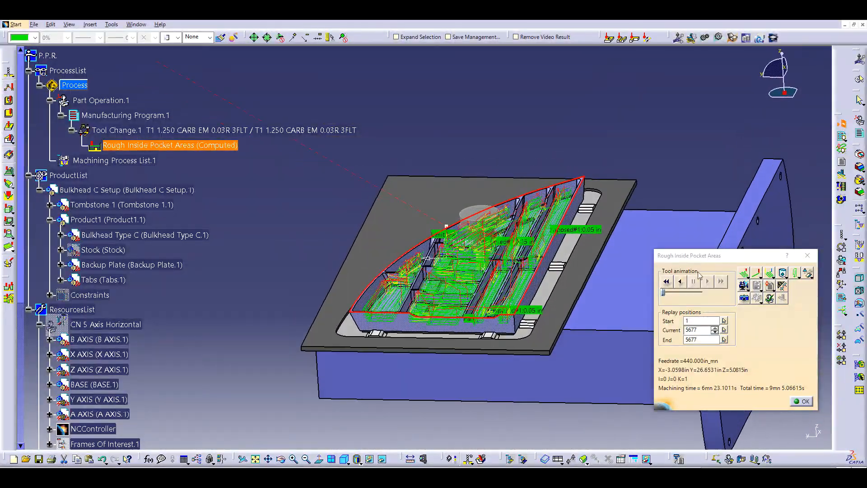
left_click(743, 285)
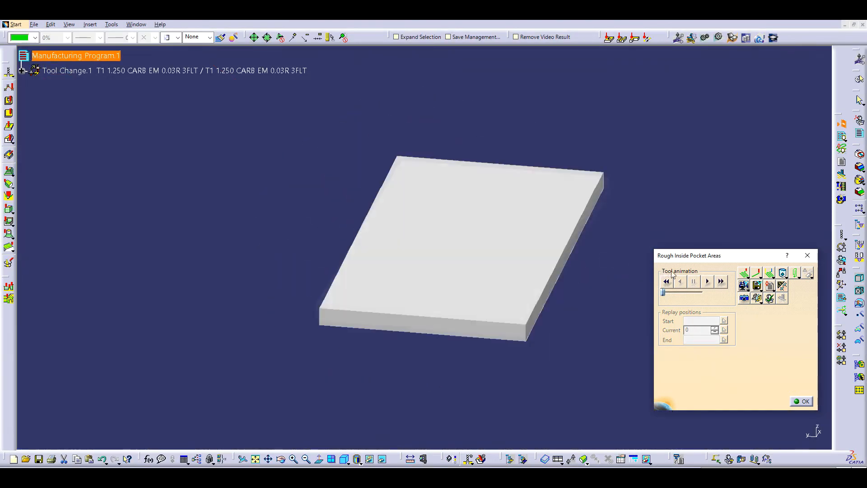
left_click(707, 281)
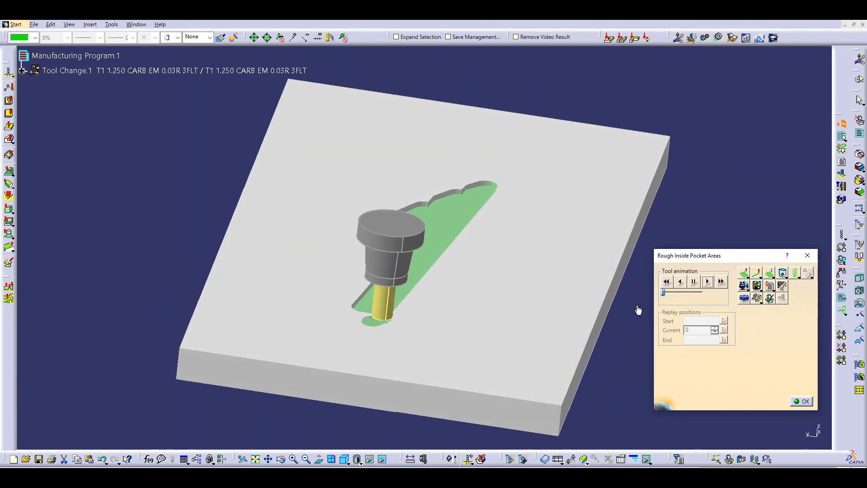
left_click_drag(664, 293, 683, 300)
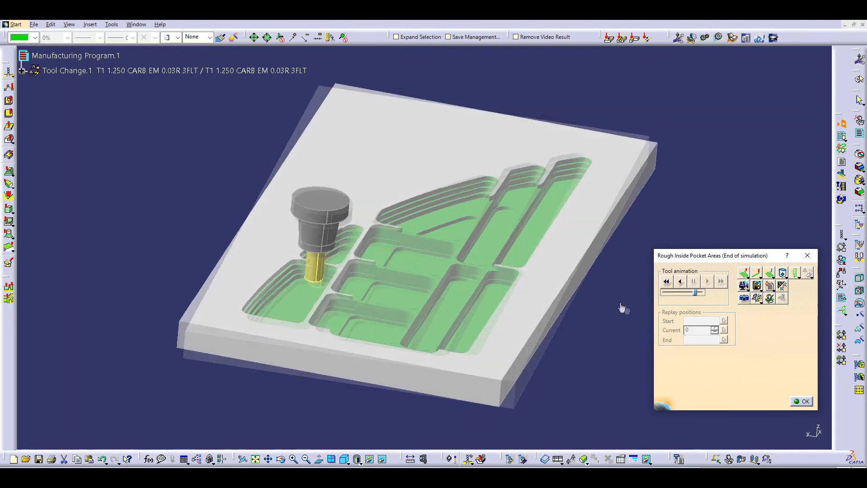
mouse_move(621, 304)
middle_mouse_down()
mouse_move(631, 282)
mouse_move(637, 291)
middle_mouse_up()
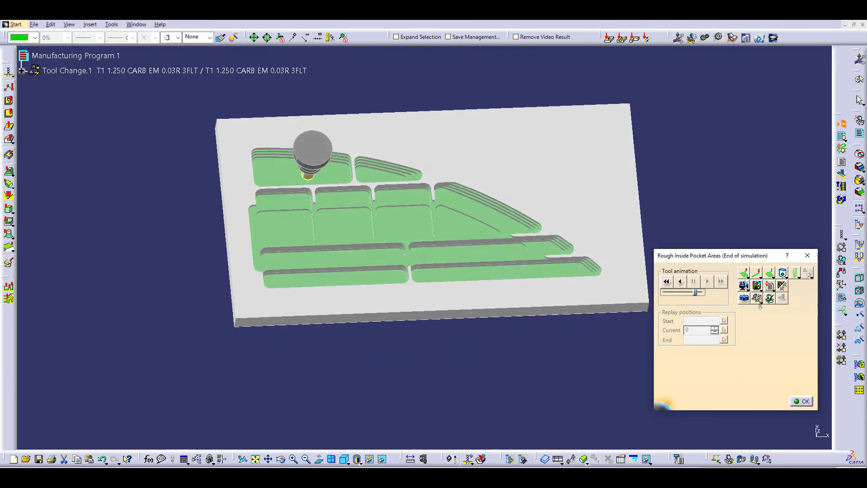
Review the remaining-material and gouge color ranges, and run the analysis for both with a 0.01 in tolerance
left_click(756, 298)
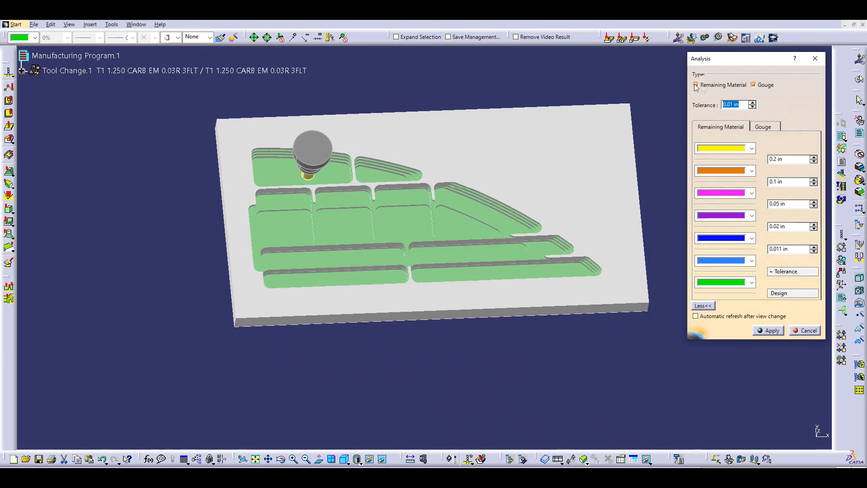
left_click(769, 128)
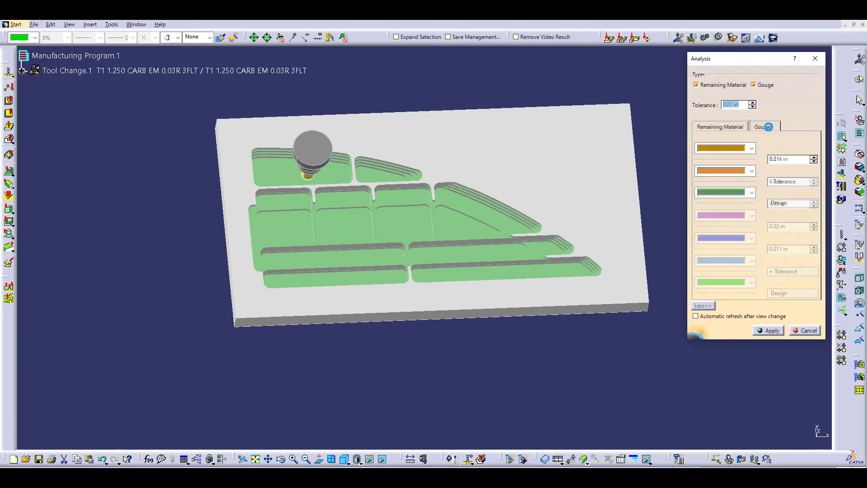
left_click(737, 129)
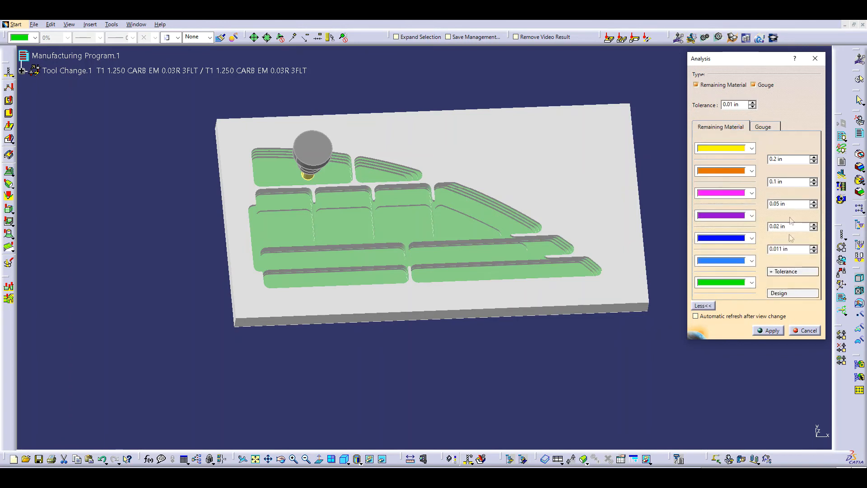
left_click(768, 129)
left_click(721, 128)
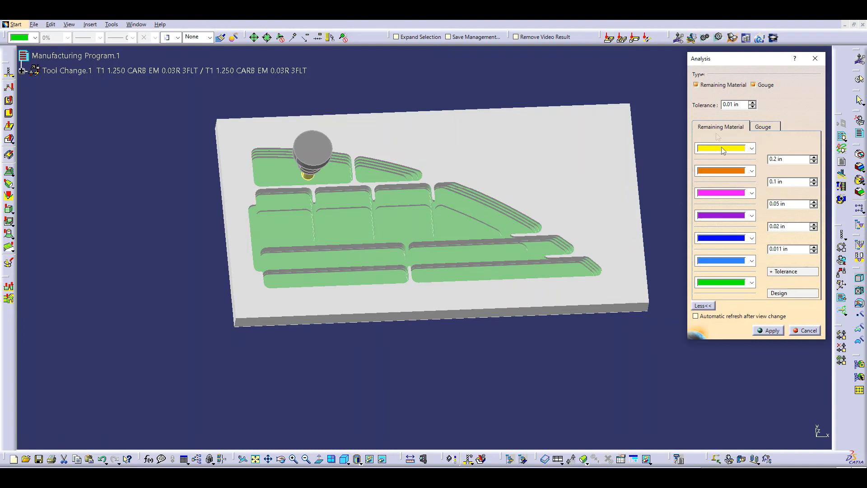
left_click(770, 332)
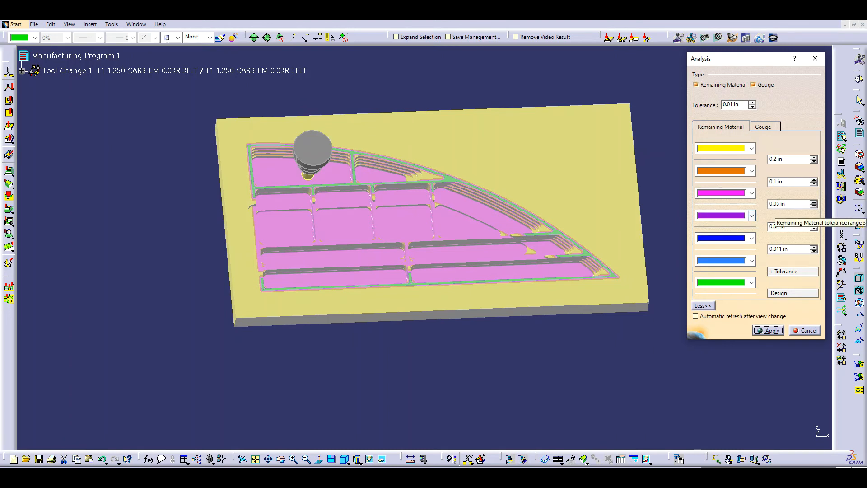
Inspect the deviation at a pocket floor and a rib top, and refresh the analysis from a tilted view before closing it
left_click(471, 213)
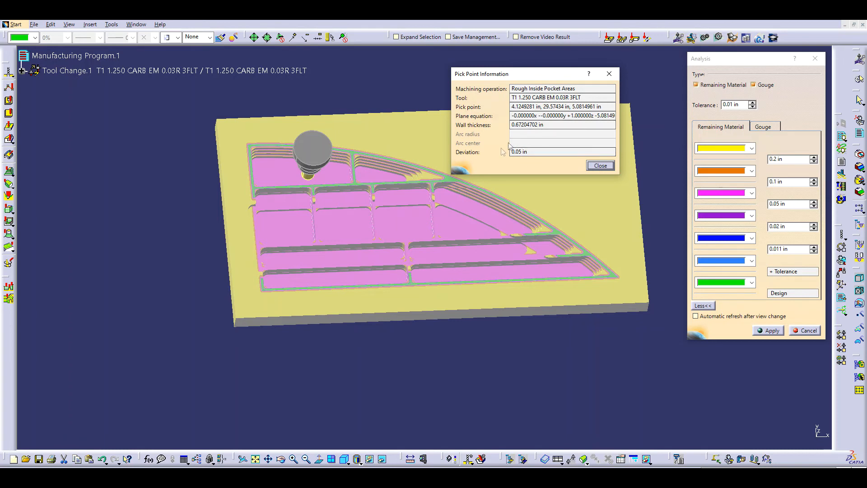
left_click(600, 166)
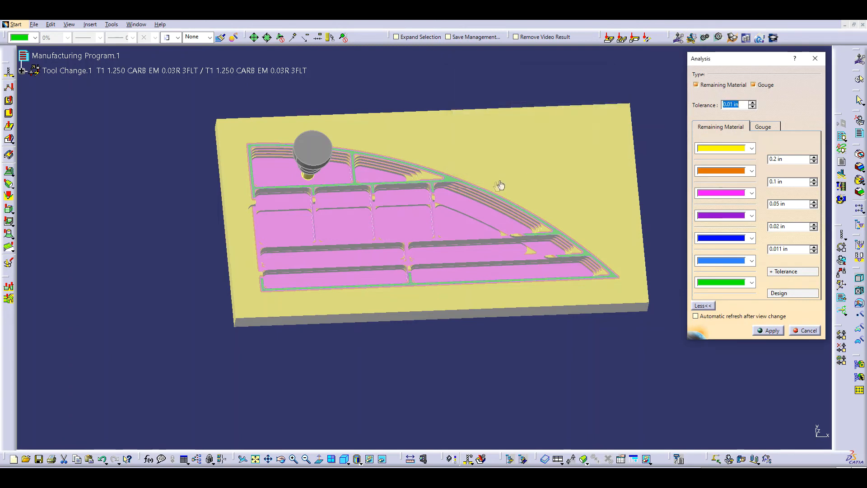
left_click(451, 185)
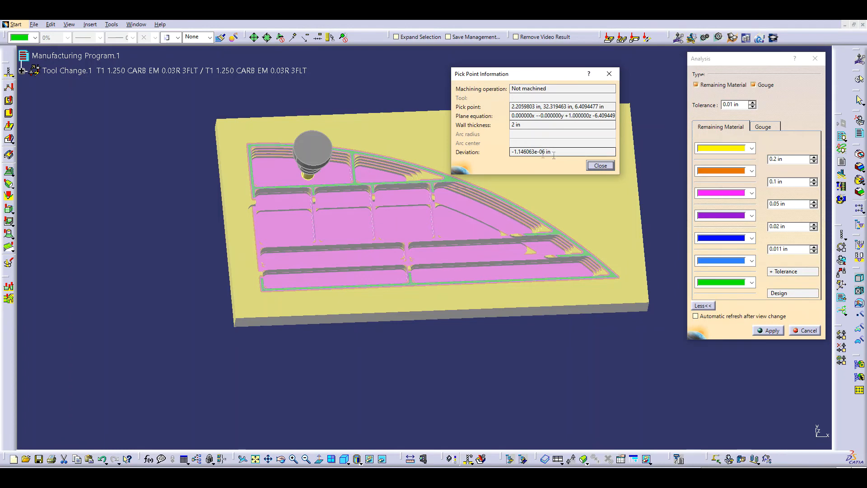
left_click(604, 165)
middle_click_drag(480, 232, 483, 208, "ctrl")
left_click(770, 330)
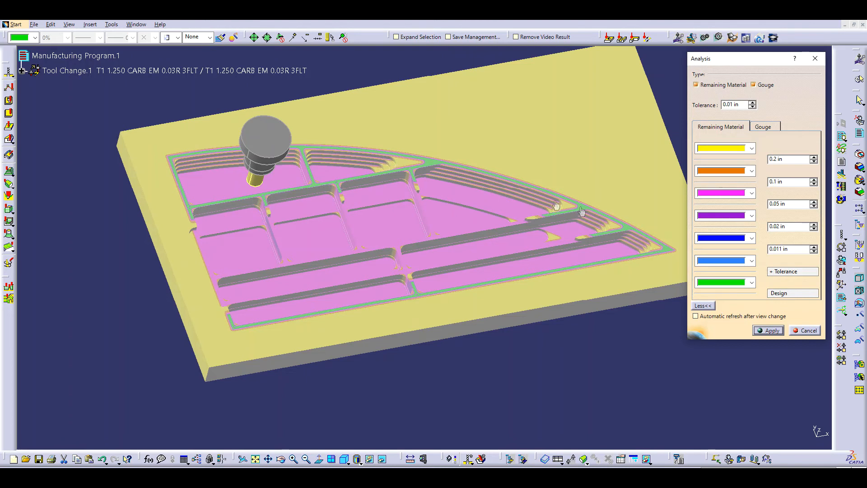
left_click(806, 331)
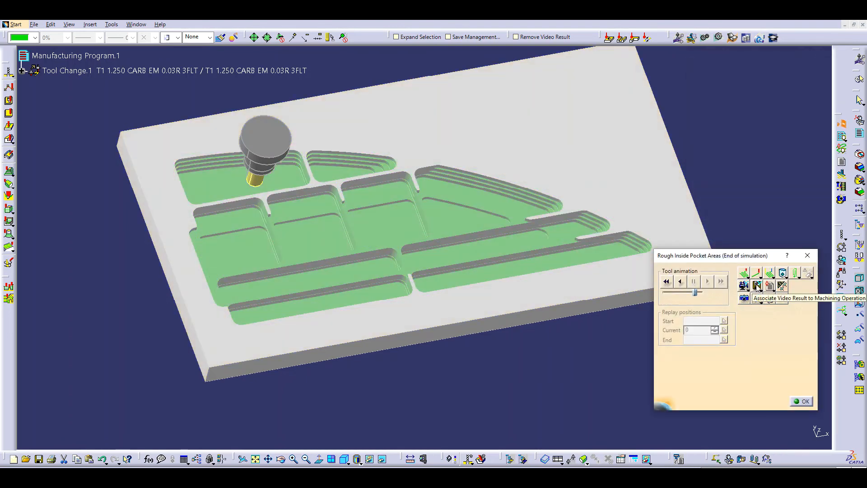
Associate the video result with the Rough Inside Pocket Areas operation, and accept the operation
left_click(757, 286)
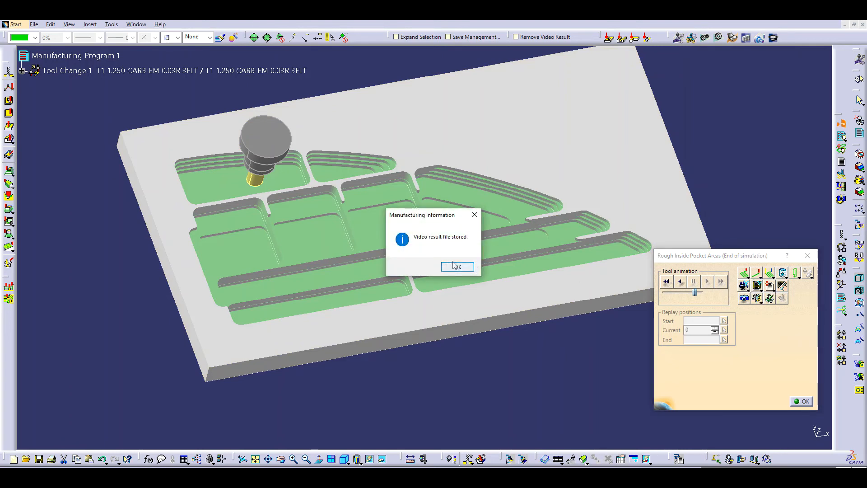
left_click(459, 267)
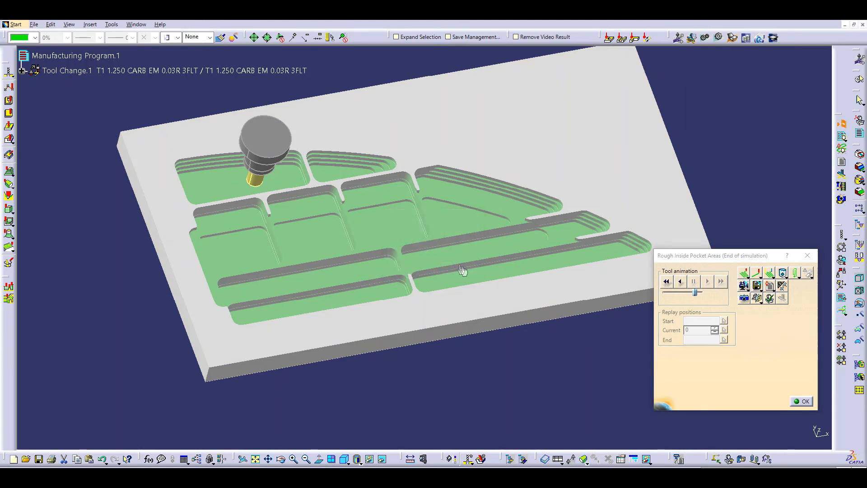
left_click(802, 401)
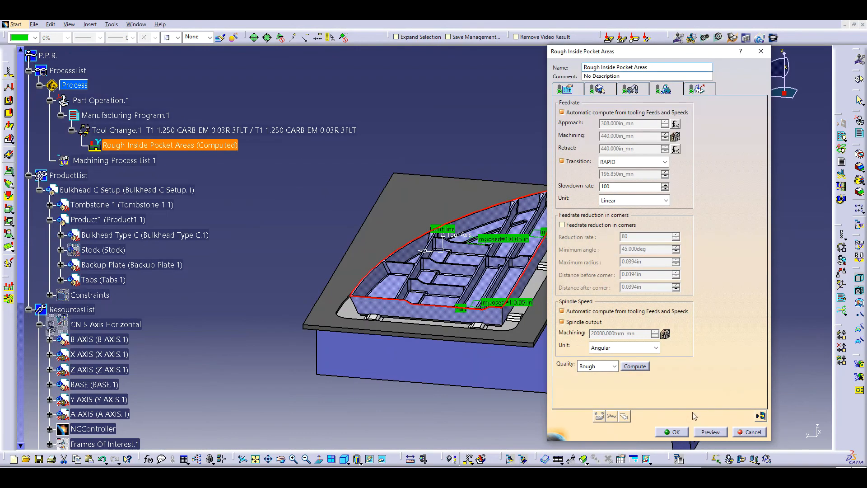
left_click(673, 432)
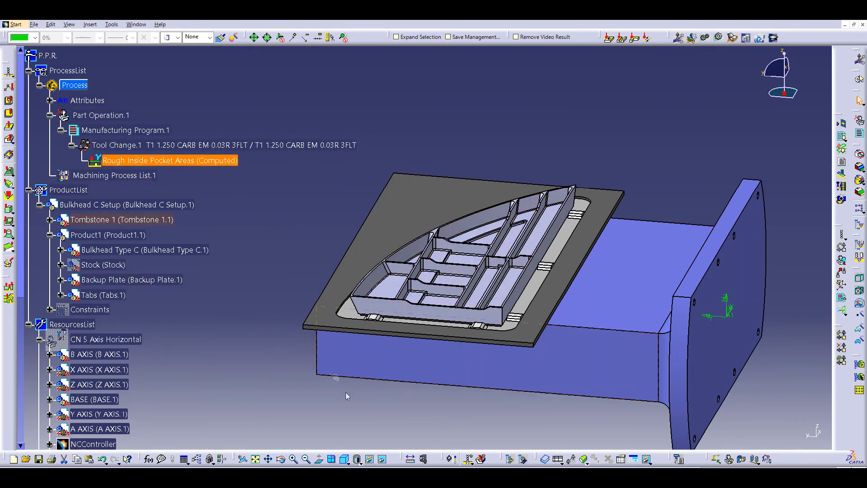
Browse the MAIN NC CATALOG to the AEROSPACE BULKHEADS processes, and preview Rework Roughing
left_click(546, 459)
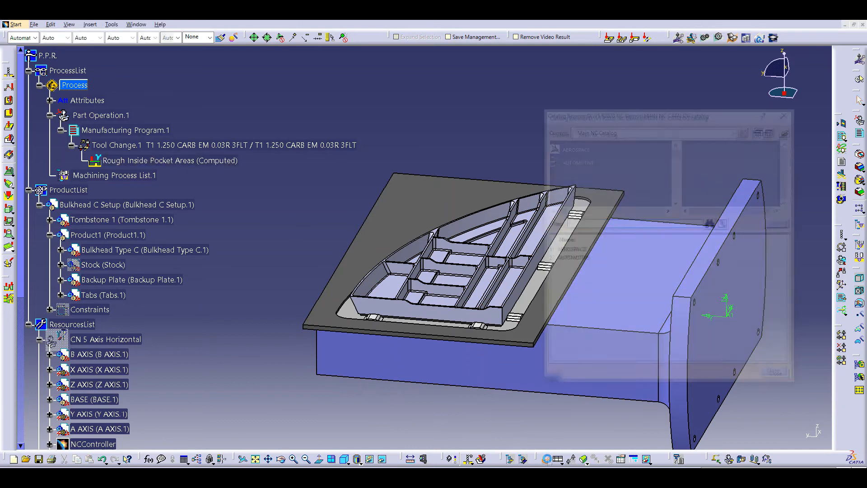
double_click(575, 150)
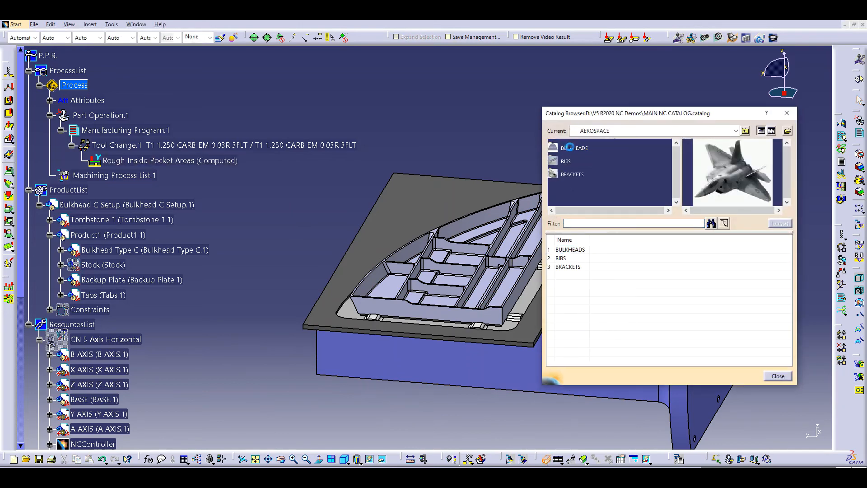
double_click(571, 149)
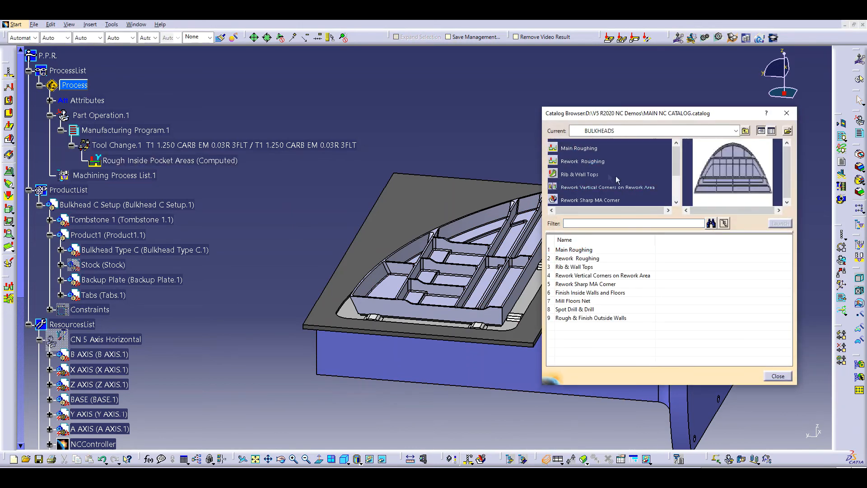
left_click(583, 163)
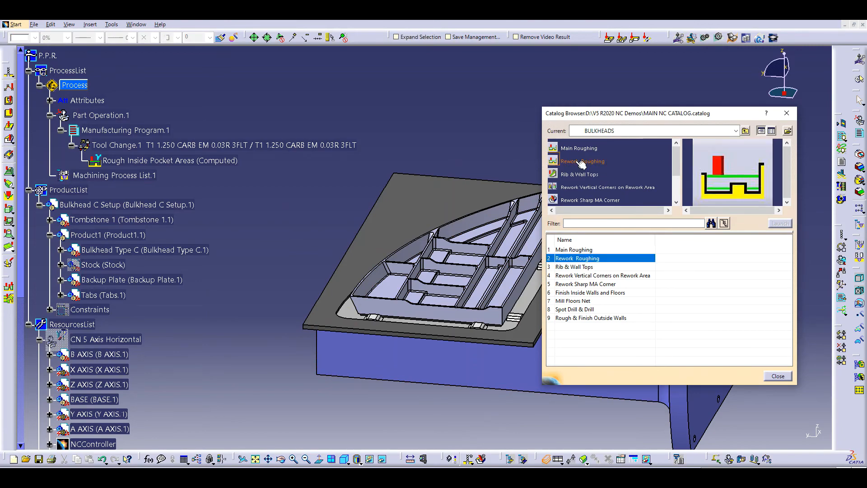
middle_click_drag(486, 218, 432, 195)
left_click_drag(590, 116, 648, 127)
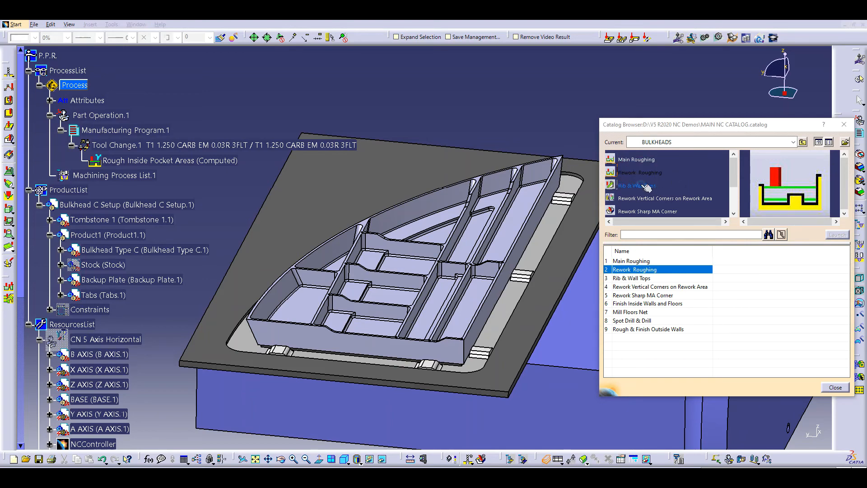
Insert the Rib & Wall Tops process after Rough Inside Pocket Areas, and delete its Rough Wall Tops and Angles operation
left_click(646, 186)
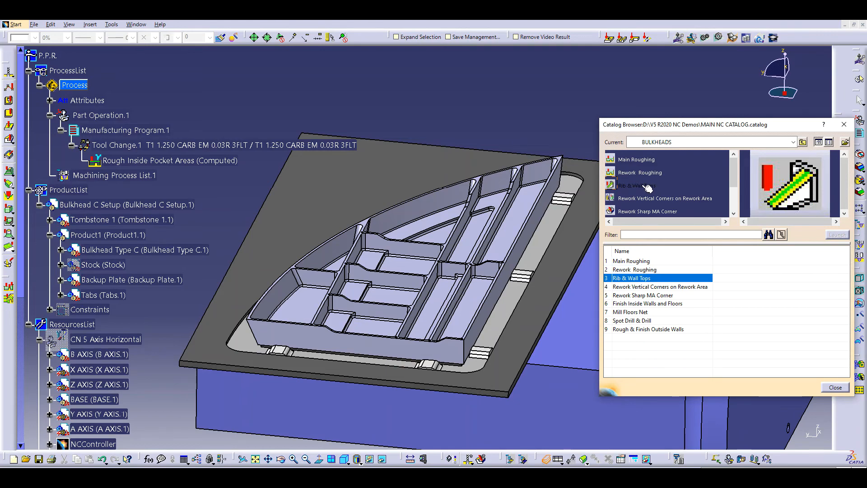
double_click(648, 186)
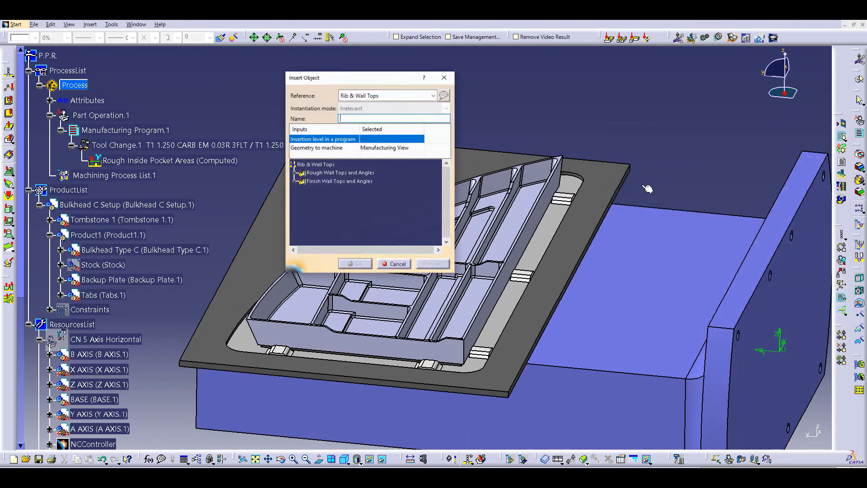
left_click_drag(390, 78, 524, 85)
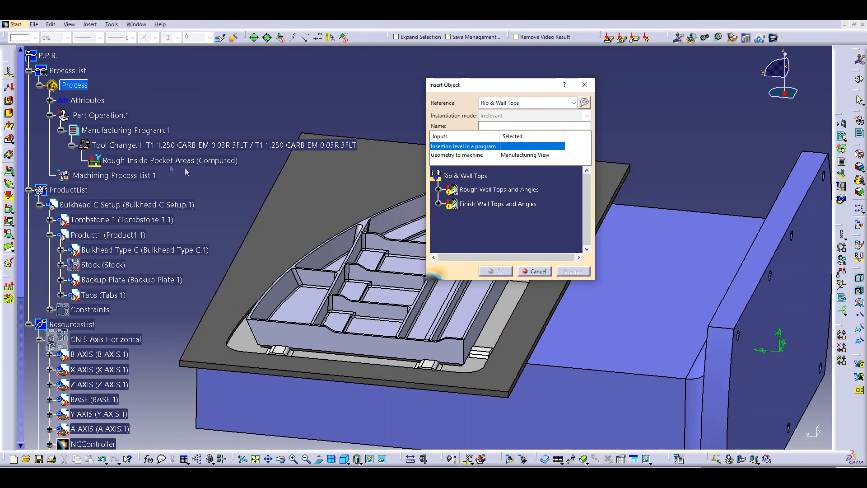
left_click(147, 162)
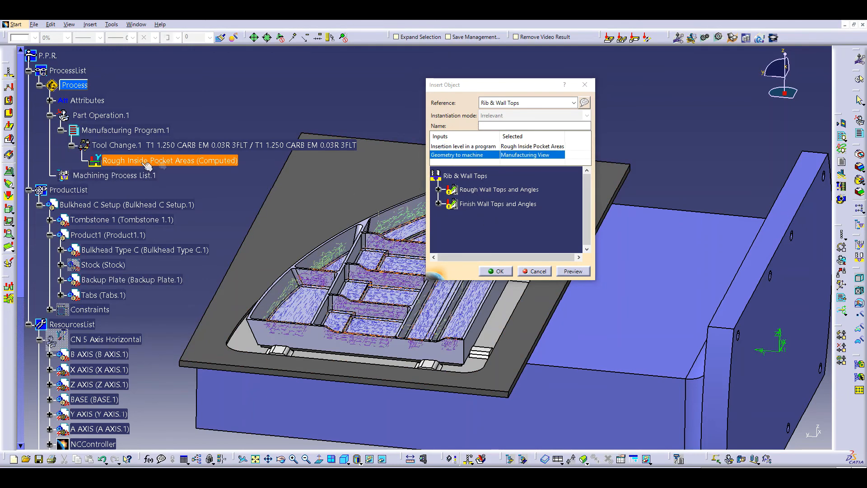
left_click(499, 271)
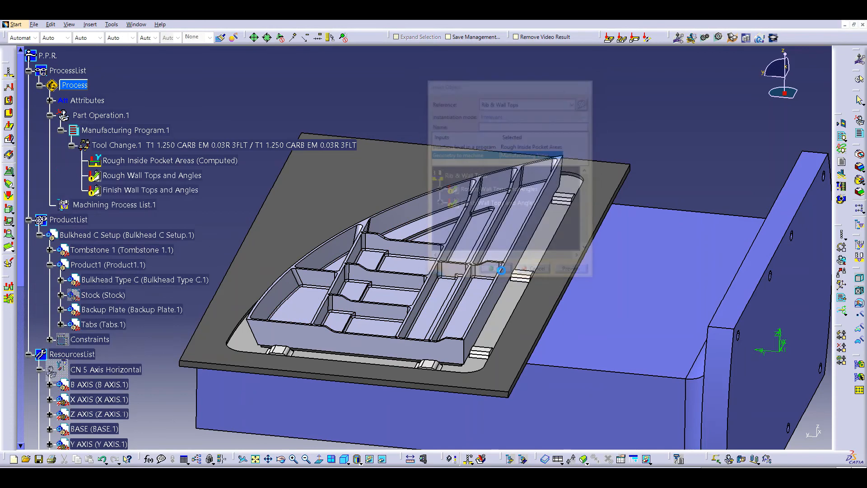
left_click(777, 376)
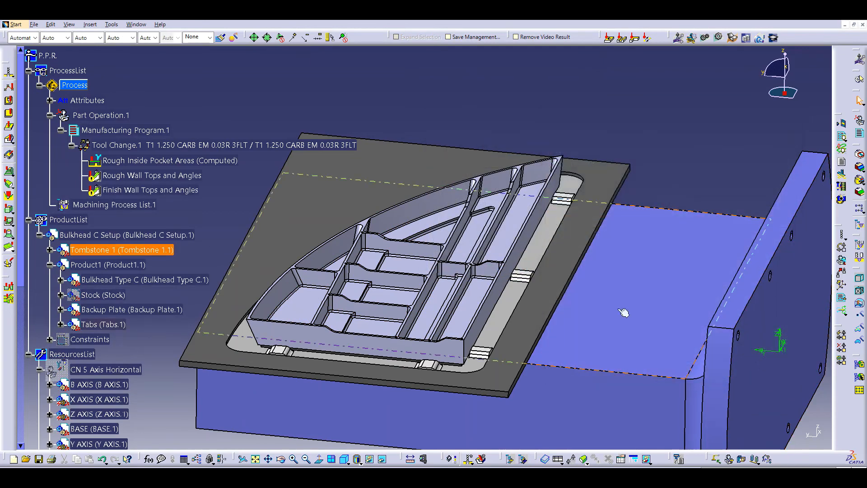
left_click(136, 176)
key("Delete")
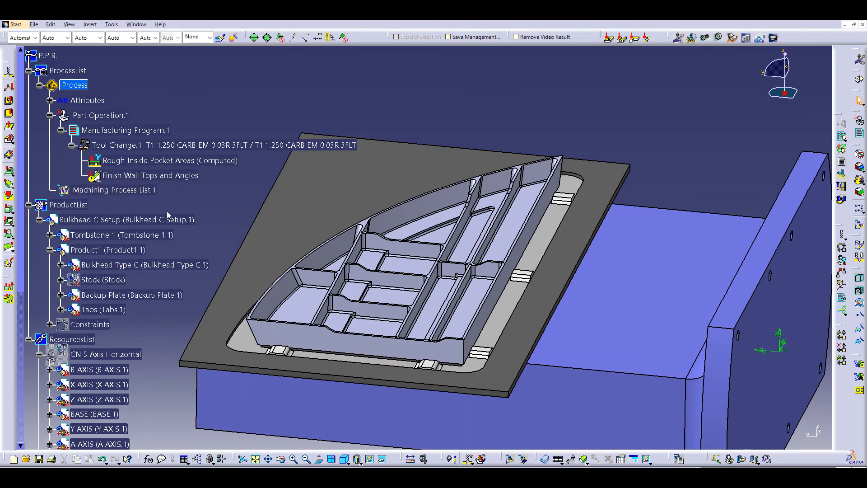
Edit the Finish Wall Tops and Angles operation, and assign the bulkhead body as its part geometry
scroll(198, 207, "up", 5)
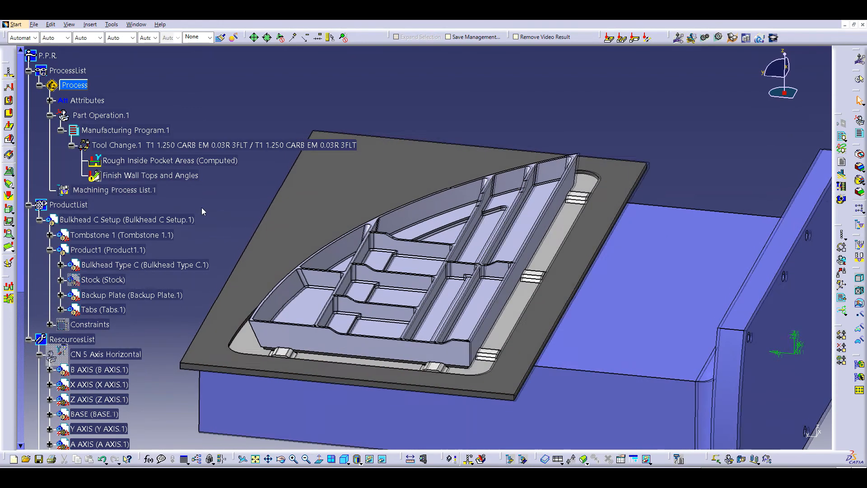
scroll(201, 211, "up", 1)
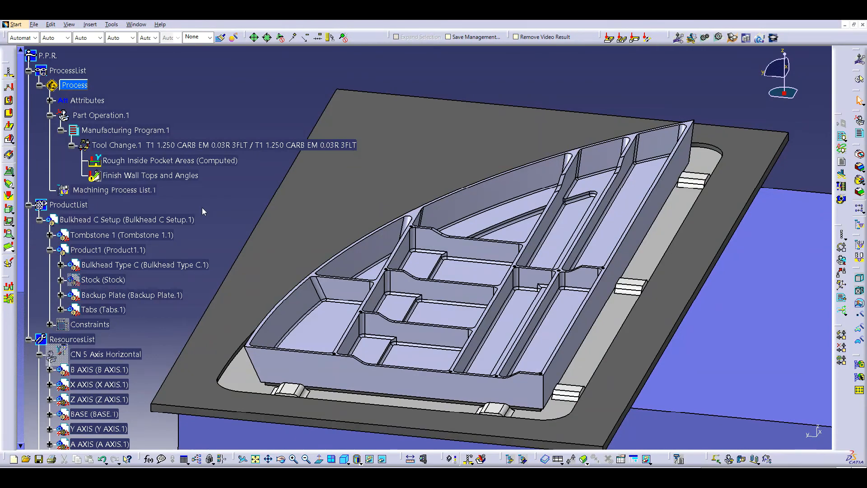
double_click(147, 176)
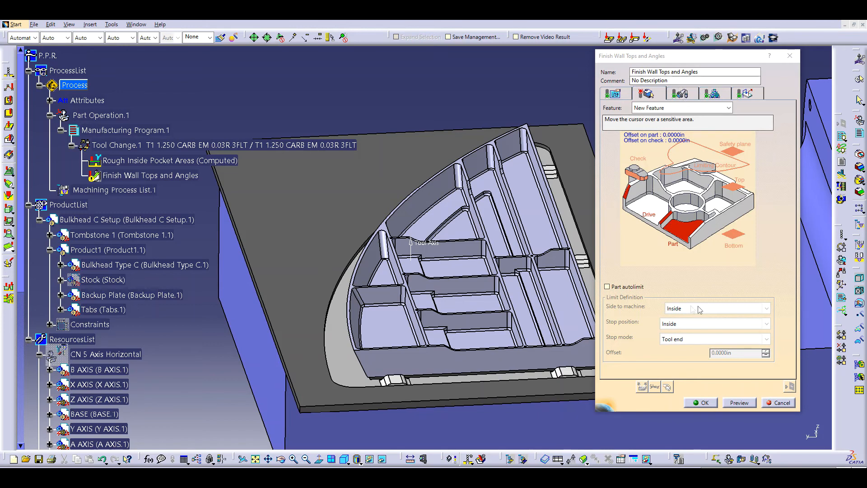
left_click(683, 236)
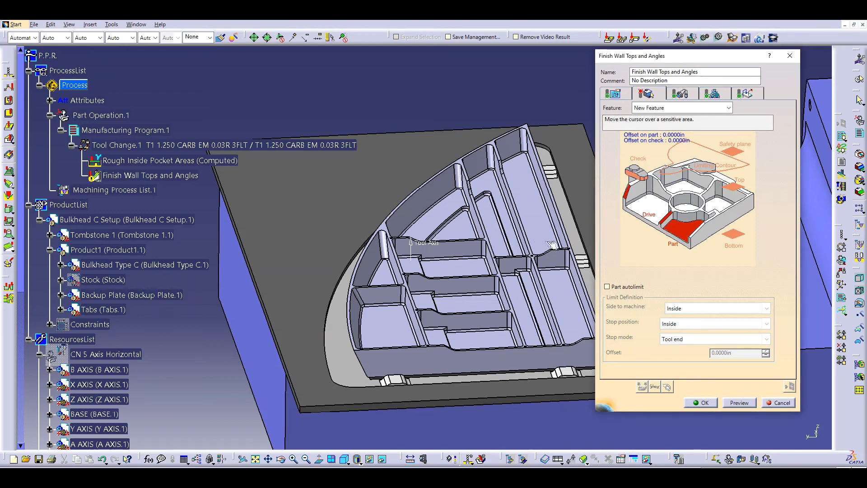
left_click(520, 238)
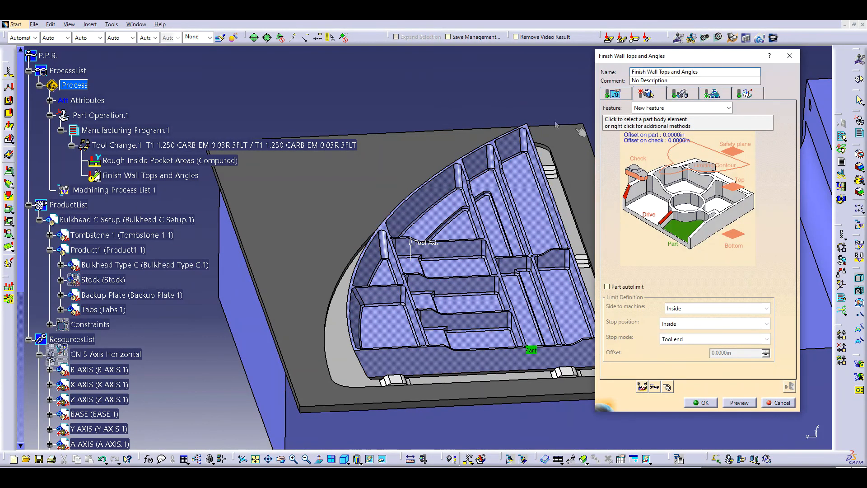
Assign the top faces of the bulkhead's ribs and walls as the driving elements of the Finish Wall Tops and Angles operation
right_click(626, 194)
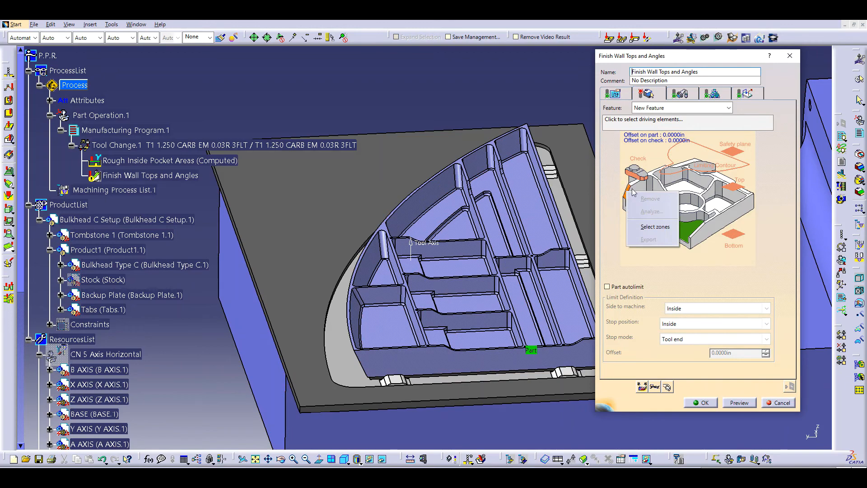
left_click(617, 240)
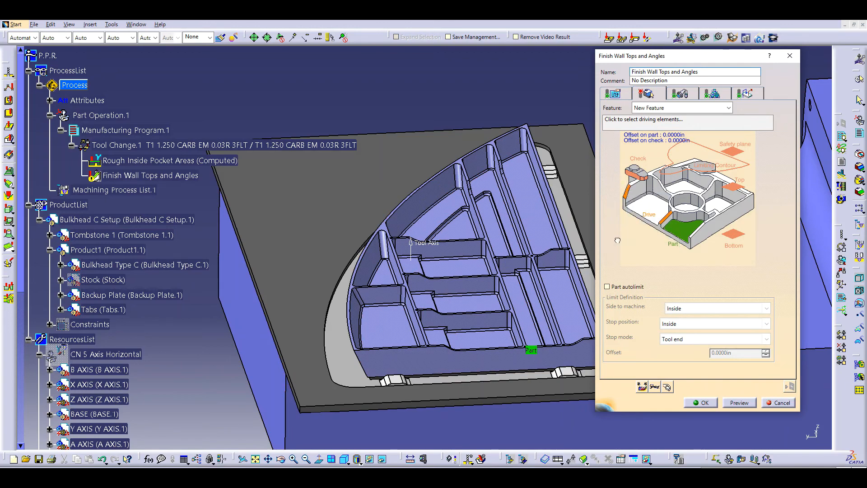
left_click(628, 198)
middle_click_drag(550, 246, 542, 167)
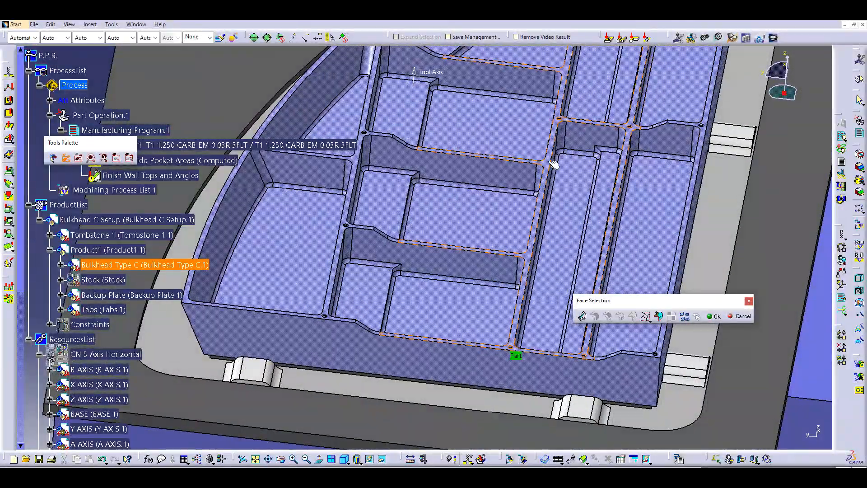
left_click(551, 166)
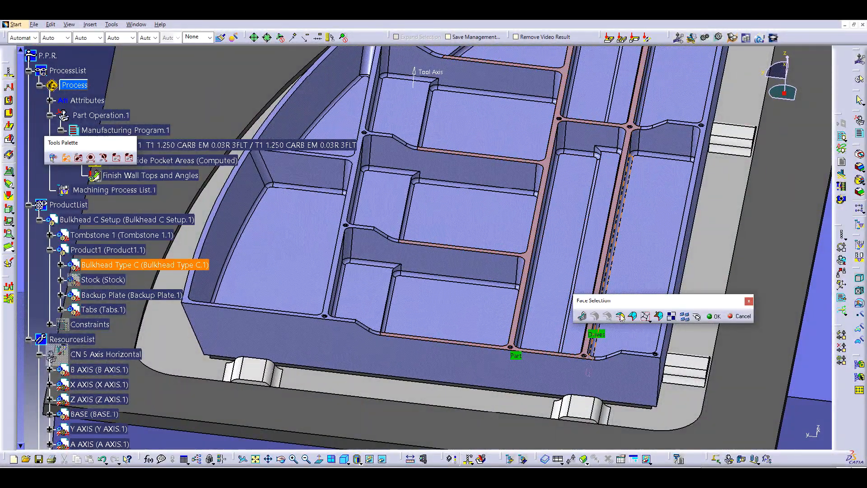
middle_click_drag(601, 213, 512, 135)
middle_click_drag(465, 156, 472, 205)
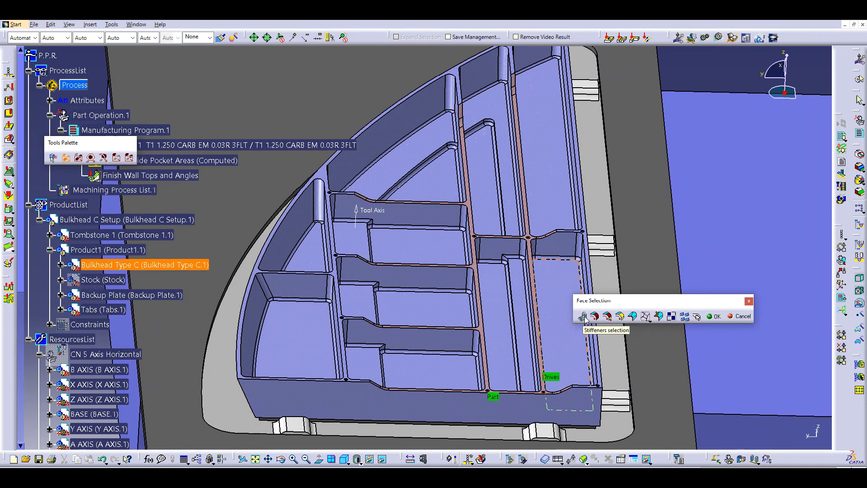
left_click(714, 317)
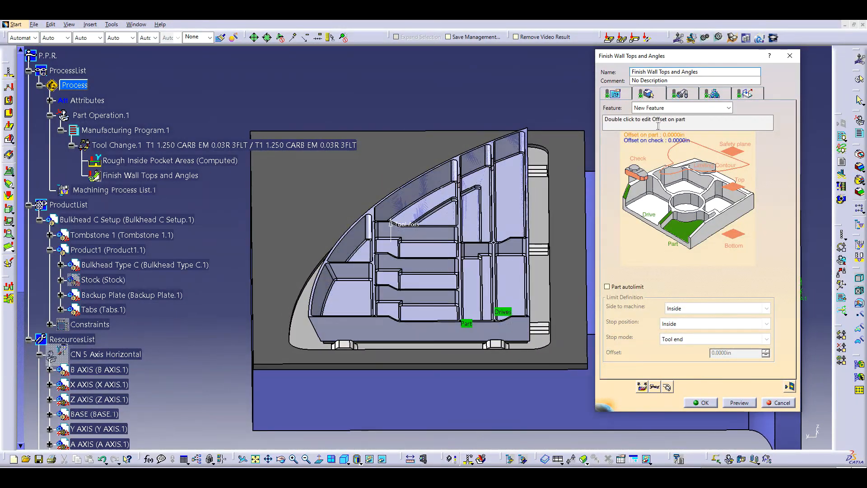
Review the finishing operation's strategy, macro and feed settings, compute its tool path, and examine the path along the rib tops
left_click(617, 94)
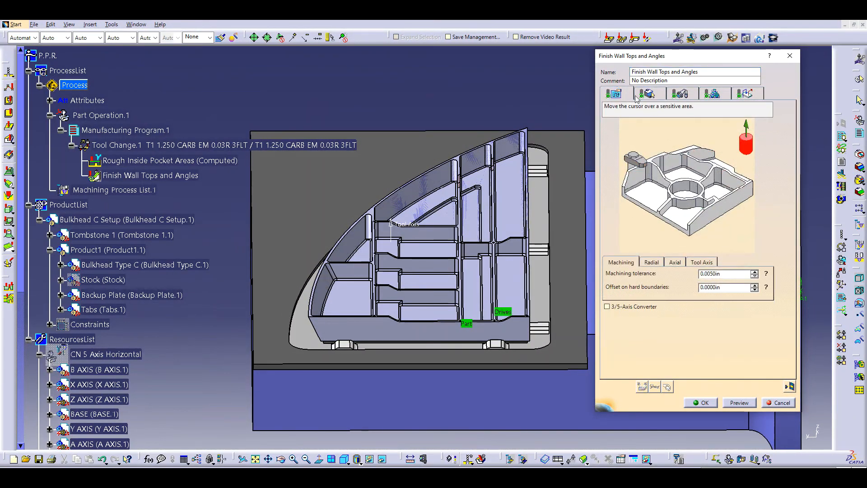
left_click(745, 94)
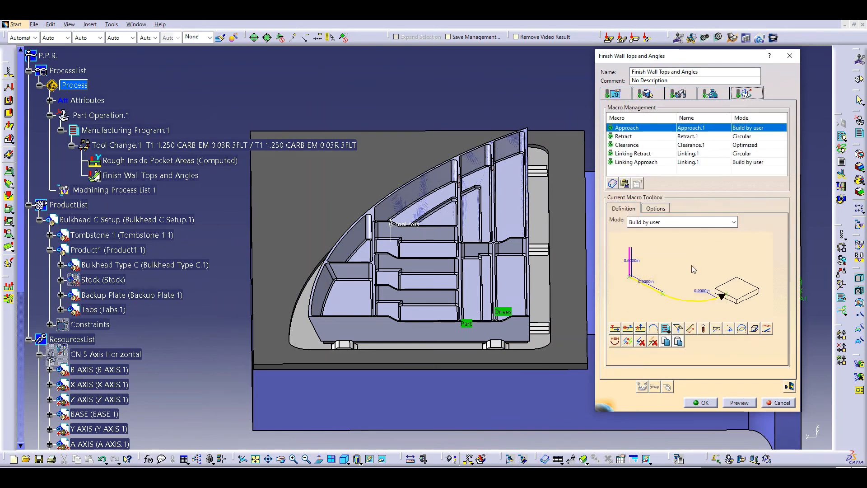
left_click(713, 95)
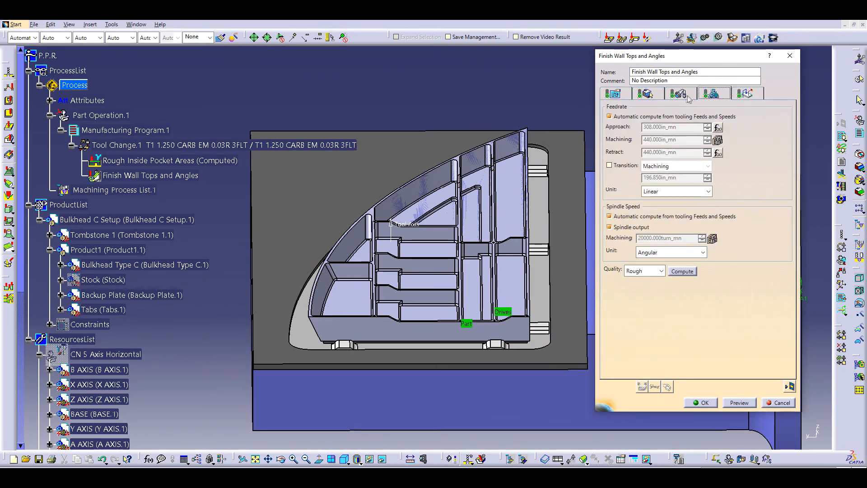
left_click(648, 95)
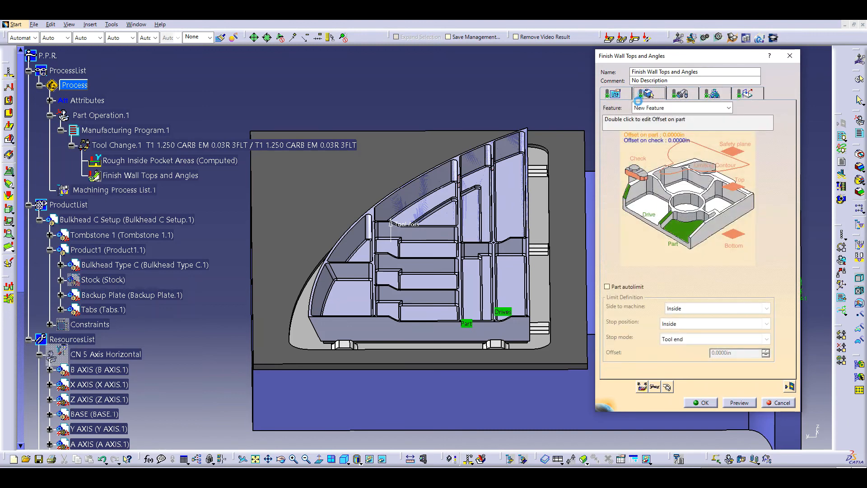
left_click(790, 387)
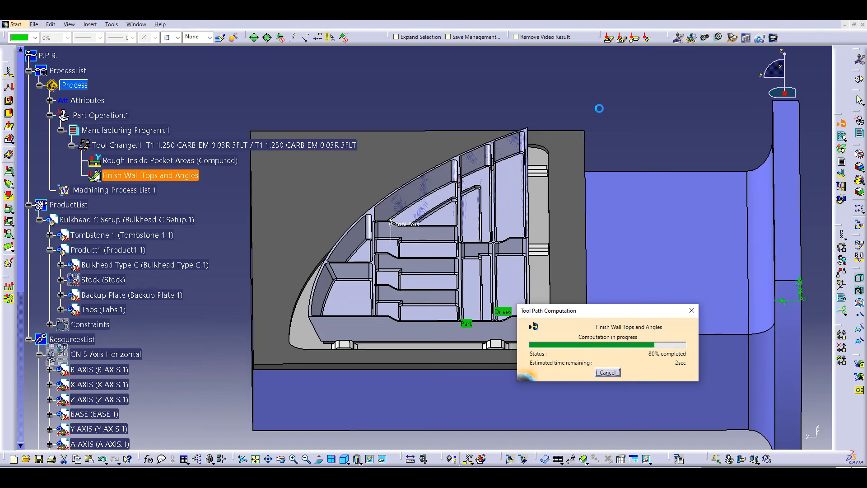
middle_click_drag(375, 206, 472, 249)
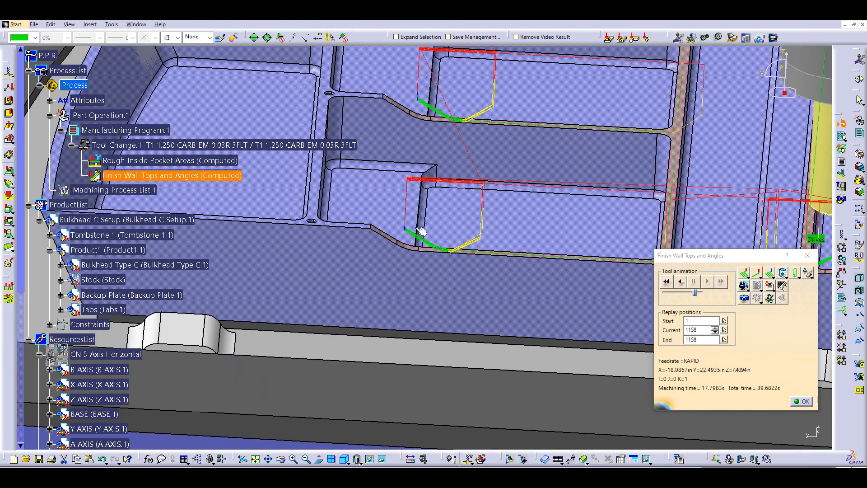
middle_click_drag(619, 250, 591, 261)
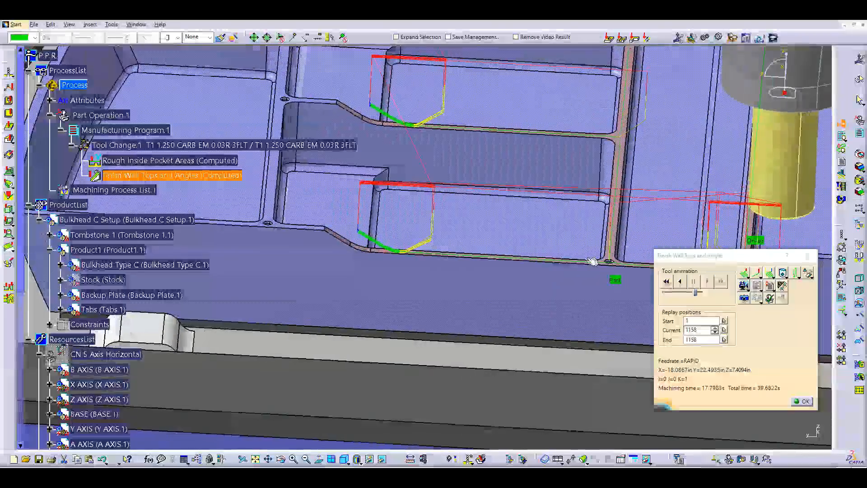
middle_click_drag(583, 143, 551, 190)
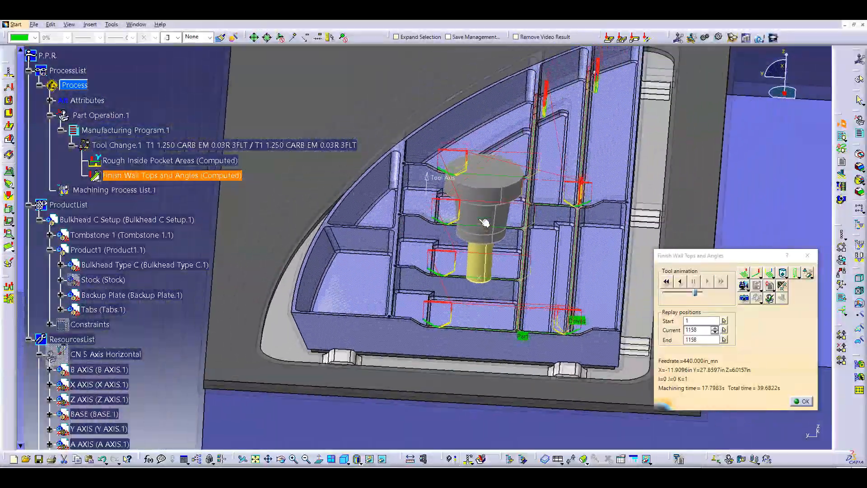
middle_click_drag(587, 158, 632, 148)
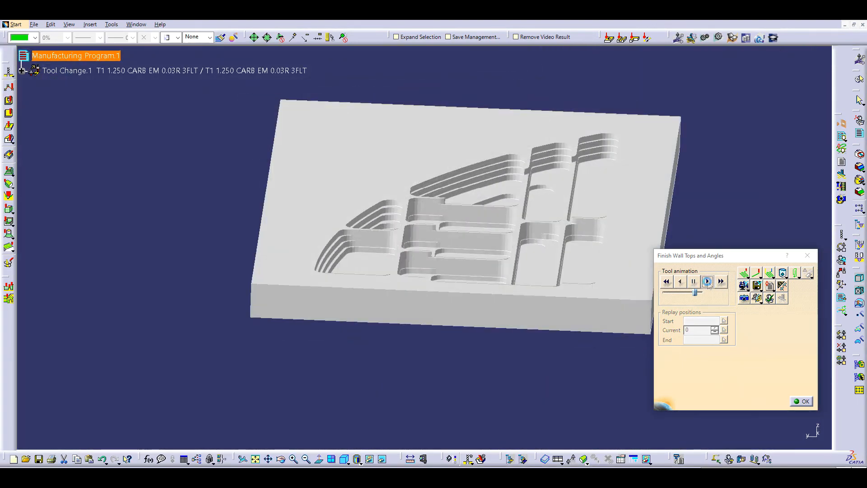
Simulate the wall-top finishing on the roughed stock, associate the video result with the operation, and accept it
left_click(707, 281)
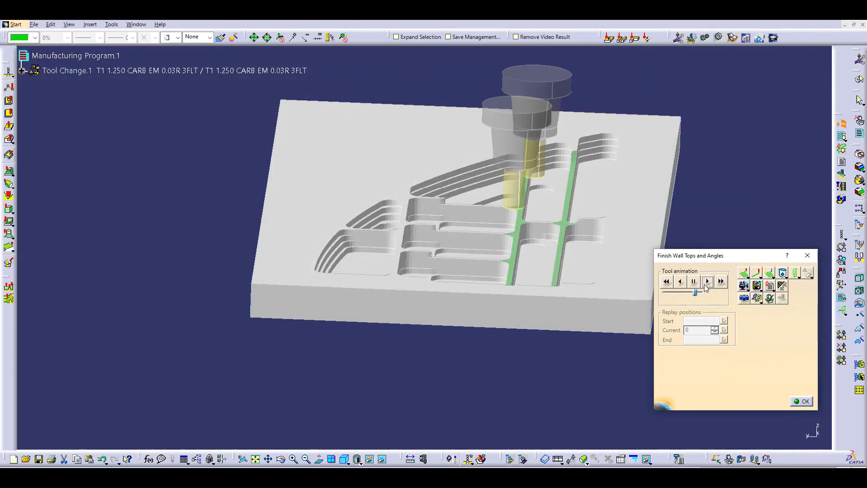
middle_click_drag(434, 194, 451, 246)
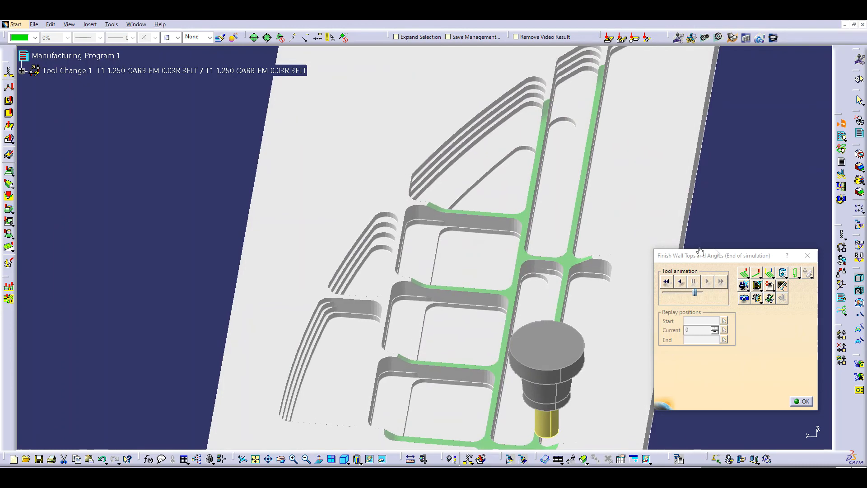
left_click(757, 286)
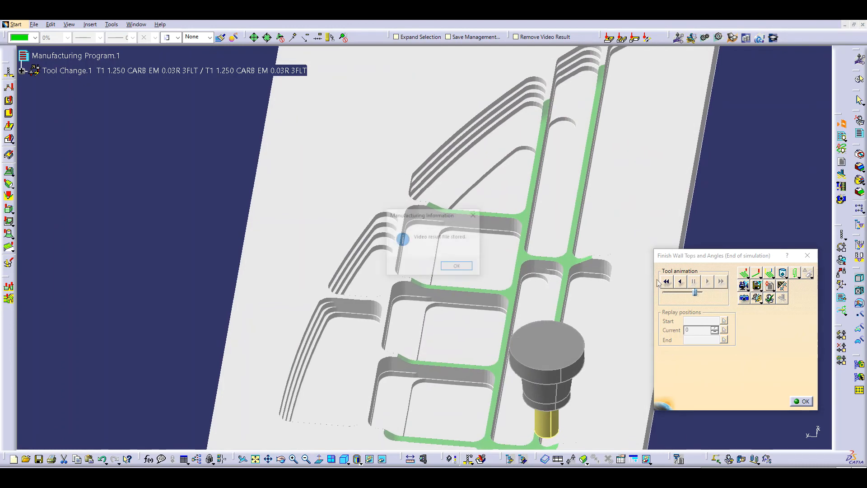
left_click(469, 266)
left_click(802, 401)
left_click(701, 402)
Browse the MAIN NC CATALOG to the AEROSPACE BULKHEADS processes, and preview Rework Vertical Corners on Rework Area
left_click(94, 161, "ctrl")
middle_click_drag(185, 216, 200, 301, "ctrl")
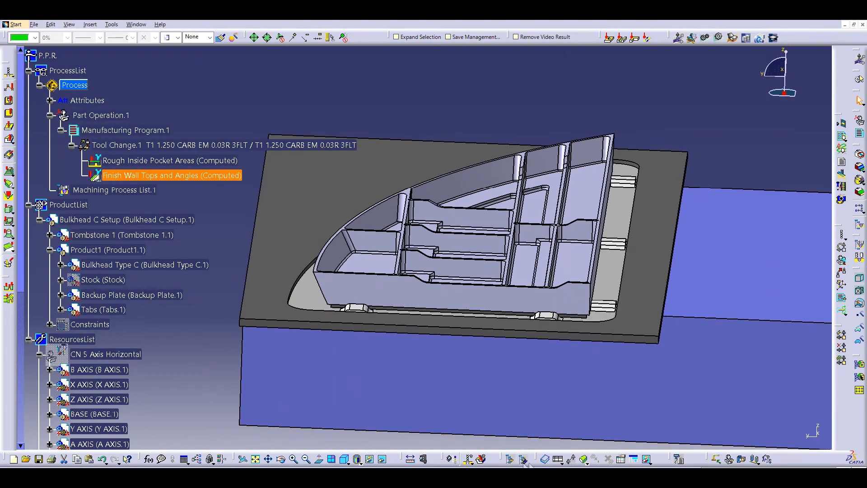
left_click(545, 459)
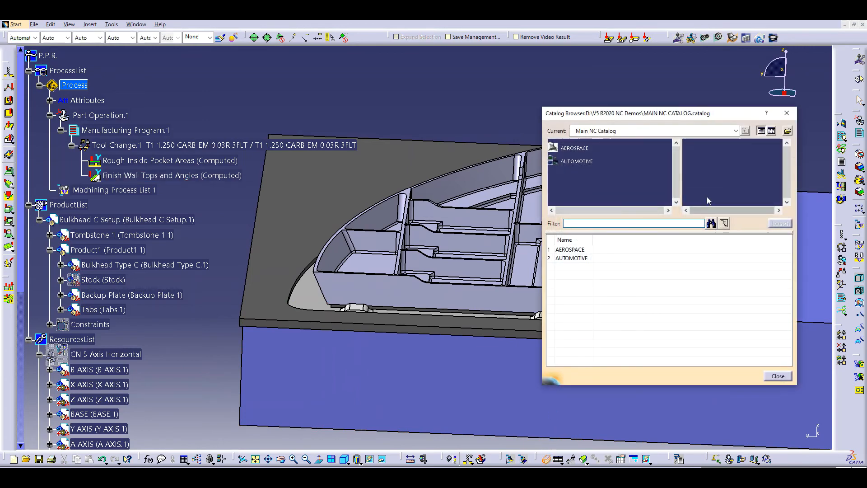
left_click(582, 148)
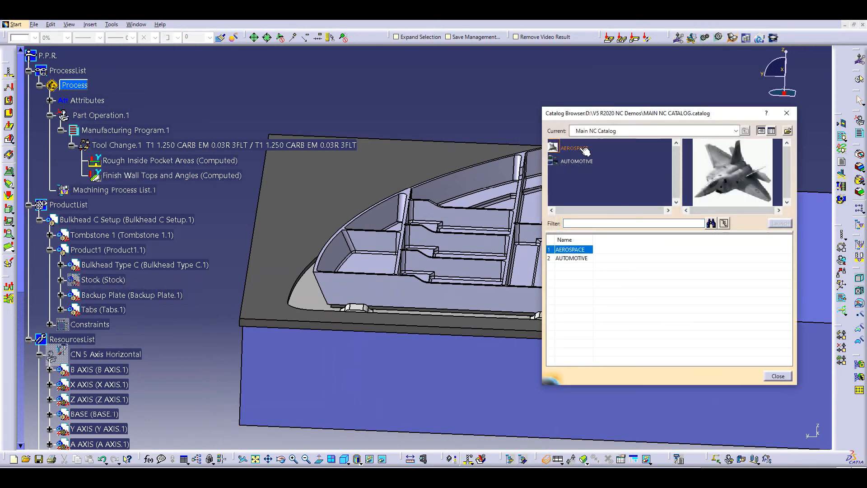
double_click(584, 149)
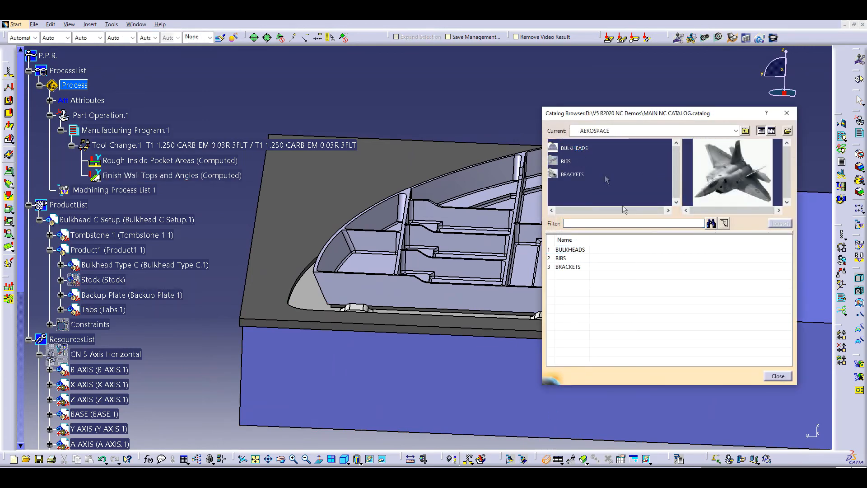
double_click(585, 149)
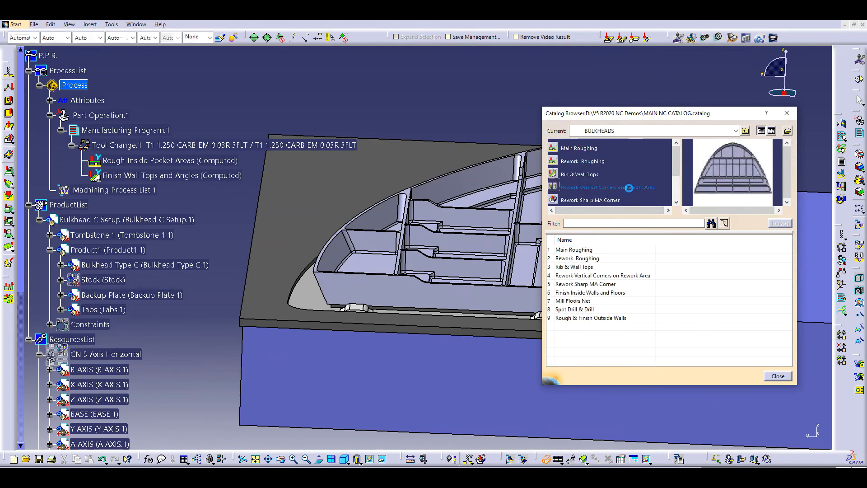
left_click(619, 187)
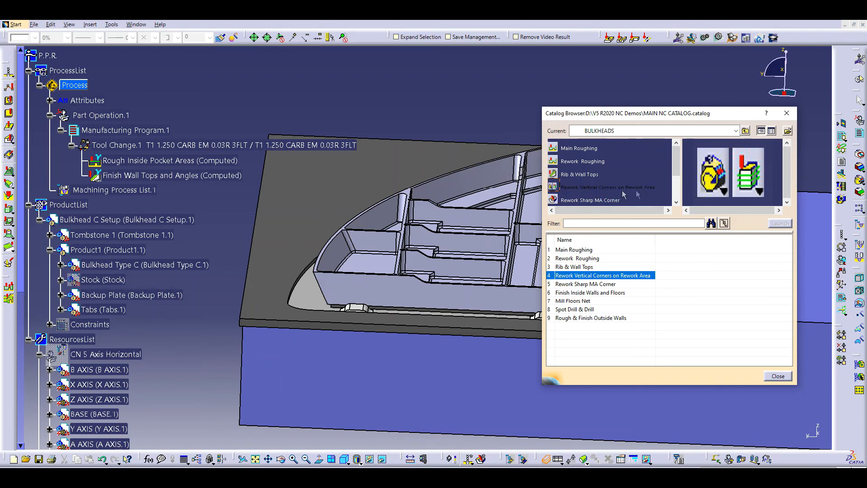
left_click(777, 377)
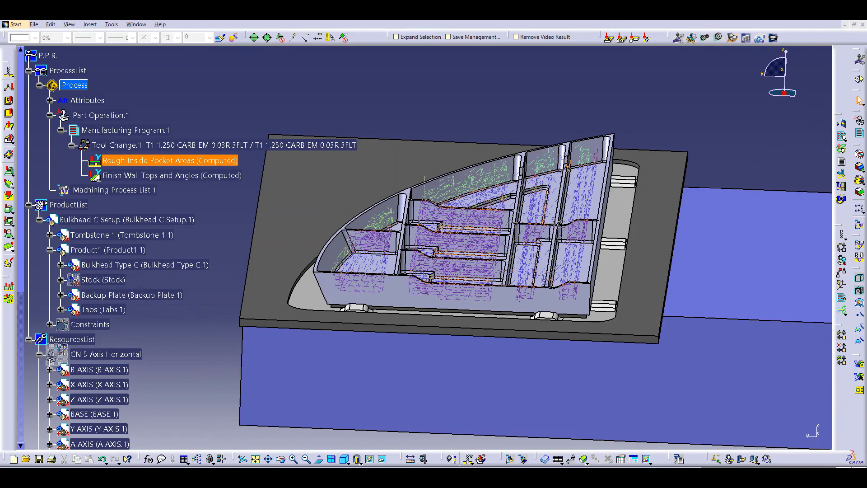
Create a rework area feature named Rework Roughing Corners
left_click(859, 181)
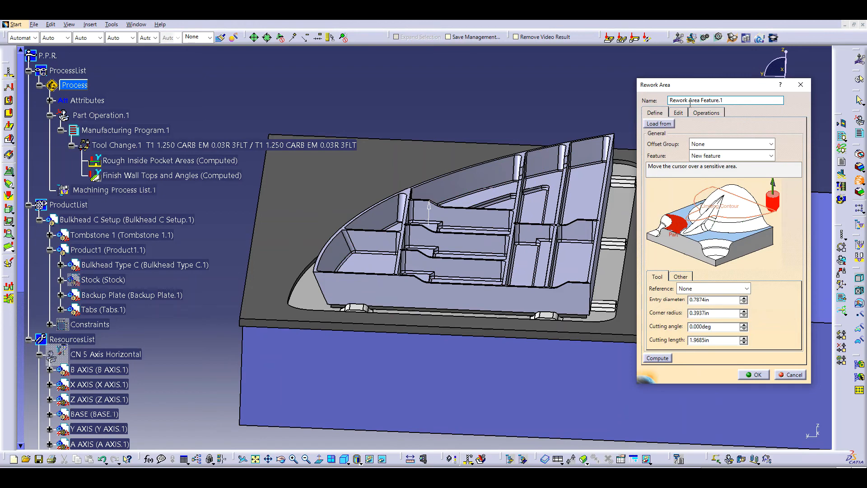
left_click_drag(689, 100, 755, 100)
type("Roughing Corners")
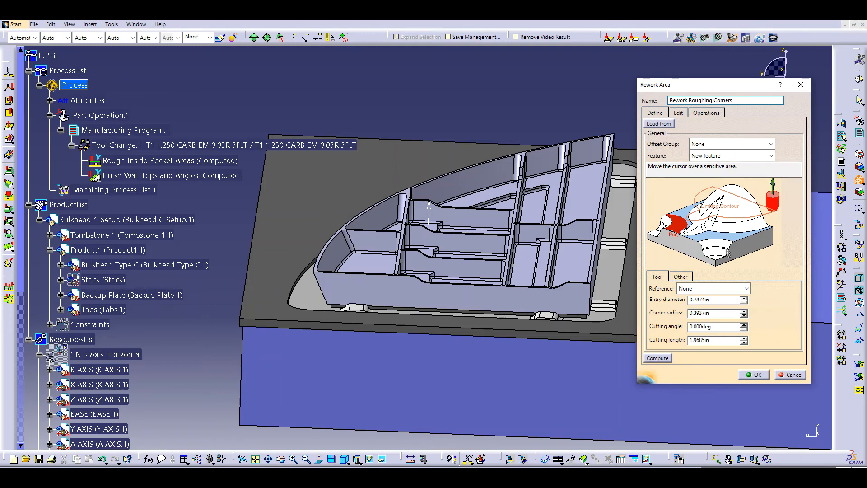
middle_click_drag(519, 128, 505, 96)
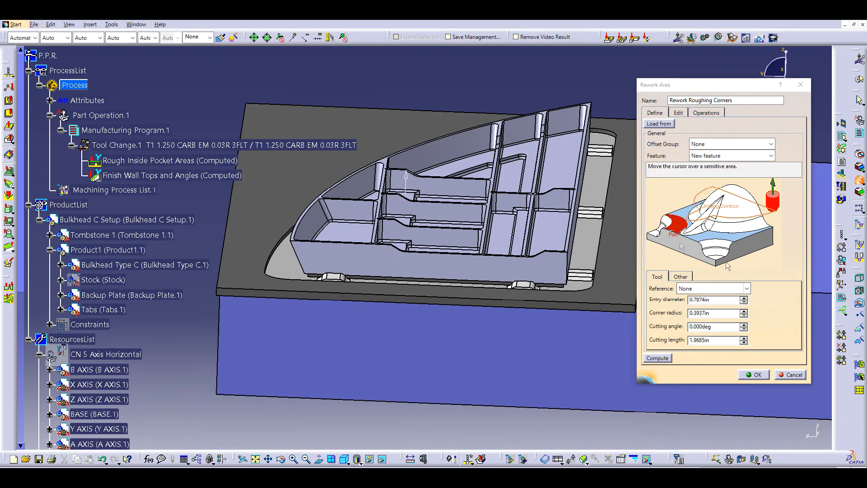
Load the rework area's geometry and reference tool from the Rough Inside Pocket Areas operation, and enter its offset on part
left_click(657, 124)
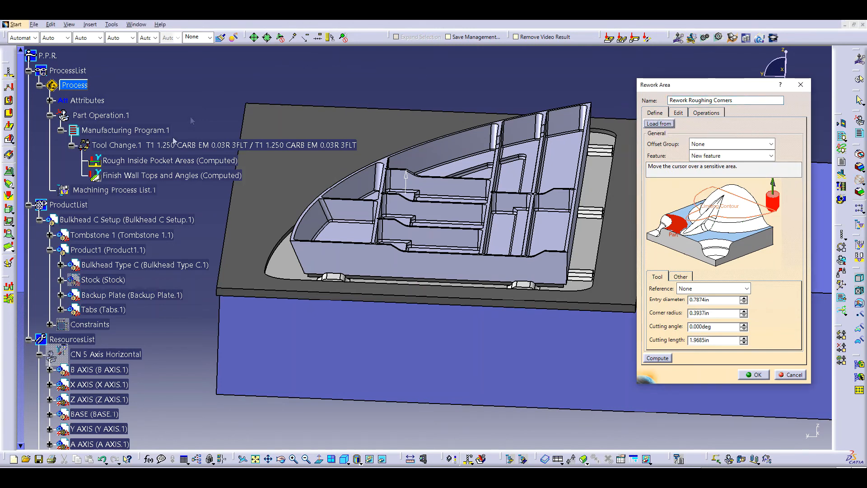
left_click(138, 164)
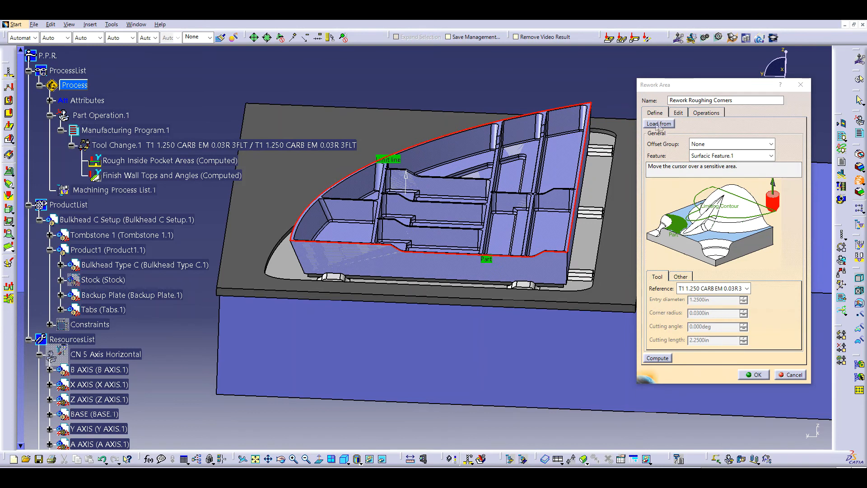
left_click(681, 276)
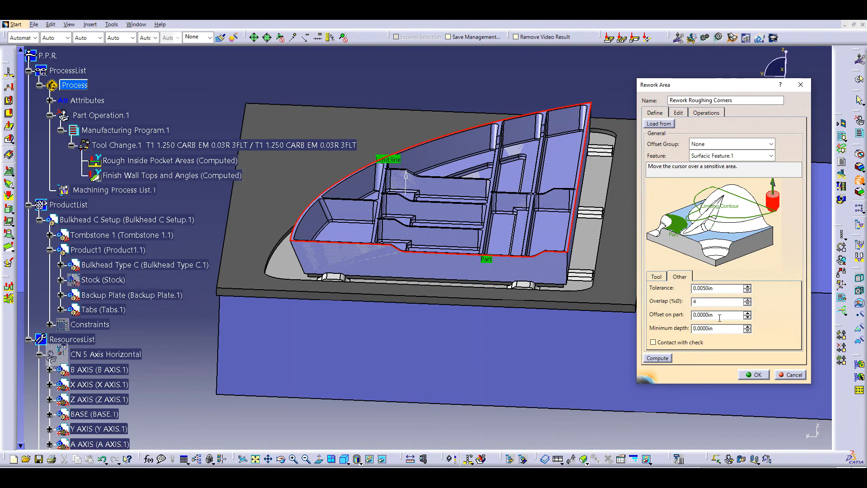
left_click_drag(724, 316, 697, 315)
type(".0")
Set the rework area's dividing length to 0.01 in, generate its vertical and horizontal subsets, and inspect them in the pocket corners
left_click(677, 113)
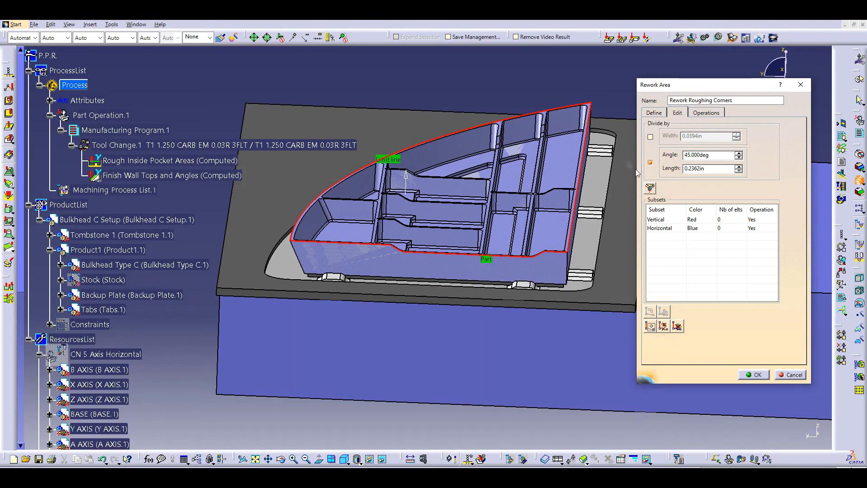
left_click_drag(710, 168, 675, 169)
type(".01")
left_click(650, 187)
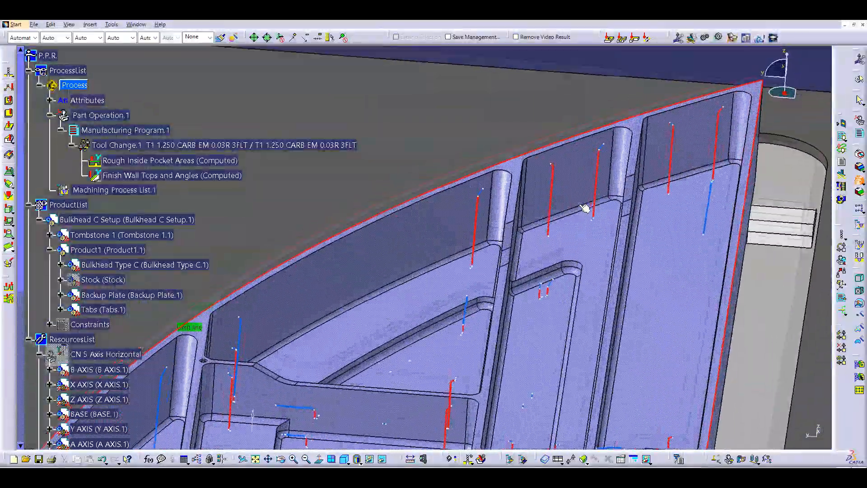
middle_click_drag(586, 208, 558, 224)
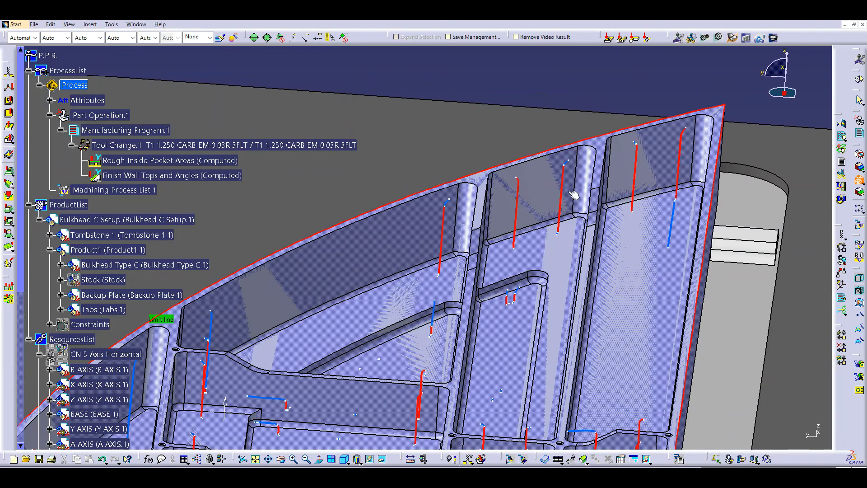
scroll(688, 157, "down", 3)
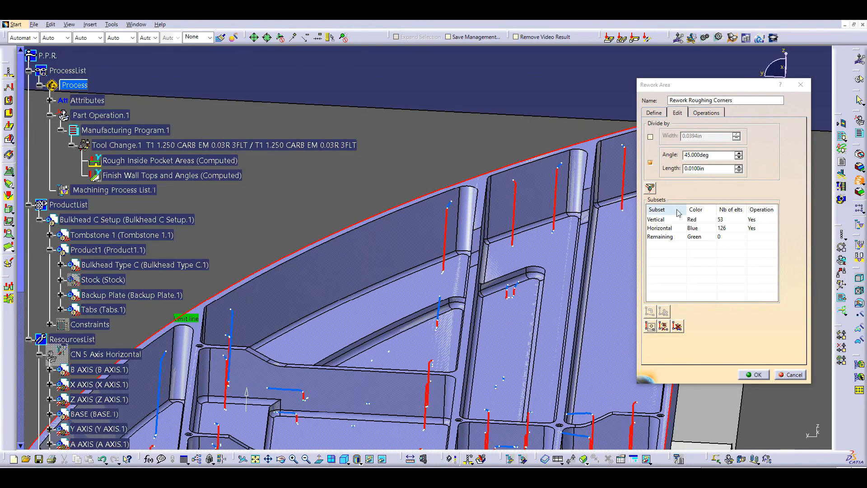
Move the three vertical corner segments along the curved outer wall from the Vertical subset to Remaining, and validate the rework area
left_click(657, 220)
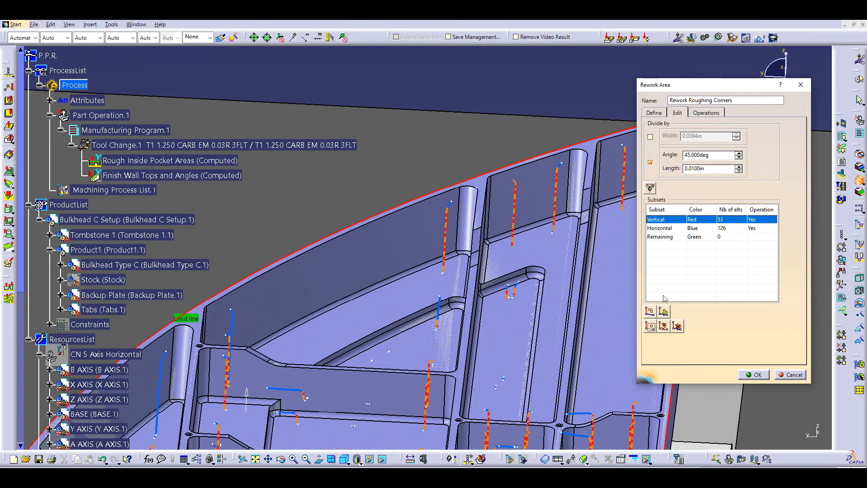
left_click(649, 311)
left_click(665, 165)
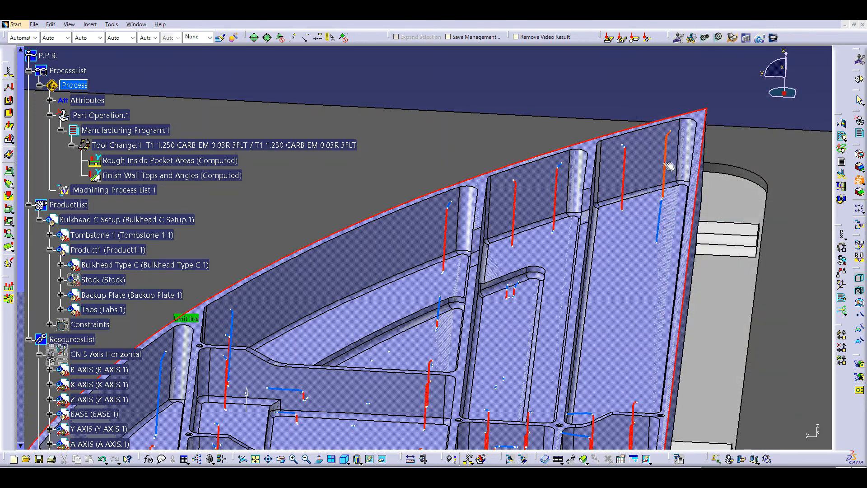
left_click(562, 200)
left_click(448, 238)
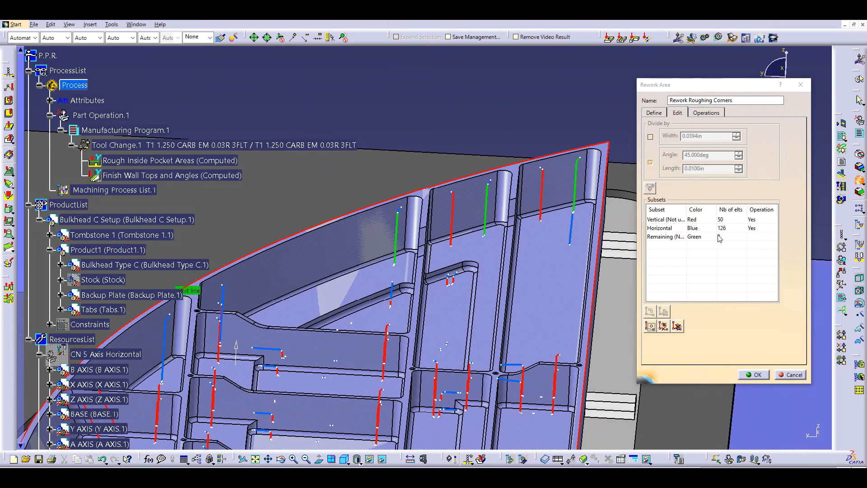
middle_click_drag(483, 103, 508, 96, "ctrl")
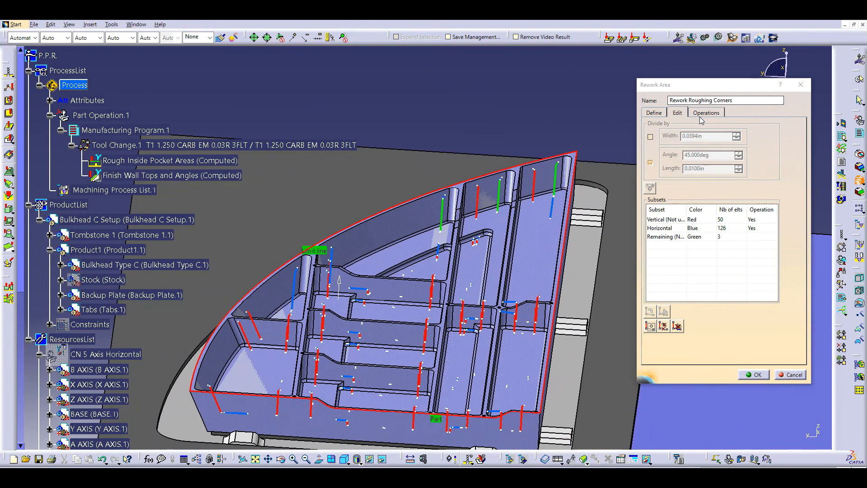
left_click(703, 113)
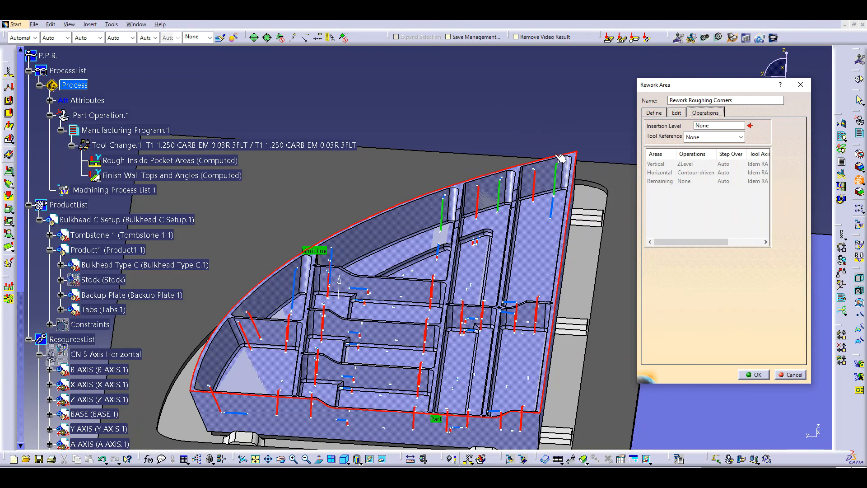
left_click(757, 374)
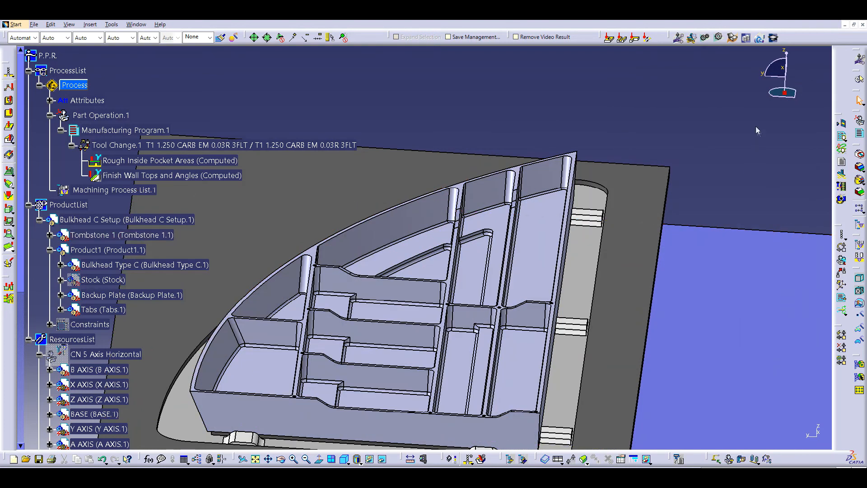
Display the manufacturing view and open the Rework Vertical Corners on Rework Area process from the catalog's AEROSPACE BULKHEADS family
left_click(860, 226)
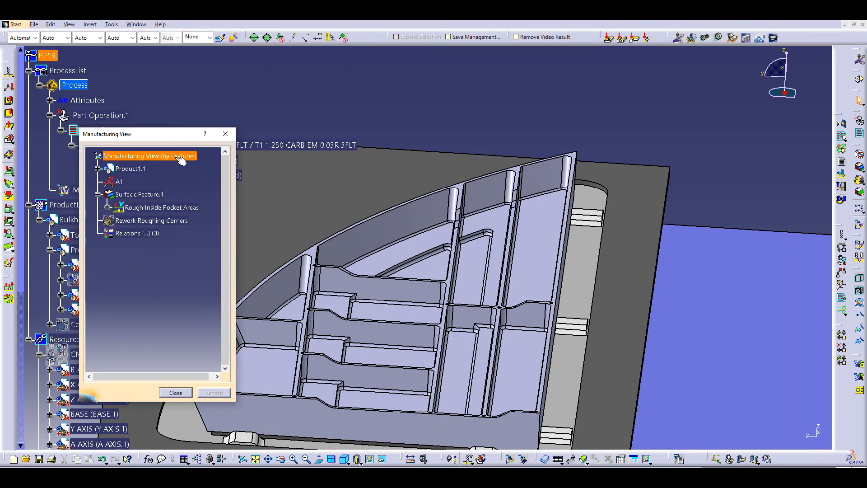
left_click_drag(174, 137, 736, 88)
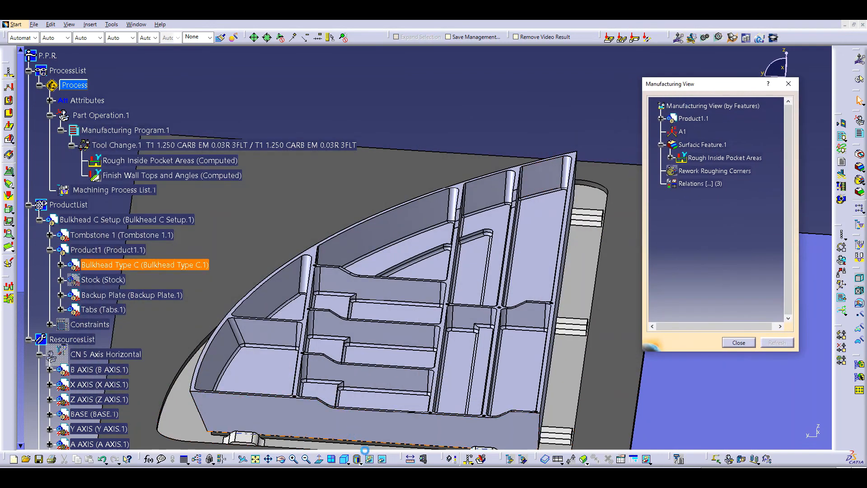
left_click(545, 459)
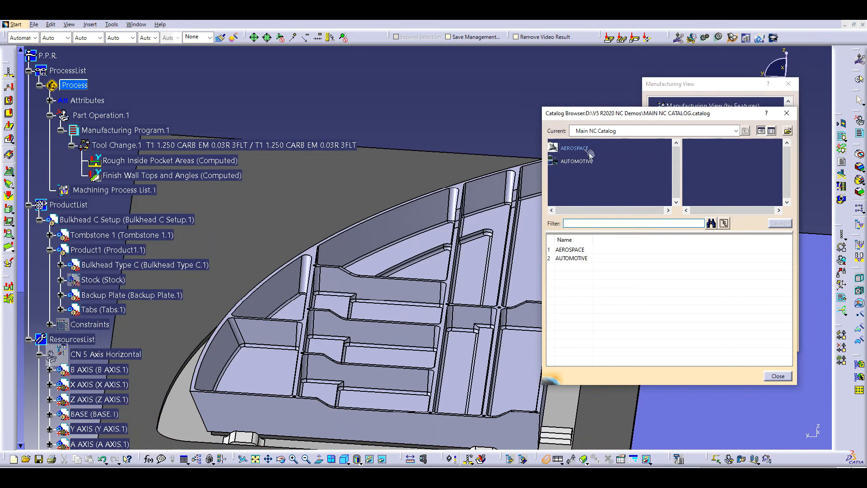
double_click(584, 149)
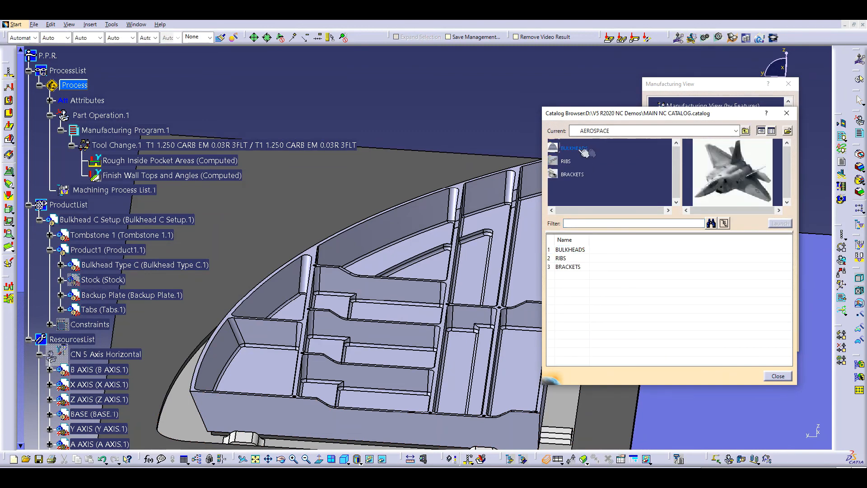
double_click(580, 150)
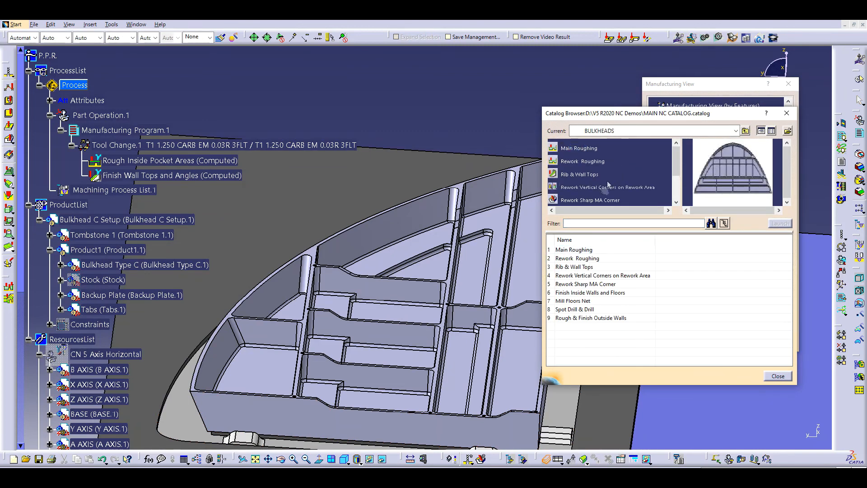
double_click(586, 190)
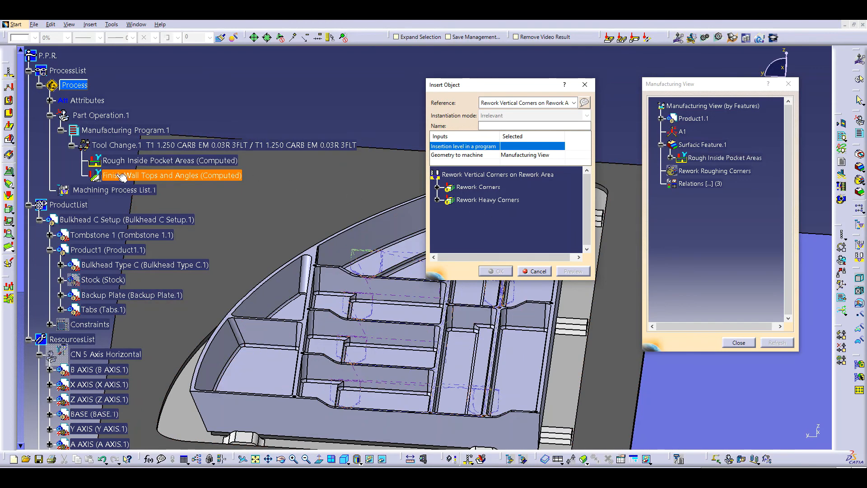
Insert the process after Finish Wall Tops and Angles with Rework Roughing Corners as the geometry to machine, and close the catalog and manufacturing view
left_click(149, 176)
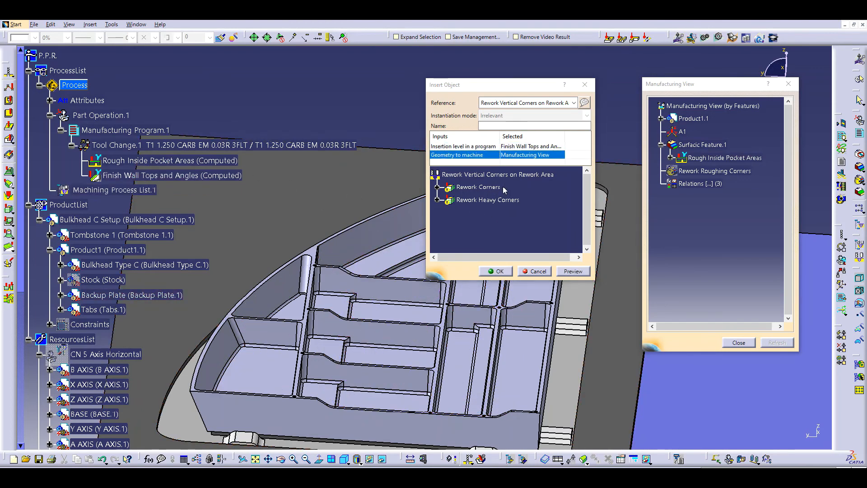
left_click(721, 171)
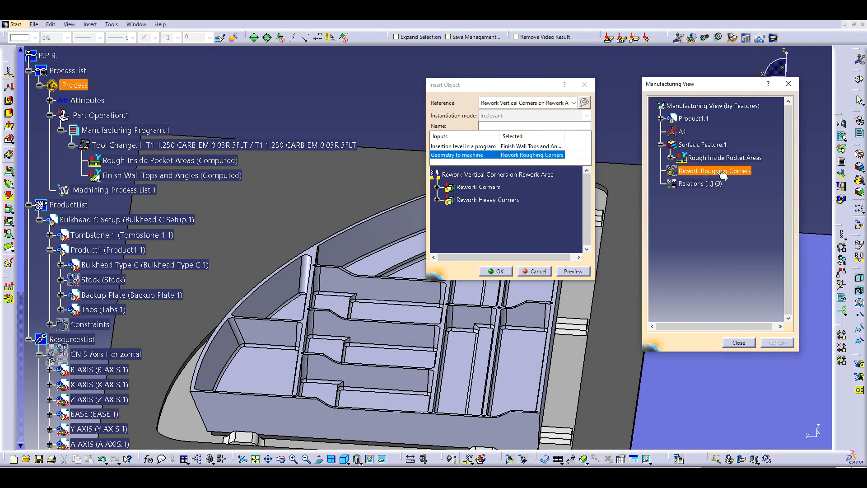
left_click(498, 271)
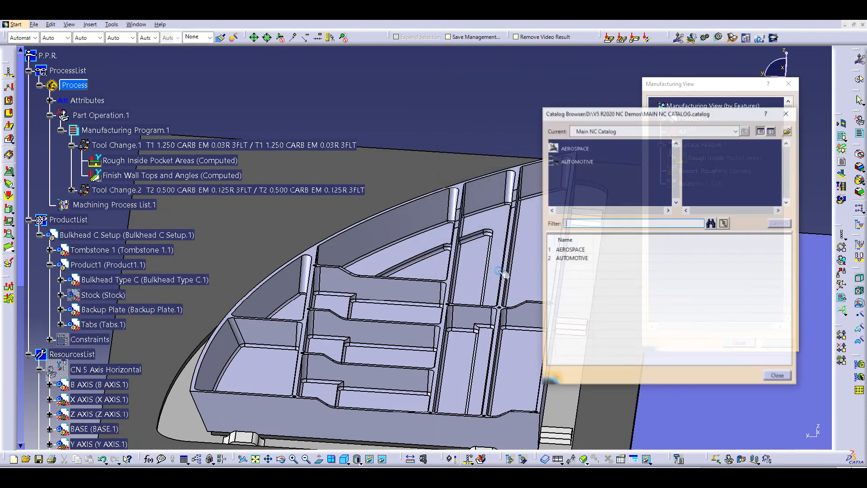
left_click(773, 378)
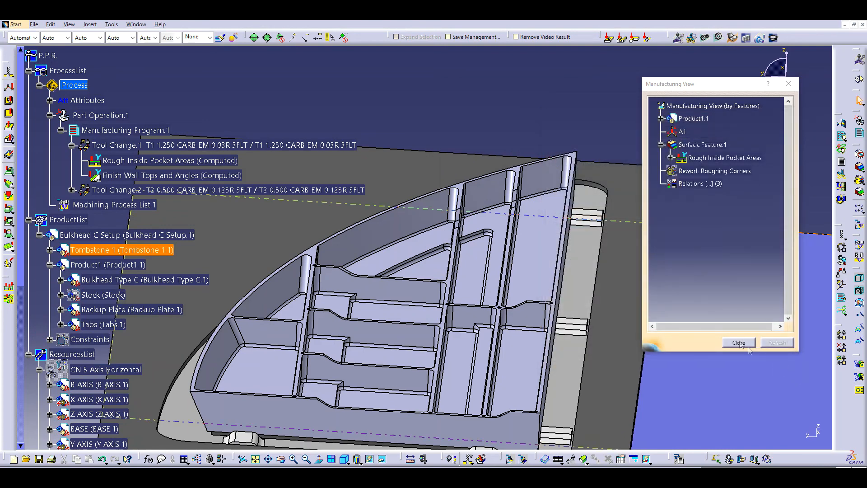
left_click(737, 343)
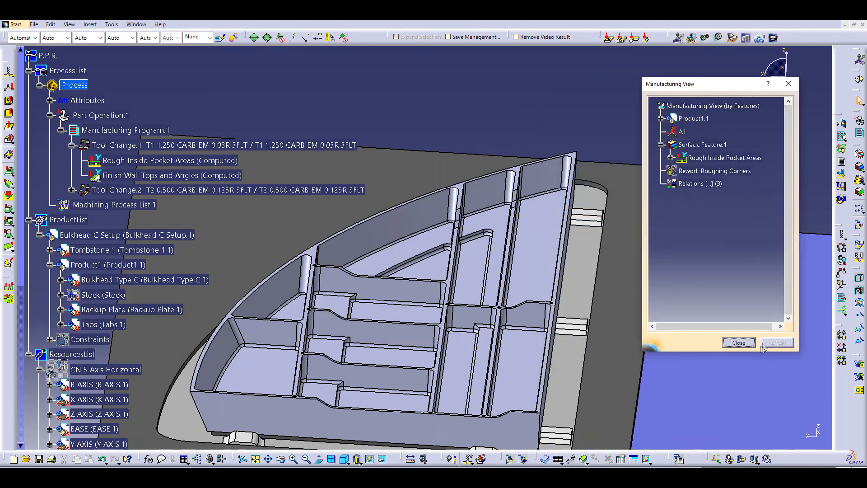
left_click(739, 343)
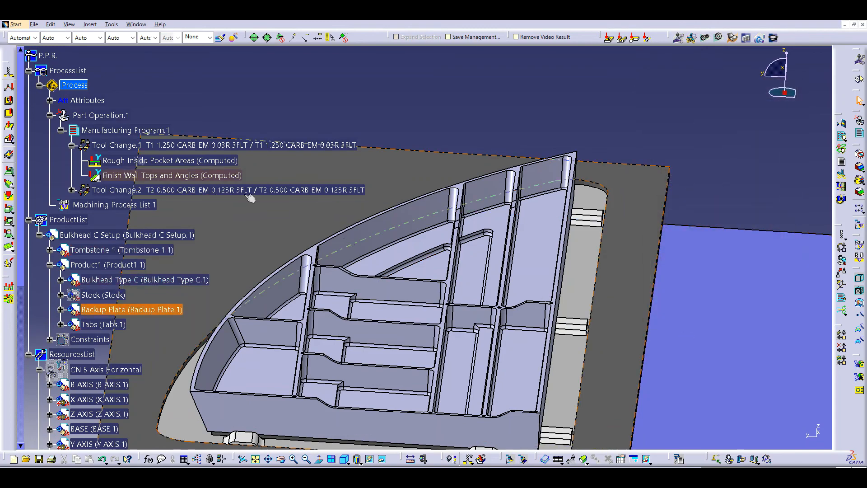
Compute the Rework Corners tool path under Tool Change.2 and replay it to its end
left_click(71, 190)
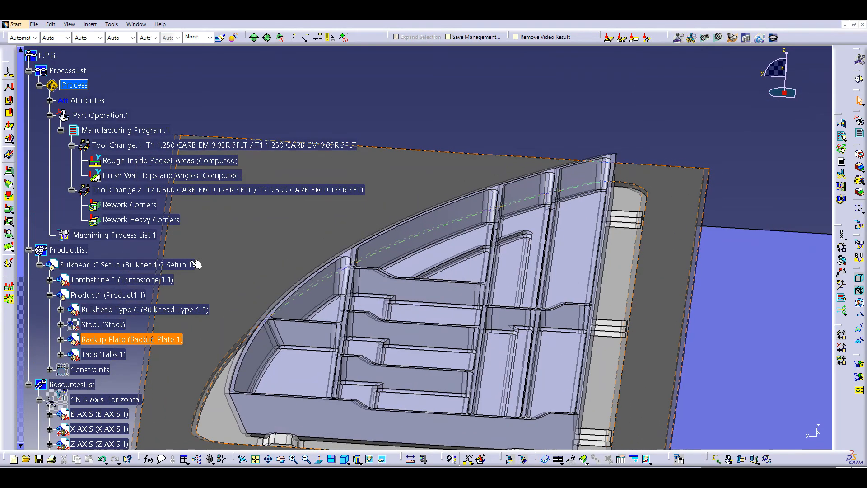
left_click(137, 206)
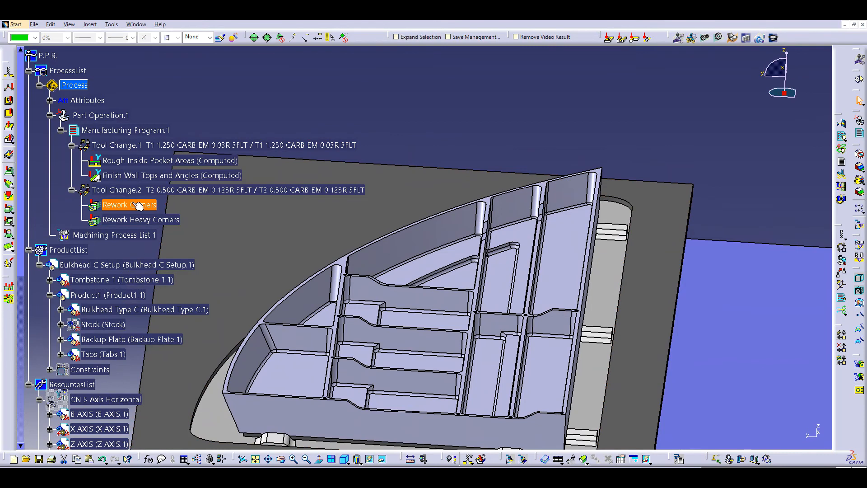
left_click(842, 123)
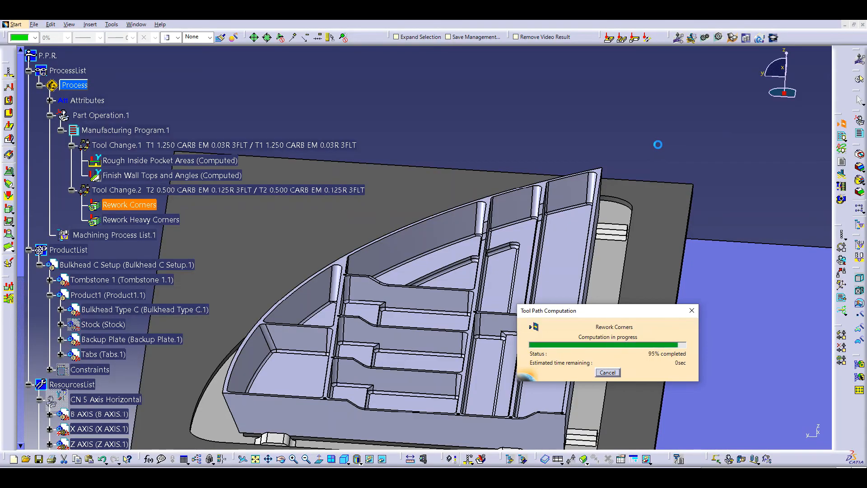
middle_click_drag(447, 343, 575, 165)
middle_click_drag(526, 267, 376, 216)
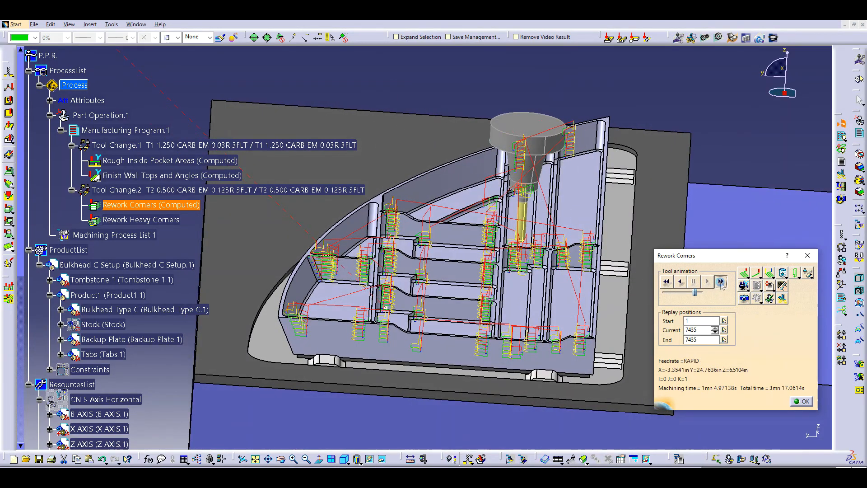
left_click(721, 281)
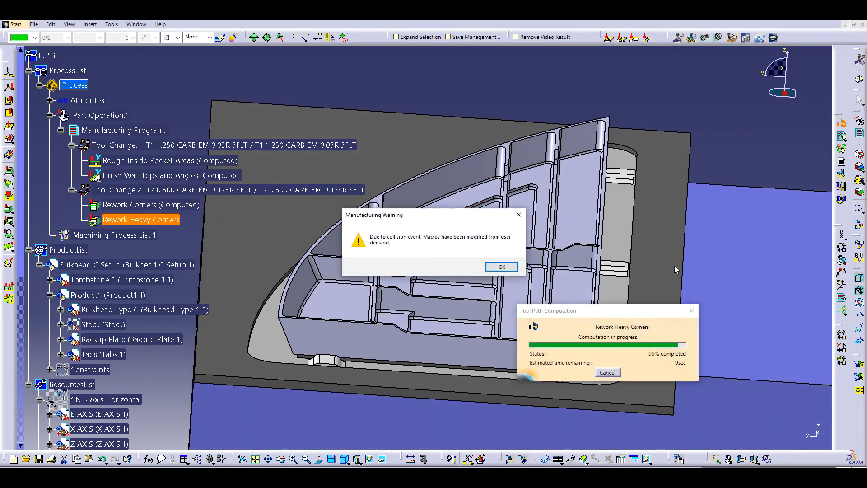
Compute the Rework Heavy Corners tool path, inspect it at the outer wall corners, and close the replay
left_click(502, 267)
middle_click_drag(593, 217, 617, 159)
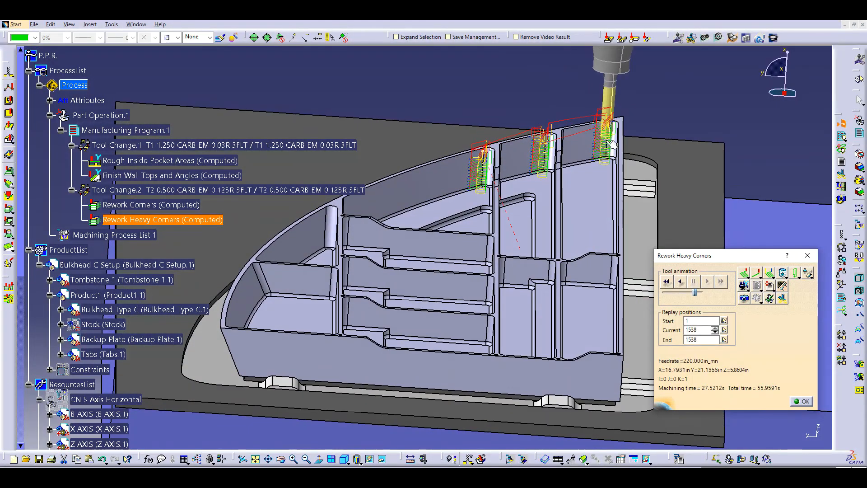
middle_click_drag(609, 158, 609, 168, "ctrl")
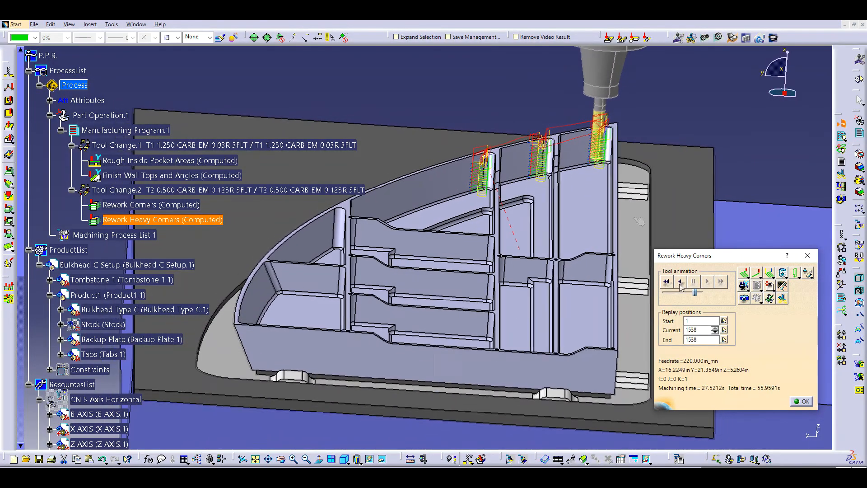
left_click(805, 401)
Replay Rework Corners and Rework Heavy Corners together to examine their combined tool paths on the bulkhead
left_click(166, 203, "ctrl")
left_click(841, 123)
middle_click_drag(730, 173, 695, 143)
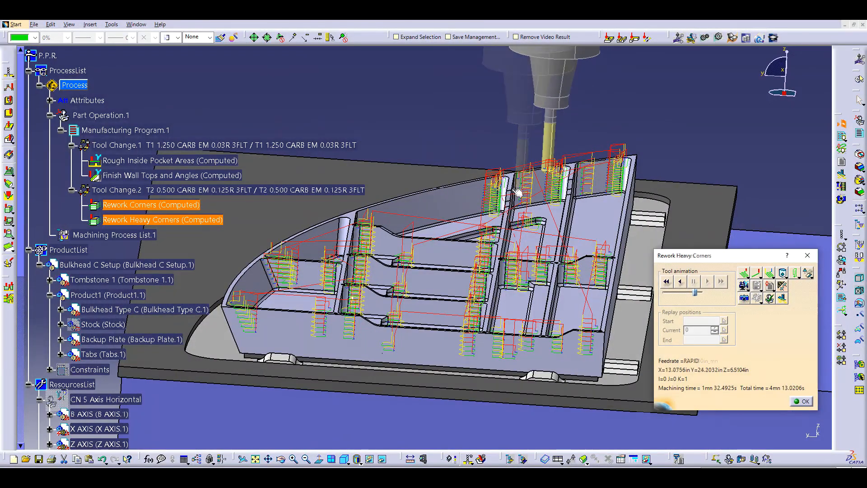
middle_click_drag(625, 185, 795, 424)
left_click(801, 401)
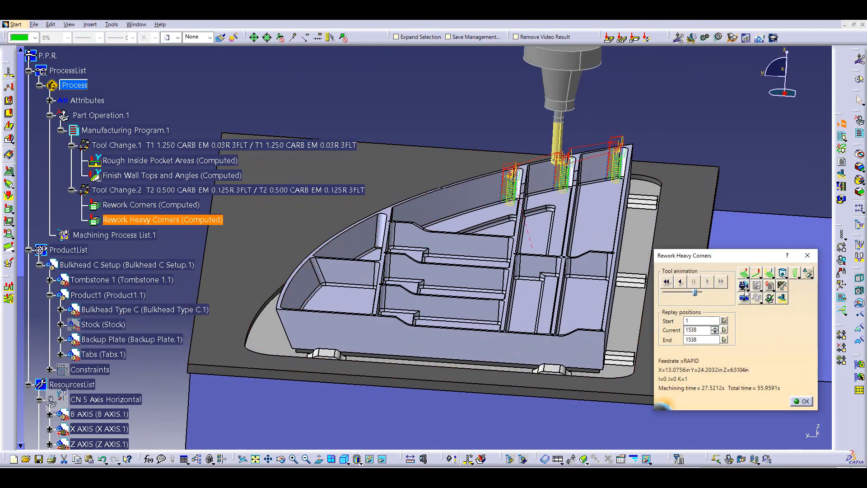
Run the material removal video for Rework Heavy Corners, store the video result on the operation, and close the replay
left_click(744, 285)
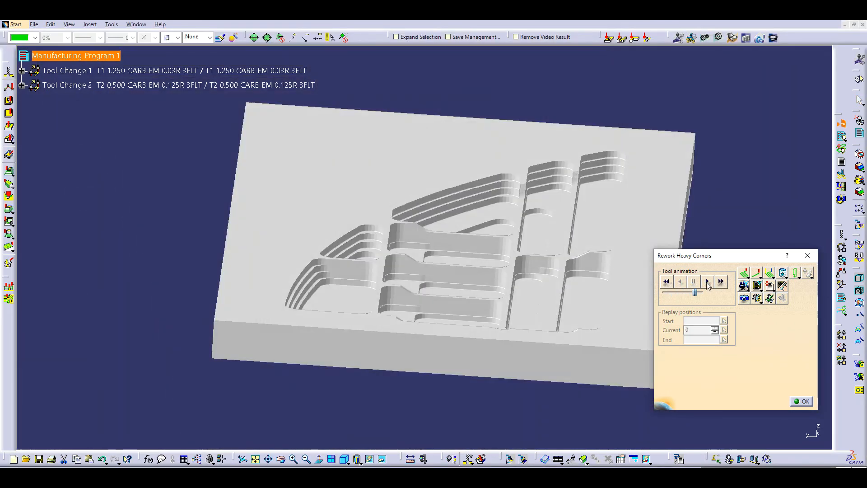
left_click(707, 282)
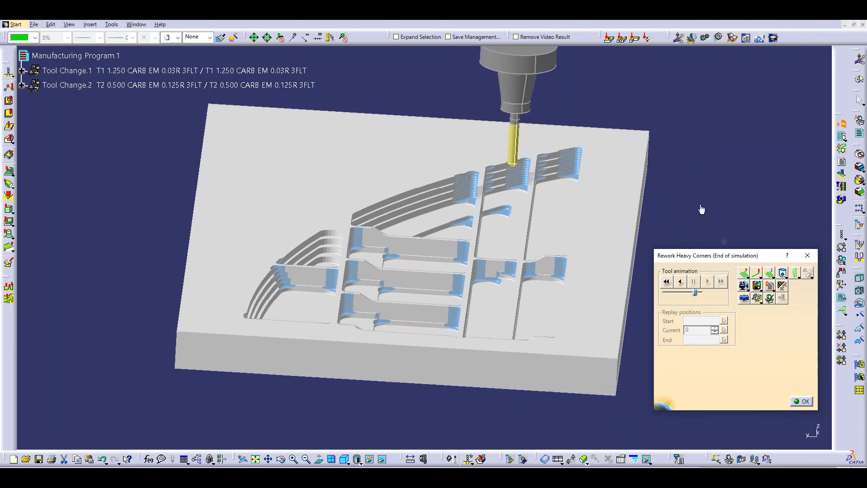
left_click(756, 285)
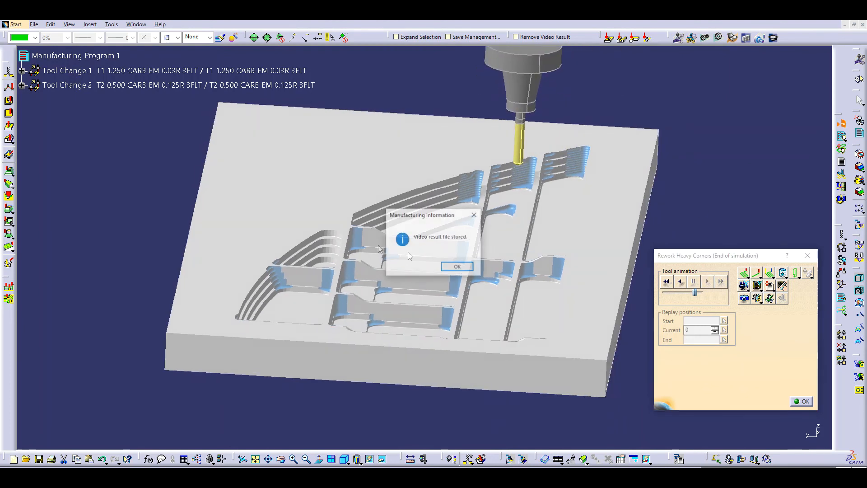
left_click(457, 266)
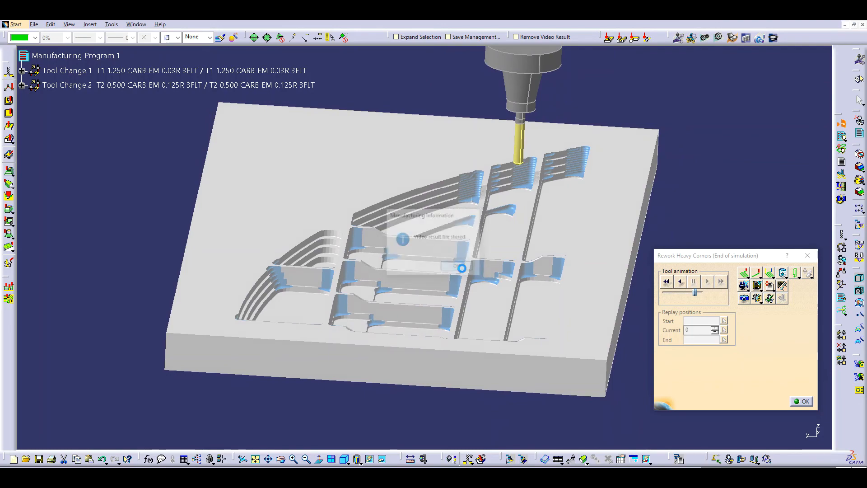
left_click(803, 401)
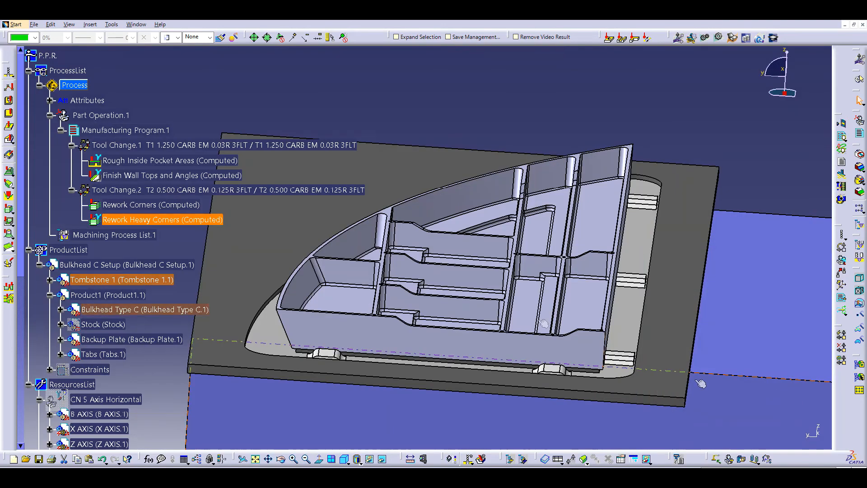
Insert the Rework Sharp MA Corner process from the AEROSPACE bulkheads catalog after the Rework Heavy Corners operation
left_click(544, 455)
double_click(571, 152)
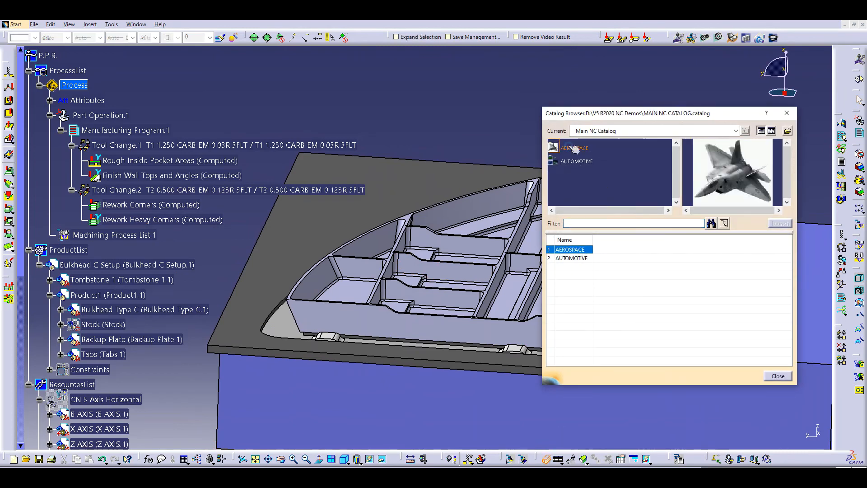
double_click(572, 149)
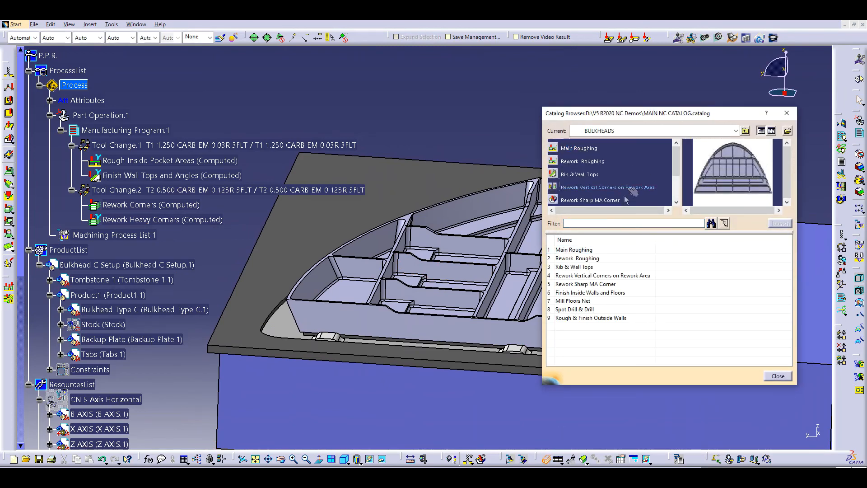
left_click(591, 200)
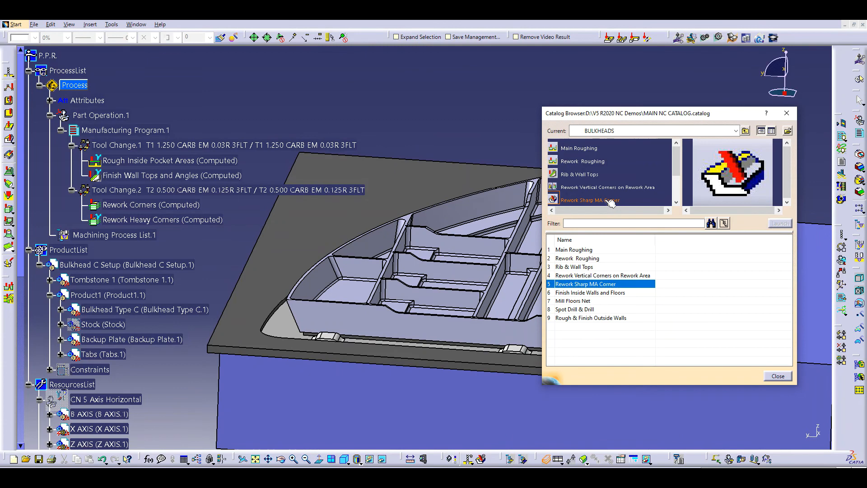
double_click(590, 203)
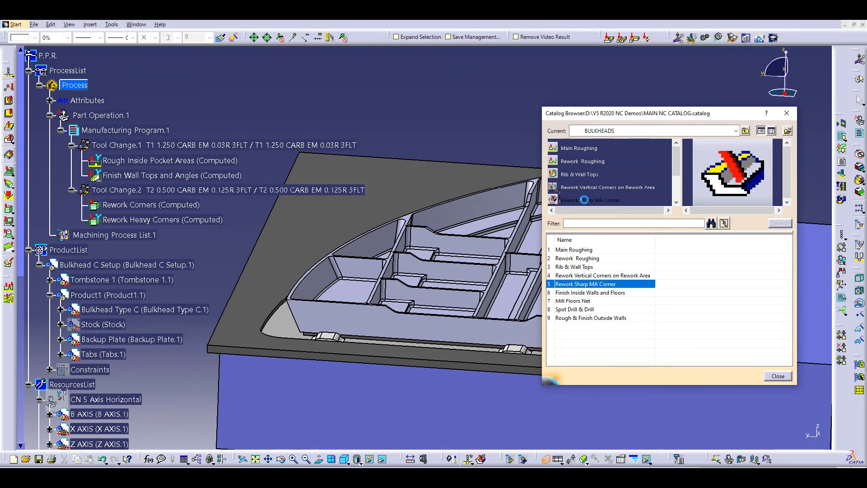
left_click(163, 220)
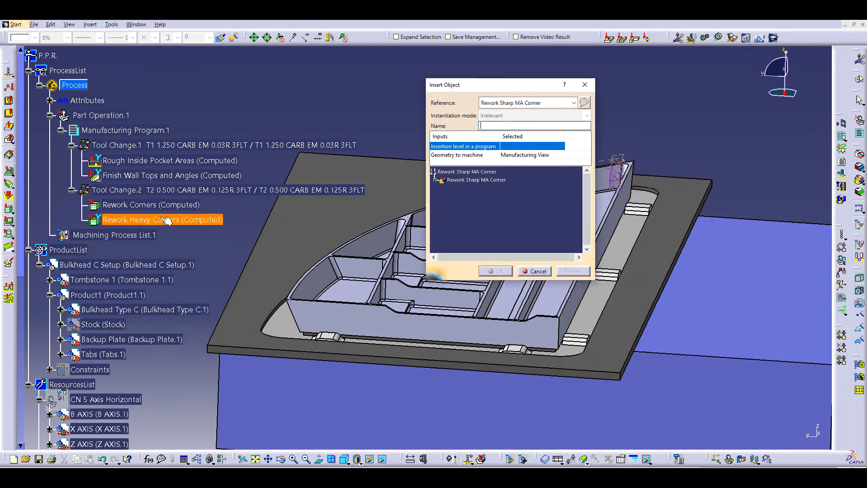
left_click(499, 271)
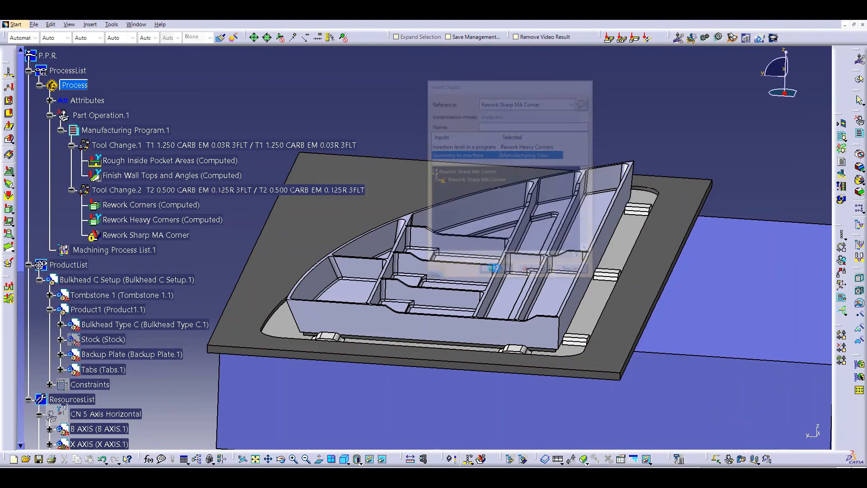
left_click(781, 380)
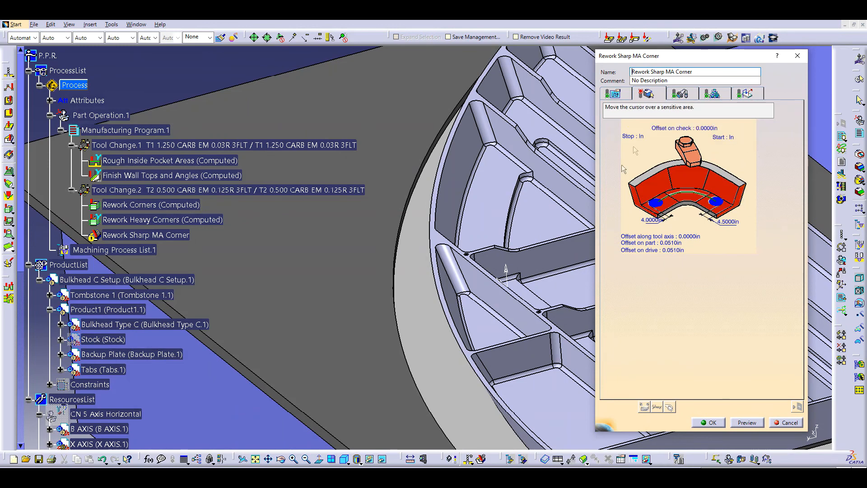
Try the Out and Tgt DS start conditions on the sharp corner operation and return Start to In
right_click(727, 142)
left_click(755, 151)
right_click(738, 142)
left_click(762, 174)
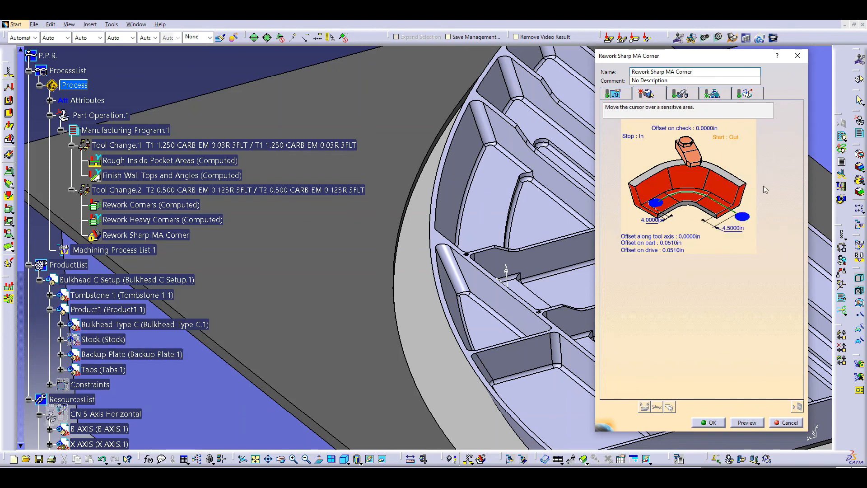
right_click(735, 140)
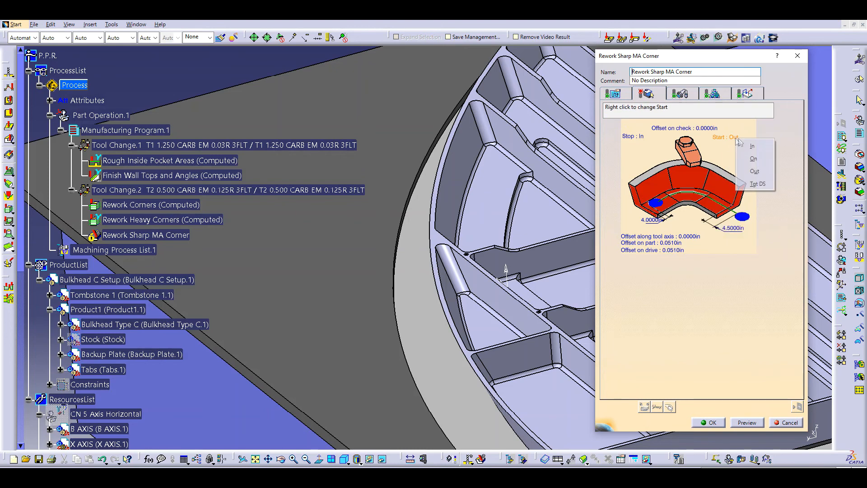
left_click(760, 185)
right_click(736, 136)
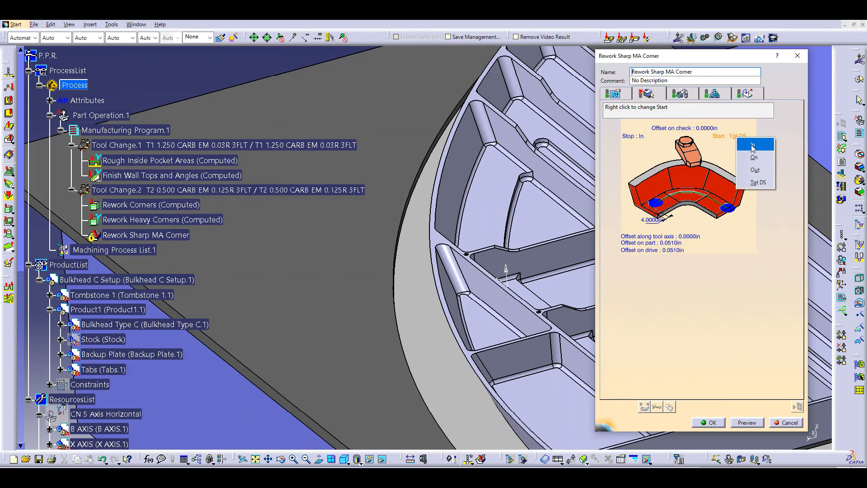
left_click(752, 145)
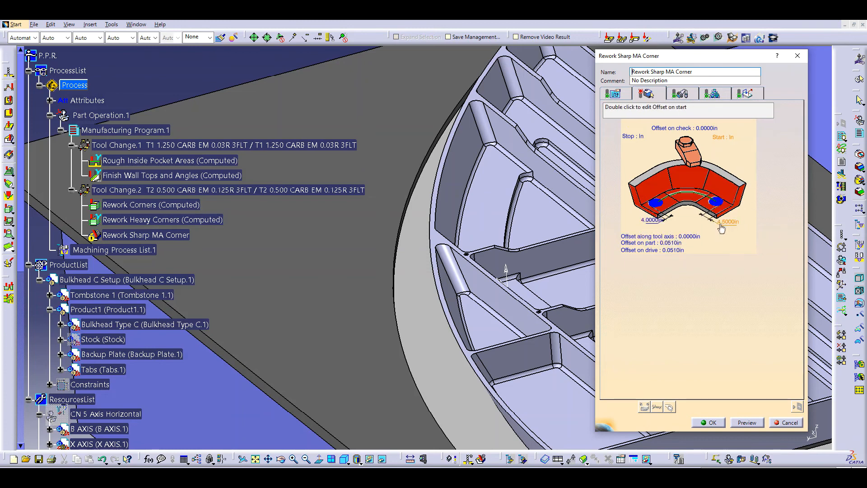
Set the offset on stop to 4.5 in and select the rib wall opposite the sharp corner as start and stop element
double_click(652, 225)
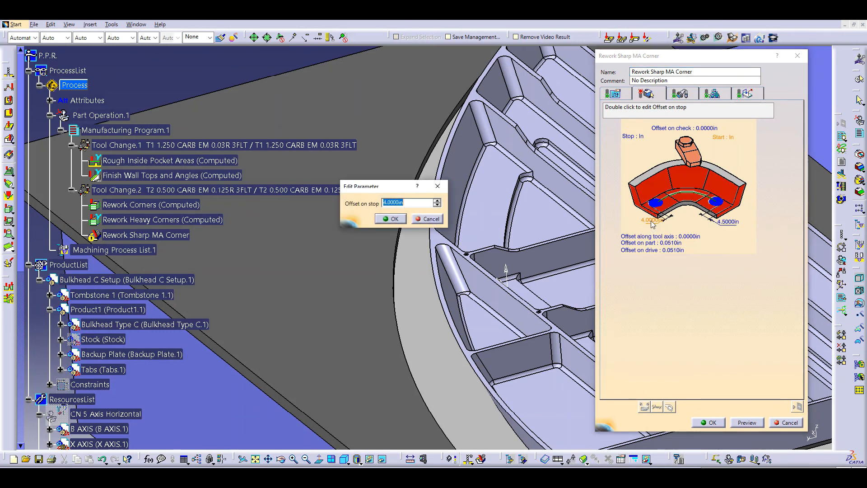
key("Return")
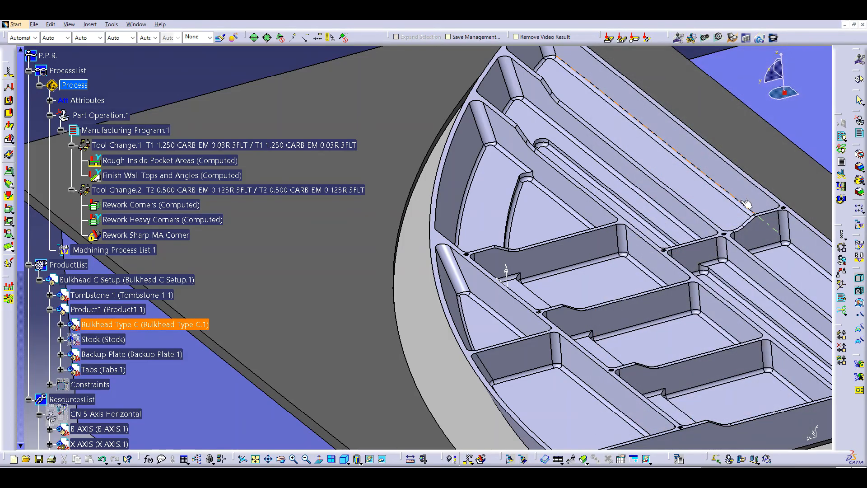
middle_click_drag(741, 203, 716, 211)
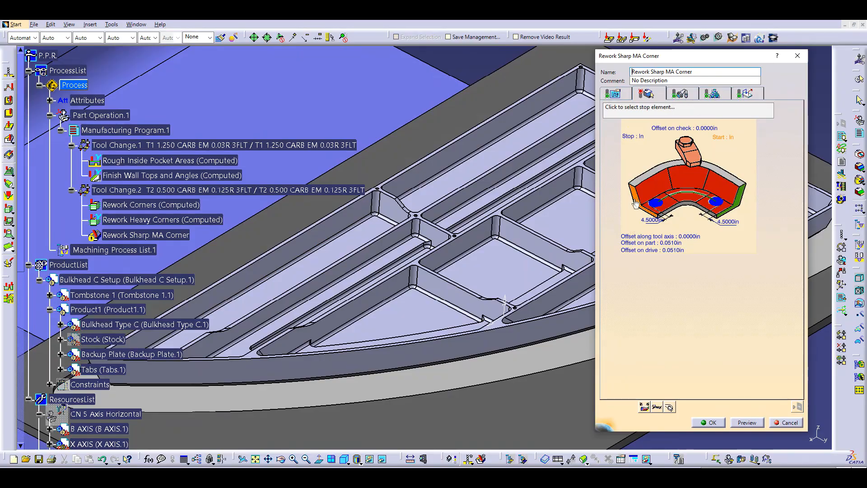
left_click(634, 201)
left_click(645, 270)
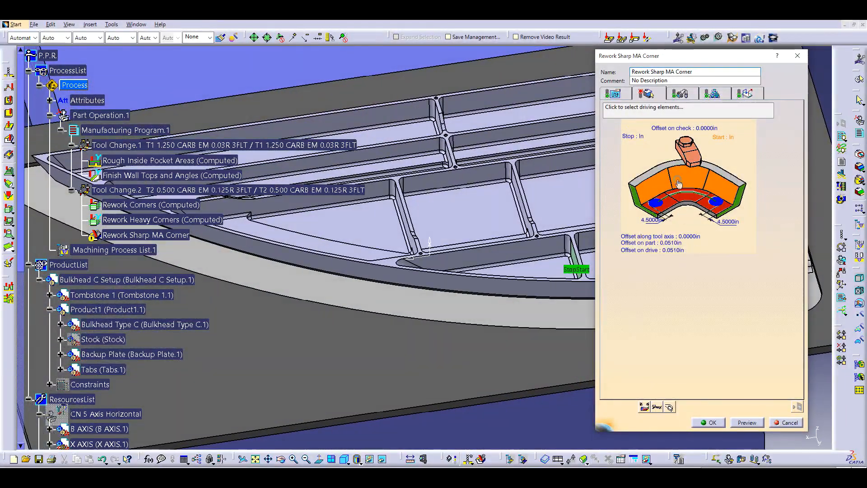
Select the pocket's two side walls and the corner fillet between them as driving elements, and the pocket floor as the part
left_click(679, 183)
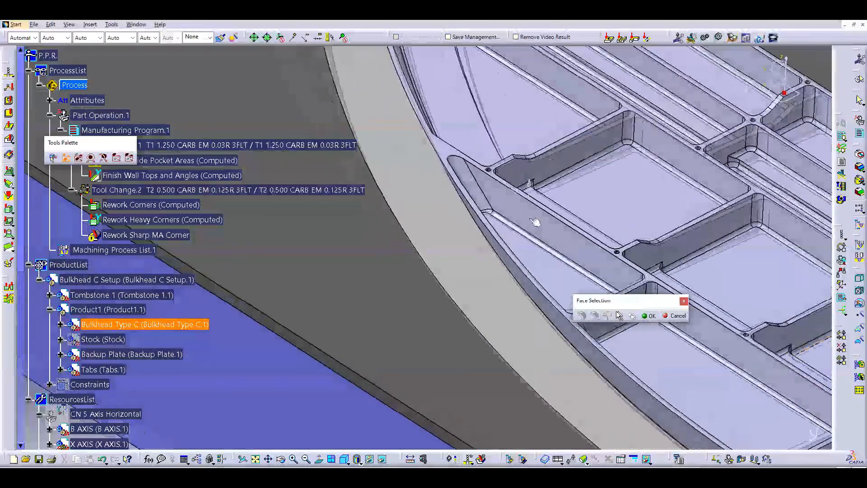
left_click(524, 213)
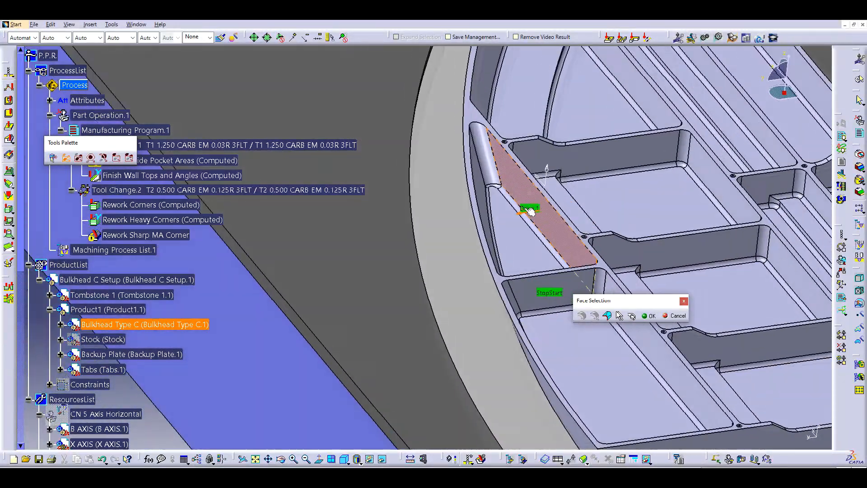
left_click(496, 174)
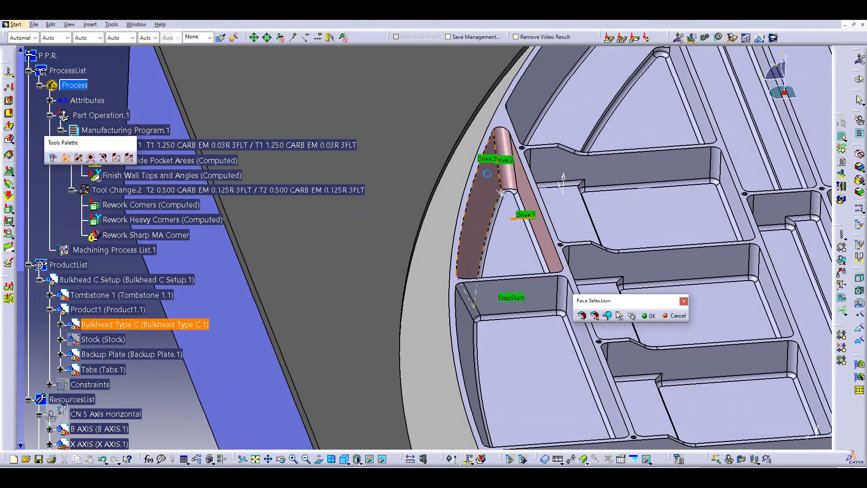
left_click(649, 316)
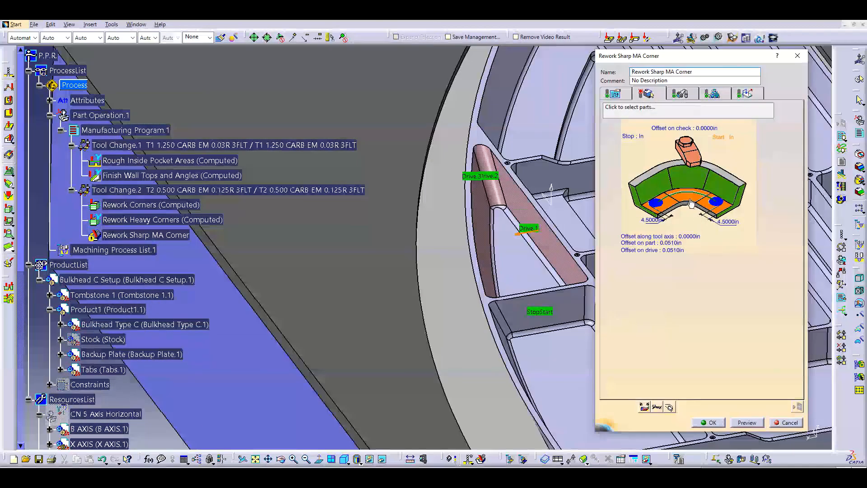
left_click(690, 204)
left_click(532, 253)
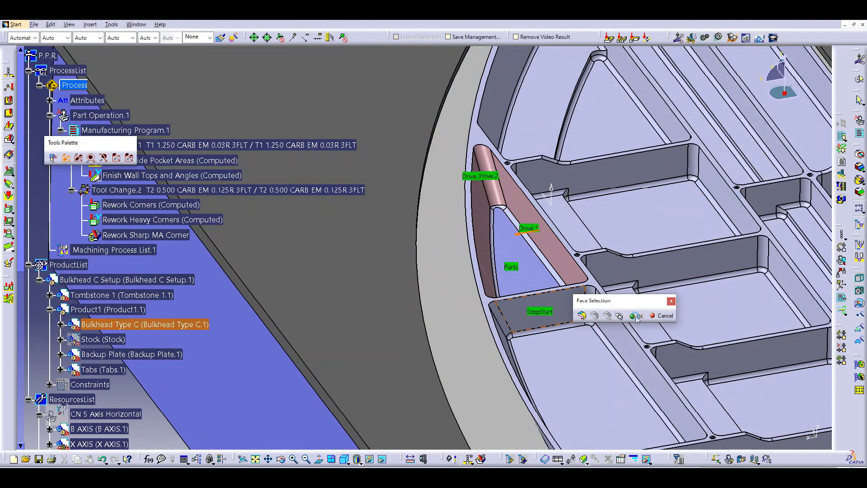
left_click(636, 315)
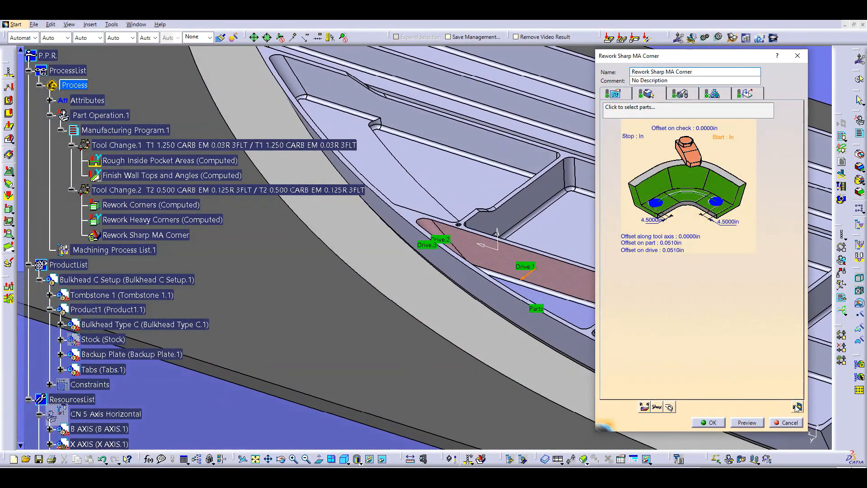
Compute the Rework Sharp MA Corner tool path and replay it from start to end
left_click(797, 408)
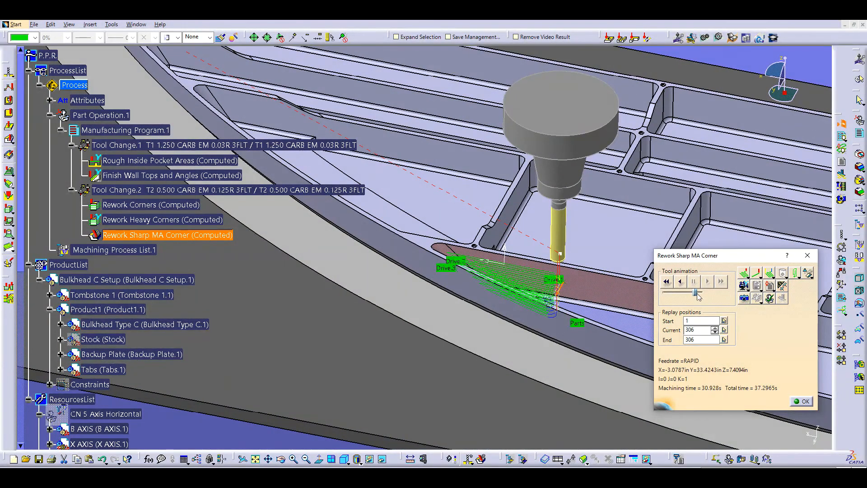
left_click_drag(695, 293, 642, 286)
left_click(668, 282)
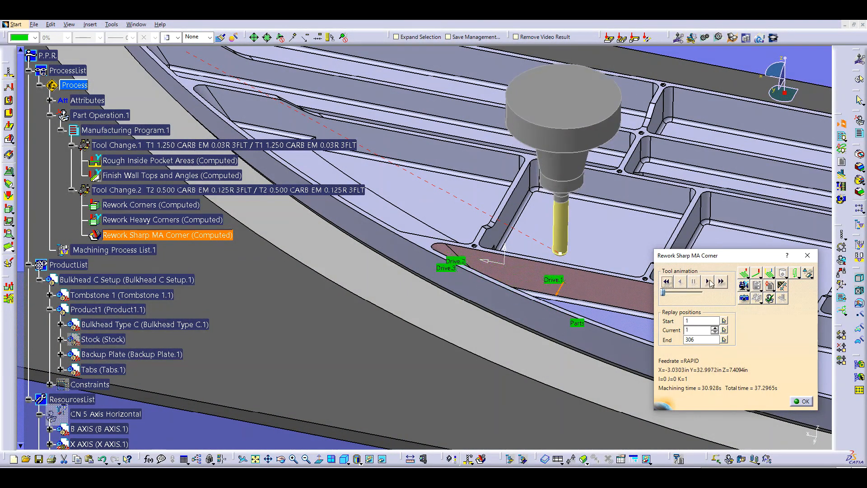
left_click(708, 282)
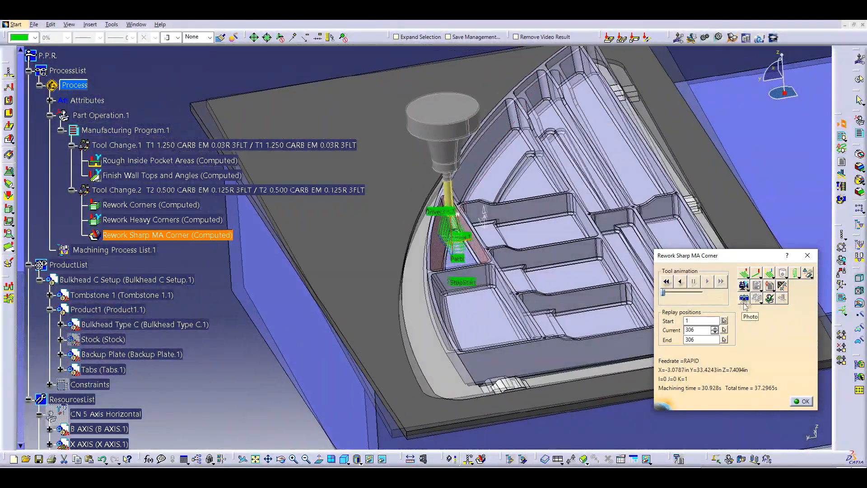
Run the material removal video for Rework Sharp MA Corner and store the video result on the operation
left_click(743, 285)
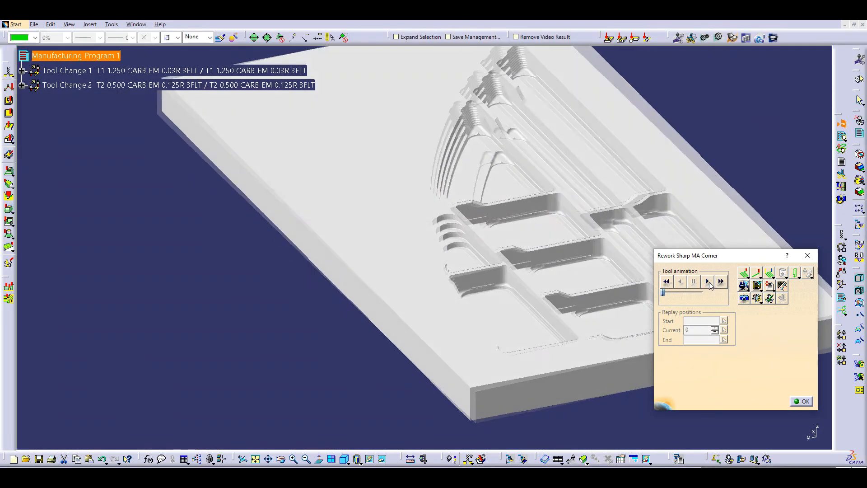
left_click(708, 282)
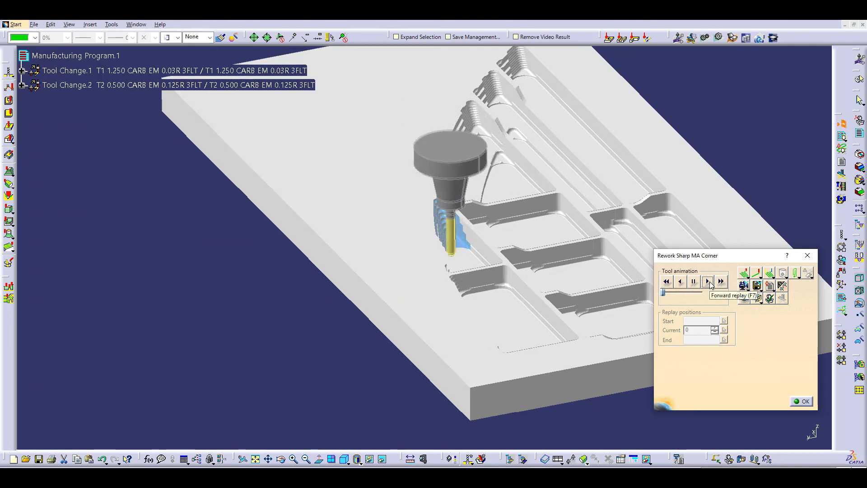
middle_click_drag(513, 294, 445, 270)
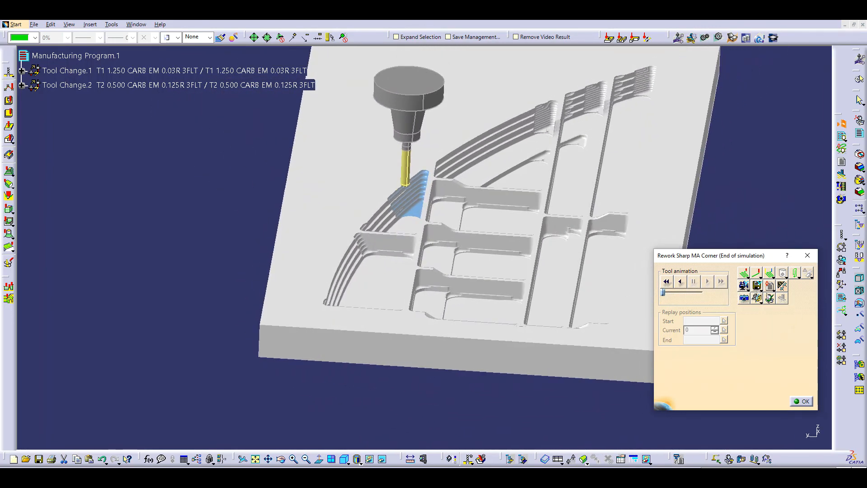
left_click(757, 285)
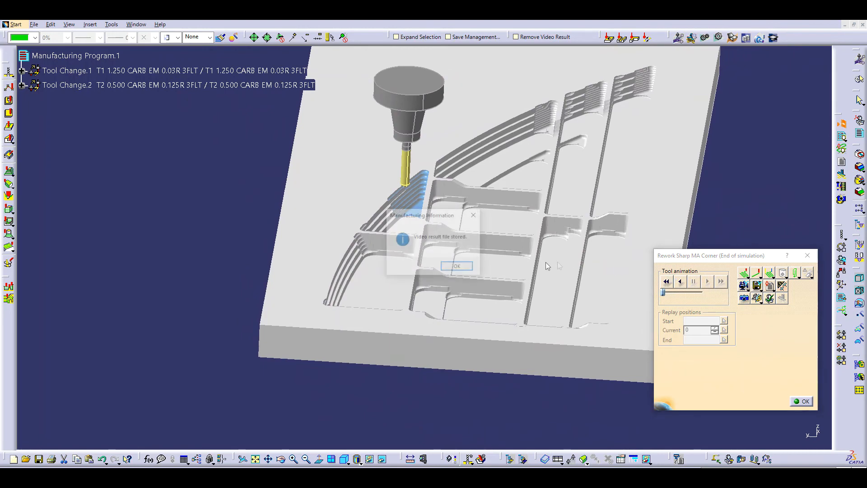
left_click(458, 267)
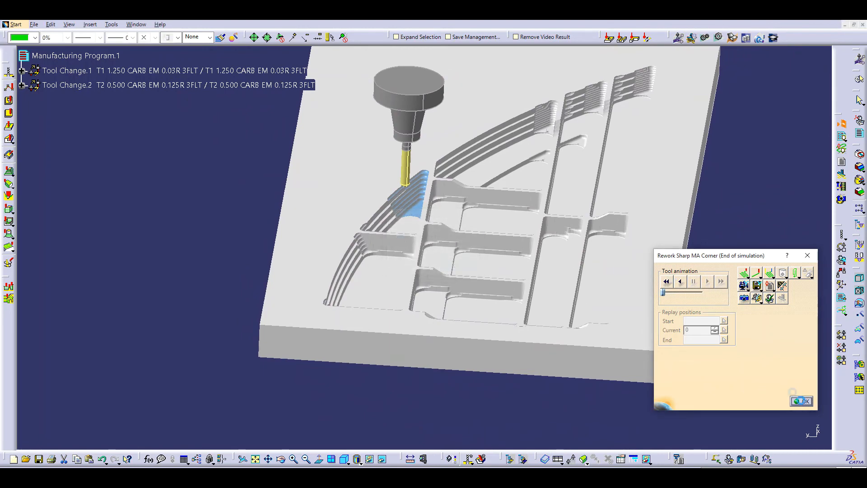
left_click(802, 401)
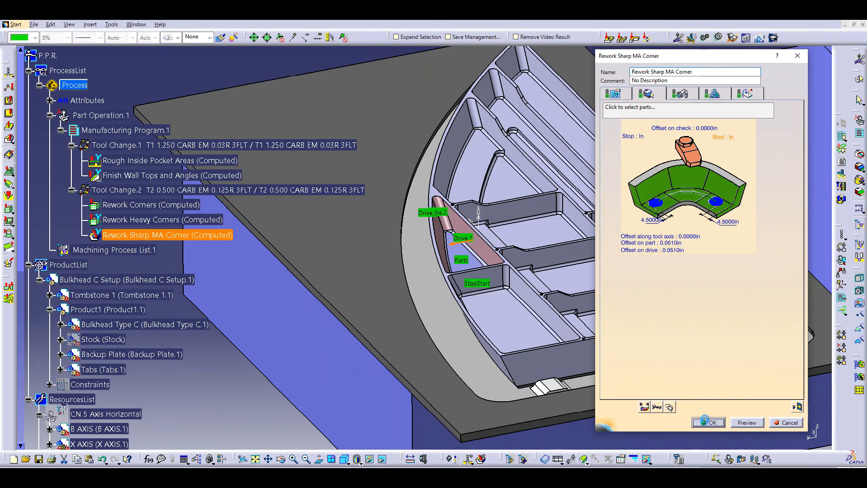
left_click(707, 423)
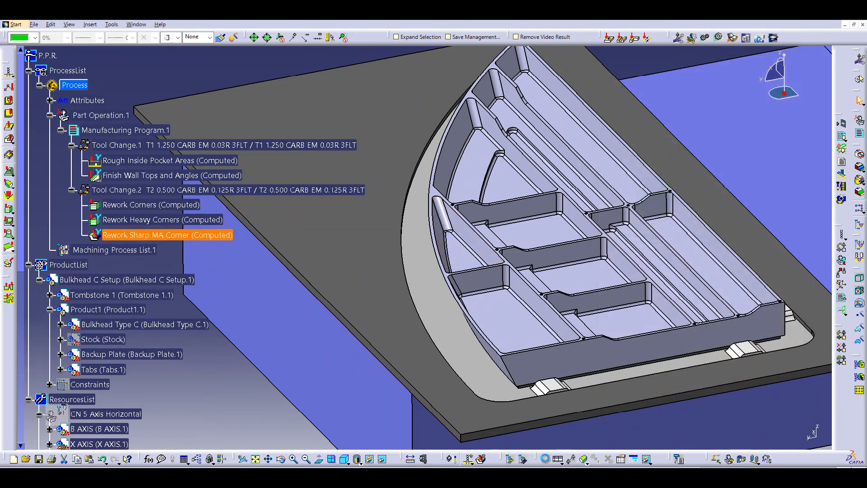
Insert the Finish Inside Walls and Floors process from the BULKHEADS catalog after the Rework Sharp MA Corner operation
left_click(545, 459)
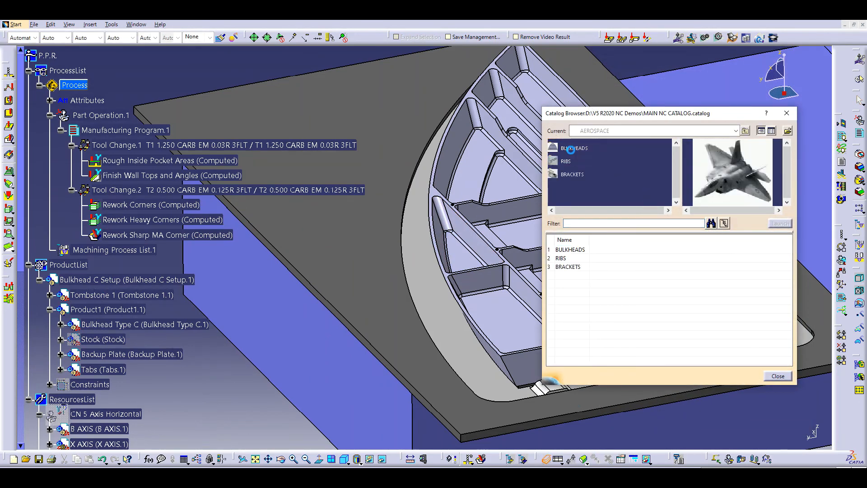
double_click(570, 149)
scroll(618, 198, "down", 3)
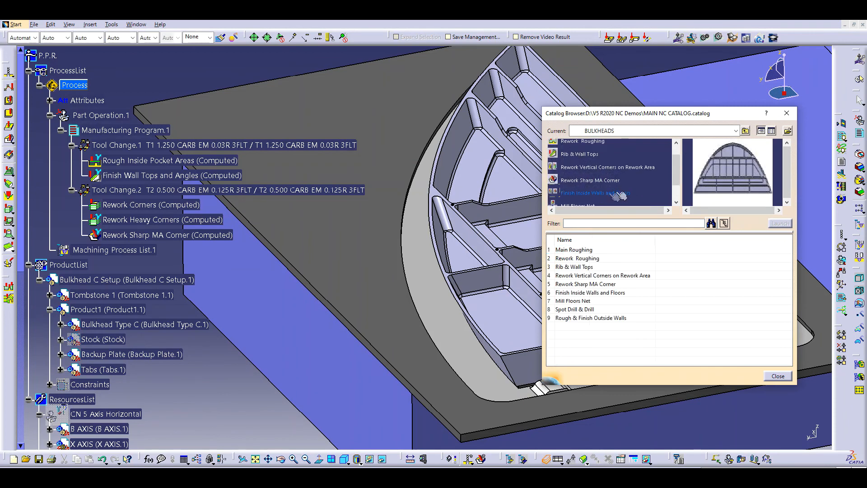
left_click(596, 193)
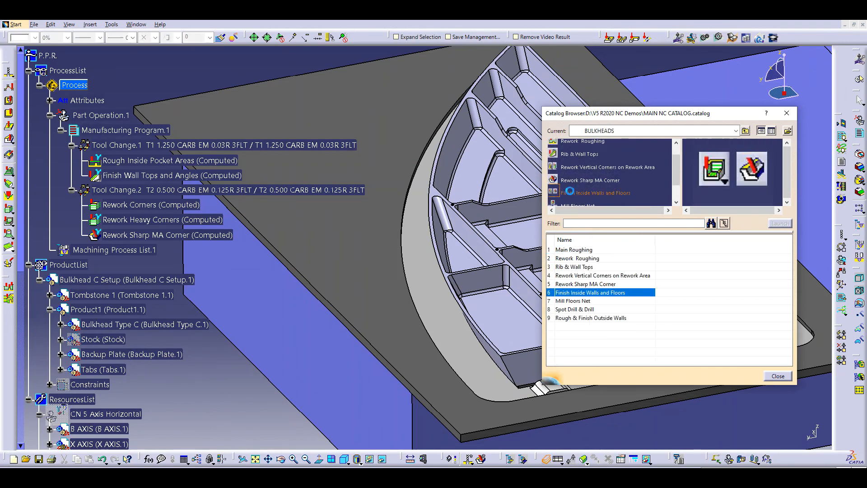
double_click(620, 195)
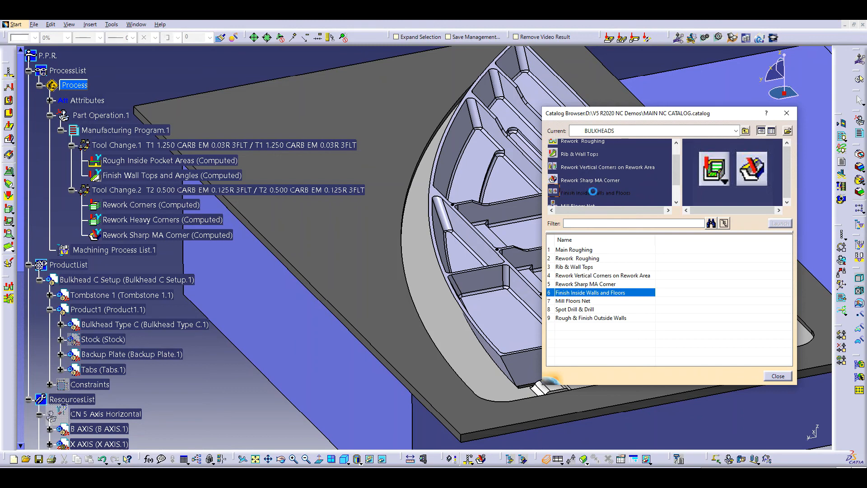
middle_click_drag(520, 229, 522, 193, "ctrl")
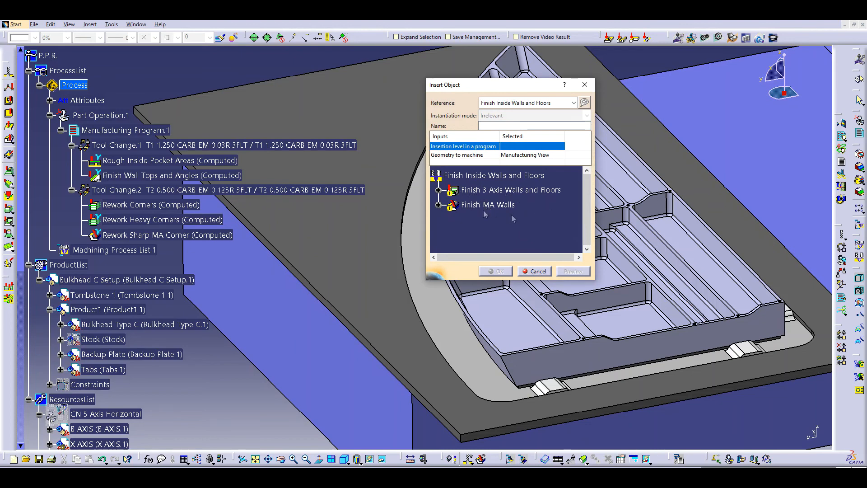
left_click(153, 235)
left_click(496, 271)
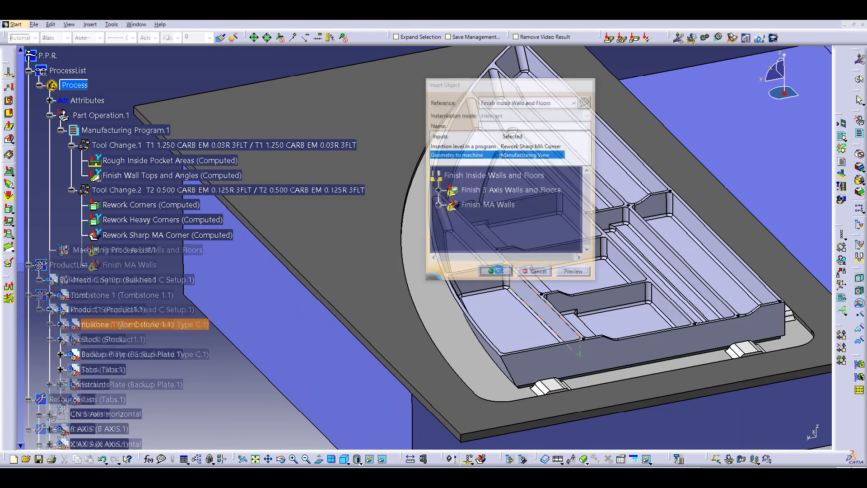
left_click(777, 376)
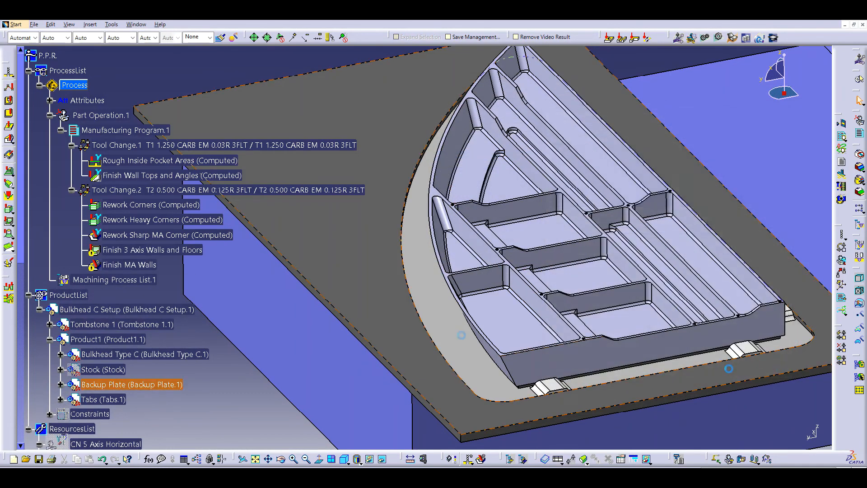
Edit Finish 3 Axis Walls and Floors and select the floors of the three short pockets and two adjacent long pockets as part faces
double_click(137, 250)
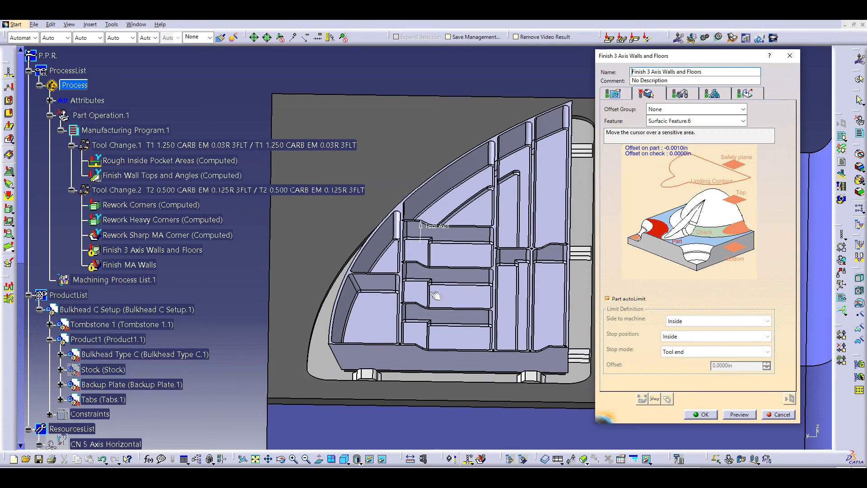
right_click(652, 232)
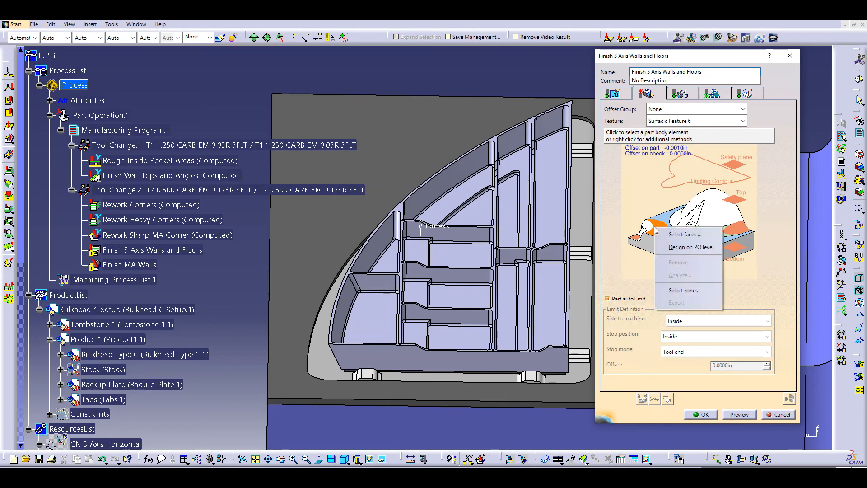
left_click(682, 235)
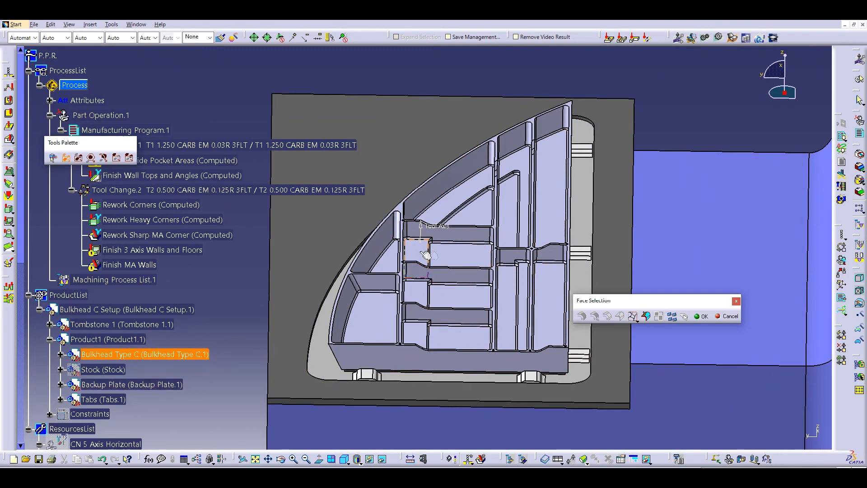
left_click(450, 257)
left_click(458, 296)
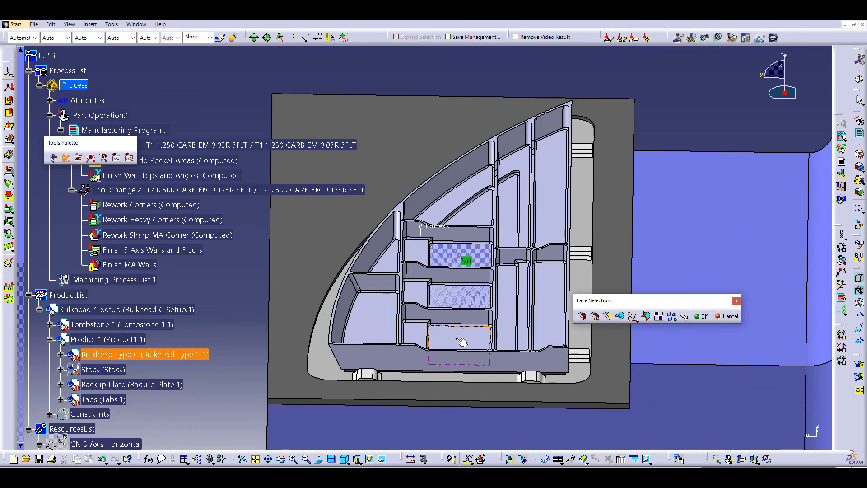
left_click(461, 340)
left_click(507, 311)
left_click(558, 306)
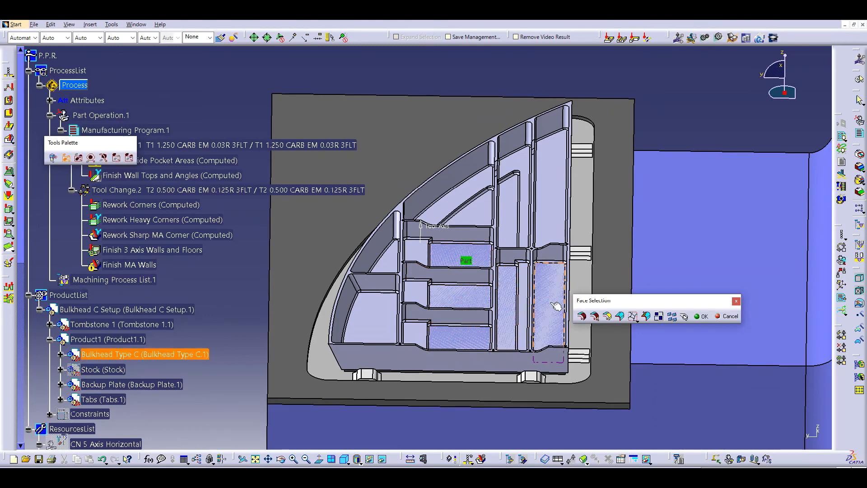
middle_click_drag(532, 316, 576, 315)
middle_click_drag(491, 315, 685, 316)
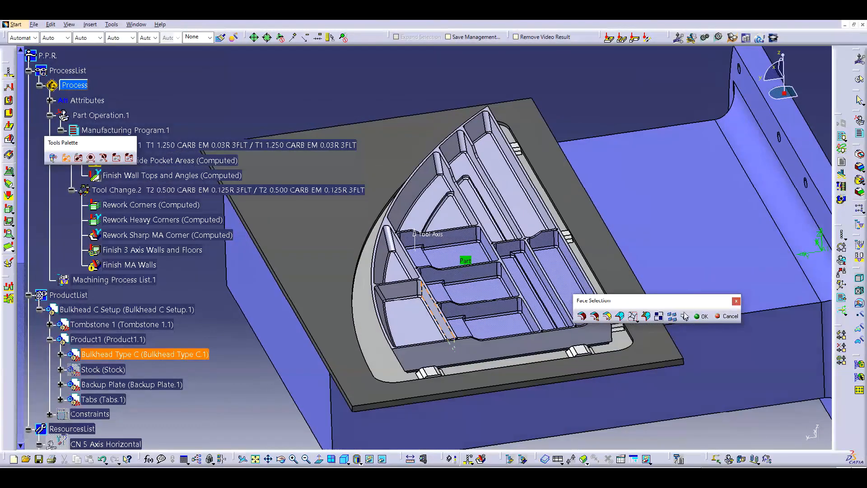
left_click(698, 318)
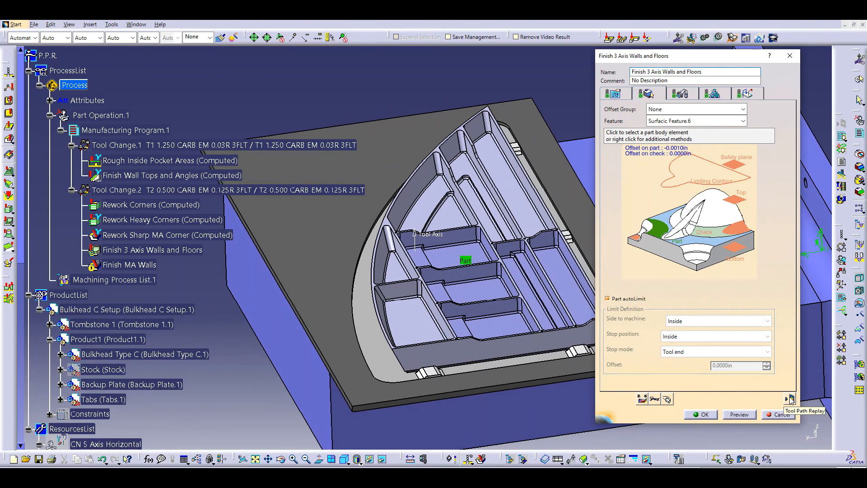
Compute the Finish 3 Axis Walls and Floors tool path and run its material removal video to the end
left_click(790, 398)
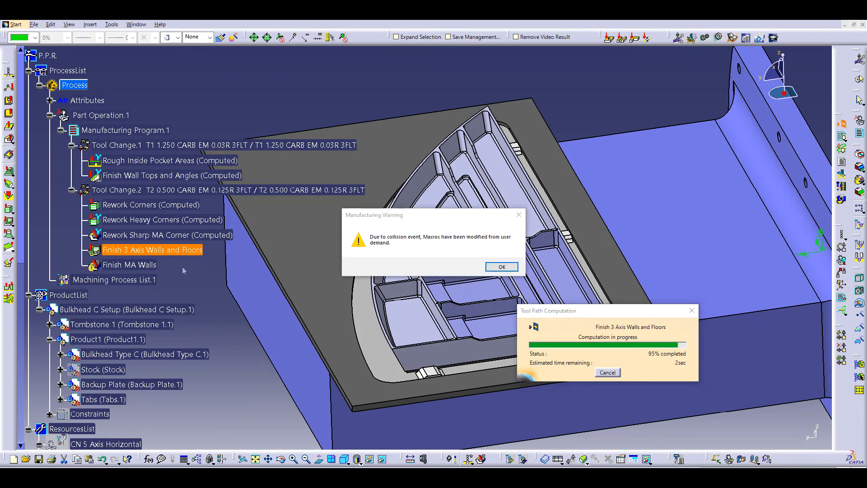
left_click(500, 267)
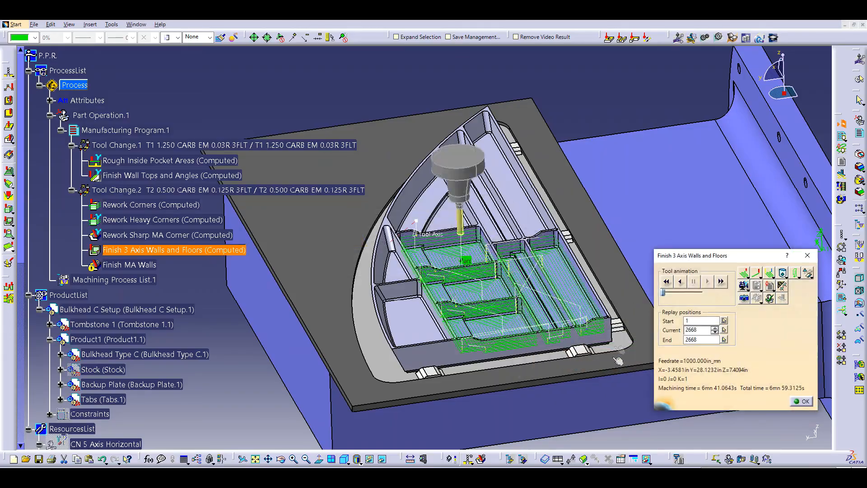
middle_click_drag(493, 322, 628, 271)
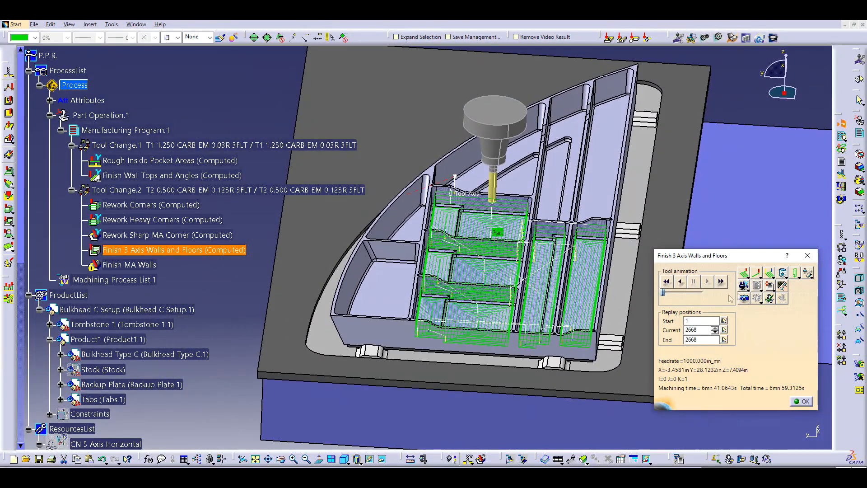
left_click(744, 285)
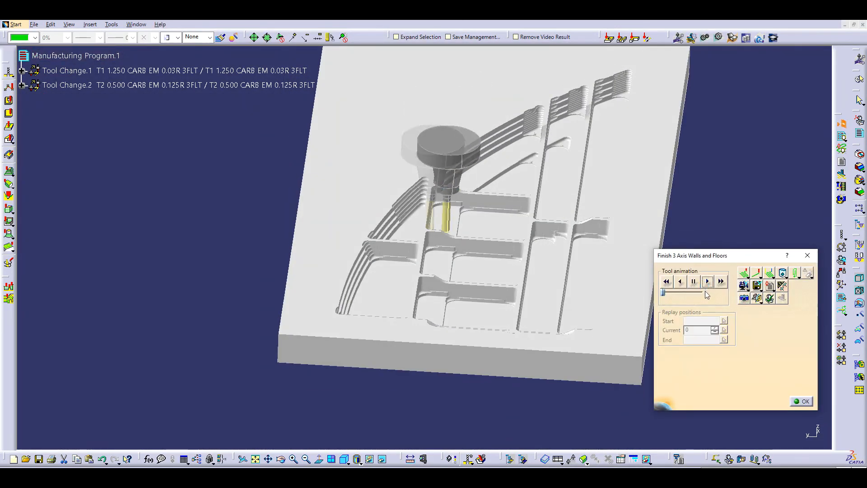
left_click_drag(663, 293, 682, 292)
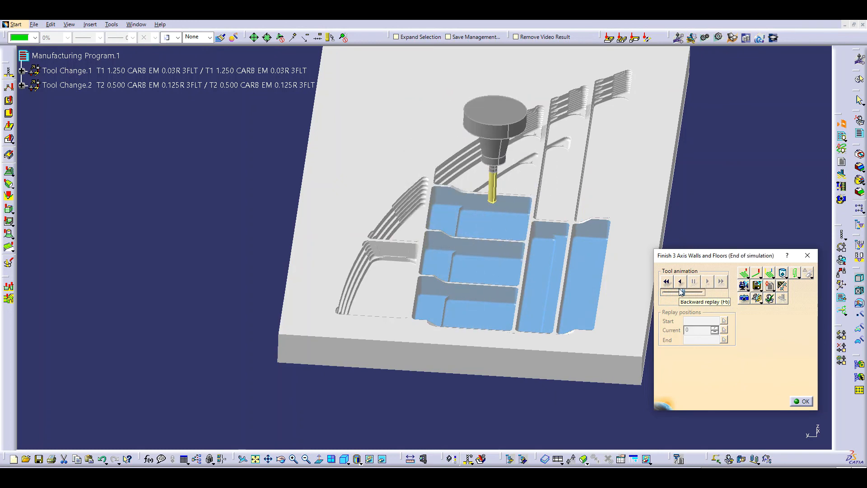
Analyze remaining material and gouges at 0.01 in tolerance, and accept the Finish 3 Axis Walls and Floors operation
left_click(757, 298)
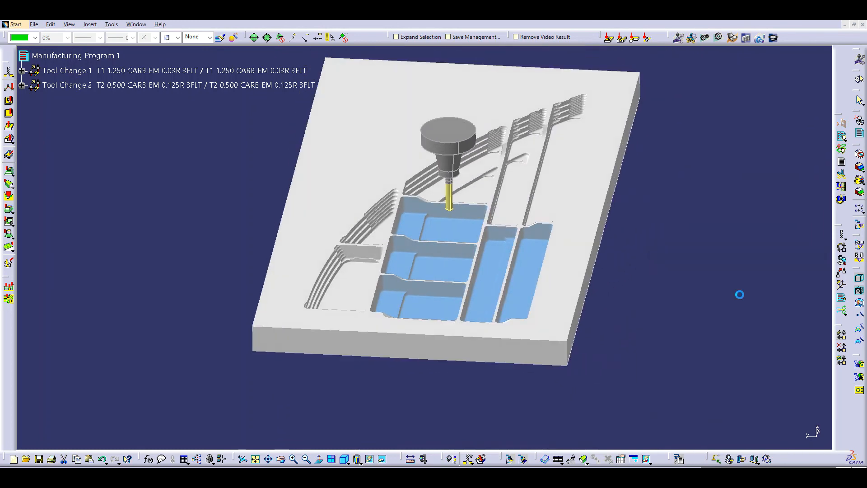
left_click(757, 331)
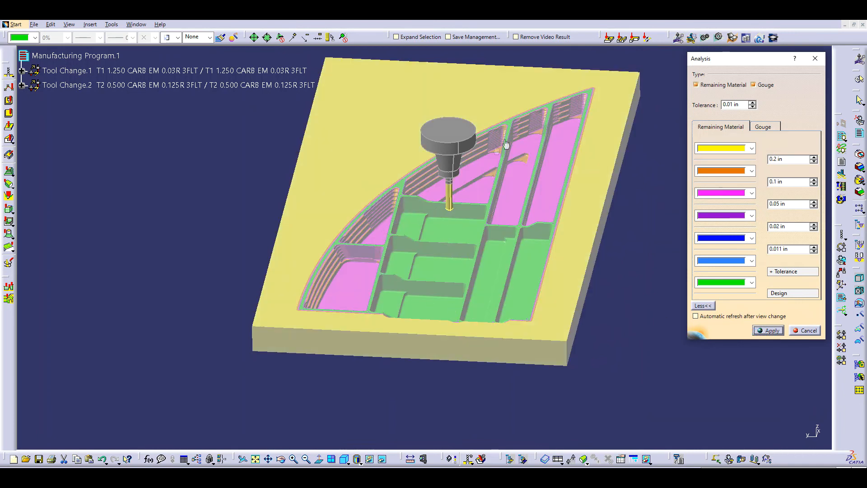
left_click(797, 332)
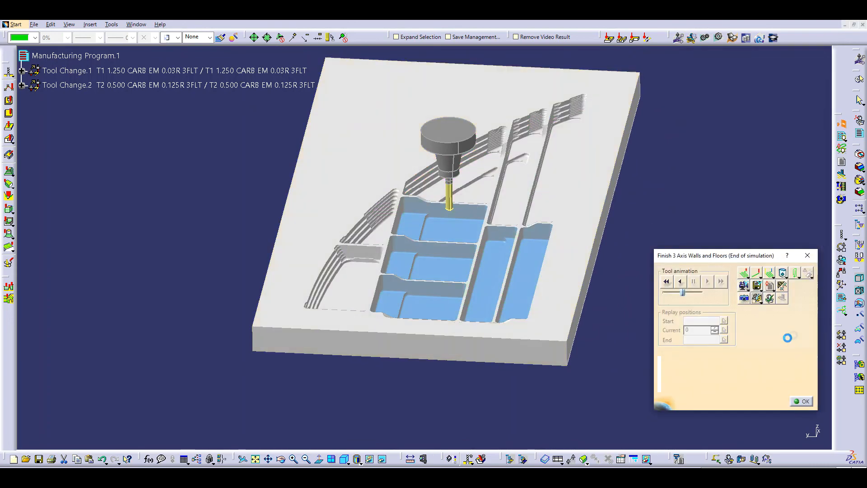
left_click(800, 401)
left_click(701, 414)
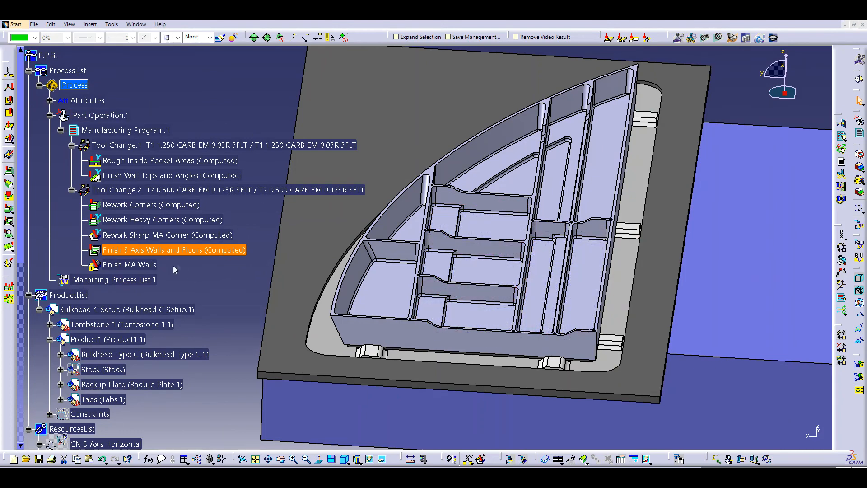
Edit Finish MA Walls and select the outer wall of the long pocket at the part's tip as start and stop element
double_click(141, 266)
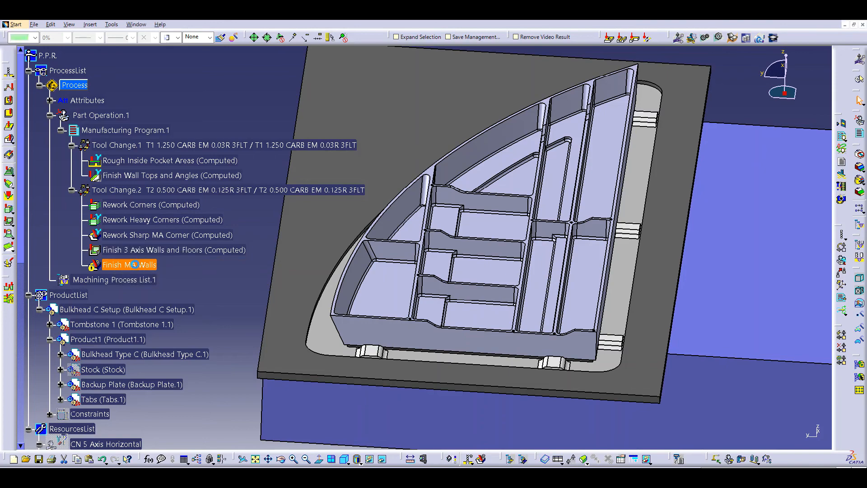
middle_click_drag(449, 296, 483, 183)
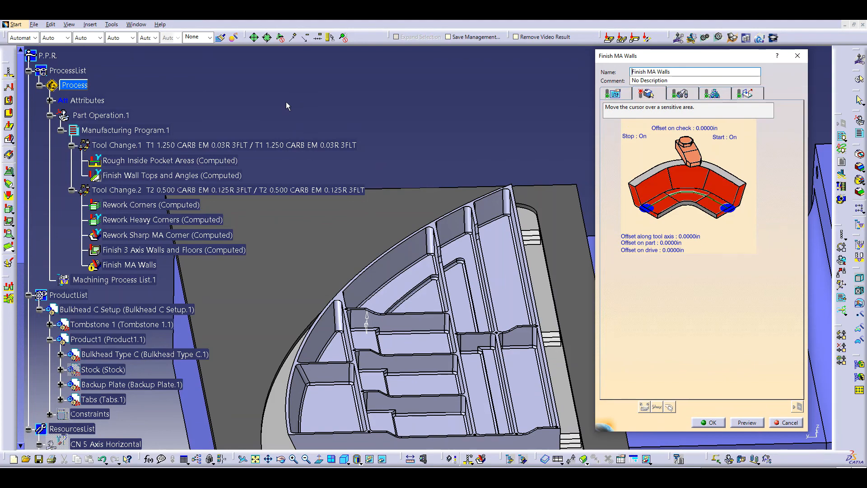
key("F3")
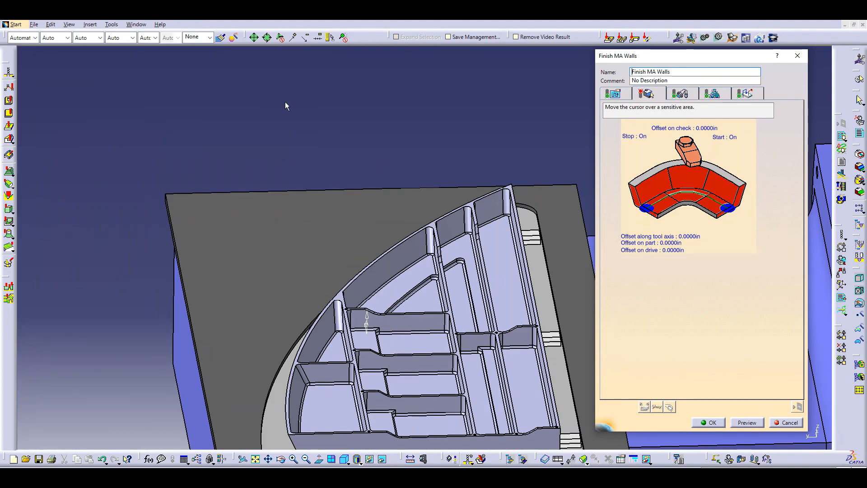
key("F3")
key("F3")
middle_click_drag(283, 106, 748, 301)
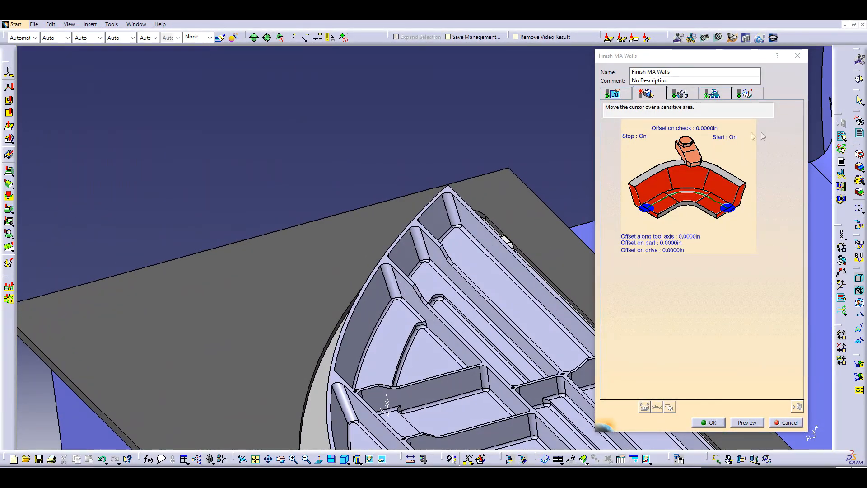
middle_click_drag(538, 325, 457, 255)
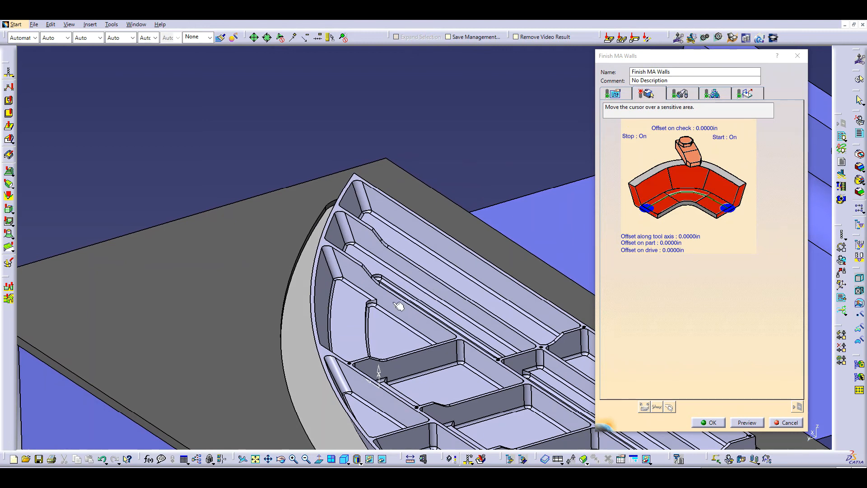
left_click(741, 200)
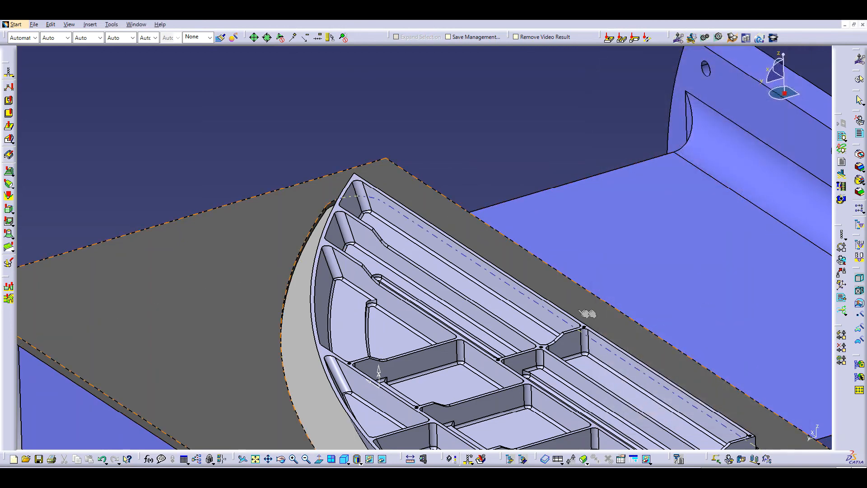
left_click(482, 266)
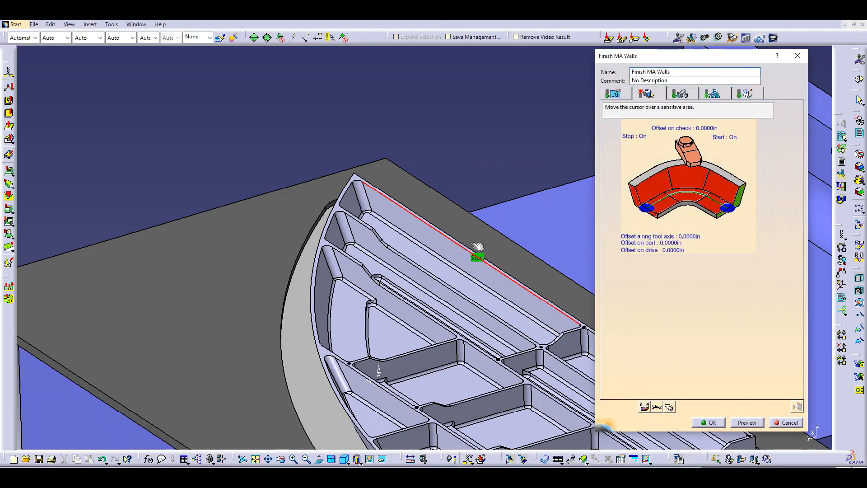
left_click(636, 206)
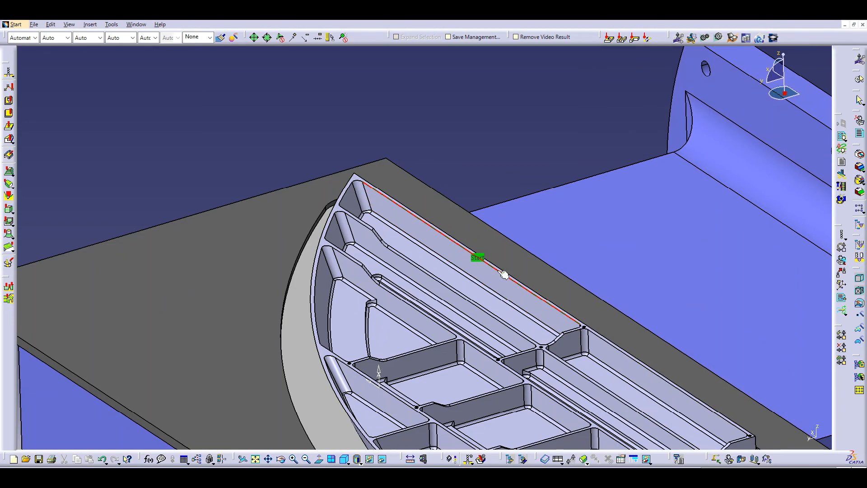
left_click(504, 274)
middle_click_drag(472, 293, 468, 292)
Select the walls and corner fillets all around the long tip pocket as driving elements for Finish MA Walls
left_click(671, 175)
left_click(451, 210)
left_click(411, 195)
middle_click_drag(409, 197, 539, 286)
left_click(523, 306)
left_click(482, 308)
mouse_move(483, 308)
middle_mouse_down()
mouse_move(464, 282)
mouse_move(416, 310)
mouse_move(401, 288)
mouse_move(415, 264)
mouse_move(387, 229)
mouse_move(398, 224)
mouse_move(377, 229)
middle_mouse_up()
left_click(392, 232)
left_click(377, 229)
left_click(370, 230)
left_click(648, 316)
Select the floor of the long tip pocket as the part element for Finish MA Walls
left_click(694, 205)
mouse_move(694, 205)
middle_mouse_down()
mouse_move(616, 248)
mouse_move(658, 229)
mouse_move(458, 158)
mouse_move(407, 199)
mouse_move(429, 199)
middle_mouse_up()
left_click(428, 203)
left_click(636, 316)
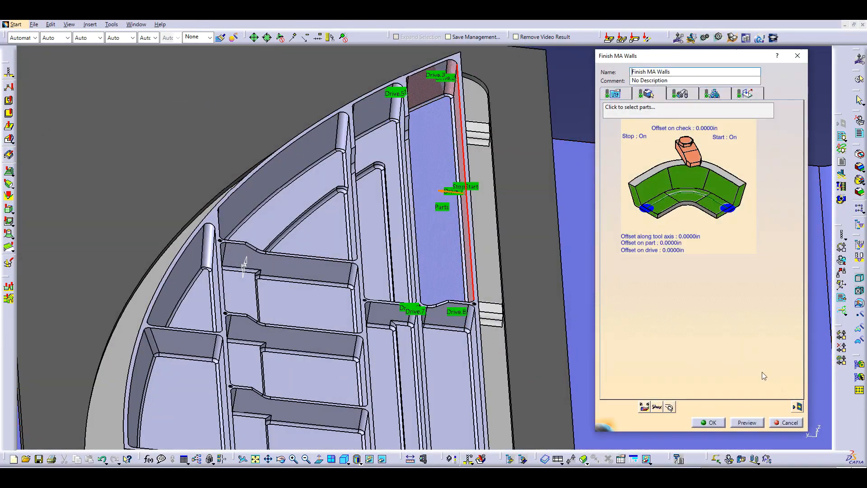
Compute the Finish MA Walls tool path and display the tool axis vectors along it to examine the tool's tilt
left_click(797, 406)
mouse_move(638, 250)
middle_mouse_down()
mouse_move(611, 267)
mouse_move(614, 231)
middle_mouse_up()
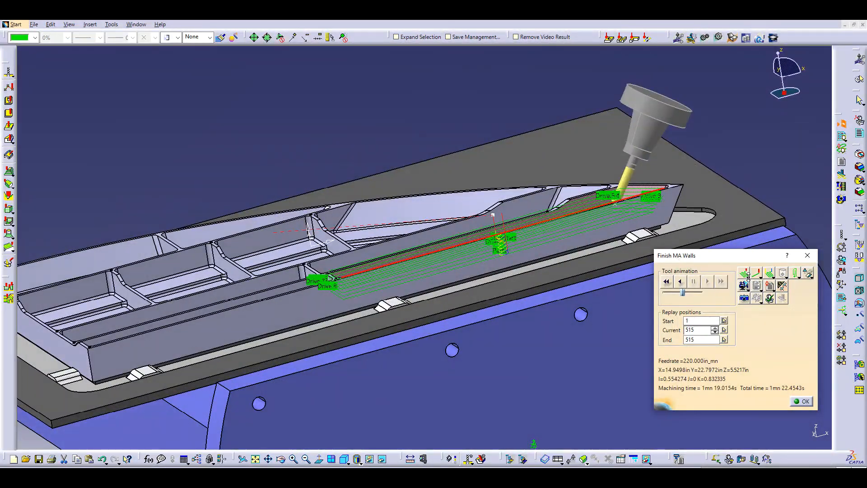
left_click(750, 278)
left_click(778, 321)
left_click(760, 276)
left_click(769, 299)
middle_click_drag(508, 338, 613, 244)
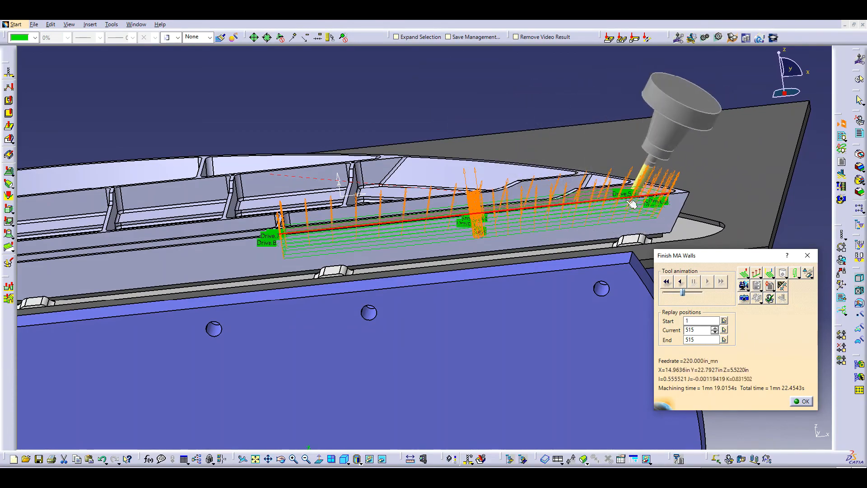
middle_click_drag(582, 203, 495, 257)
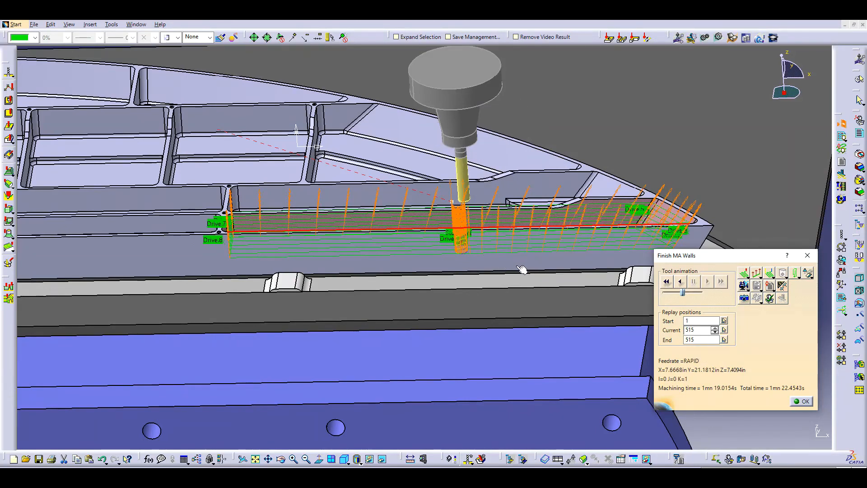
Set the Finish MA Walls tool axis guidance to Combin Tanto and view the help illustrations for the guidance and fanning distances
middle_click_drag(517, 266, 518, 266)
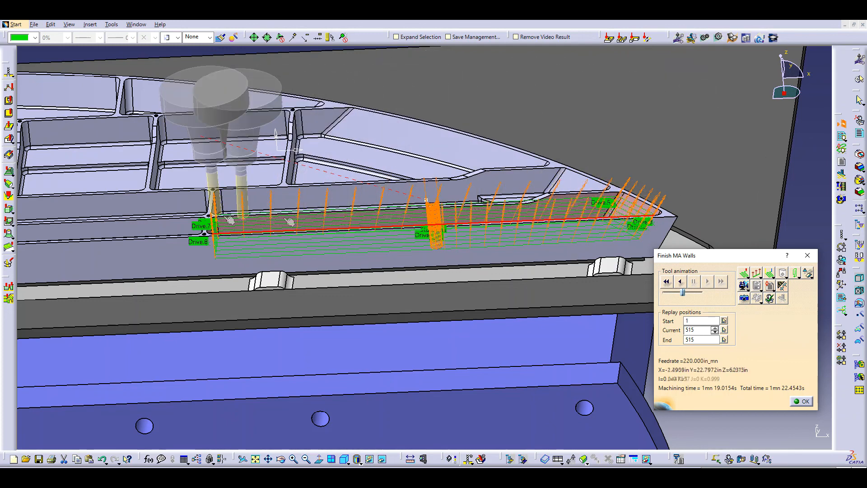
left_click(803, 400)
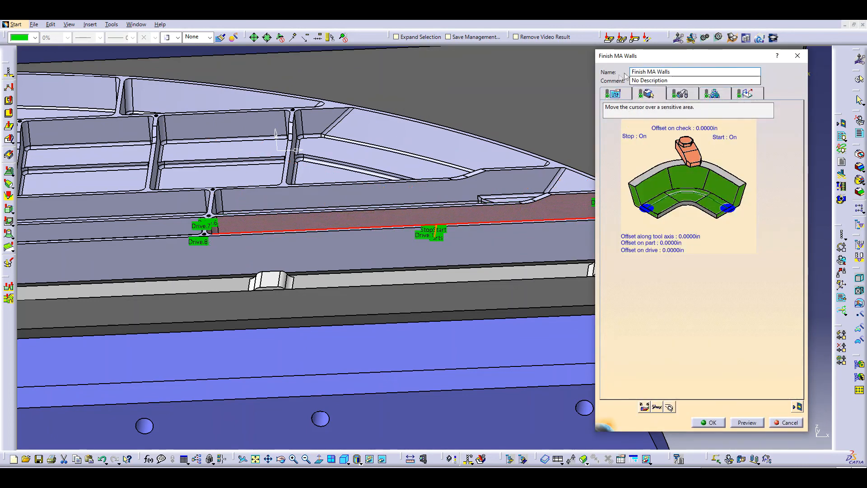
left_click(618, 94)
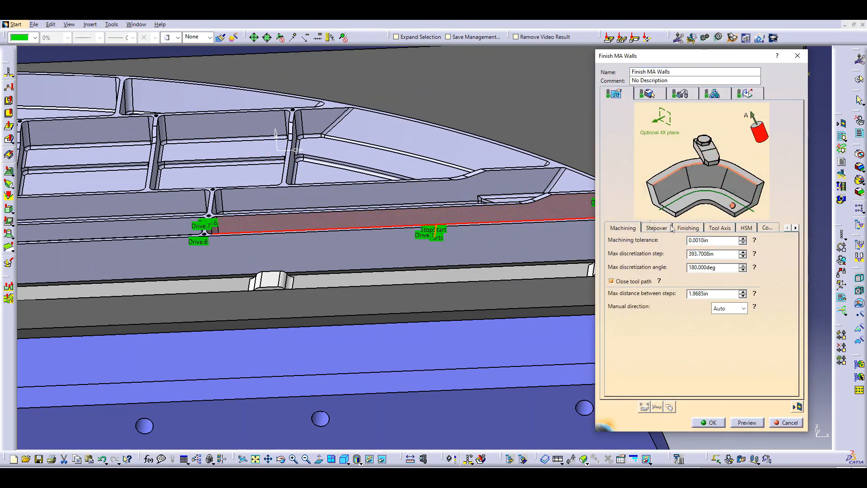
left_click(713, 230)
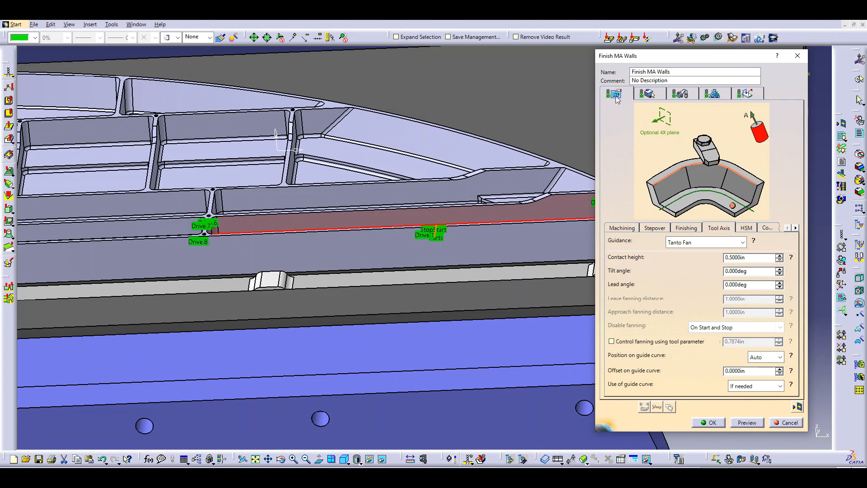
left_click(753, 242)
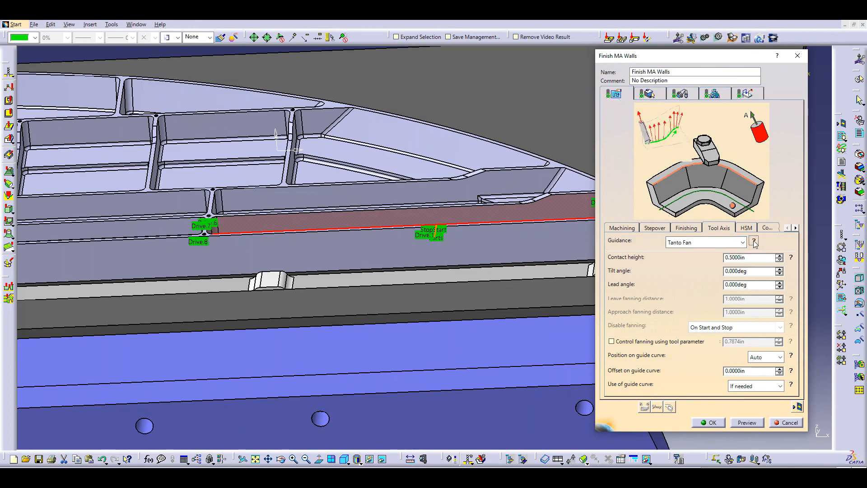
left_click(726, 244)
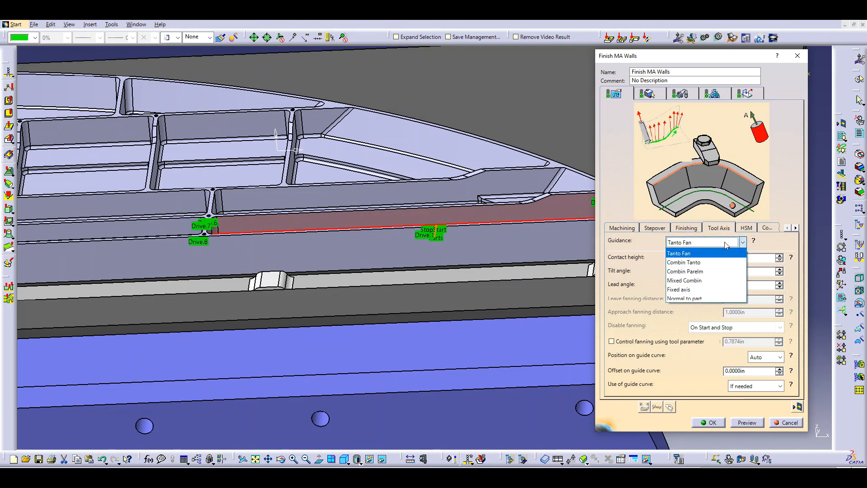
left_click(695, 262)
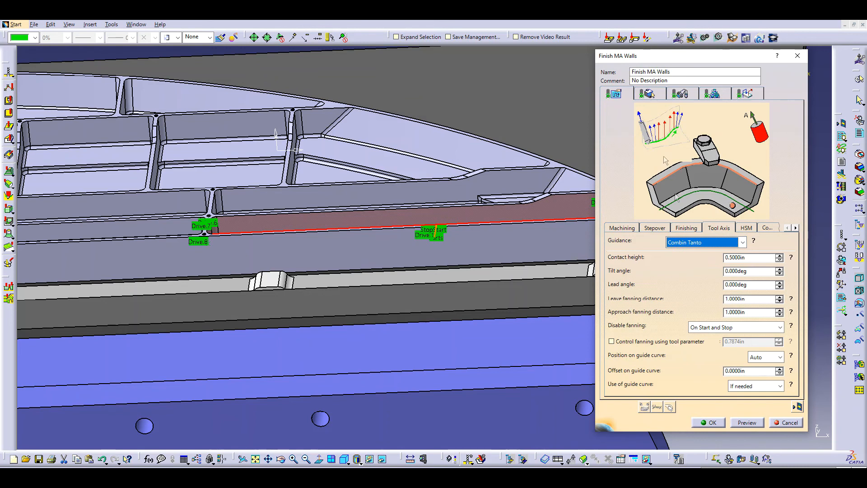
left_click(752, 242)
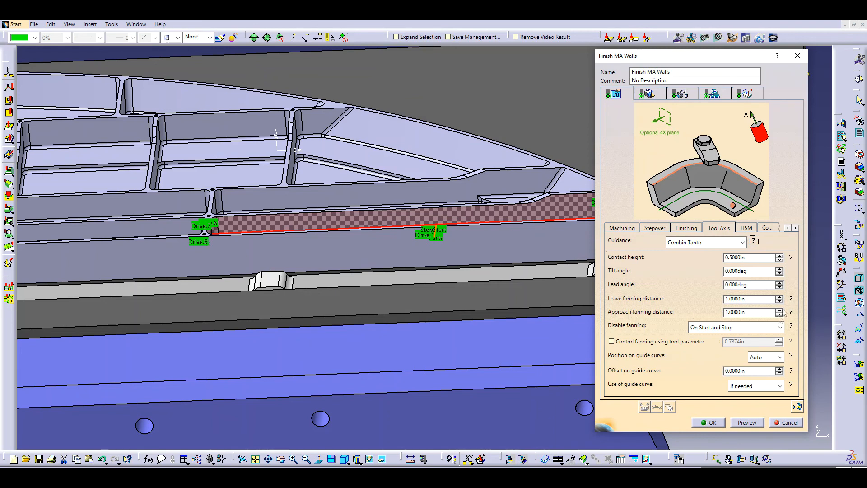
left_click(792, 299)
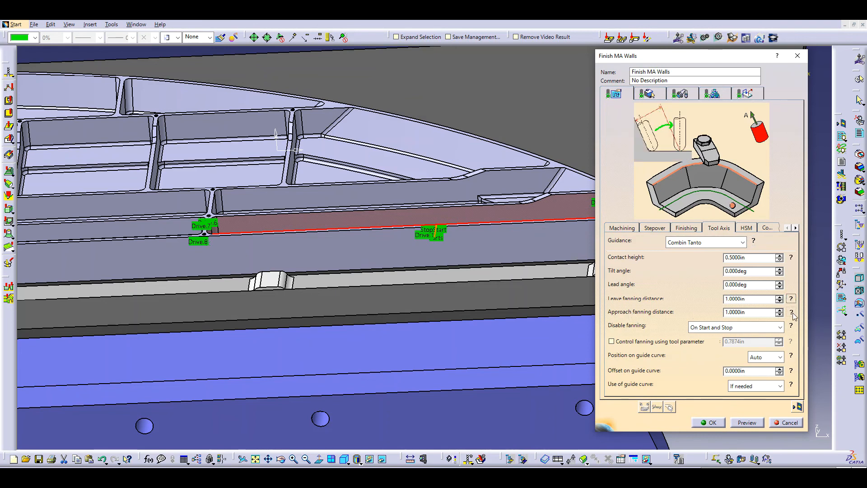
left_click(792, 313)
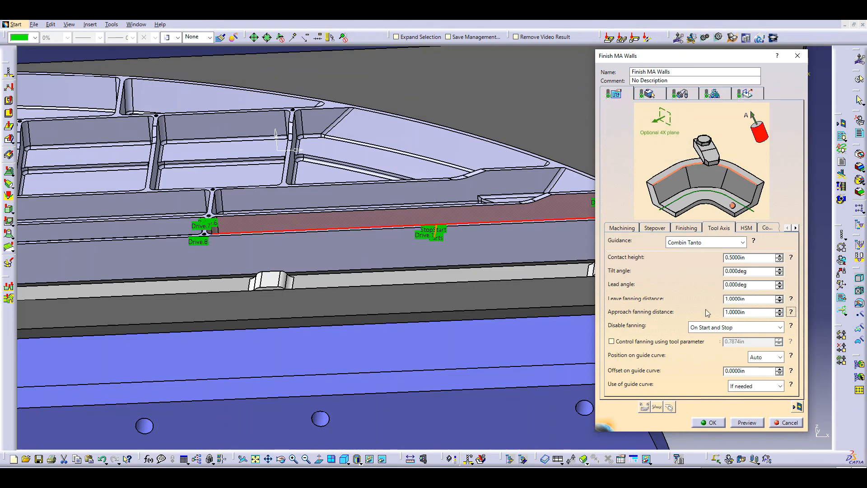
Recompute the Finish MA Walls tool path, view the machined stock in the video simulation and accept the operation
left_click(798, 407)
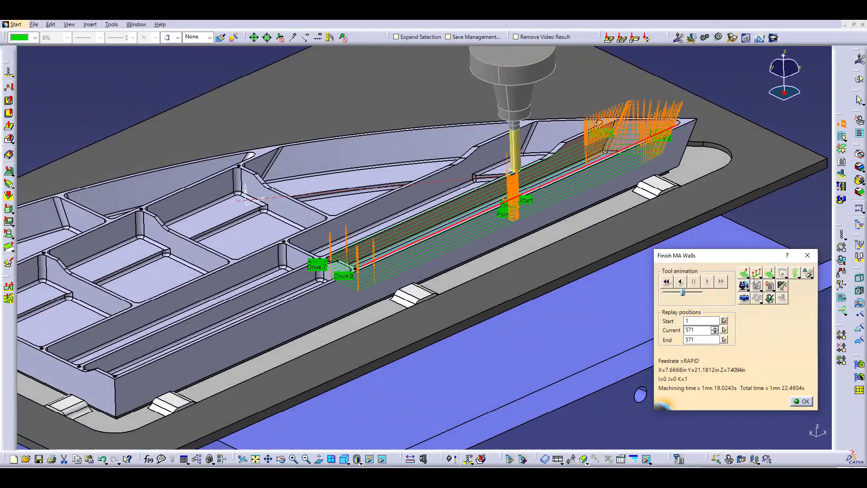
left_click(744, 286)
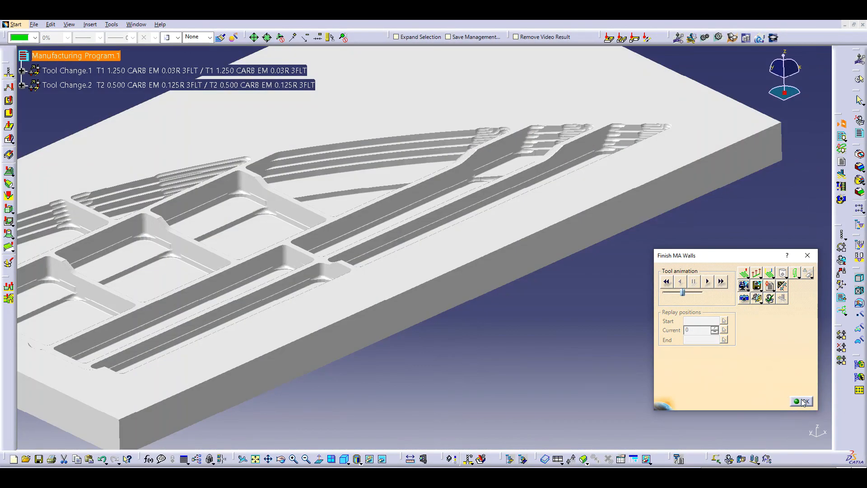
left_click(802, 401)
left_click(711, 422)
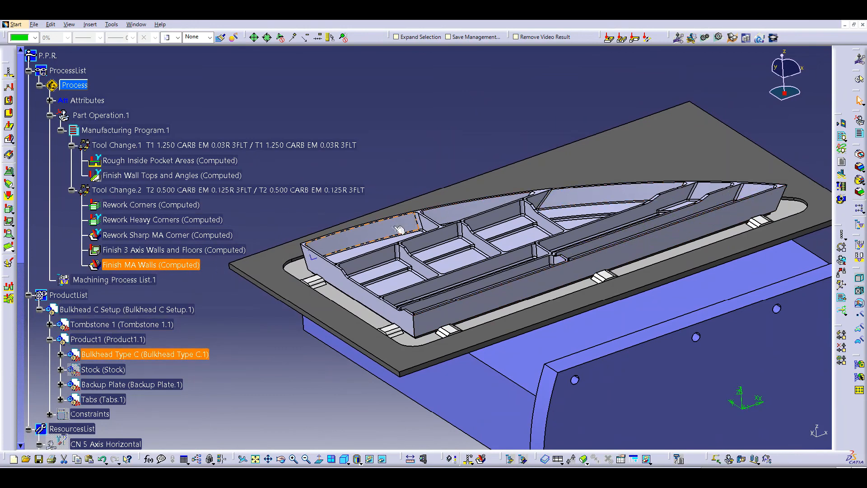
Disable duplication of geometry links when copying operations in the Machining options
left_click(111, 24)
left_click(135, 113)
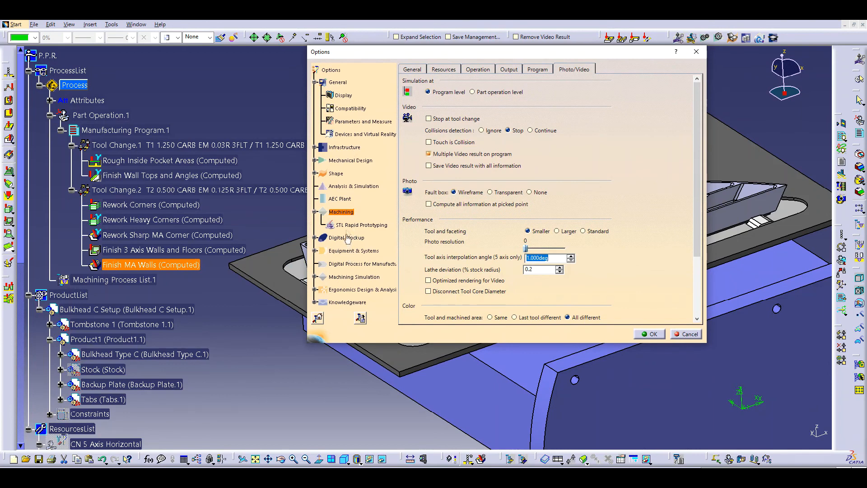
left_click(476, 72)
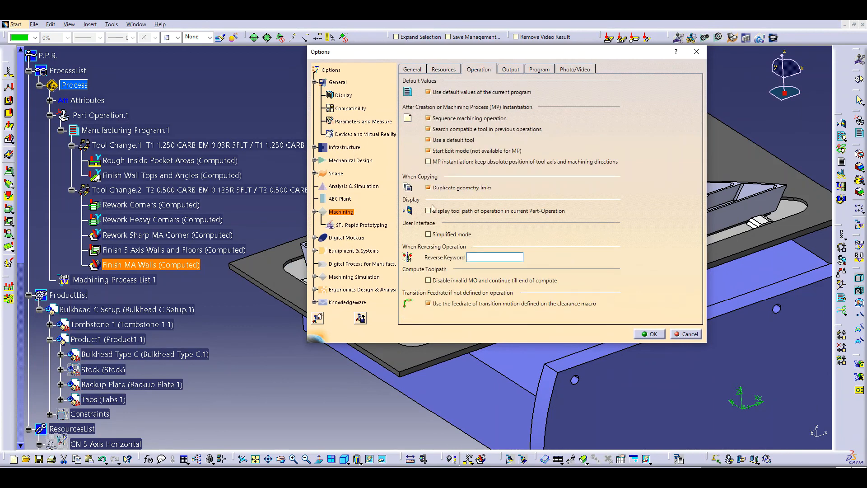
left_click(677, 53)
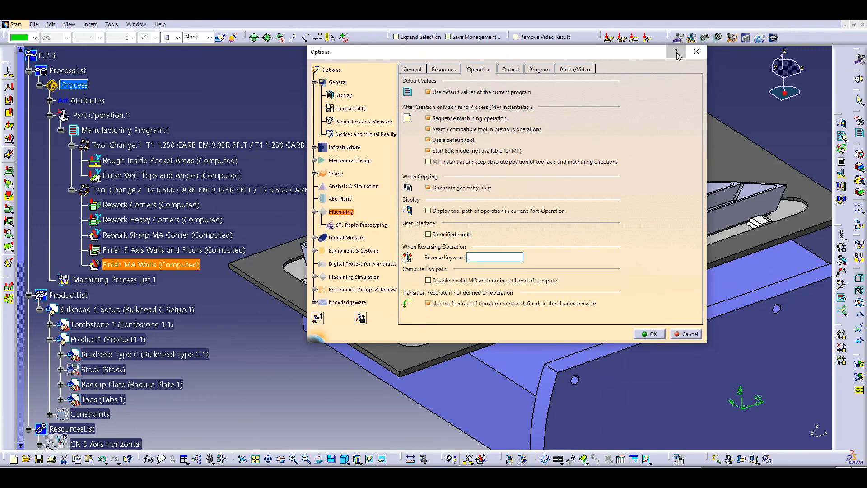
left_click(465, 190)
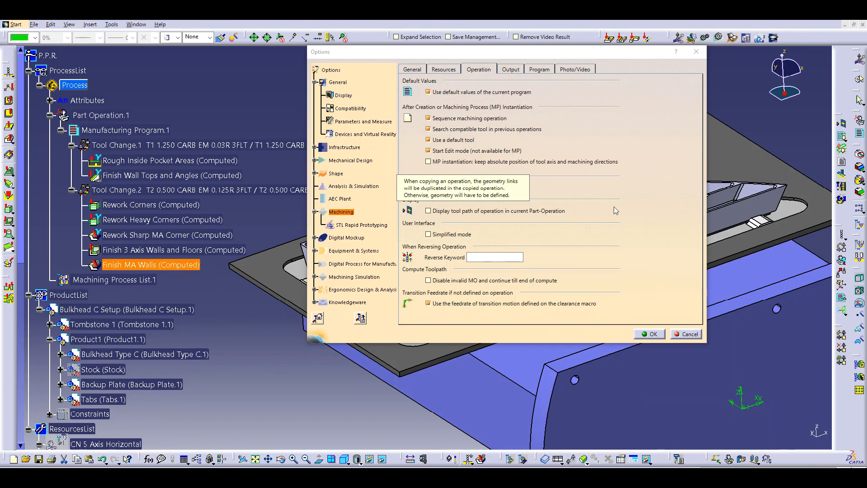
left_click(442, 187)
left_click(650, 334)
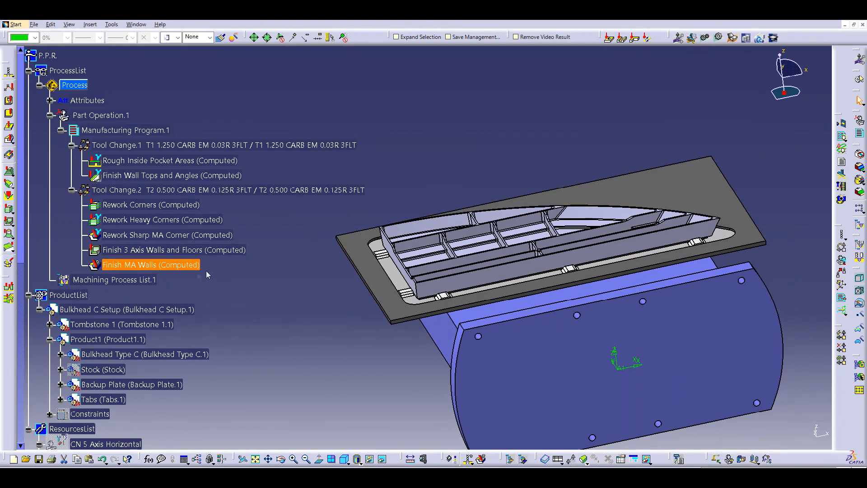
Copy the Finish MA Walls operation and paste four copies of it after the original under Tool Change.2
right_click(162, 266)
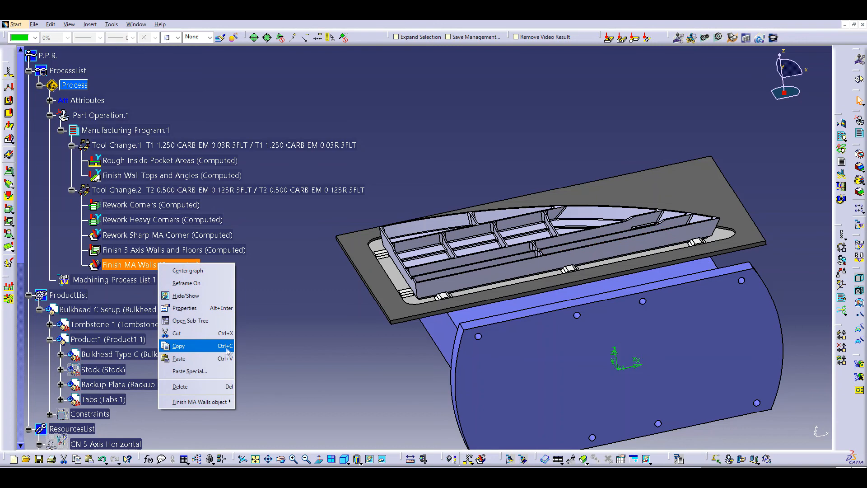
left_click(215, 351)
right_click(174, 267)
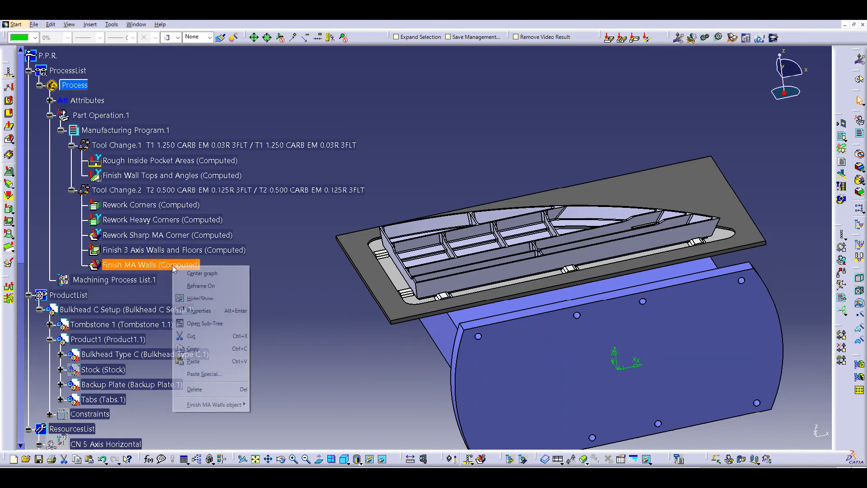
left_click(243, 362)
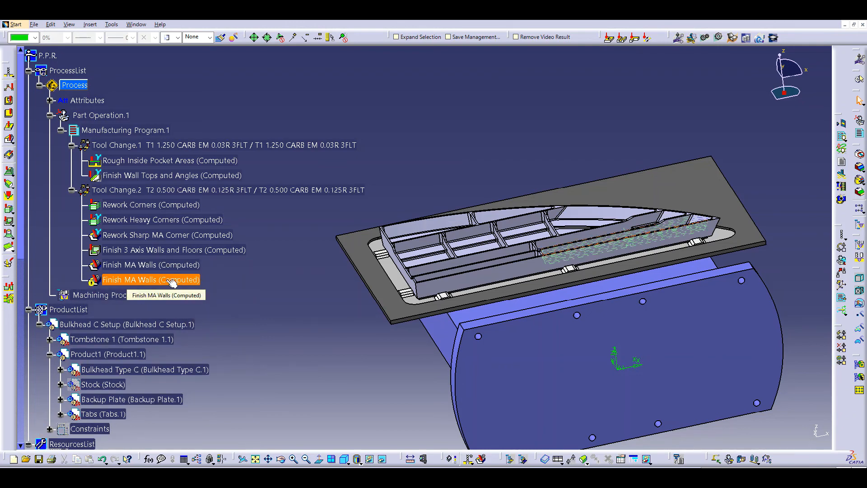
key("ctrl+v")
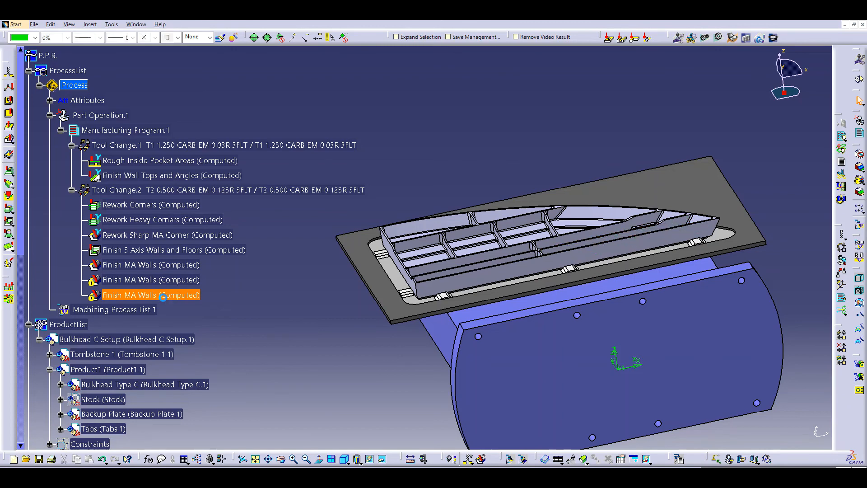
key("ctrl+v")
left_click(172, 310)
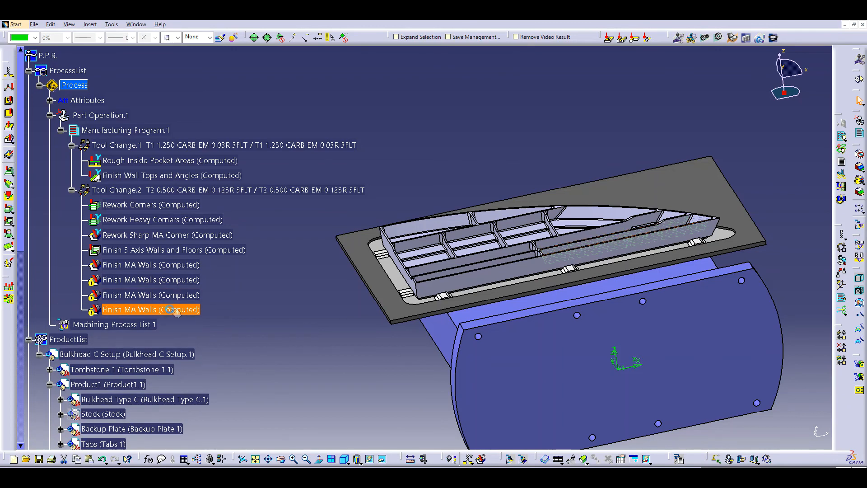
key("ctrl+v")
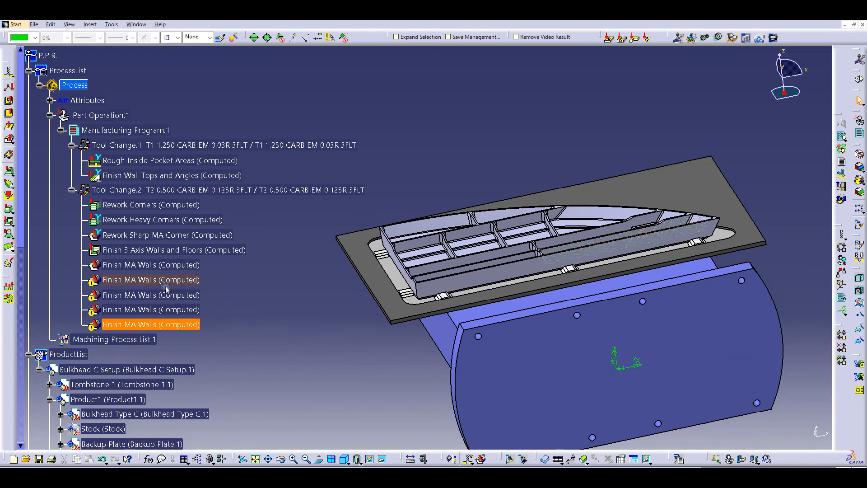
Open the first copied Finish MA Walls operation for editing
left_click(149, 279)
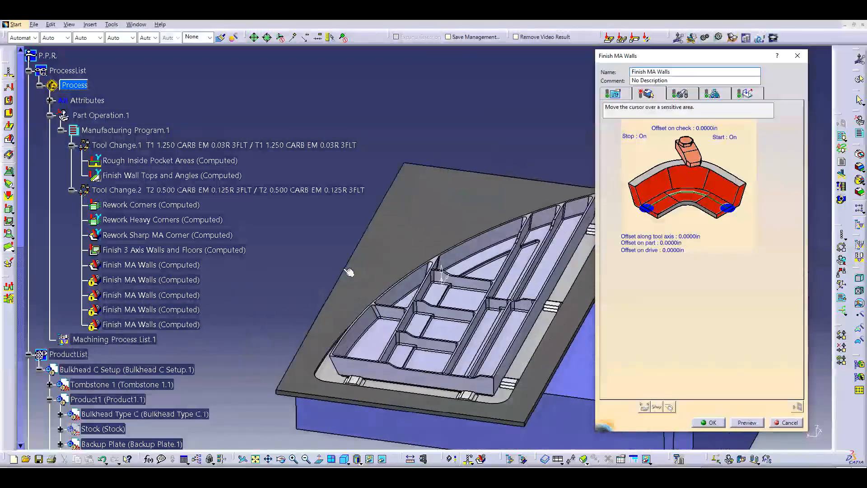
Assign the top edge of the long narrow pocket's wall as both start and stop element of this Finish MA Walls operation
left_click(739, 201)
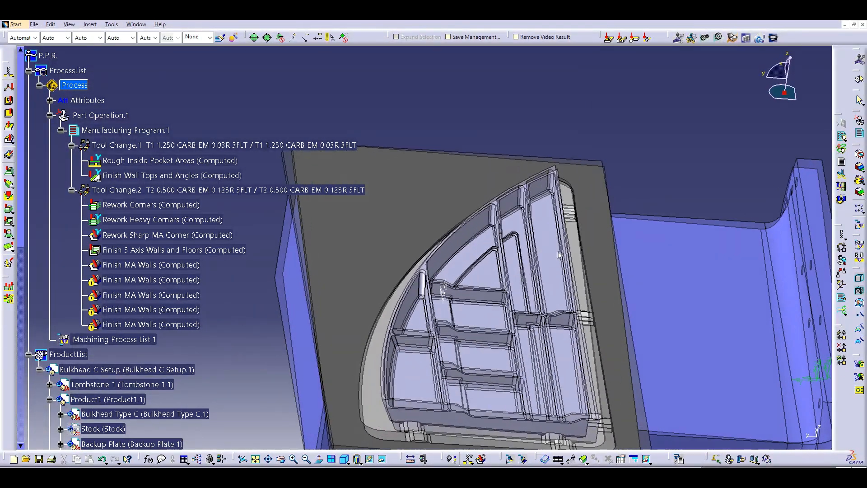
left_click(516, 239)
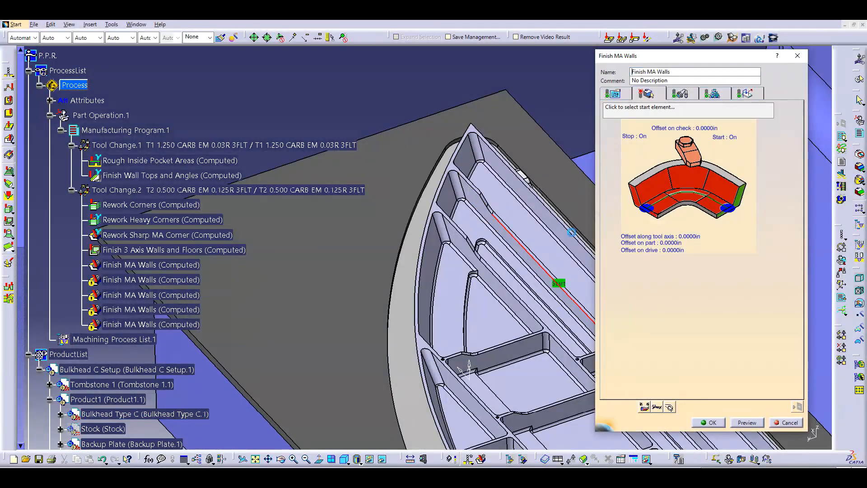
left_click(632, 198)
left_click(526, 250)
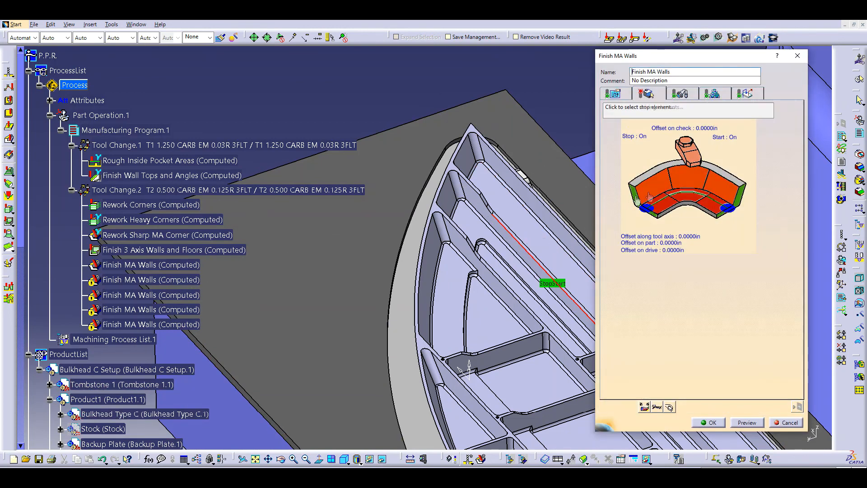
Select all walls and corner fillets around the long narrow pocket as the driving elements
left_click(684, 183)
left_click(470, 196)
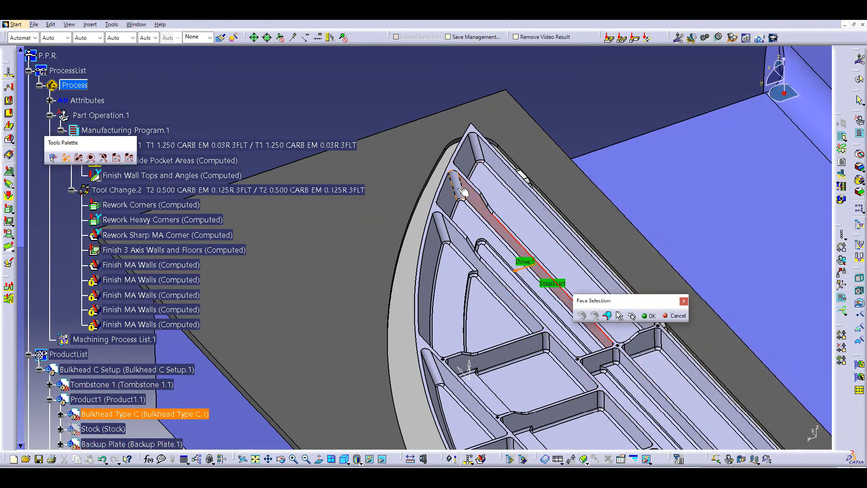
left_click(461, 189)
middle_click_drag(595, 316, 531, 230)
left_click(645, 218)
left_click(537, 207)
left_click(511, 230)
left_click(648, 315)
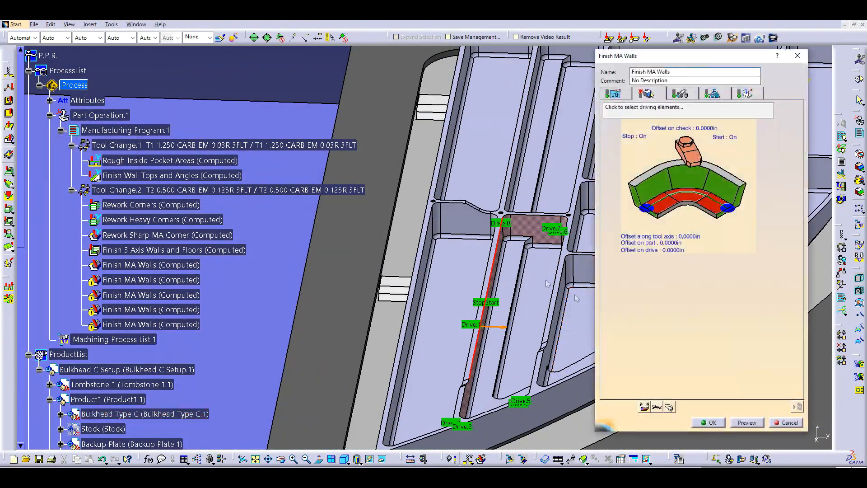
Select the long narrow pocket's floor face as the part element
left_click(682, 199)
left_click(520, 265)
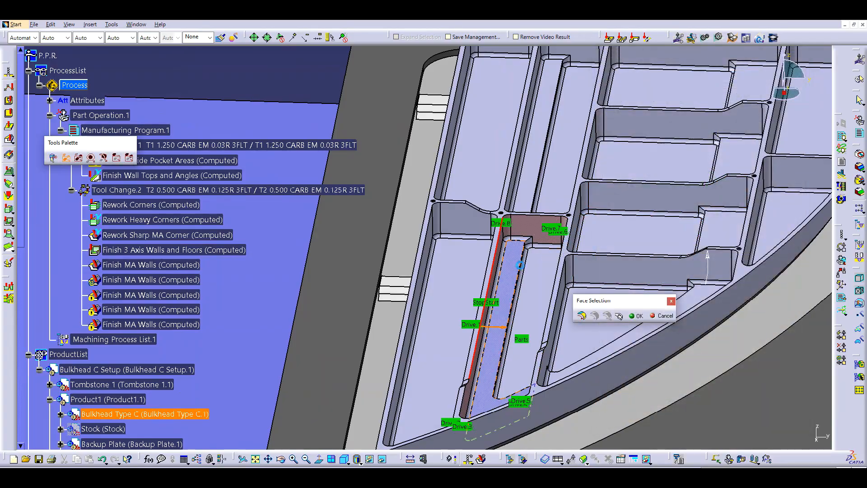
left_click(636, 317)
Compute and replay the long narrow pocket's wall-finishing tool path, and accept the operation
left_click(798, 408)
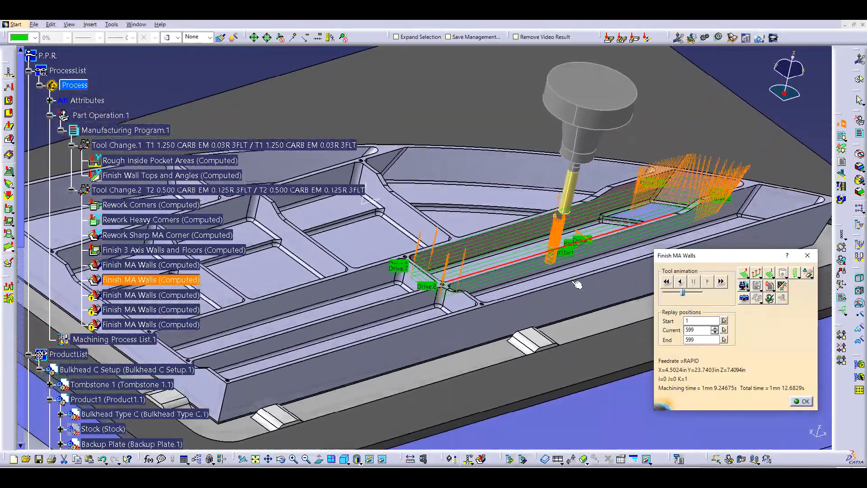
middle_click_drag(574, 281, 589, 284)
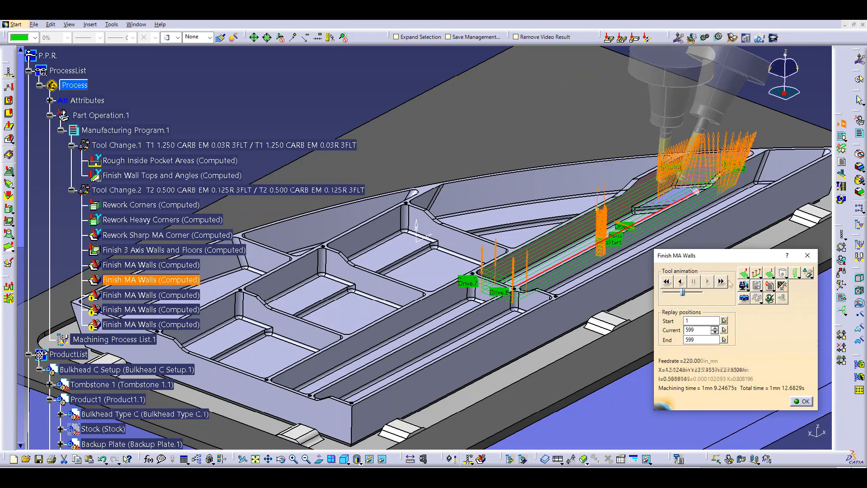
left_click(803, 402)
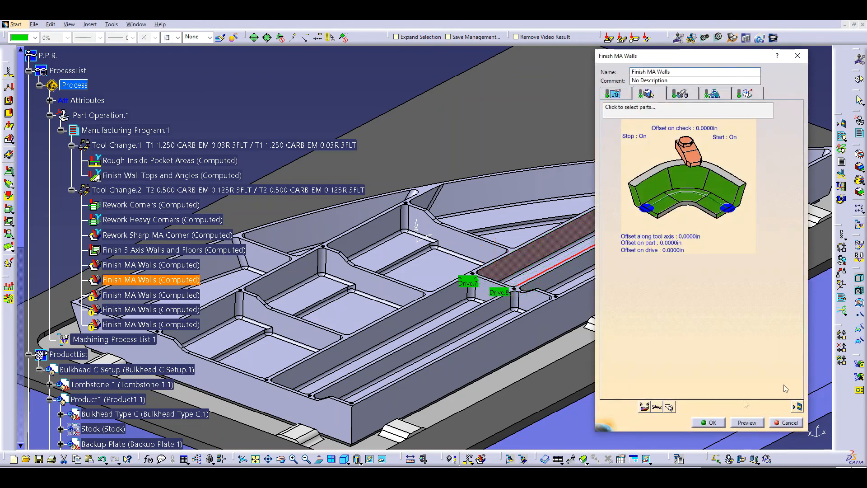
left_click(709, 422)
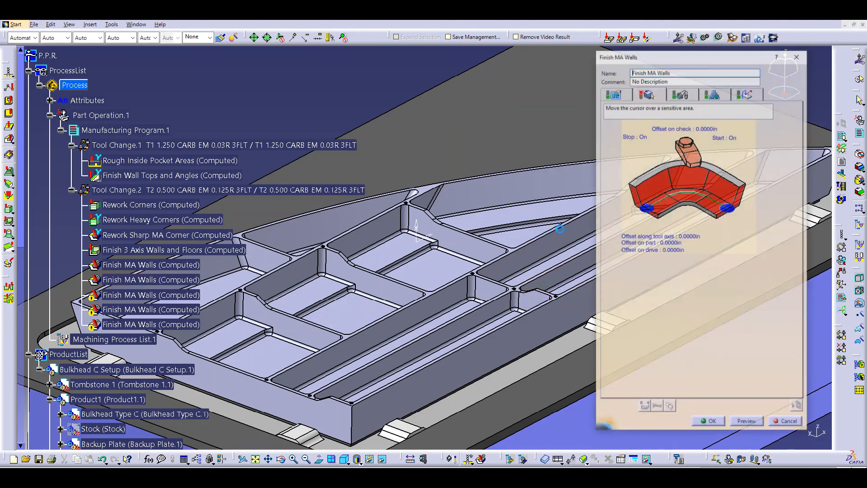
Use the straight wall's top edge in the triangular nose pocket as start and stop element of the third Finish MA Walls operation
left_click(740, 202)
middle_click_drag(237, 238, 532, 239)
left_click(522, 238)
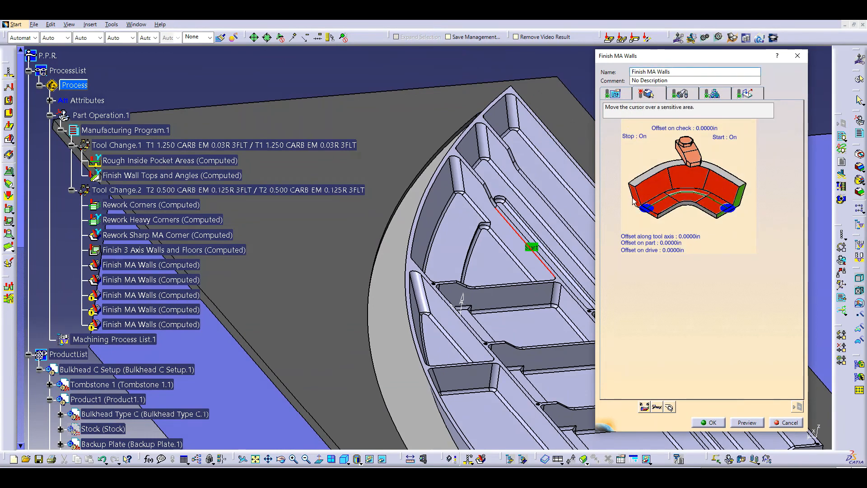
left_click(520, 237)
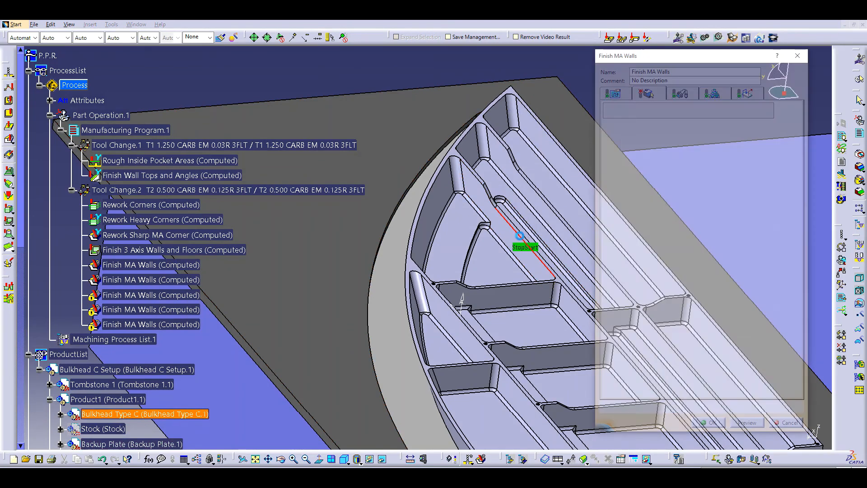
Select the straight, curved and cross walls with their corner fillets around the triangular nose pocket as driving elements
left_click(686, 179)
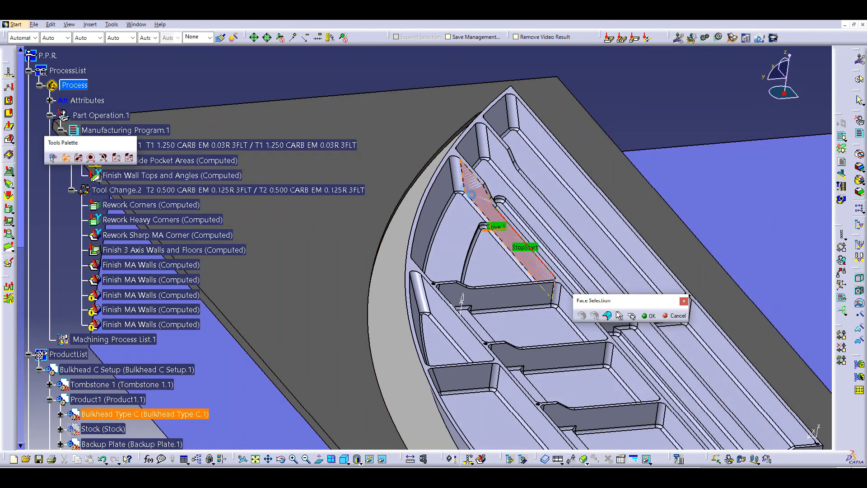
left_click(582, 317)
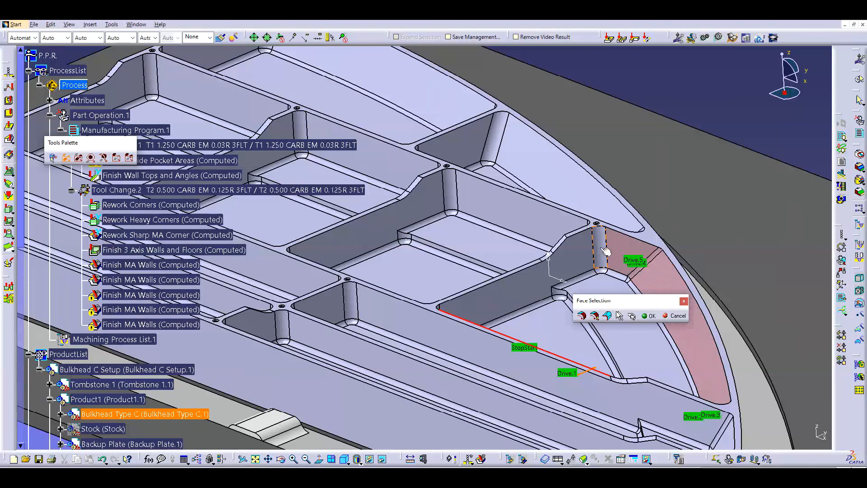
left_click(605, 251)
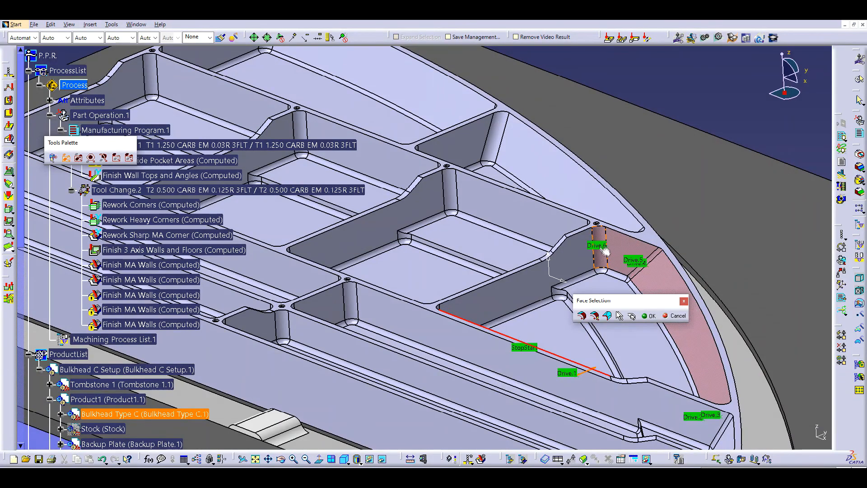
left_click(575, 275)
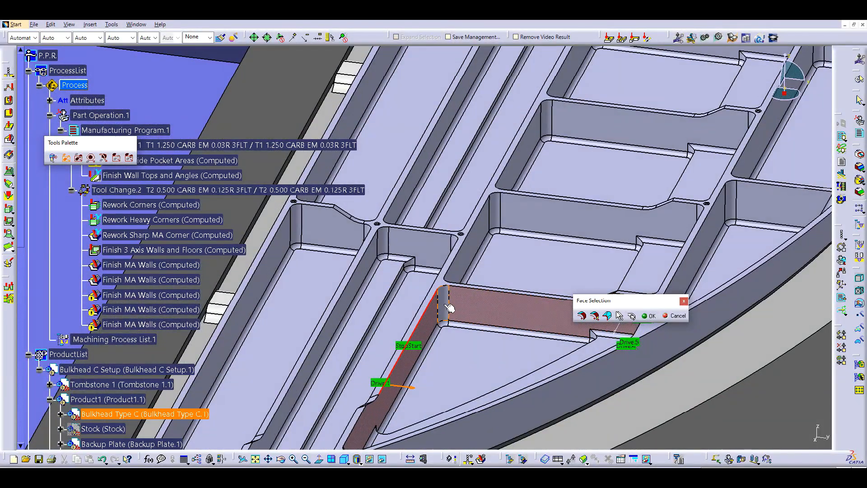
left_click(449, 308)
left_click(650, 317)
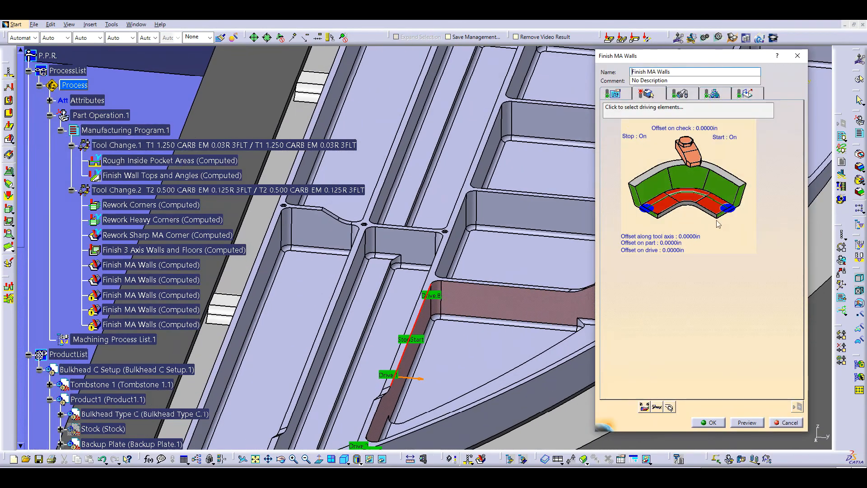
Select the triangular nose pocket's floor along the curved wall as the part element
left_click(672, 250)
left_click(562, 289)
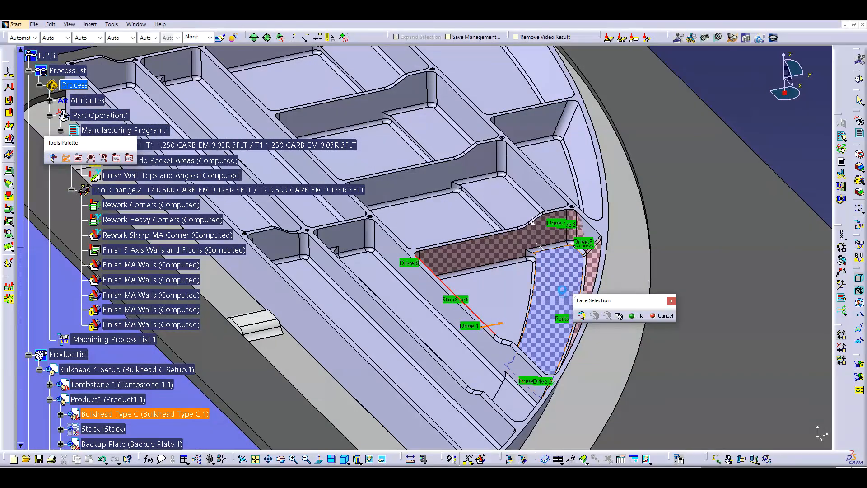
left_click(636, 317)
Compute and replay the triangular nose pocket's tool path with the tool axis vectors hidden
left_click(797, 406)
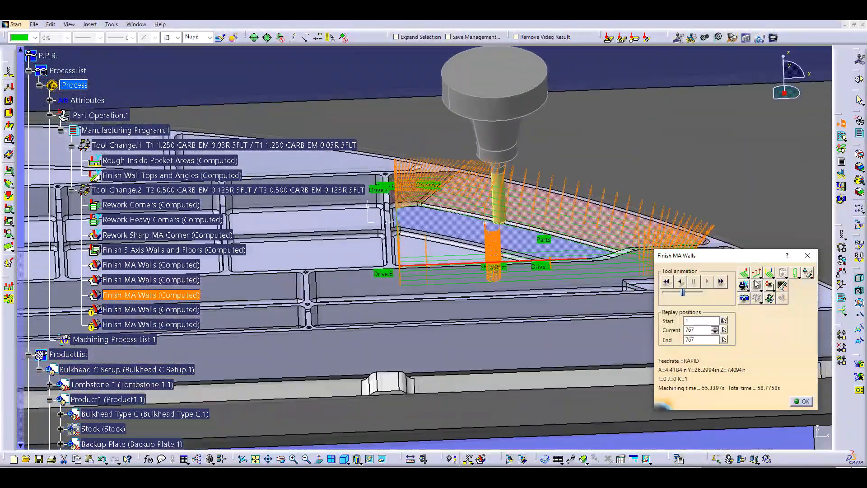
left_click(761, 277)
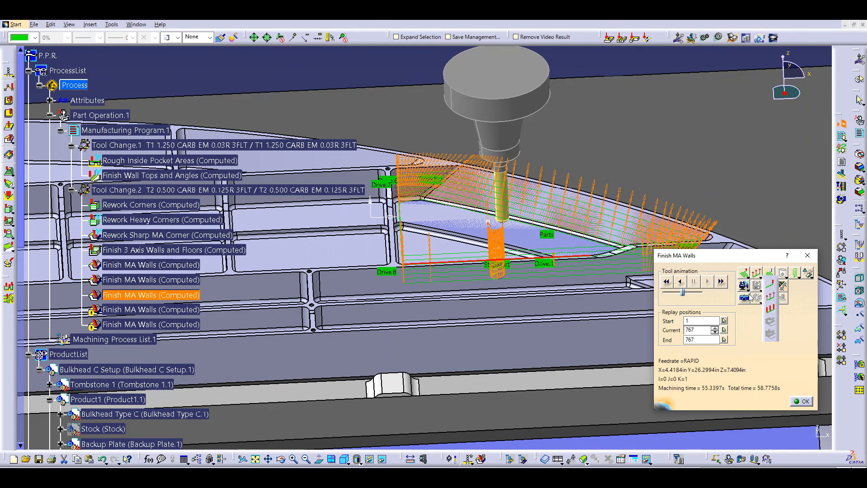
left_click(750, 295)
left_click(761, 277)
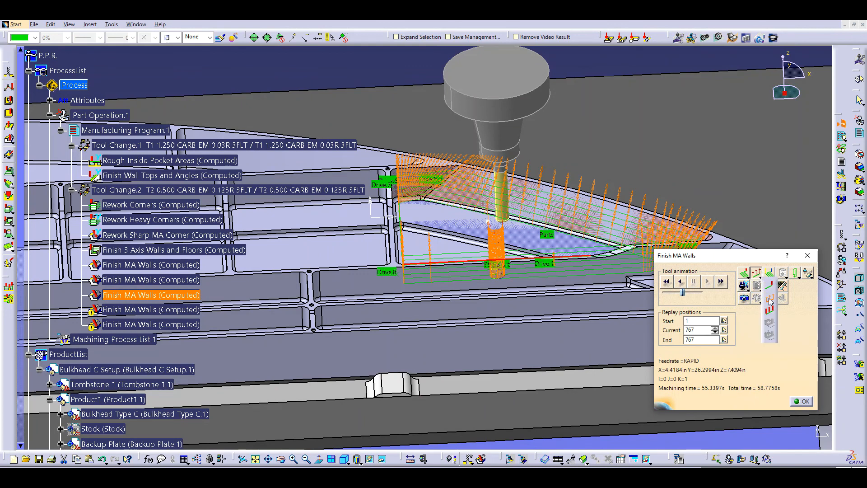
left_click(770, 285)
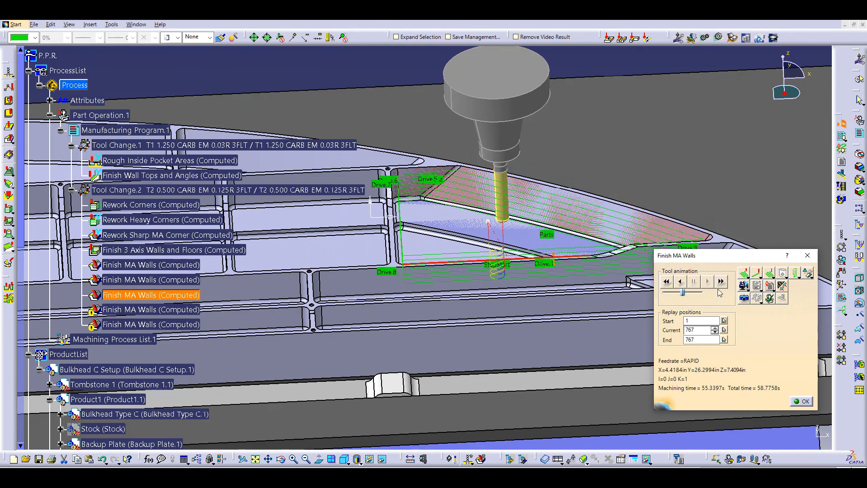
Run the video material removal simulation of the triangular nose pocket's wall finishing
left_click(743, 286)
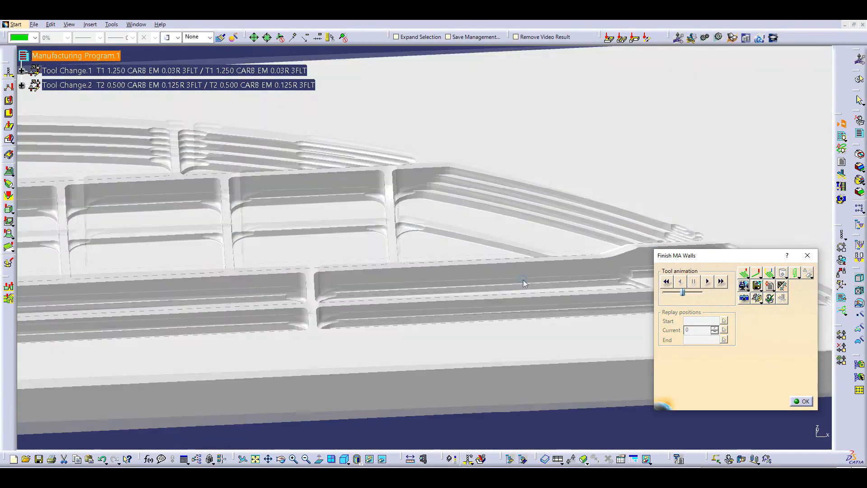
middle_click_drag(565, 267, 637, 289)
left_click(708, 282)
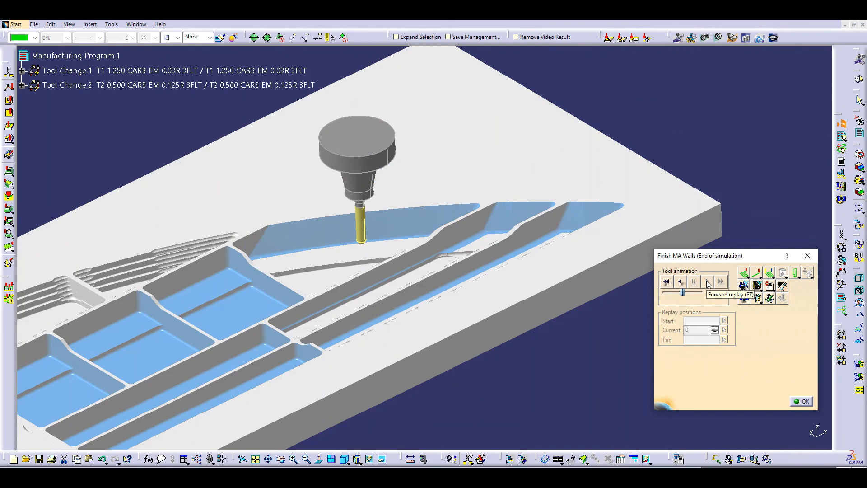
Analyze the simulated stock for remaining material and gouges, and accept the Finish MA Walls operation
left_click(757, 298)
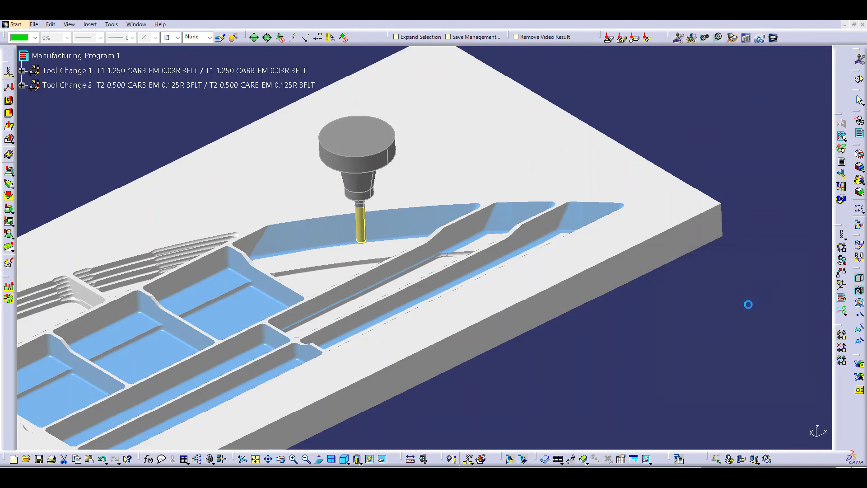
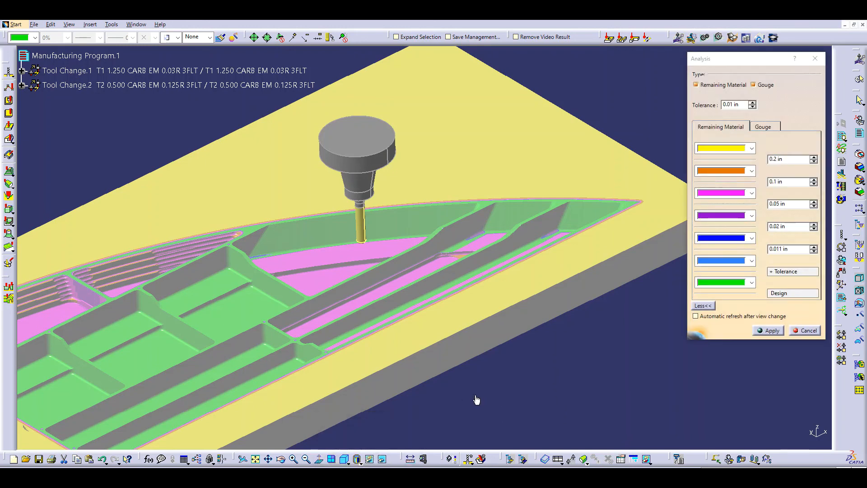
left_click(806, 331)
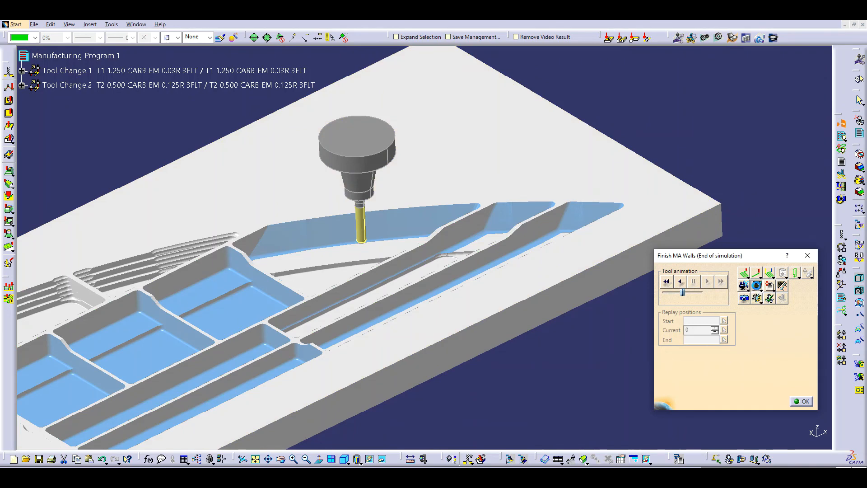
left_click(453, 267)
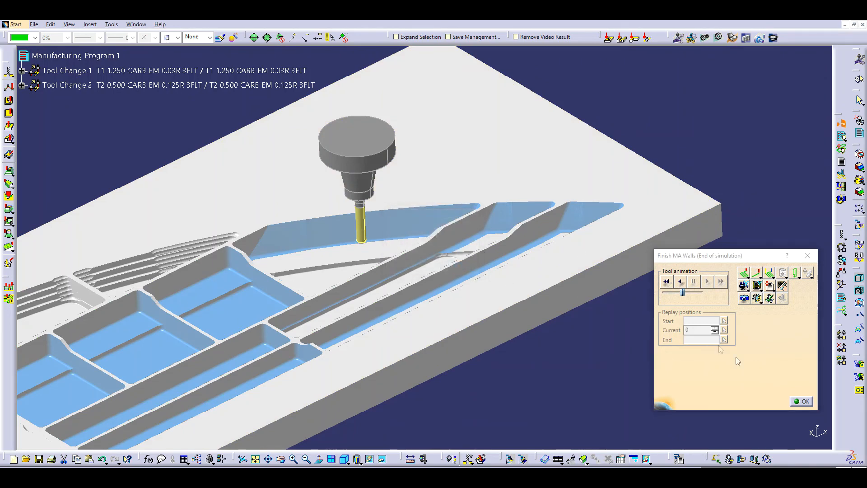
left_click(806, 399)
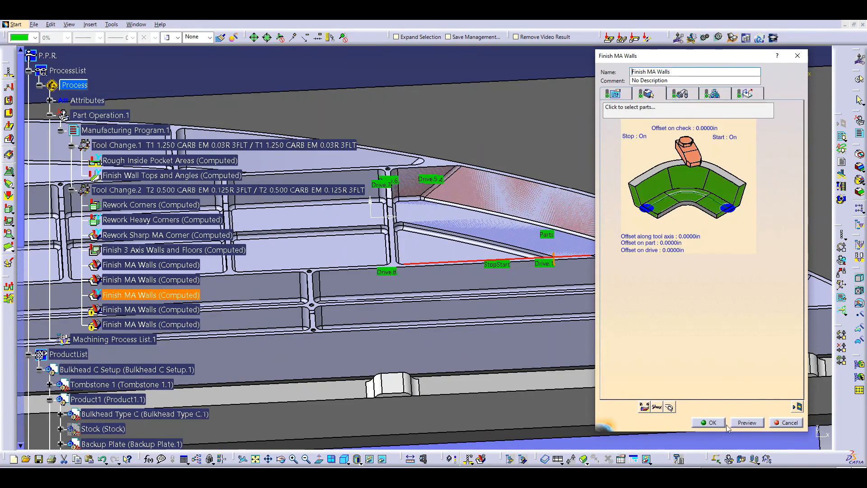
left_click(713, 423)
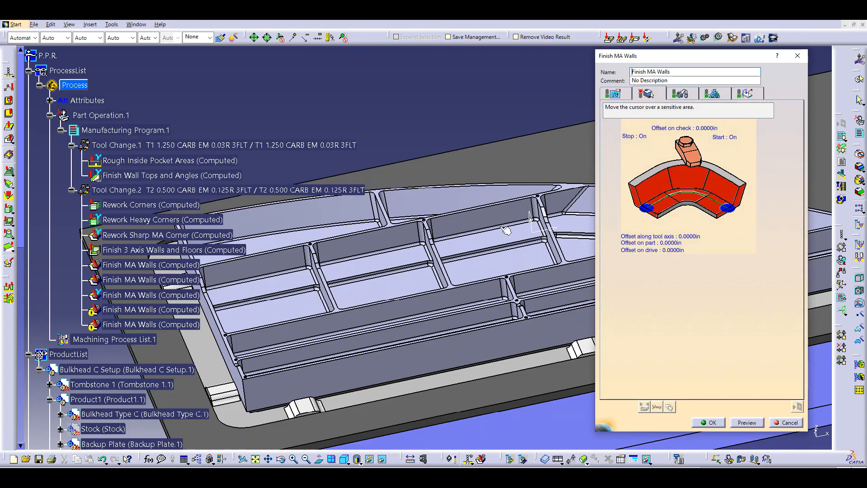
Hide the specification tree and assign the small outer triangular pocket's straight wall top edge as start and stop element of the fourth Finish MA Walls operation
key("F3")
middle_click(434, 204)
middle_click_drag(432, 239, 452, 282)
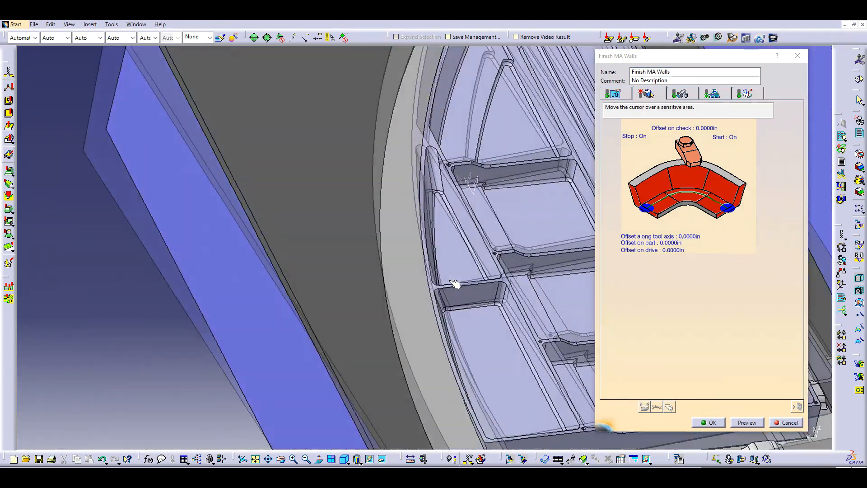
left_click(741, 201)
middle_click_drag(503, 257, 486, 227, "ctrl")
left_click(483, 223)
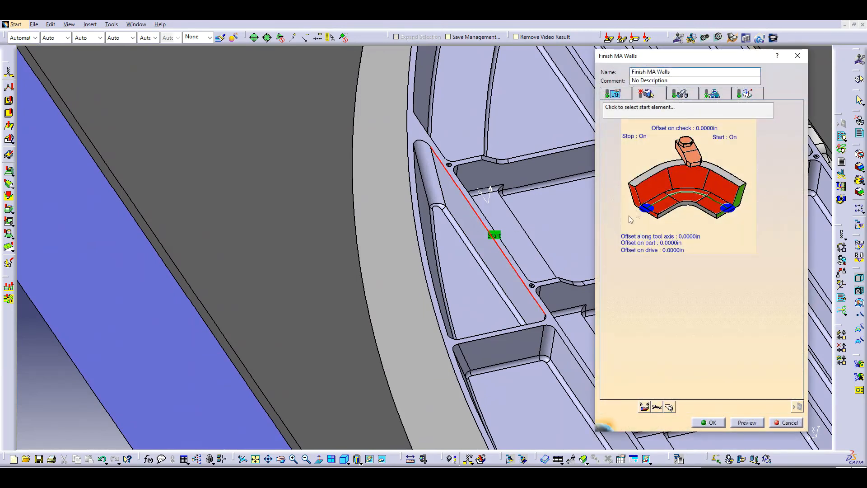
left_click(636, 202)
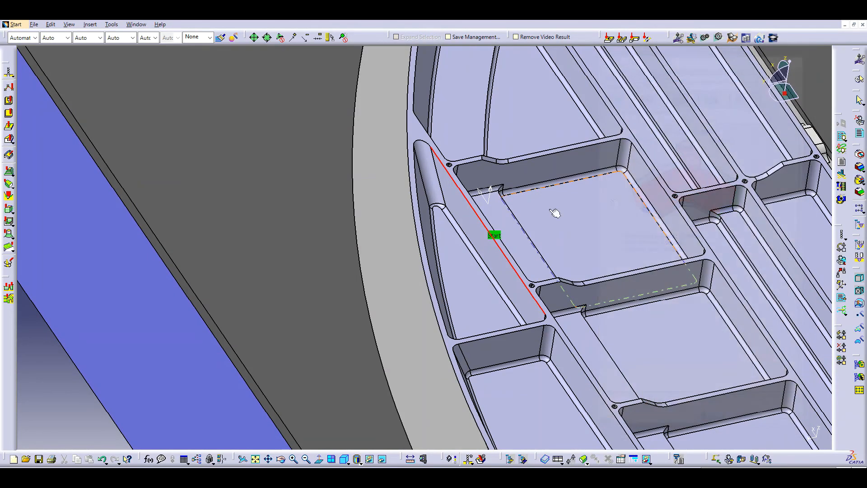
left_click(483, 218)
Select all wall faces of the small outer triangular pocket as drives and its floor as part surface
left_click(648, 192)
left_click(456, 197)
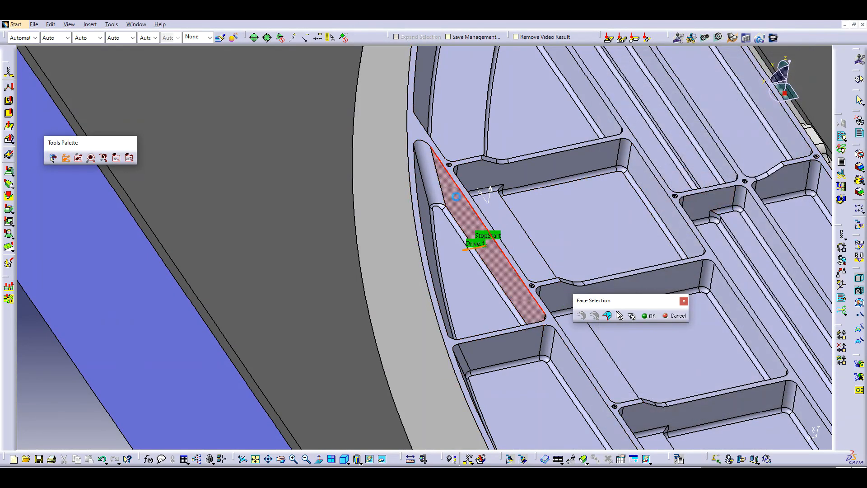
left_click(427, 178)
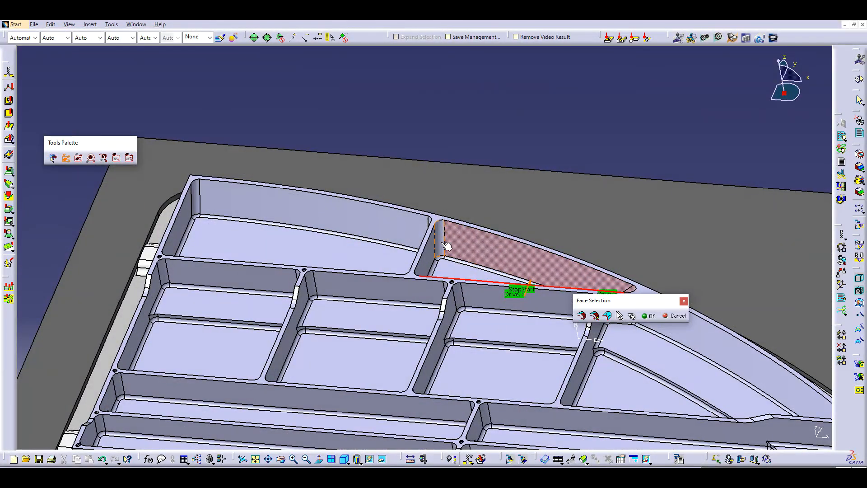
left_click(446, 245)
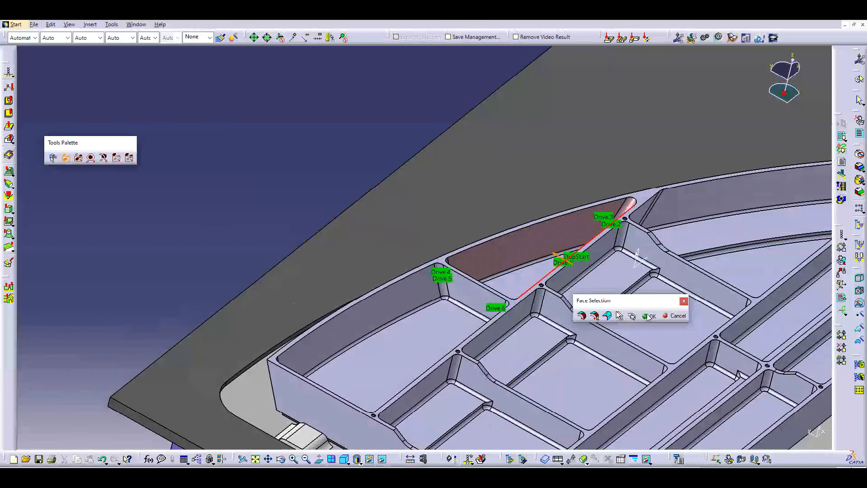
left_click(649, 316)
left_click(695, 205)
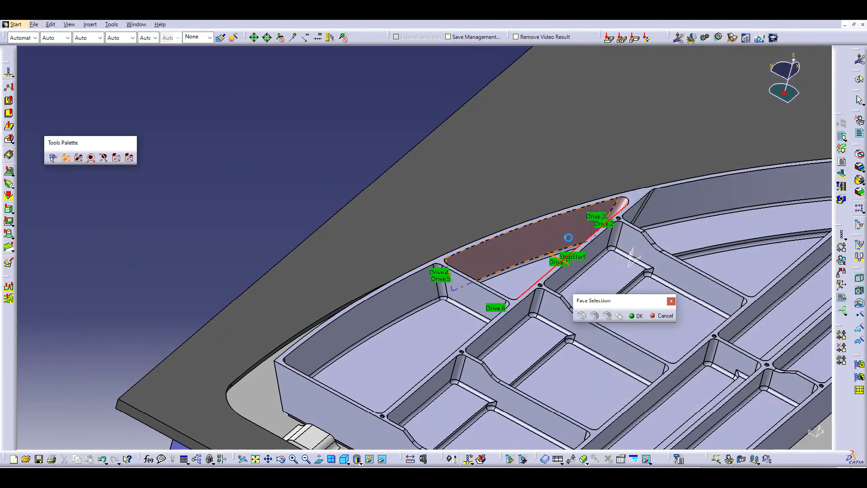
left_click(526, 280)
left_click(638, 316)
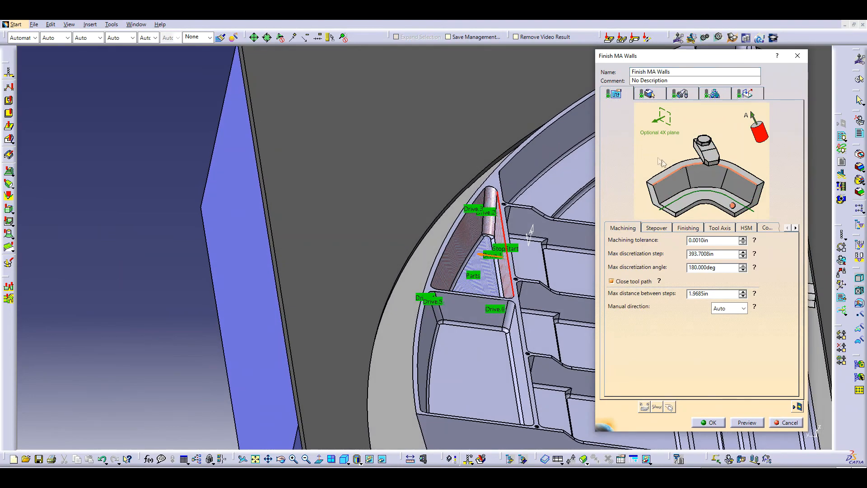
Select the closed top edge contour around the small outer triangular pocket as auxiliary guides
left_click(673, 178)
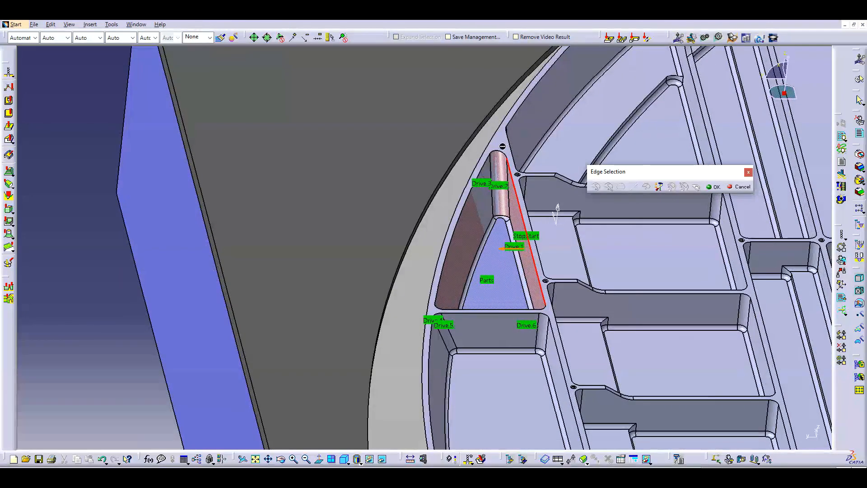
left_click(497, 151)
left_click(596, 187)
left_click(711, 187)
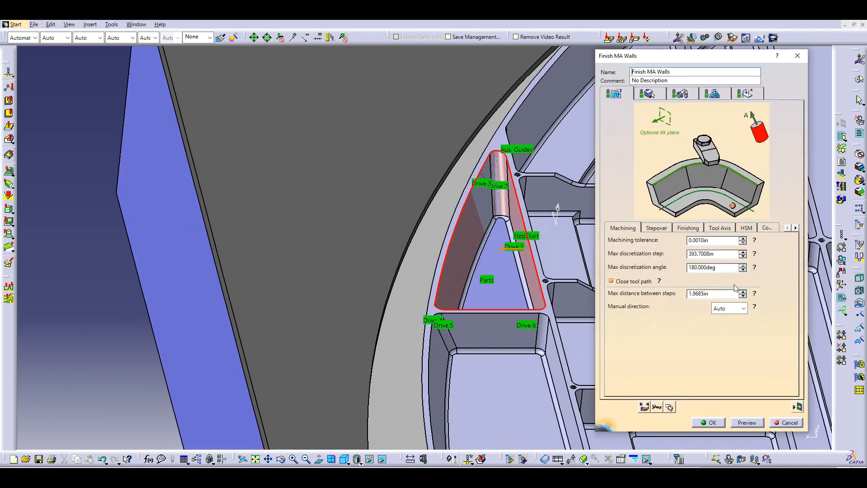
Compute the small outer triangular pocket's tool path and run its video material removal simulation
left_click(797, 407)
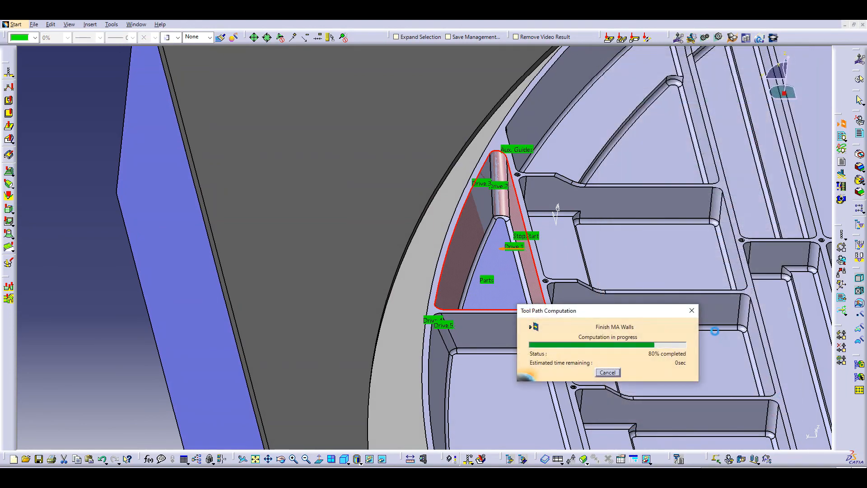
middle_click_drag(507, 267, 481, 230)
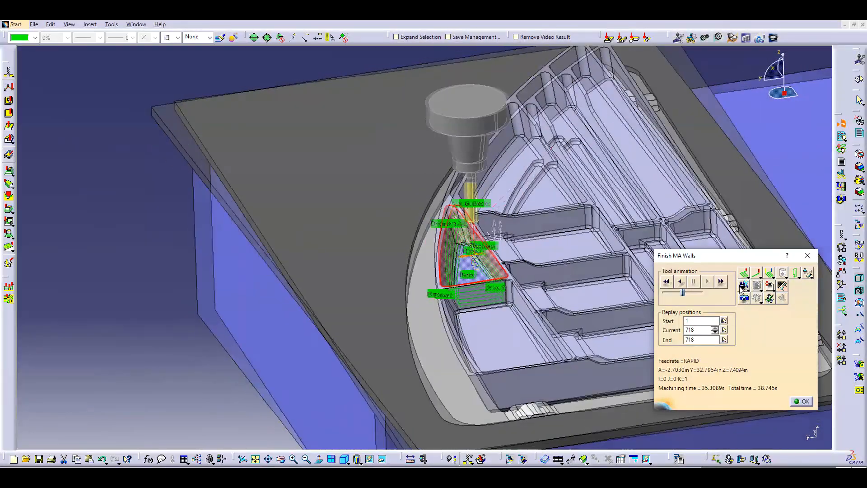
left_click(743, 286)
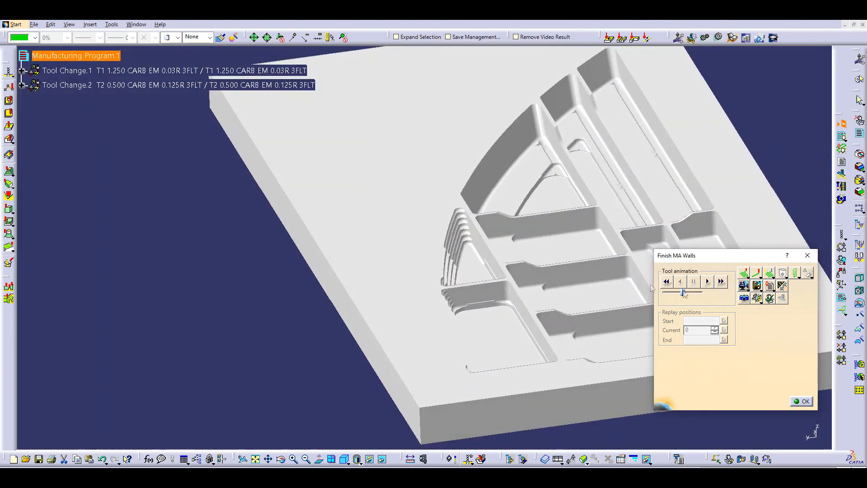
left_click(707, 282)
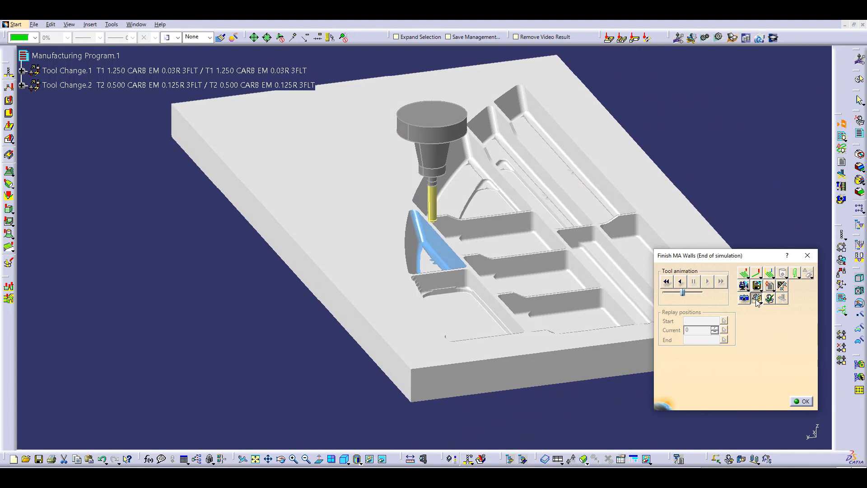
Analyze the simulated stock for remaining material and gouges, and store the video result
left_click(757, 299)
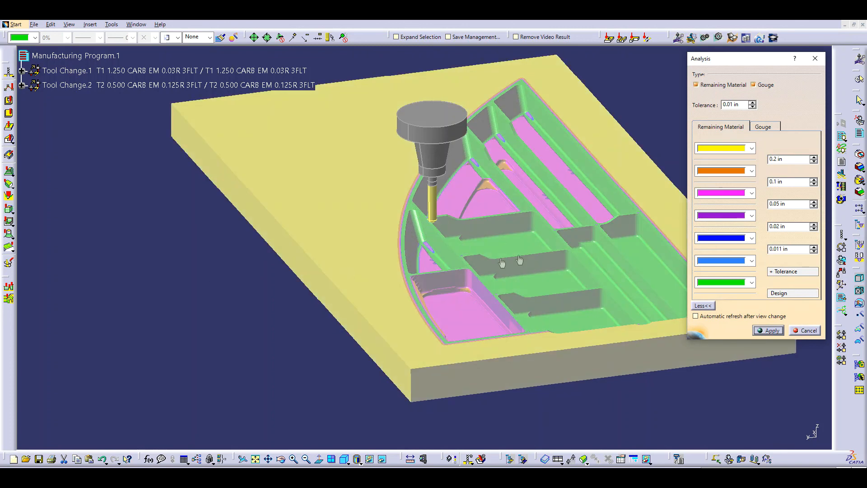
left_click(806, 330)
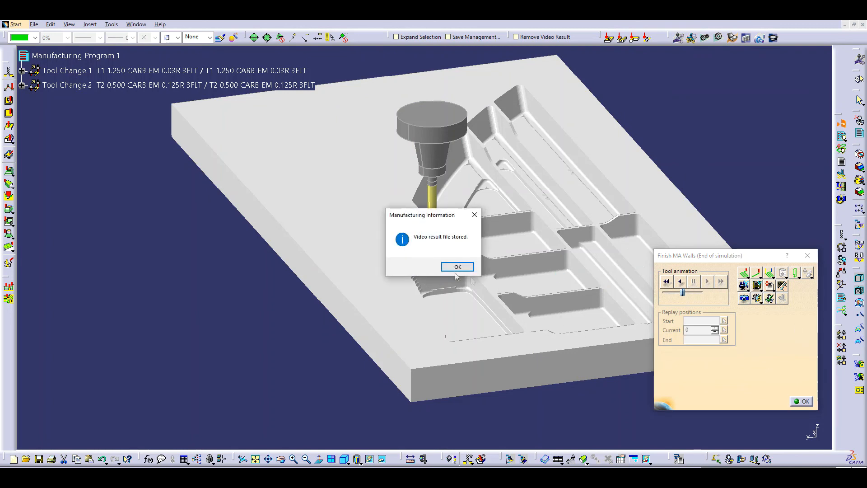
left_click(457, 267)
left_click(802, 401)
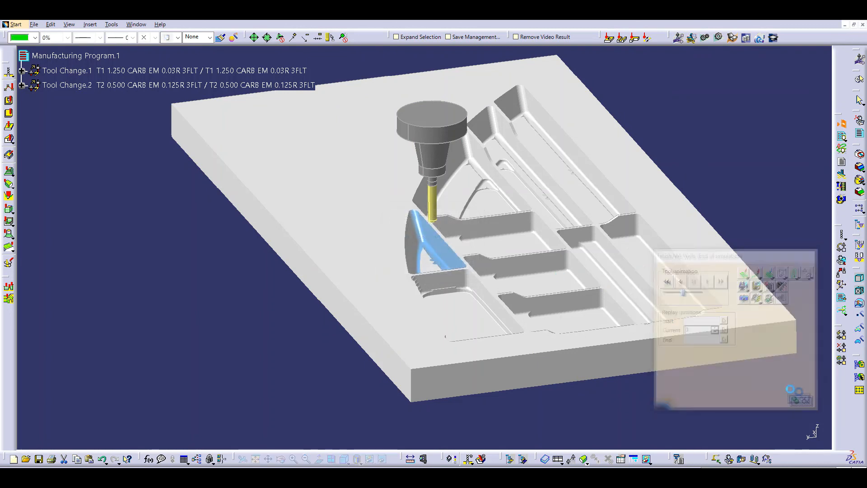
Replay the small outer triangular pocket's tool path to check the tool tilt, and accept the Finish MA Walls operation
left_click(797, 407)
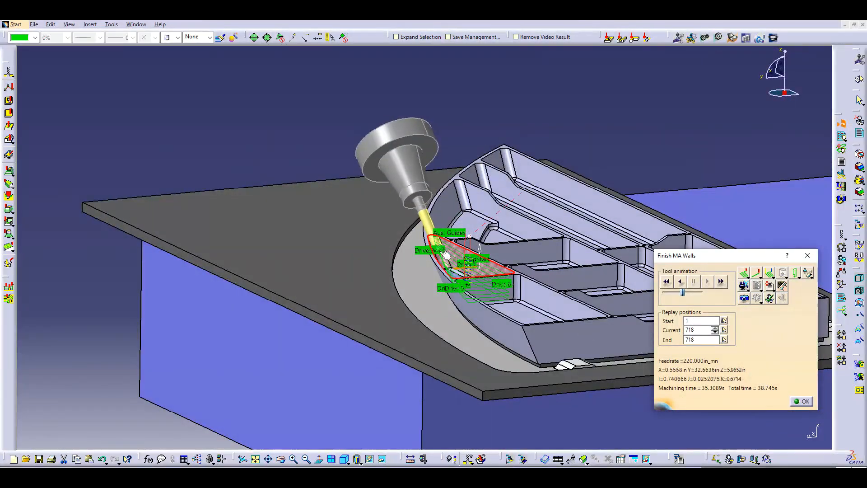
middle_click_drag(446, 255, 431, 275)
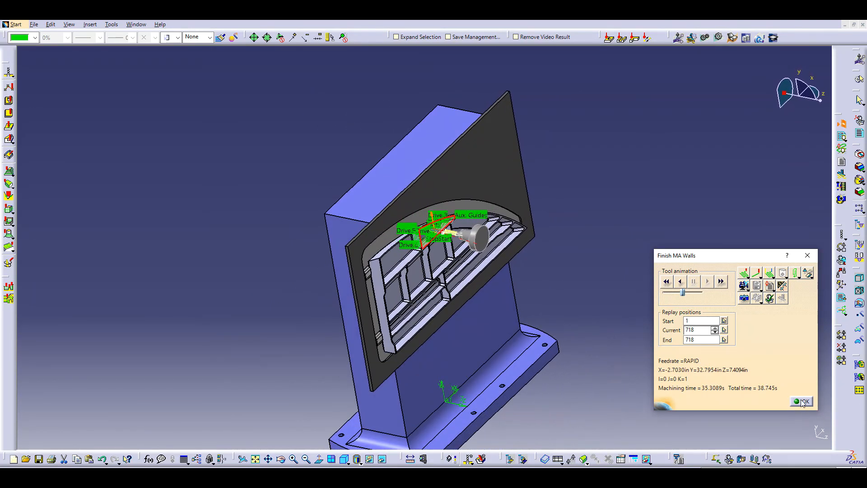
left_click(801, 401)
left_click(709, 422)
Show the specification tree and unhide the CN 5 Axis Horizontal machine in the resources list
key("F3")
scroll(195, 227, "down", 2)
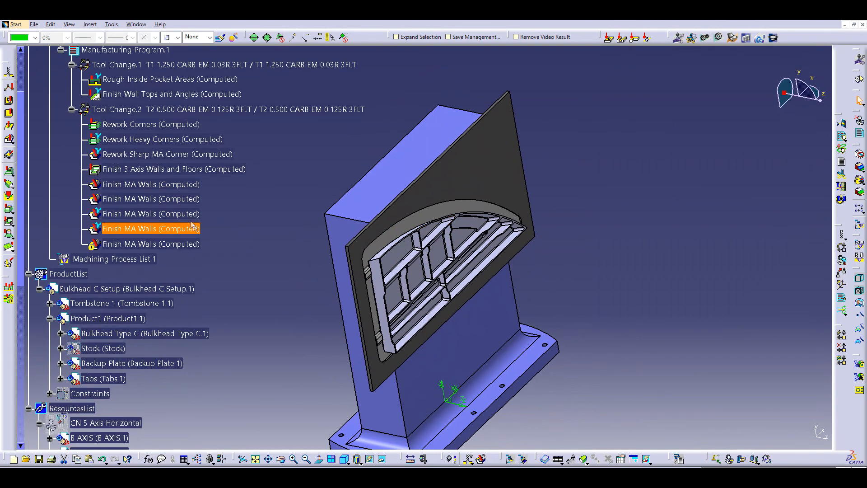
scroll(119, 273, "down", 3)
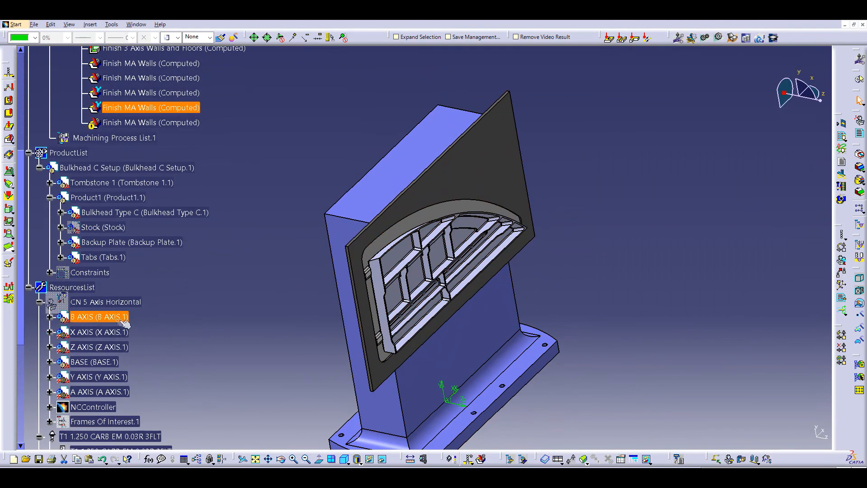
right_click(95, 302)
left_click(128, 107)
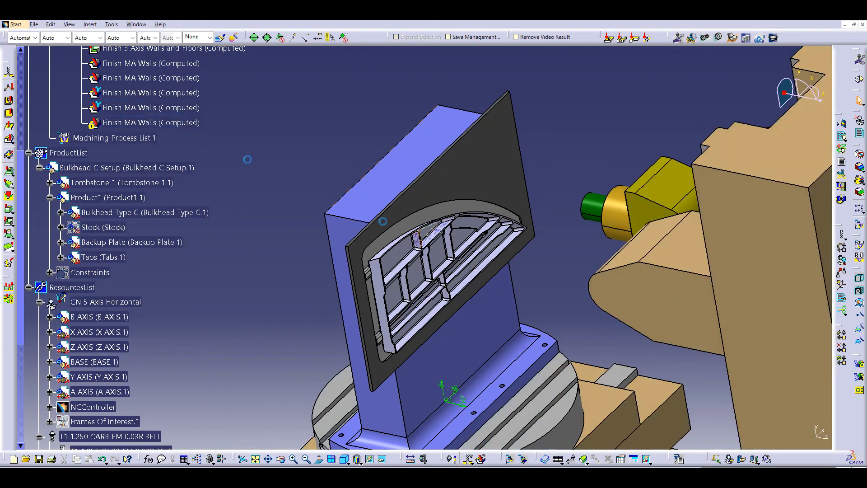
Run the machine simulation of the fourth Finish MA Walls operation and watch the spindle and table motion
left_click(149, 108)
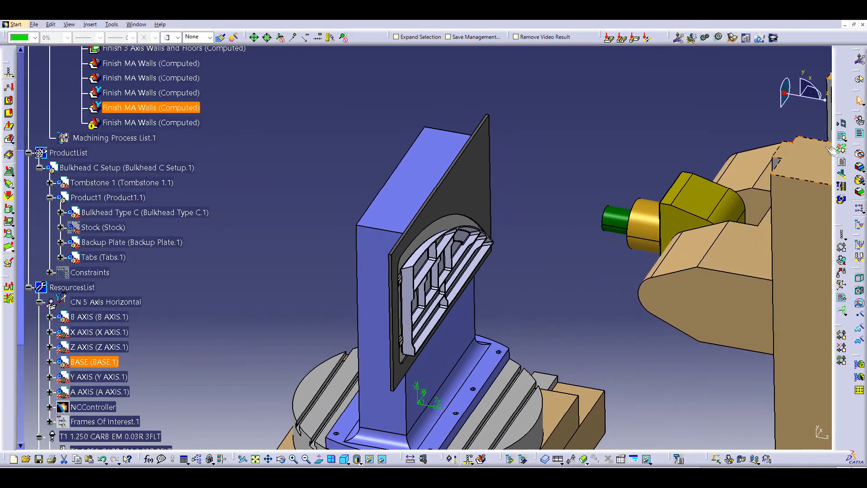
left_click(842, 176)
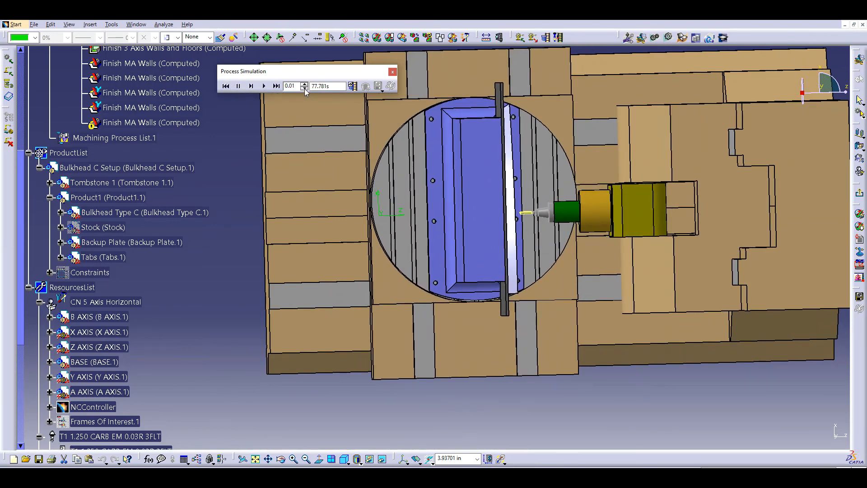
left_click(265, 86)
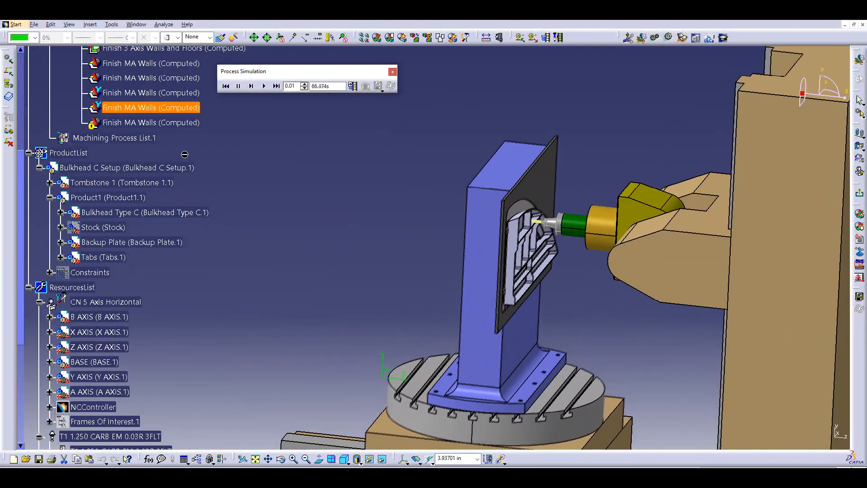
left_click(393, 72)
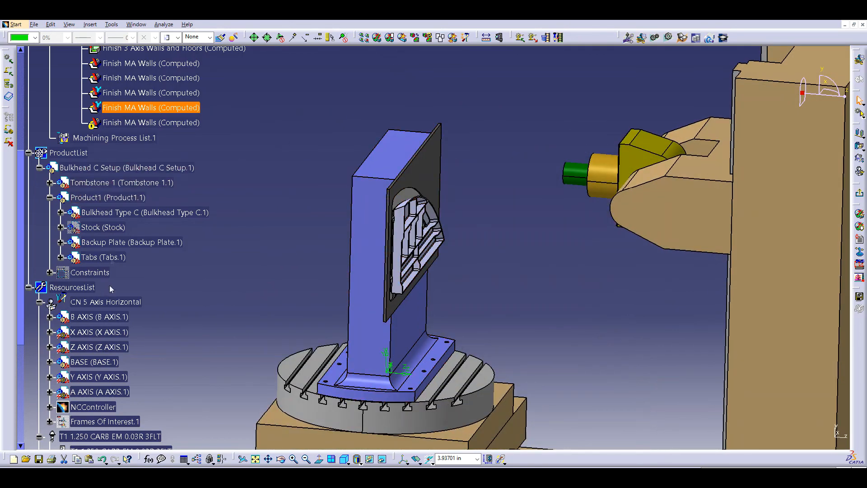
Hide the CN 5 Axis Horizontal machine
left_click(102, 302)
right_click(102, 302)
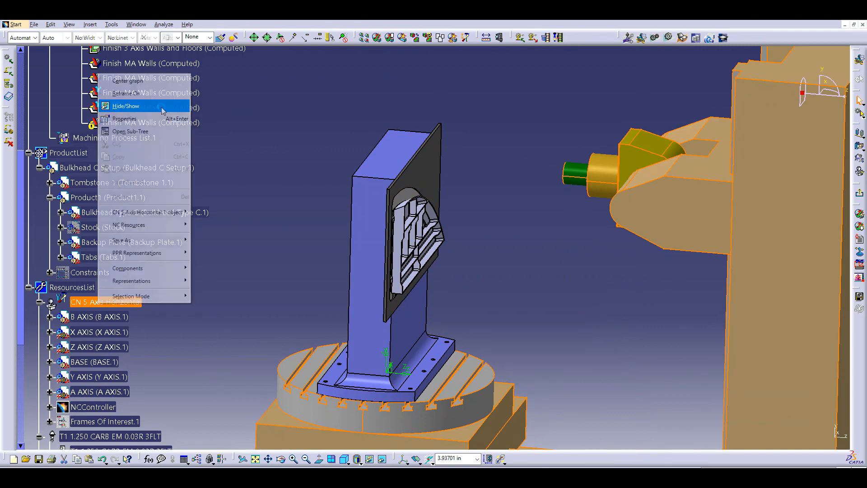
left_click(162, 109)
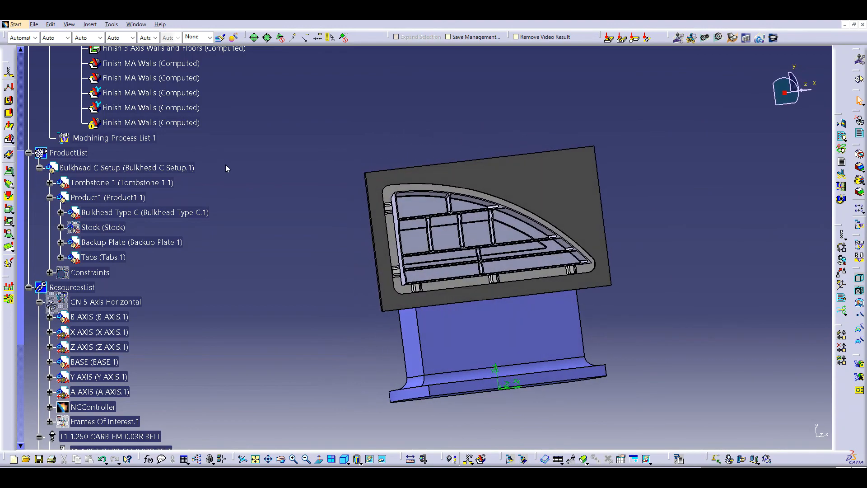
Edit the fifth Finish MA Walls operation and assign the outer end pocket's straight inner top edge as start and stop element
left_click(141, 122)
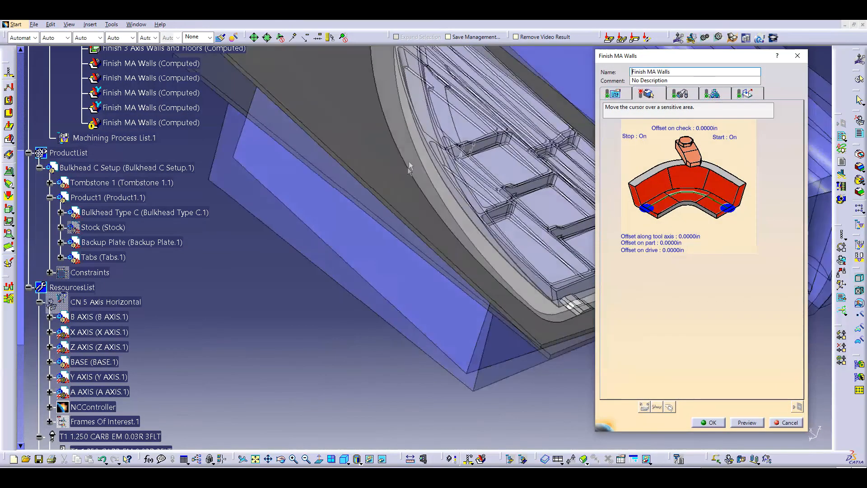
left_click(741, 203)
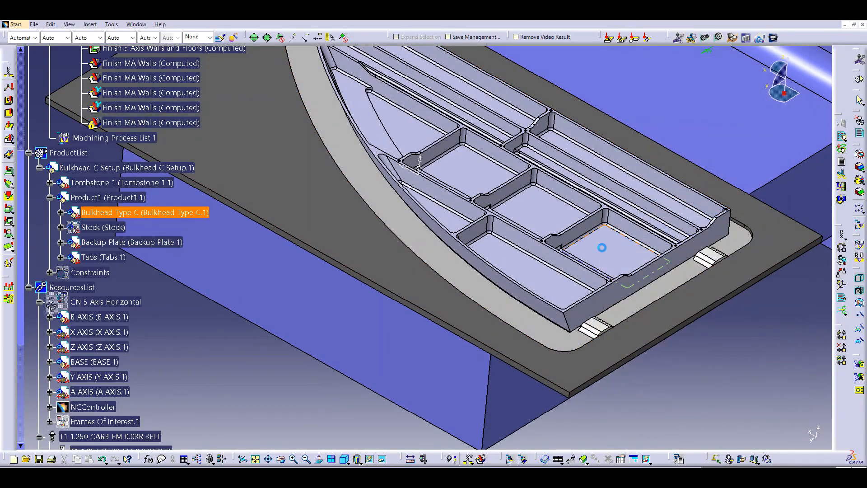
left_click(542, 242)
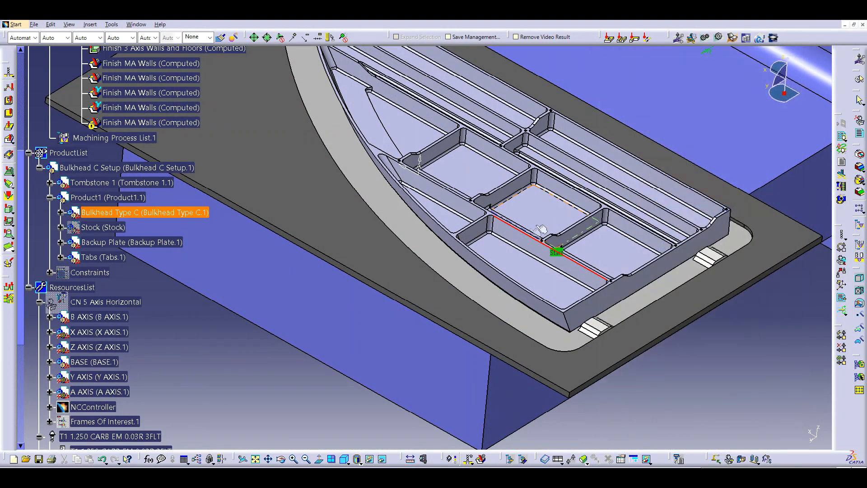
left_click(524, 234)
Select all wall faces around the curved outer end pocket as drive elements
left_click(678, 192)
left_click(523, 244)
middle_click_drag(524, 245, 492, 211)
left_click(495, 213)
left_click(582, 315)
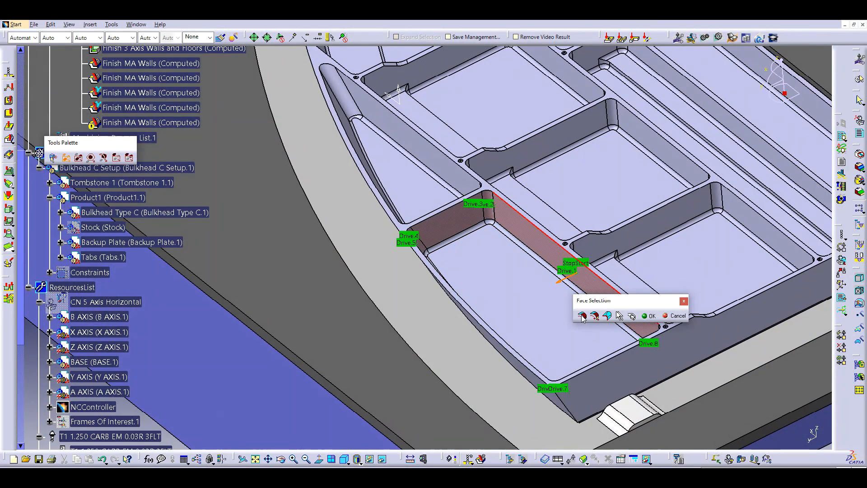
left_click(650, 316)
Select the outer end pocket's floor as the part surface
left_click(686, 202)
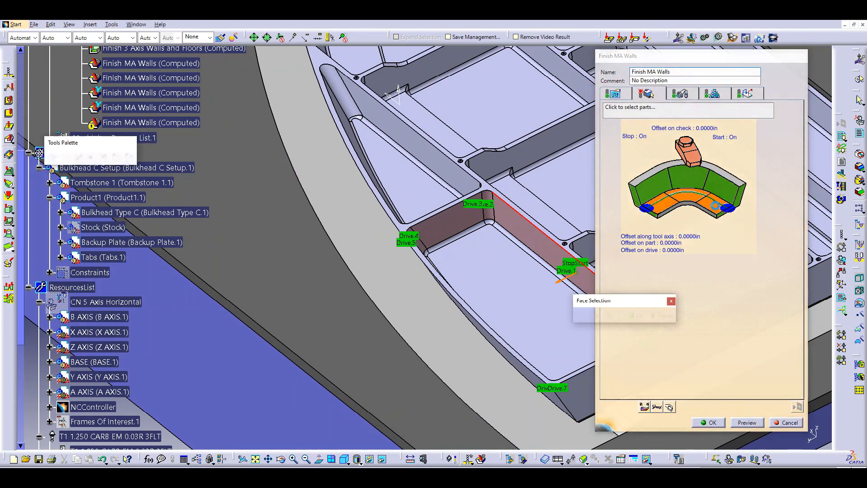
left_click(525, 281)
left_click(637, 316)
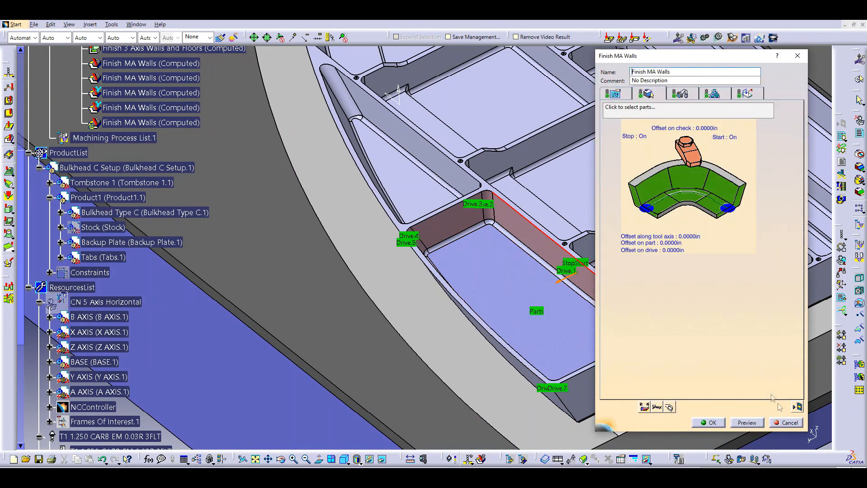
Compute the outer end pocket's tool path, then run its video material removal simulation and store the result
left_click(797, 406)
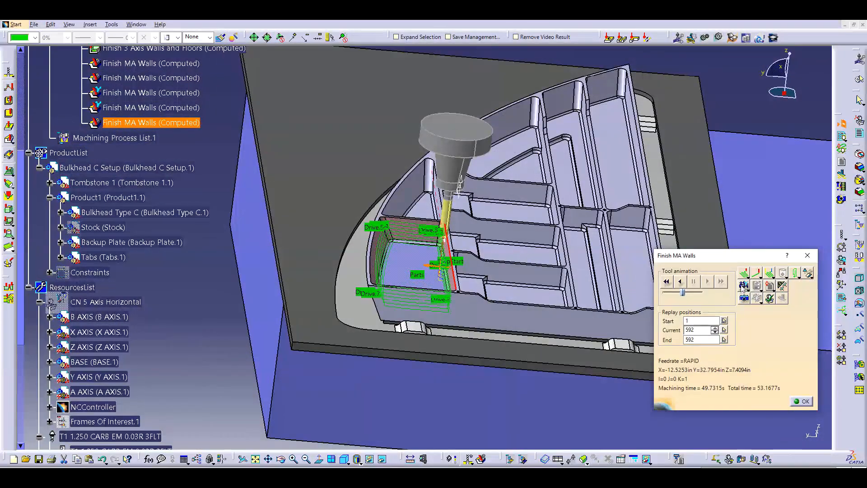
left_click(742, 287)
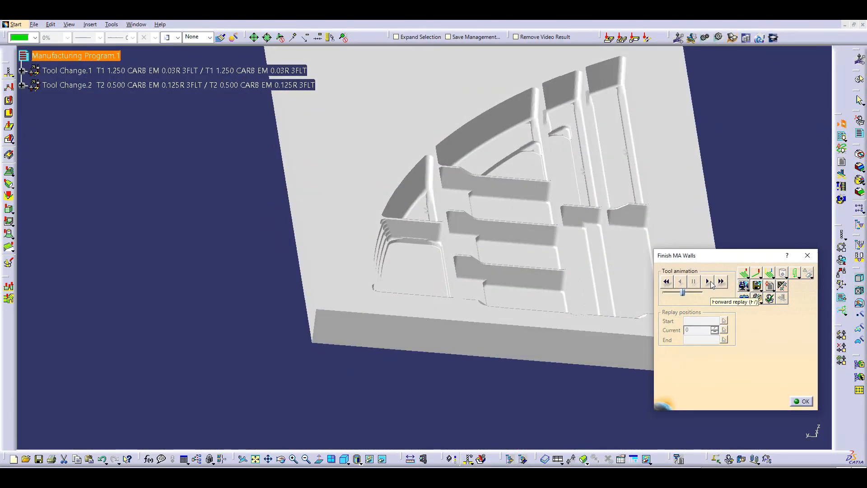
left_click(708, 282)
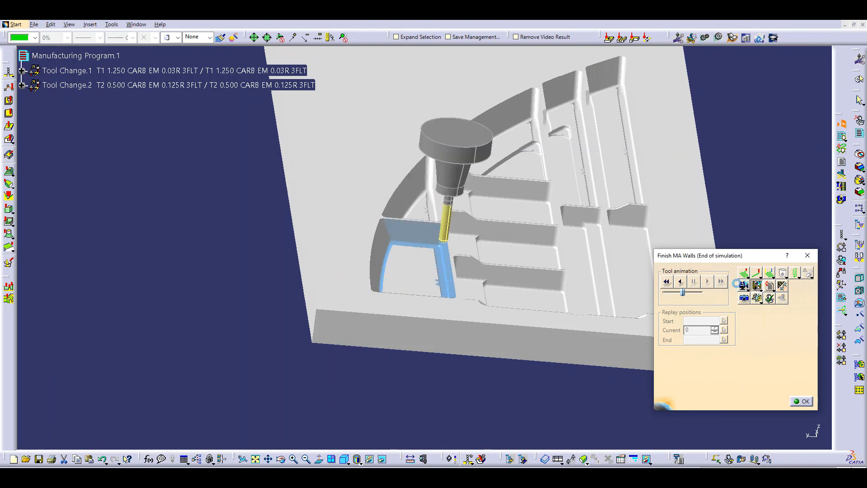
left_click(456, 268)
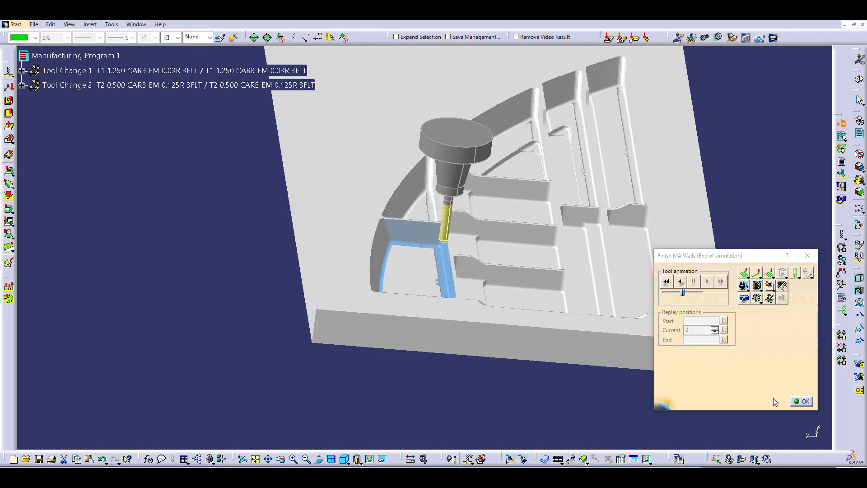
Close the simulation and accept the fifth Finish MA Walls operation
left_click(801, 401)
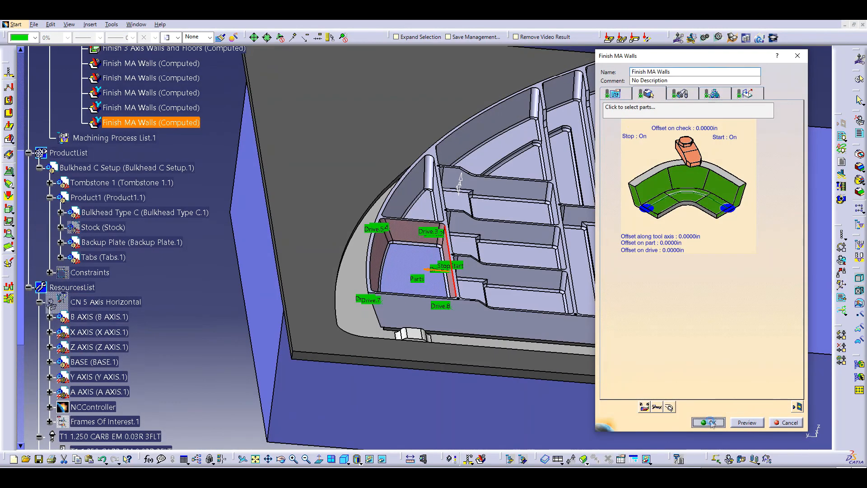
left_click(710, 423)
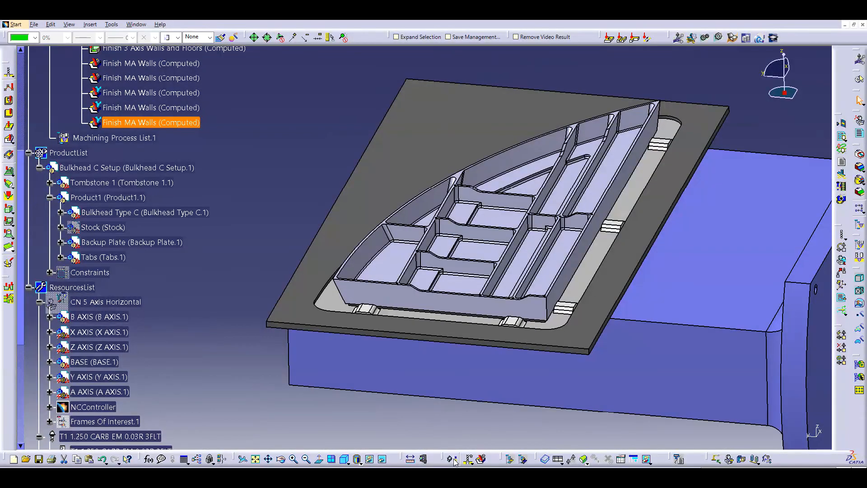
Examine the operations and required inputs of the Mill Floors Net process in the aerospace Bulkheads catalog, without inserting it
left_click(547, 459)
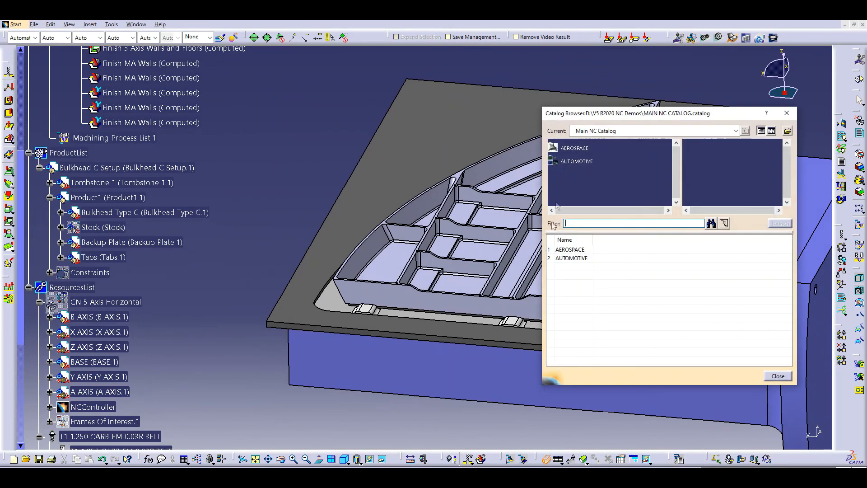
double_click(579, 148)
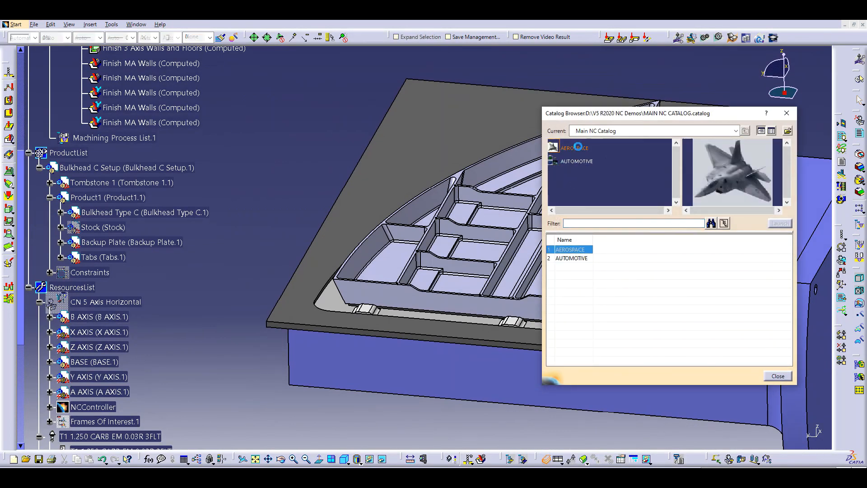
left_click(585, 148)
scroll(614, 188, "down", 2)
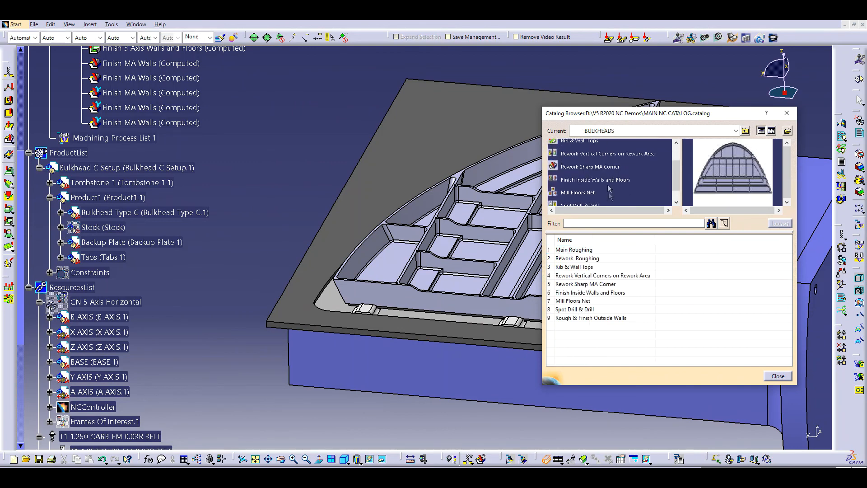
scroll(608, 192, "down", 1)
double_click(582, 187)
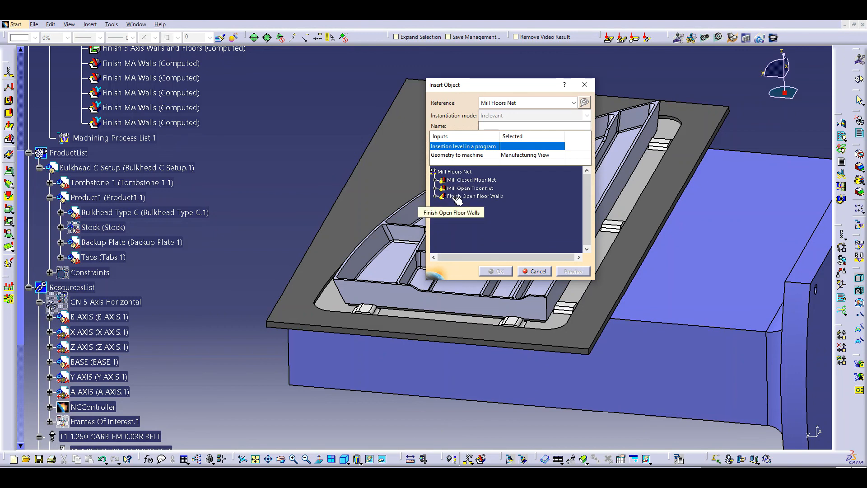
left_click(535, 272)
left_click(535, 271)
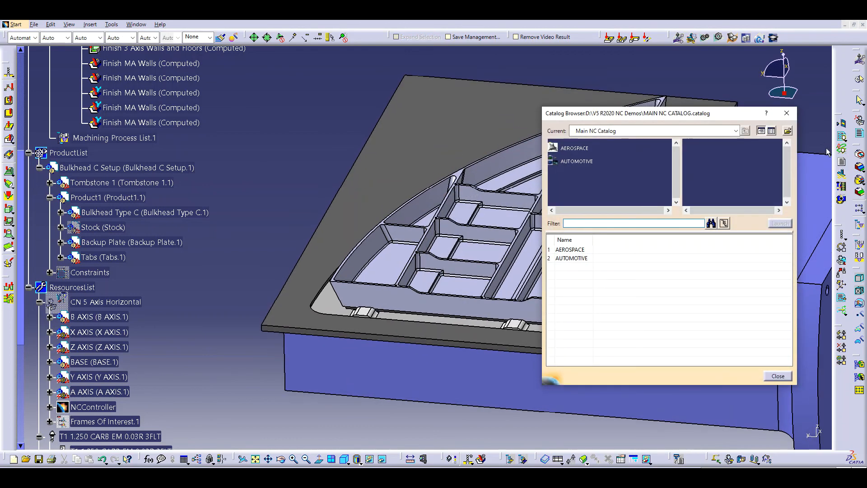
left_click(787, 113)
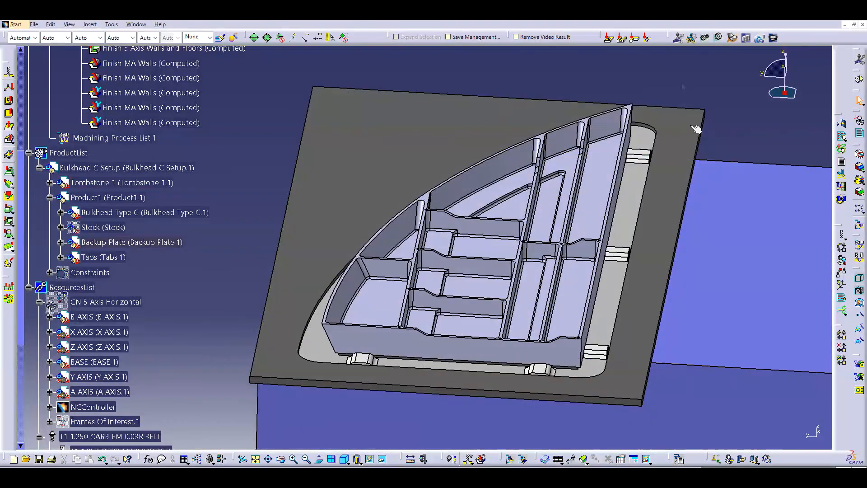
Create a closed-pocket prismatic machining area named Closed Floor 1 with the long upper pocket's floor beside the straight outer wall as bottom
left_click(862, 170)
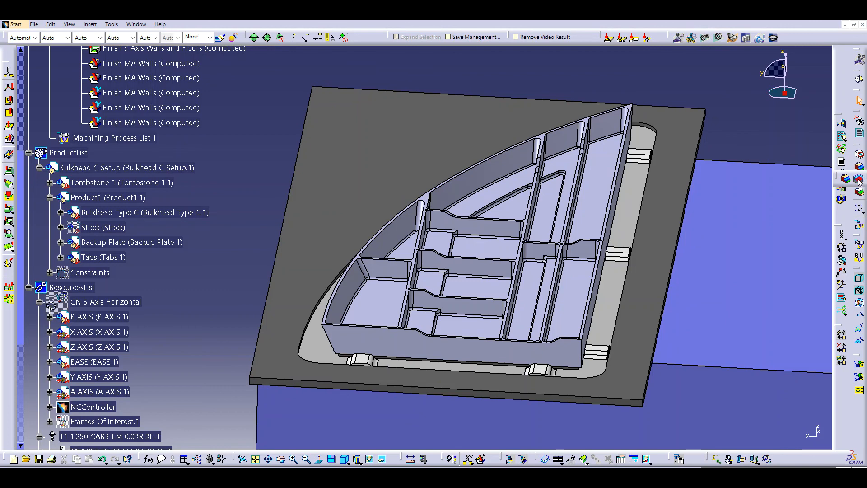
left_click(857, 177)
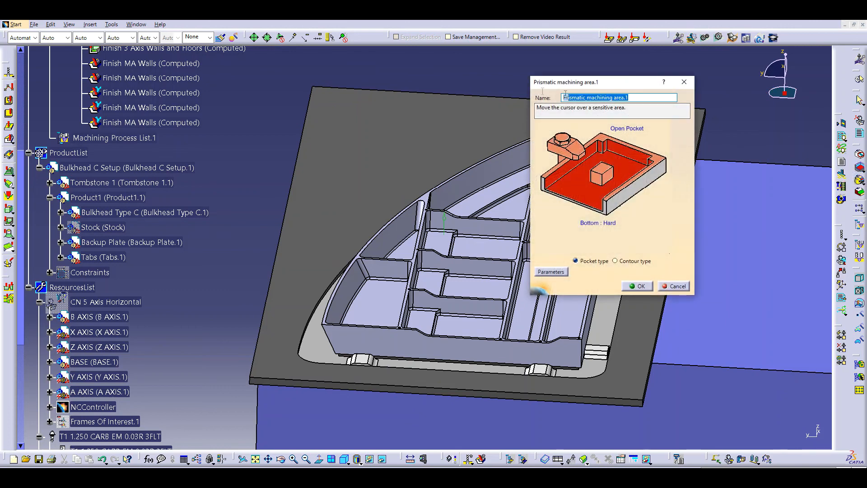
type("Closed Floor")
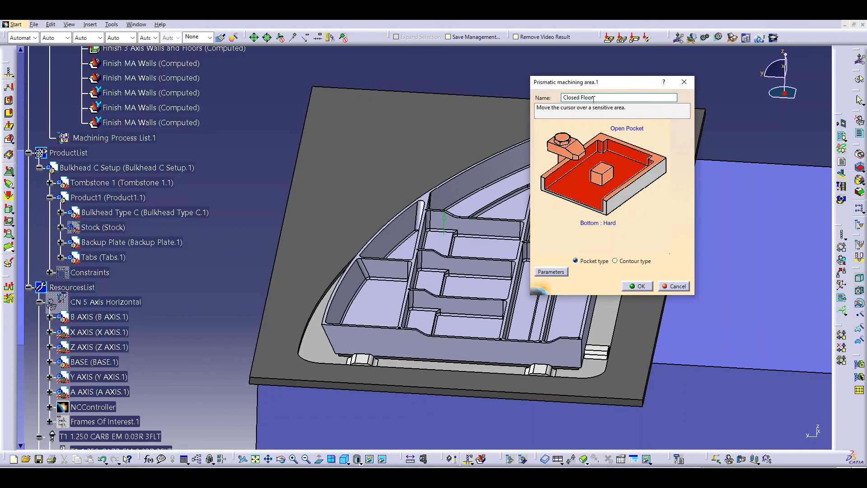
left_click_drag(603, 97, 560, 97)
left_click(605, 97)
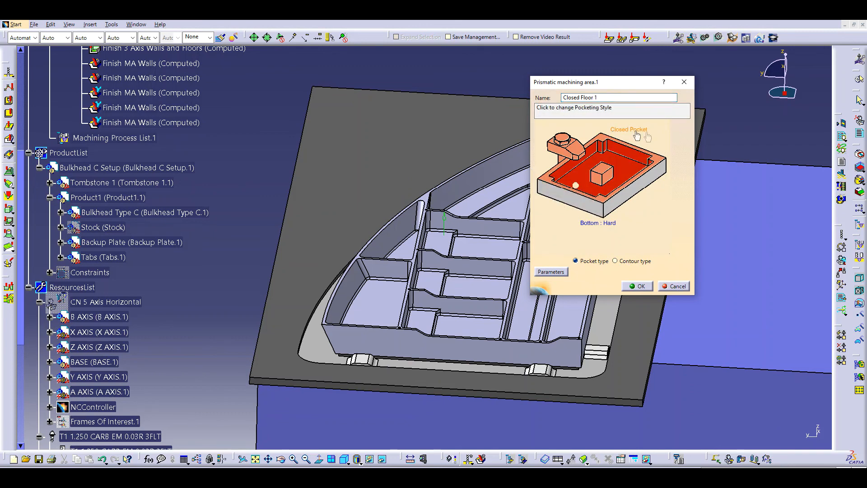
left_click(622, 176)
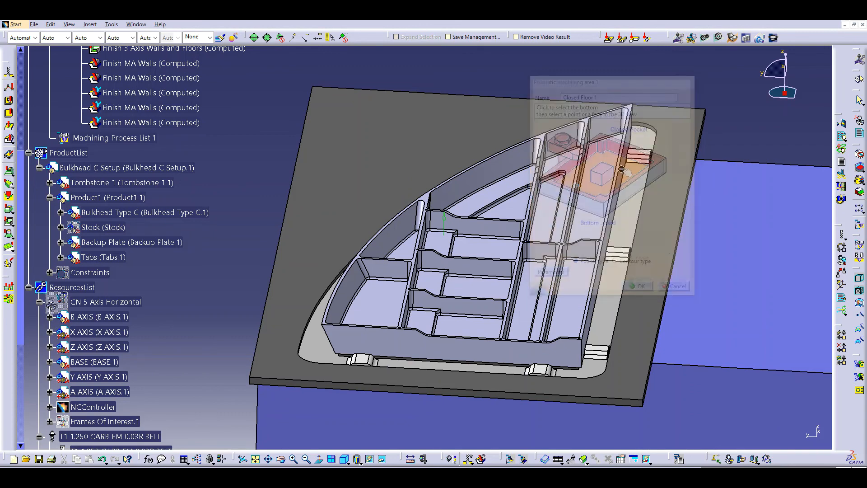
left_click(606, 165)
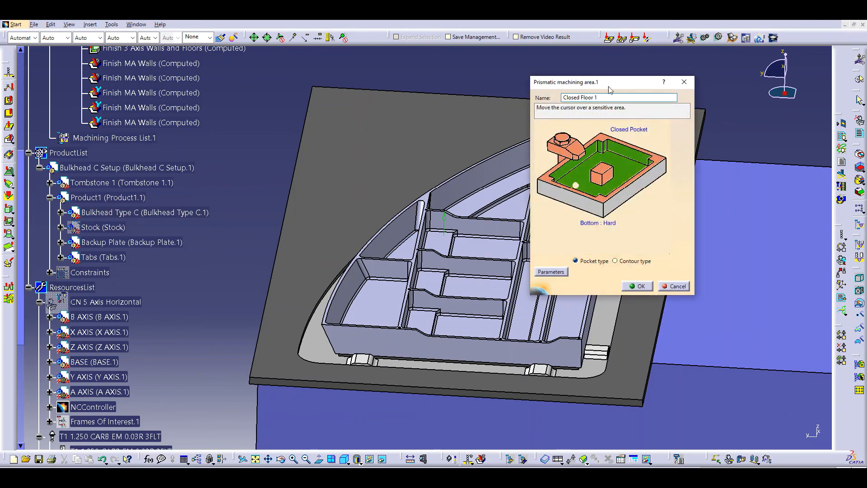
left_click_drag(609, 86, 694, 85)
middle_click_drag(570, 180, 587, 166)
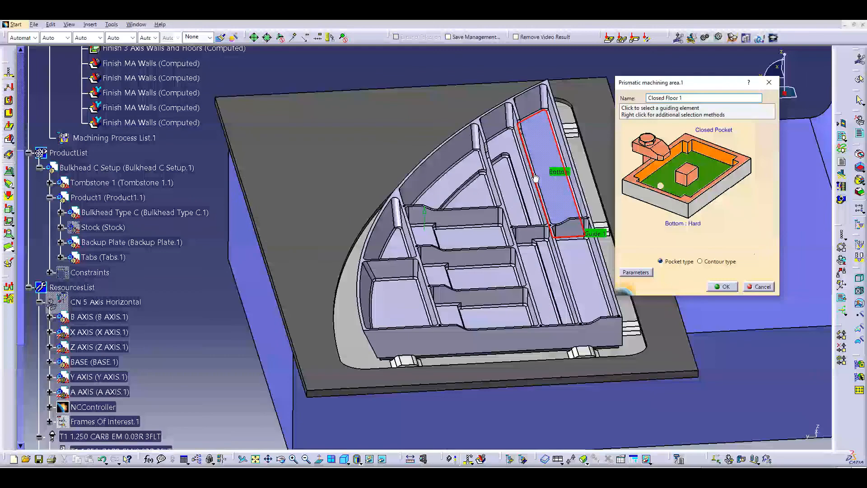
left_click(722, 287)
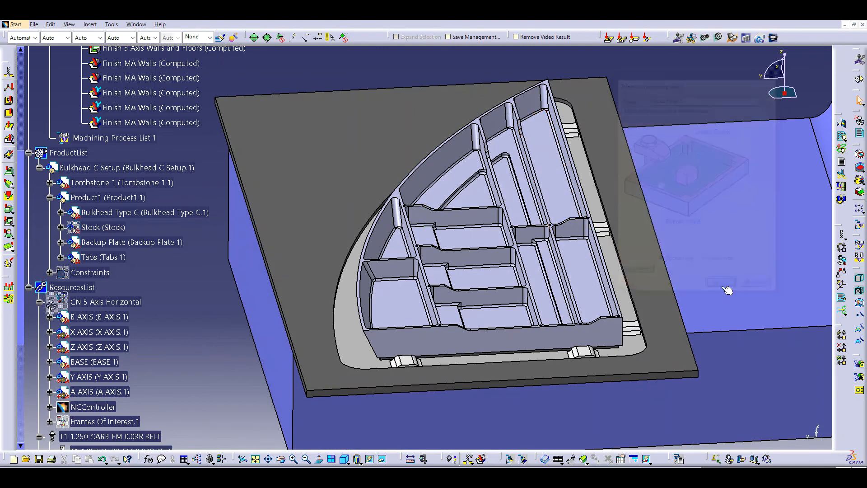
Create a closed-pocket prismatic machining area named Closed Floor 2 using the floor of the adjacent narrow upper pocket as bottom
left_click(859, 168)
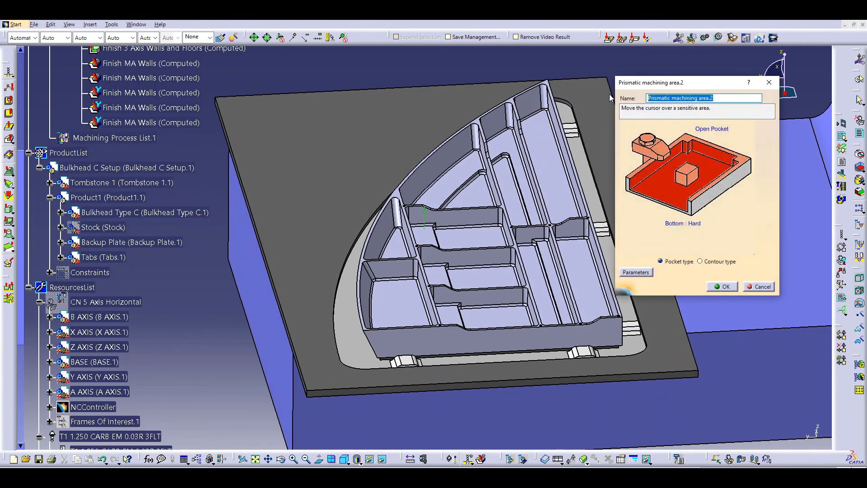
type("Closed Floor")
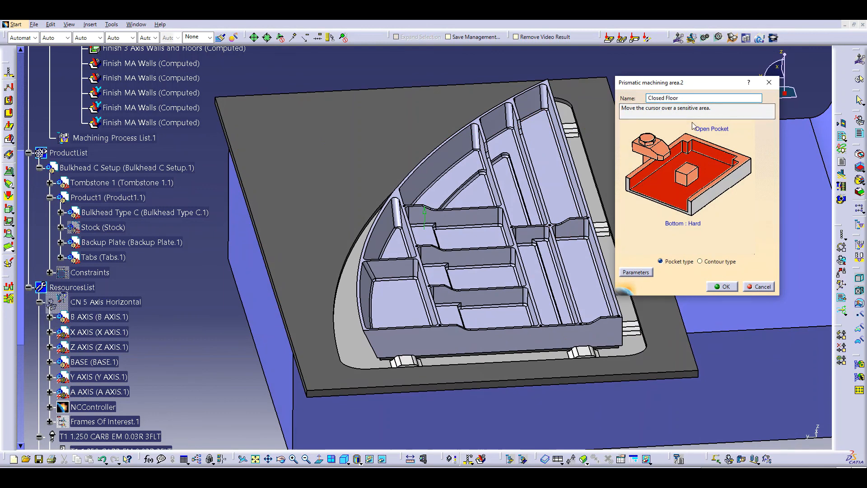
type(" 2")
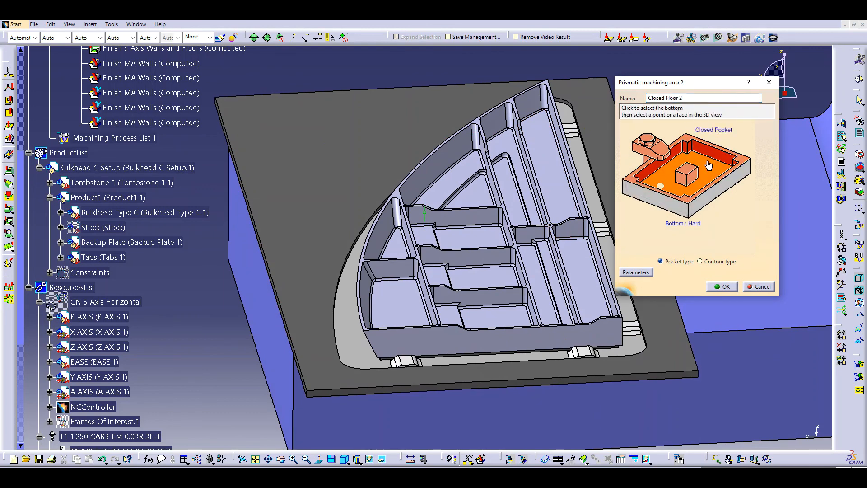
left_click(708, 166)
left_click(512, 180)
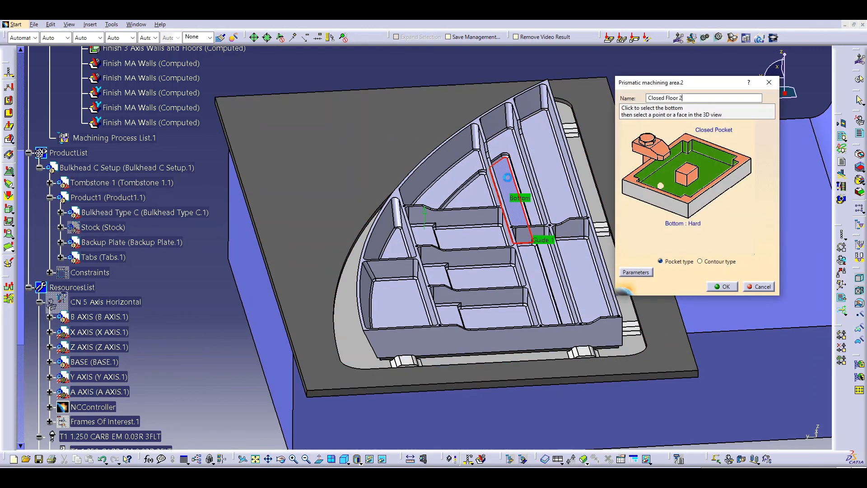
left_click(724, 287)
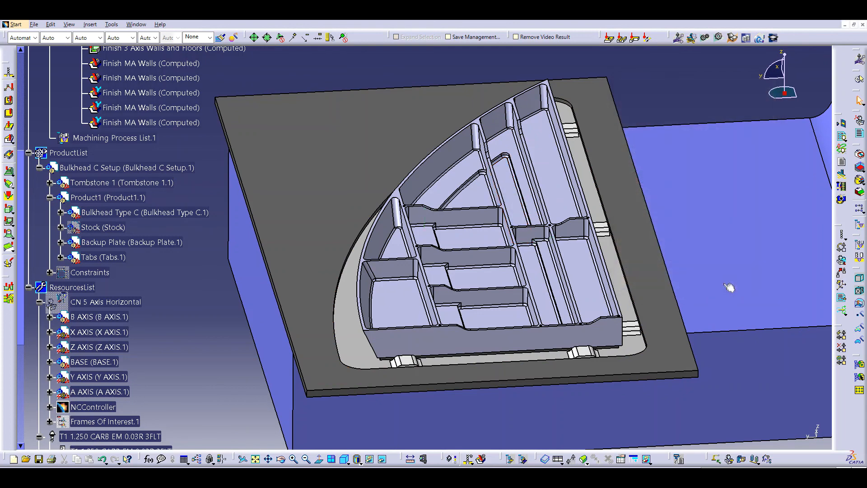
Create a closed-pocket prismatic machining area named Closed Floor 3 using the large triangular pocket's floor as bottom
left_click(859, 168)
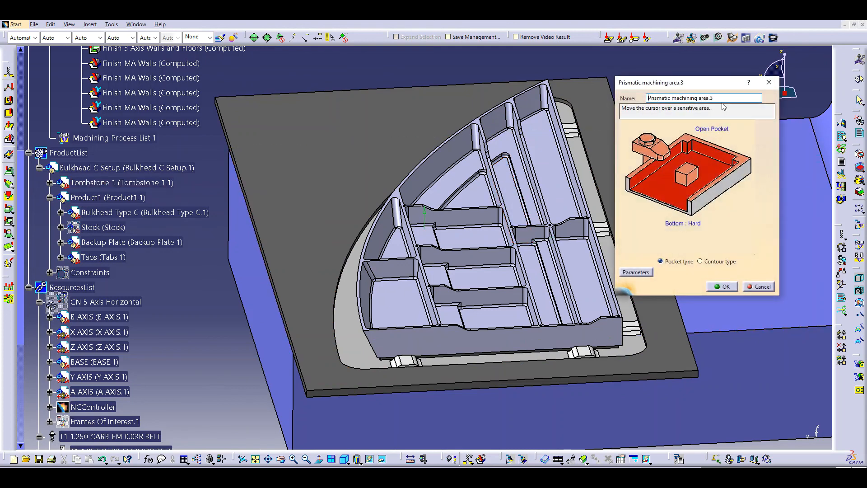
type("Closed Floor 3")
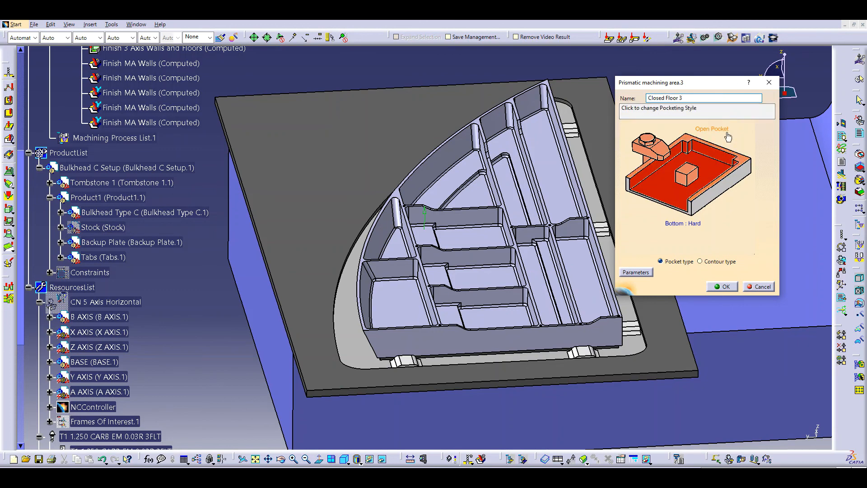
left_click(712, 129)
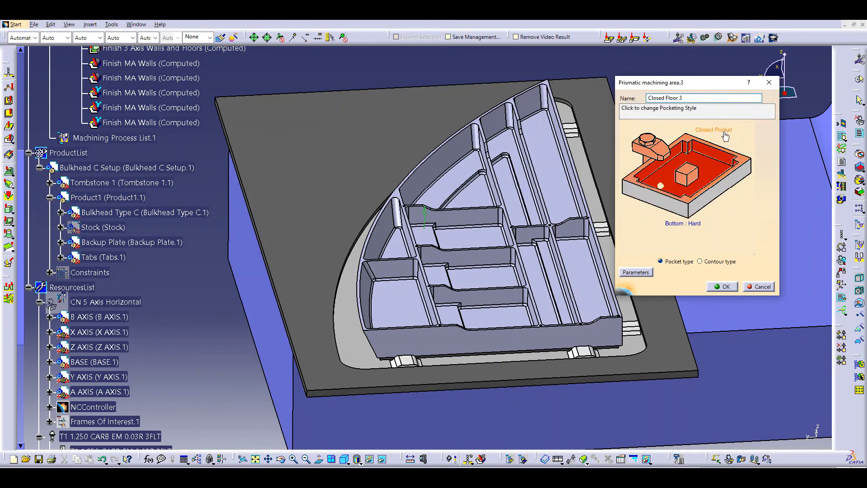
left_click(706, 172)
left_click(494, 199)
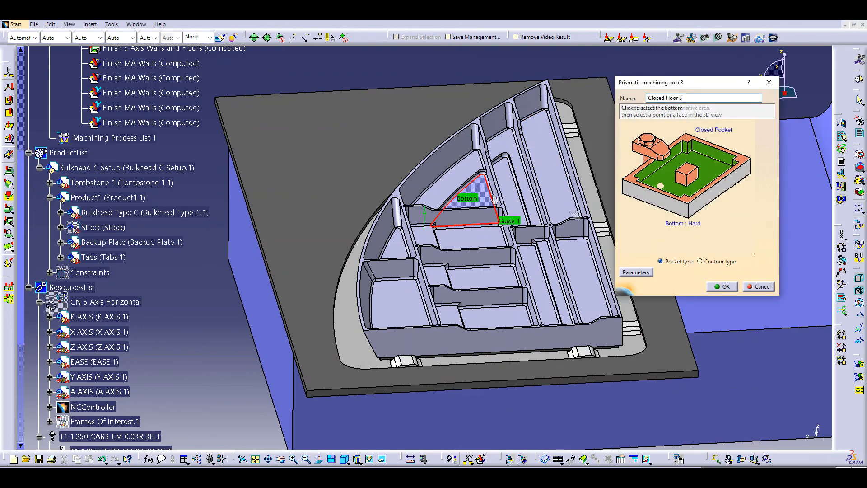
left_click(724, 286)
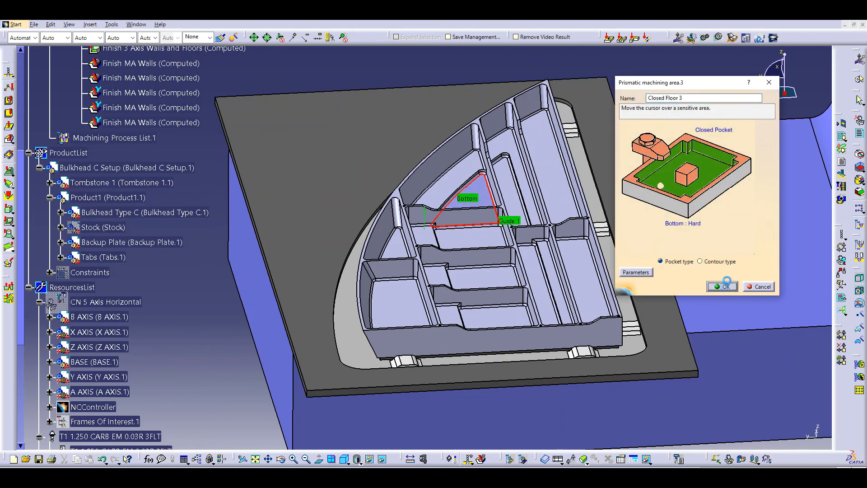
Create a closed-pocket prismatic machining area named Closed Floor 4 using the small triangular pocket's floor beside the curved wall as bottom
left_click(860, 168)
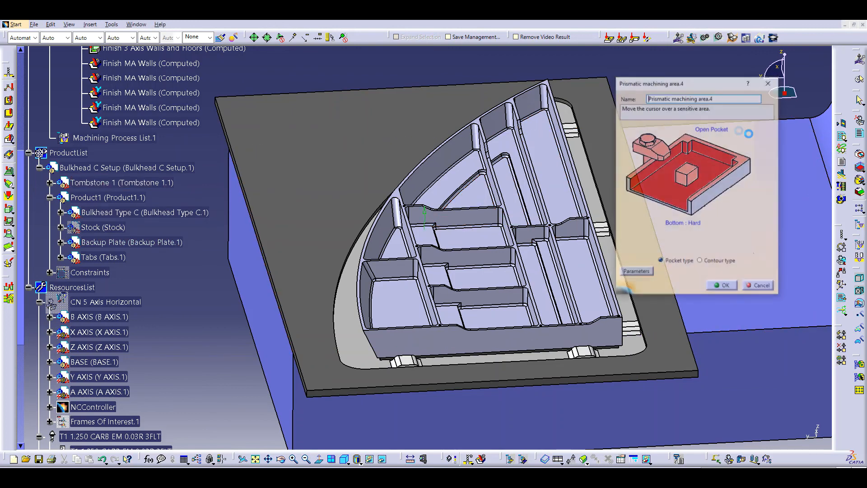
left_click_drag(725, 98, 637, 96)
type("Closed Floor 4")
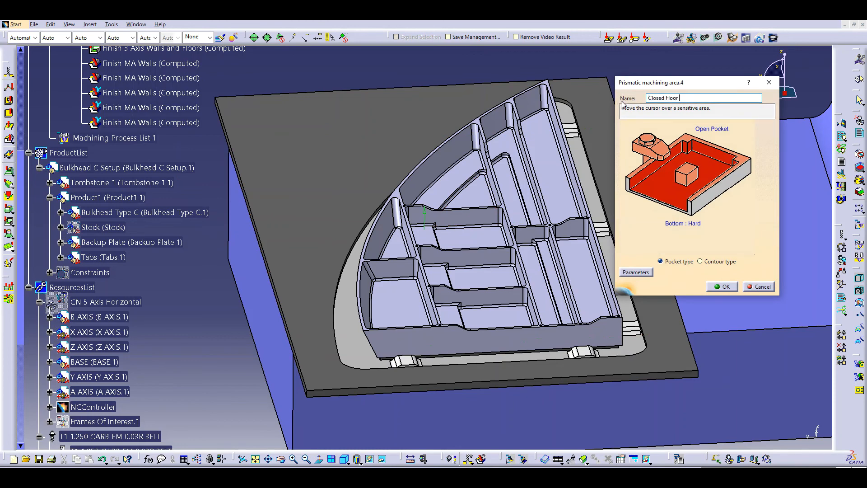
left_click(711, 166)
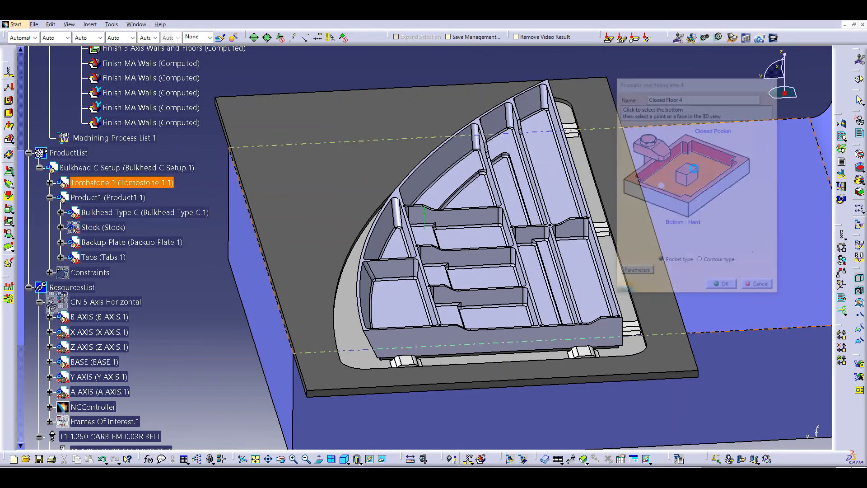
left_click(404, 251)
left_click(723, 286)
Create a closed-pocket prismatic machining area named Closed Floor 5 using the curved outer end pocket's floor as bottom
left_click(859, 168)
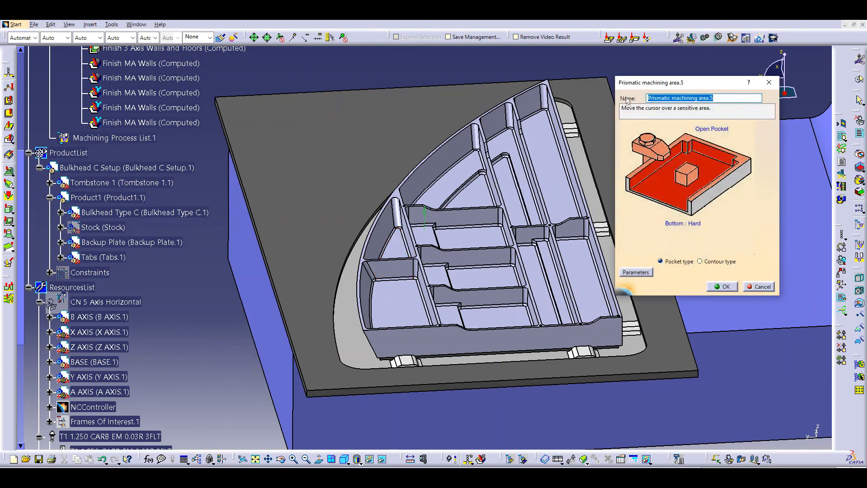
type("Closed Floor 5")
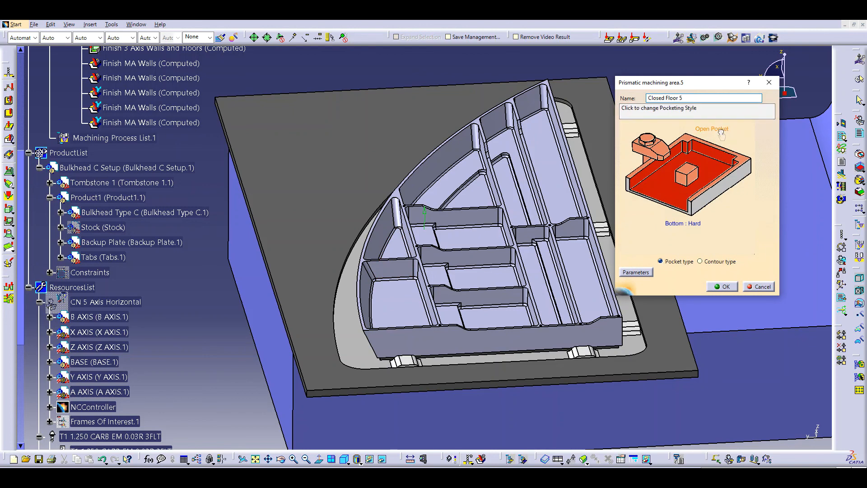
left_click(704, 171)
left_click(413, 305)
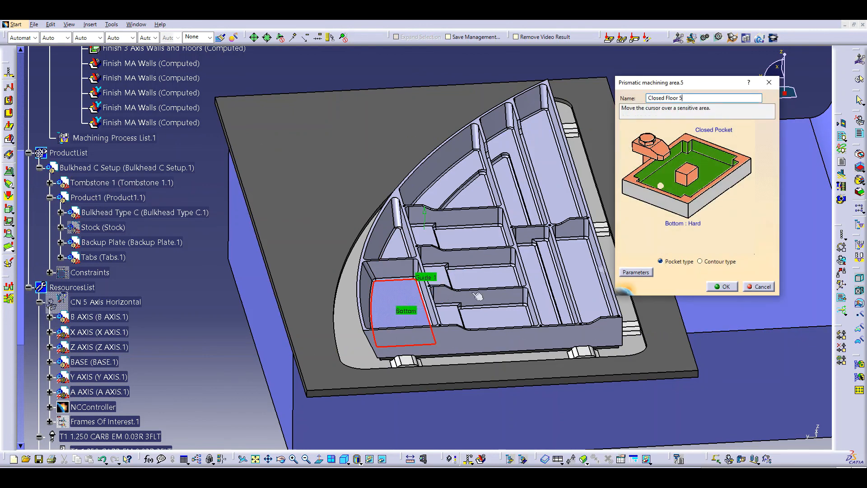
left_click(723, 288)
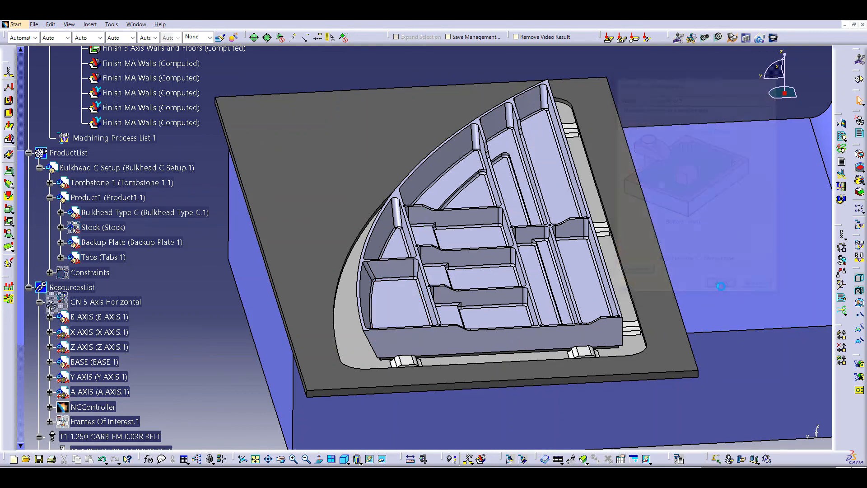
Create an open-pocket prismatic machining area named Open Floor 1 using the floor between the curved outer wall and the large triangular pocket as bottom
left_click(859, 166)
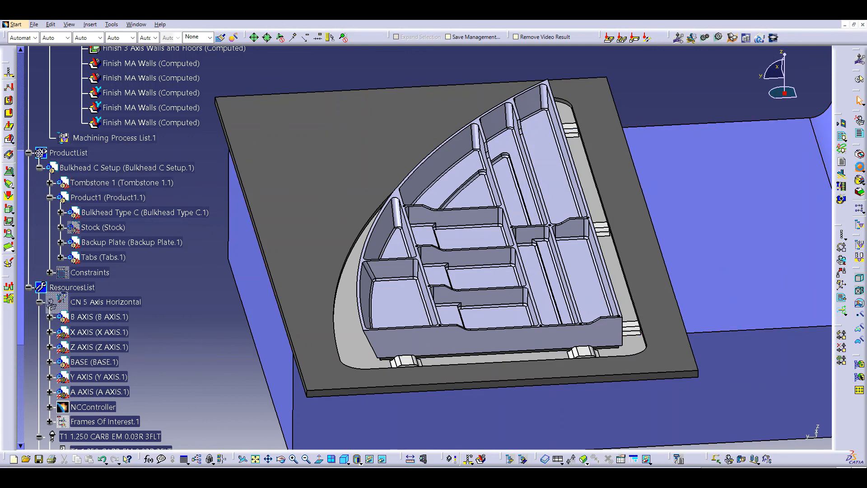
left_click_drag(723, 98, 636, 95)
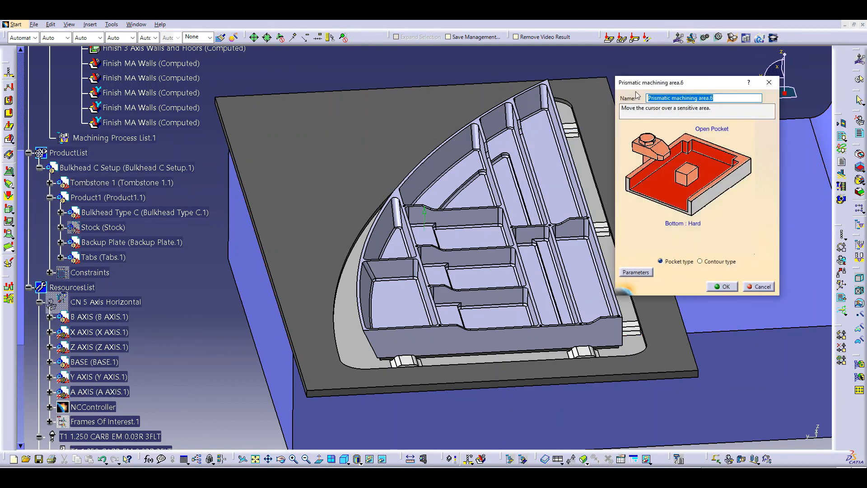
type("OP")
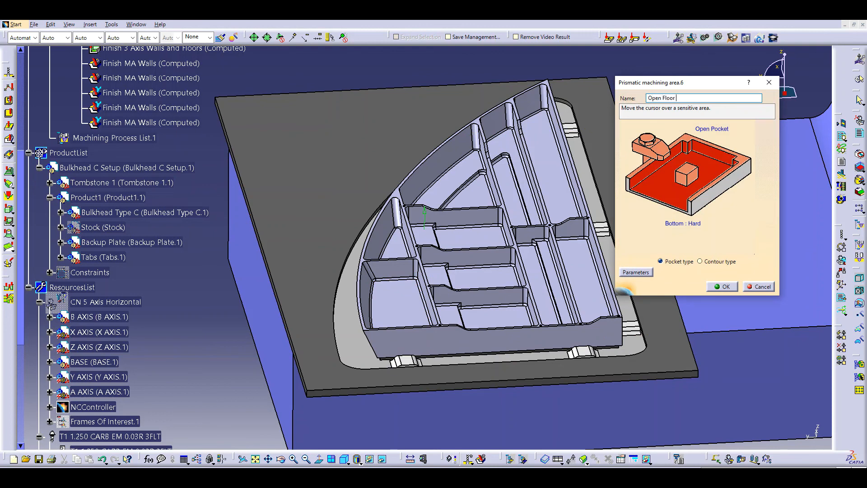
left_click_drag(681, 97, 648, 94)
key("ctrl+c")
left_click(686, 99)
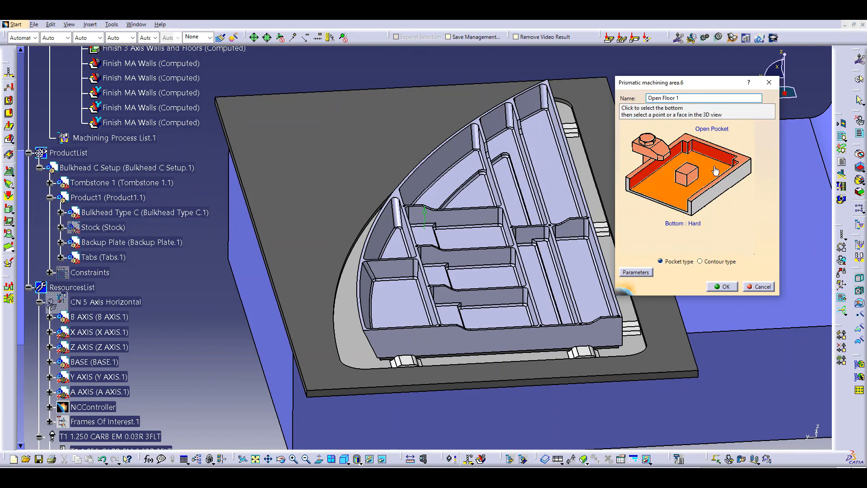
left_click(713, 169)
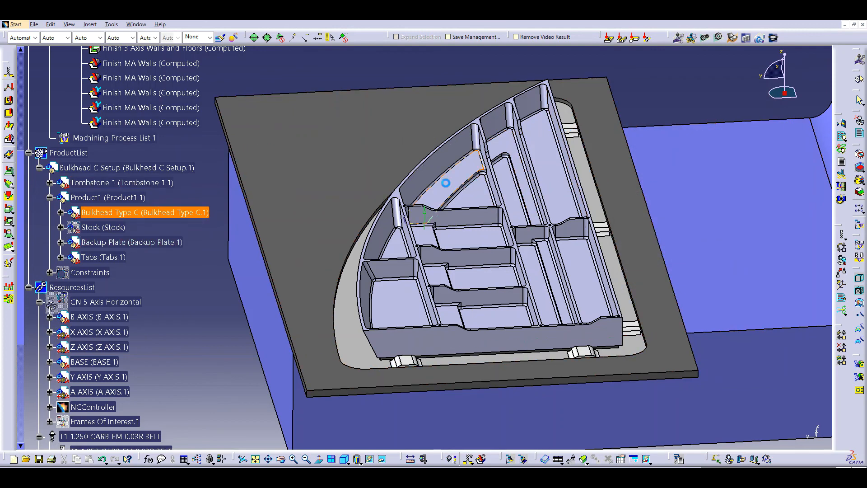
left_click(446, 183)
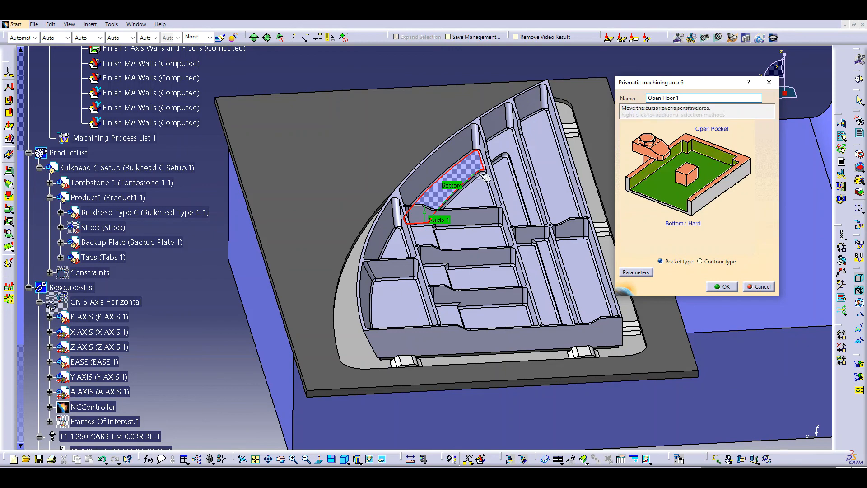
left_click(720, 288)
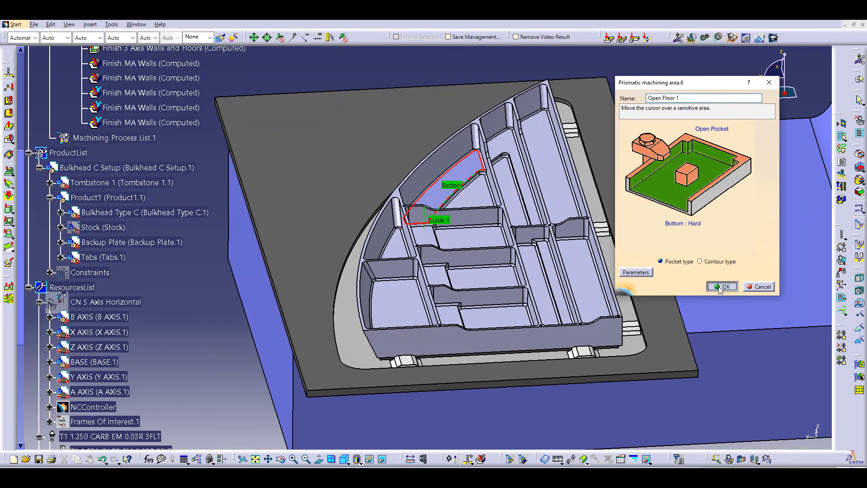
Create an open-pocket prismatic machining area named Open Floor 2 using the floor strip bordering the narrow upper pocket as bottom
left_click(860, 167)
left_click_drag(733, 99, 647, 92)
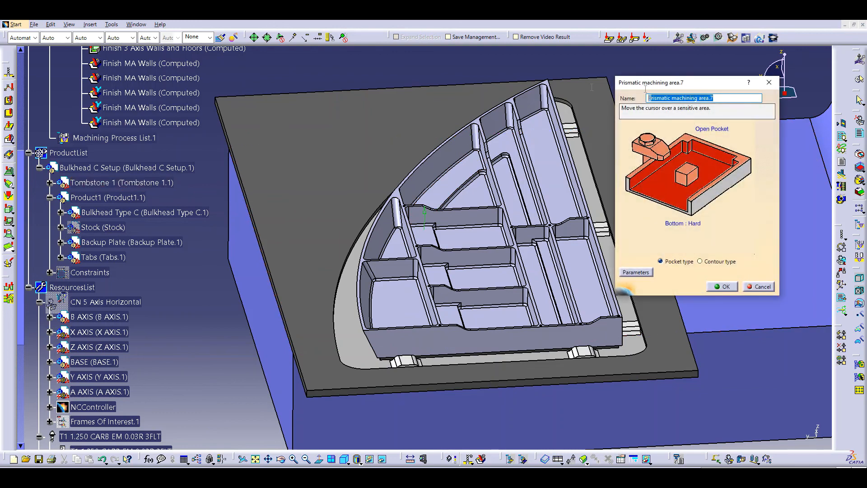
key("ctrl+v")
type("2")
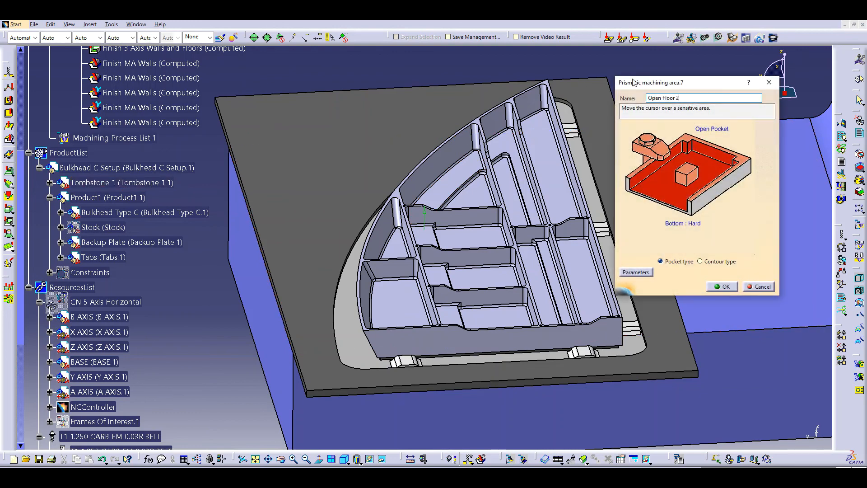
left_click(695, 163)
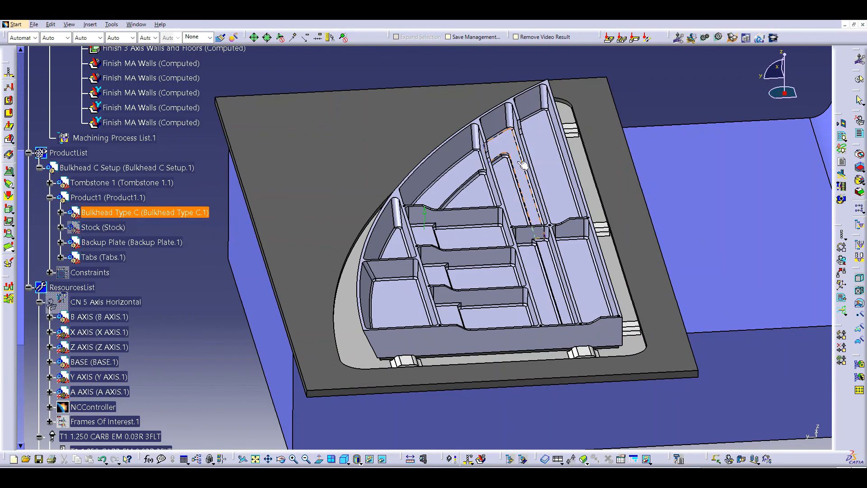
left_click(519, 167)
left_click(723, 286)
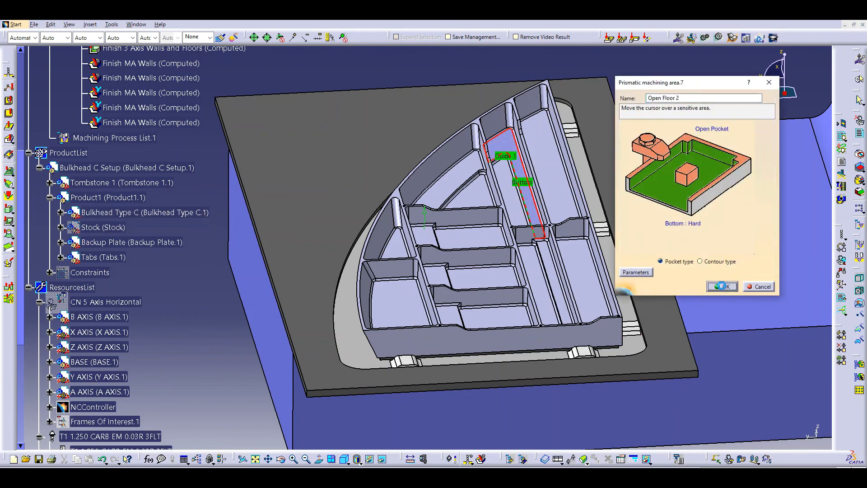
Sort the Manufacturing View by machining features and expand it to list the floor areas under Bulkhead Type C
middle_click_drag(630, 78, 644, 97)
left_click(859, 225)
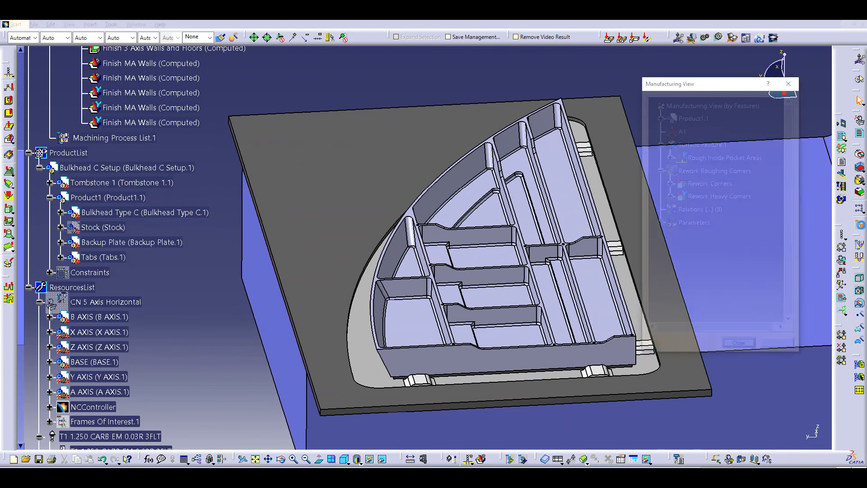
left_click_drag(720, 85, 687, 80)
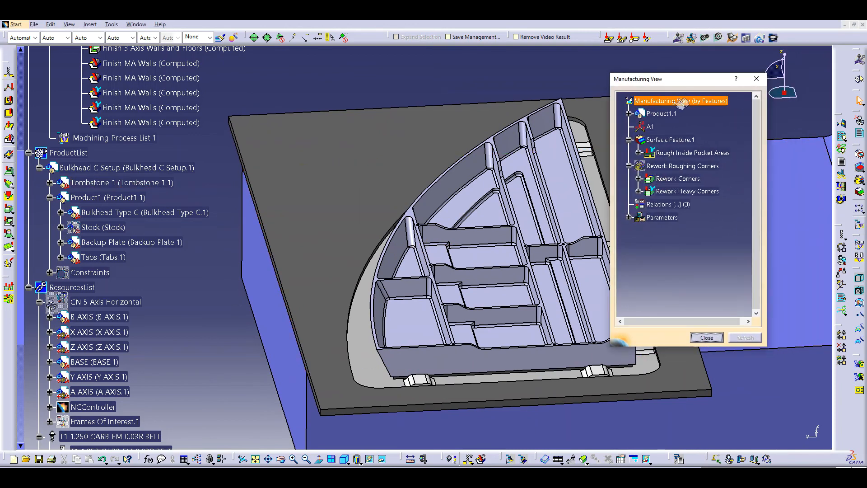
right_click(675, 103)
mouse_move(723, 241)
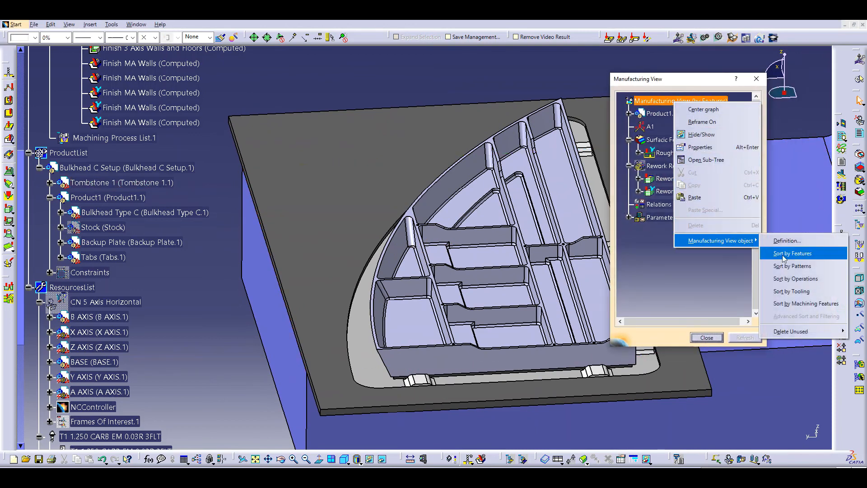
left_click(799, 303)
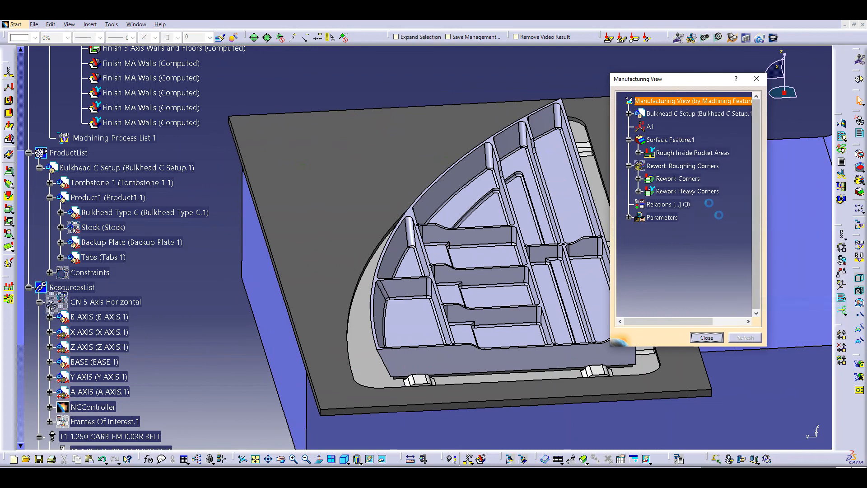
left_click(629, 114)
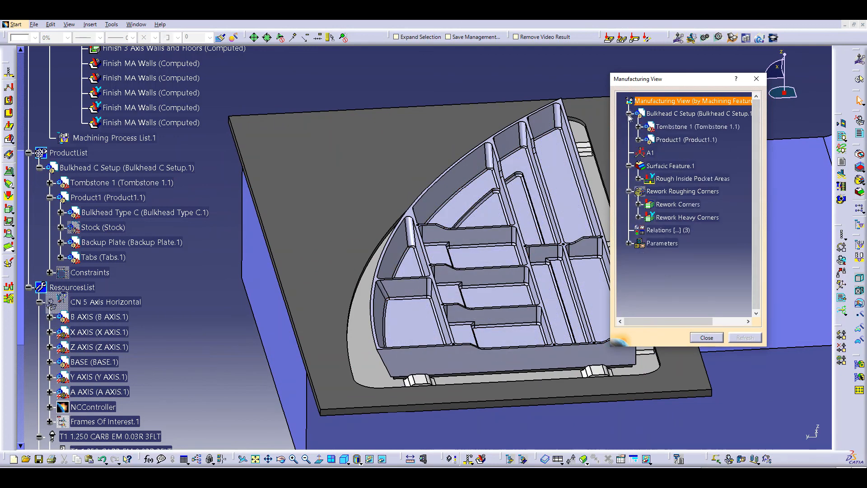
left_click(638, 140)
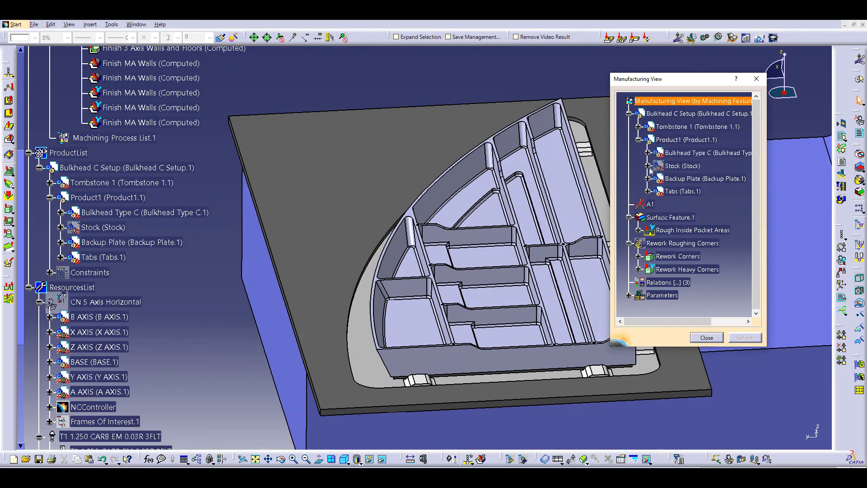
left_click(648, 152)
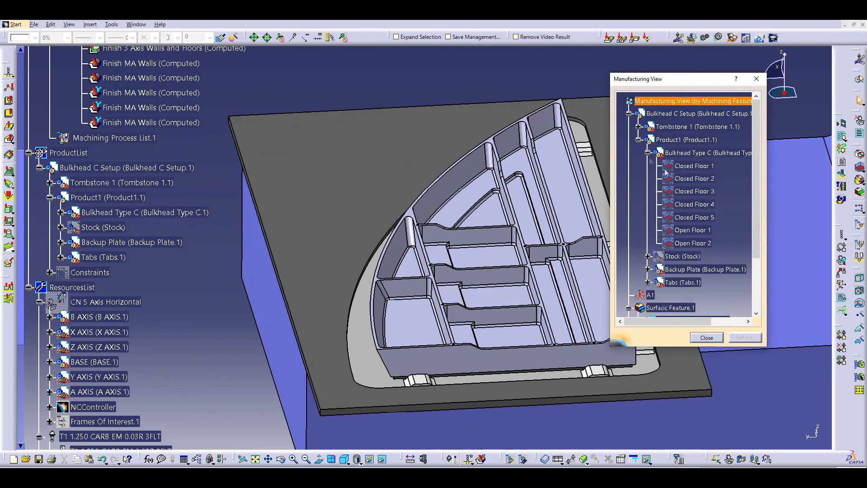
left_click(684, 153)
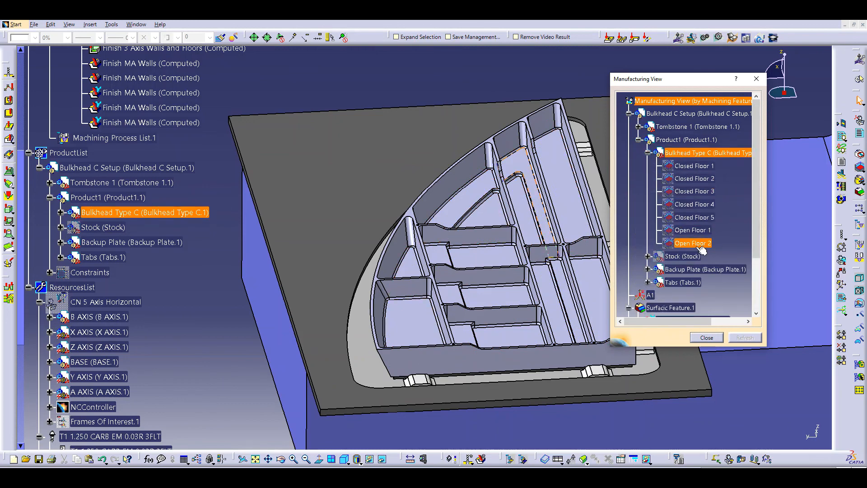
left_click_drag(681, 81, 685, 85)
middle_click_drag(499, 115, 433, 117)
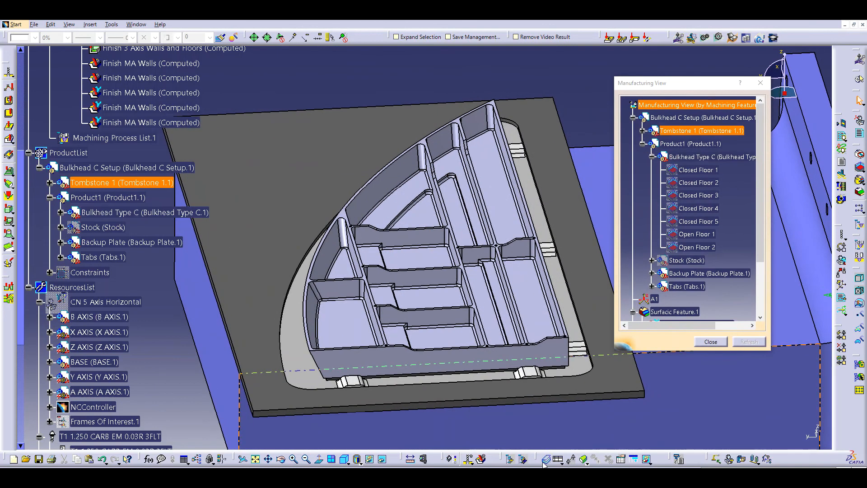
Apply the Mill Floors Net machining process to Closed Floor 1–5 and Open Floor 1–2, inserting it after the last Finish MA Walls operation
left_click(451, 460)
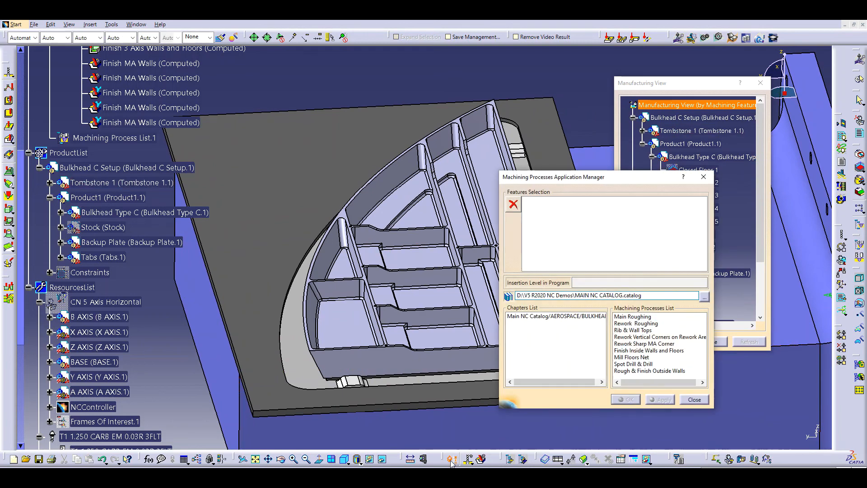
left_click_drag(602, 177, 433, 187)
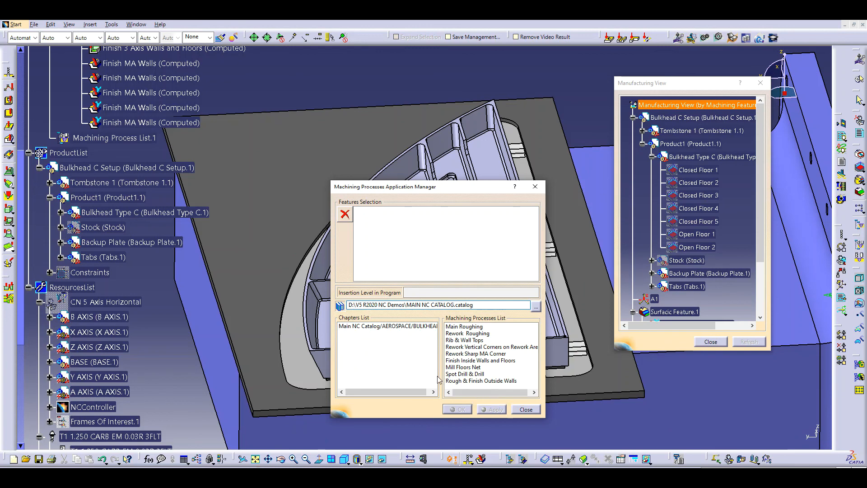
left_click(460, 368)
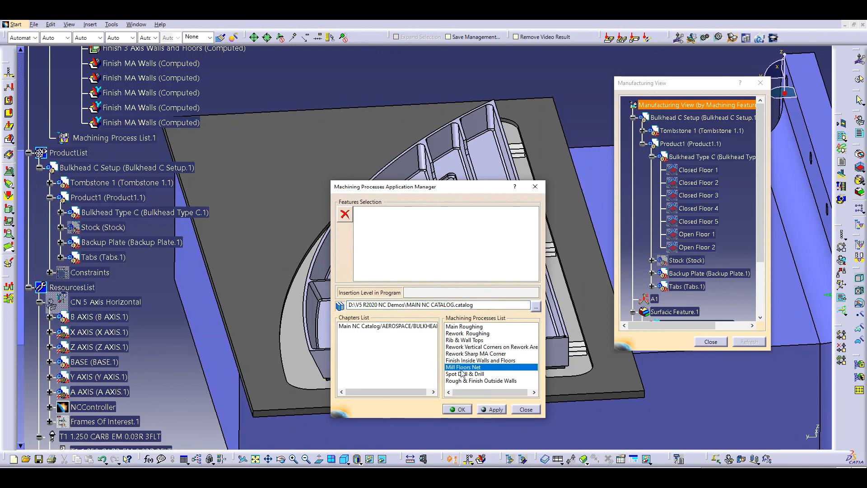
left_click(708, 170)
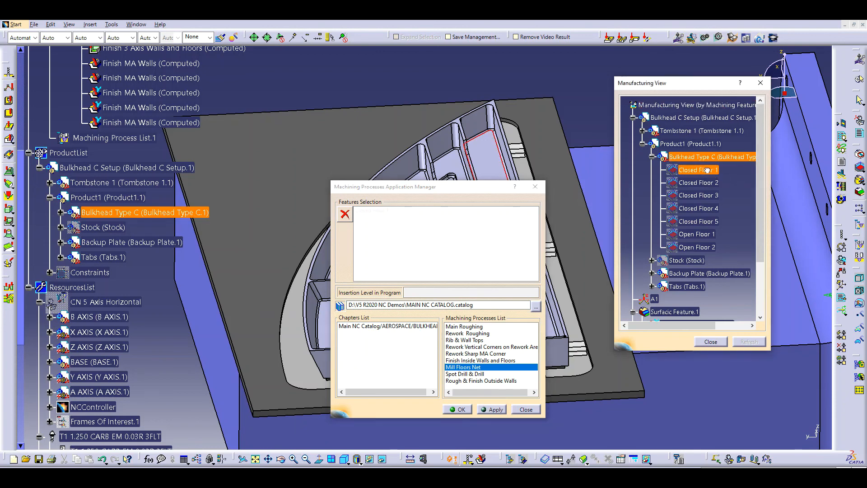
left_click(696, 248, "shift")
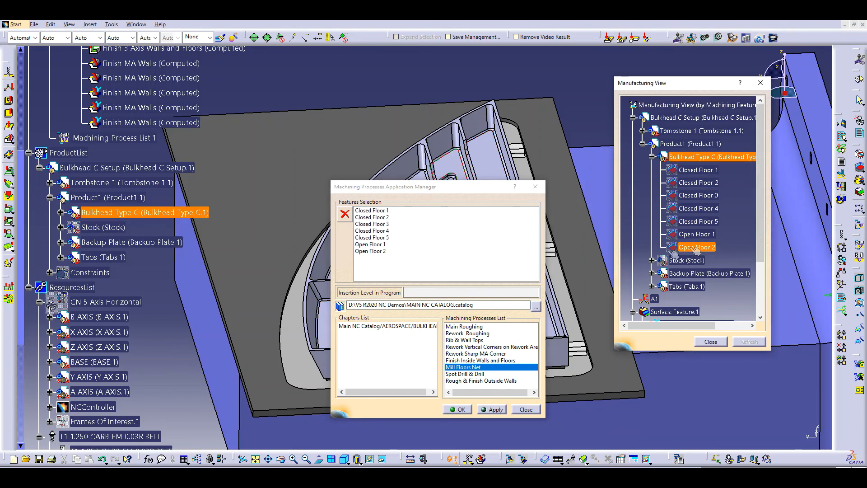
left_click(150, 122)
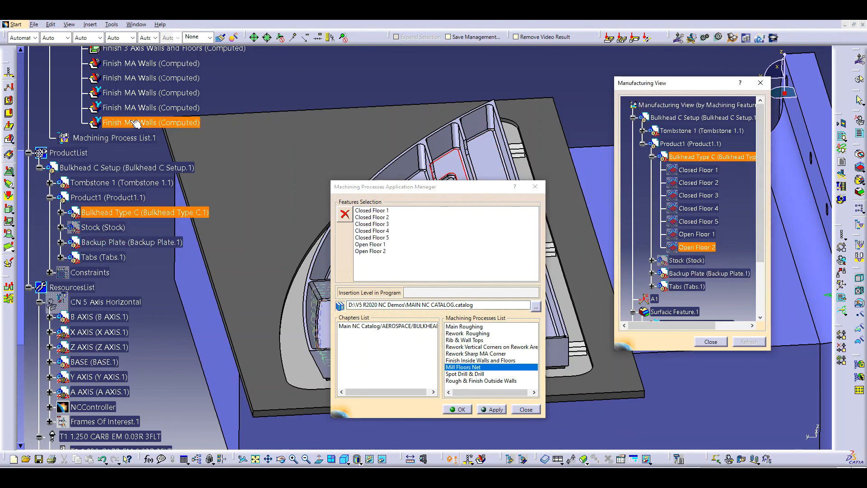
left_click(462, 410)
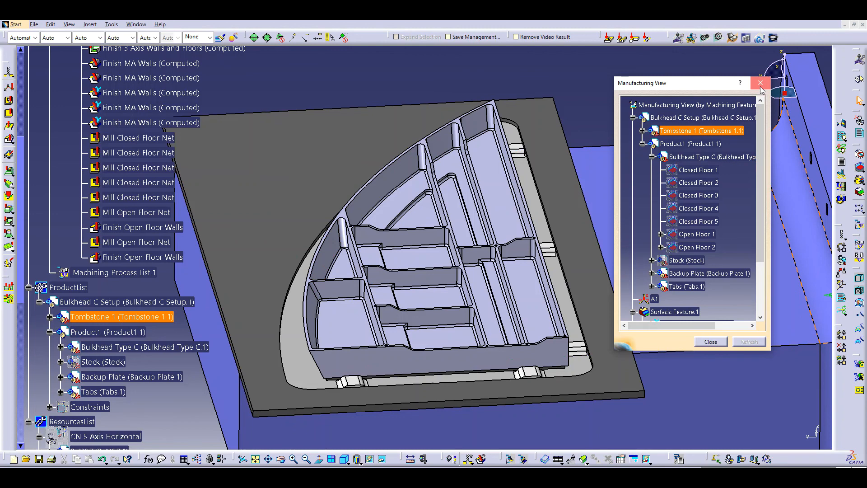
left_click(712, 342)
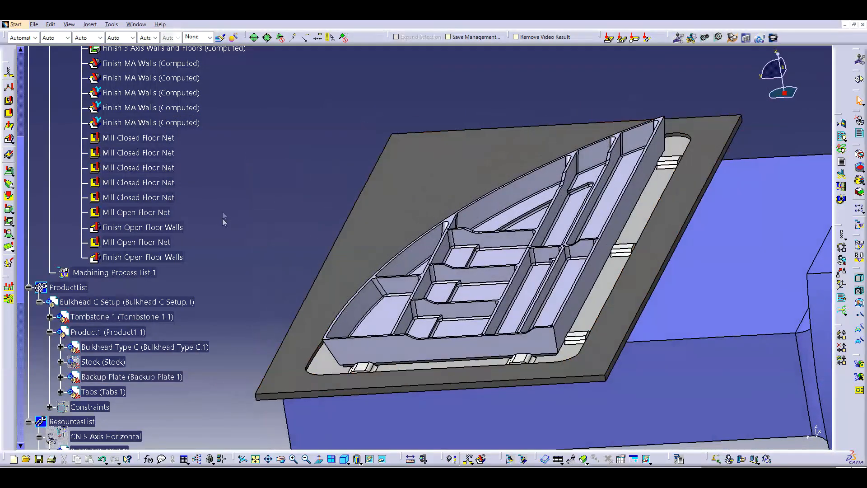
Compute and replay the tool paths of the five Mill Closed Floor Net operations in sequence
left_click(167, 138)
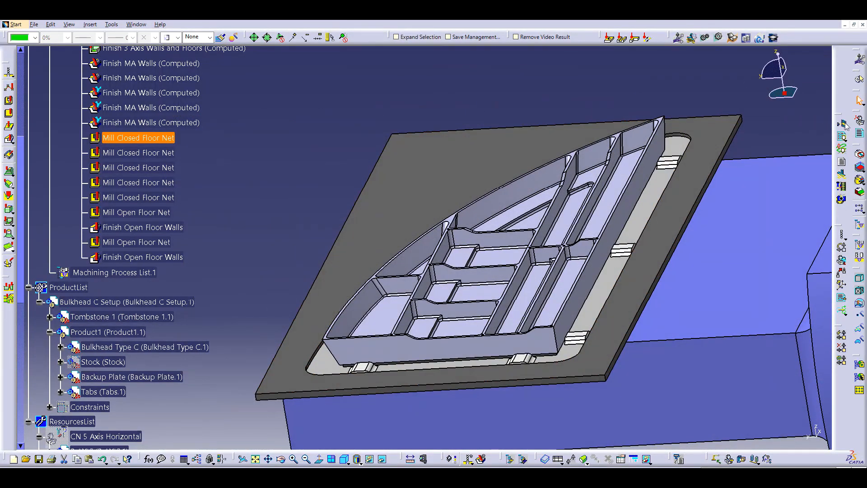
middle_click_drag(706, 172, 425, 253)
middle_click(602, 229)
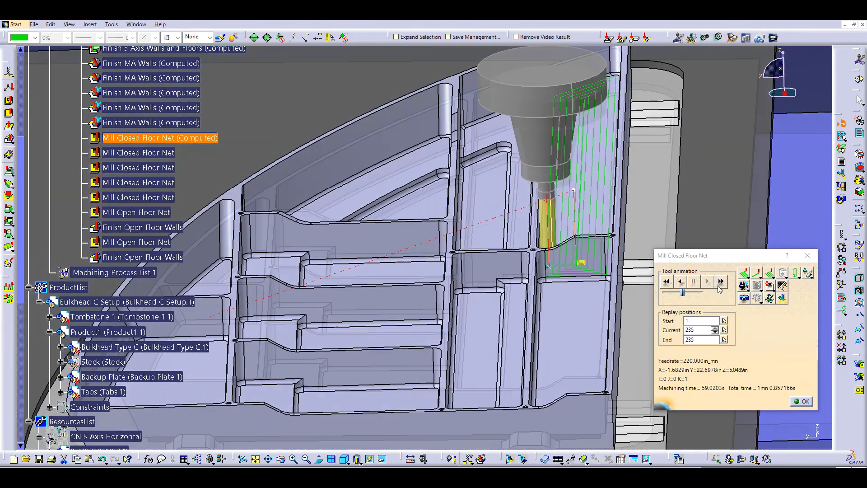
left_click(721, 282)
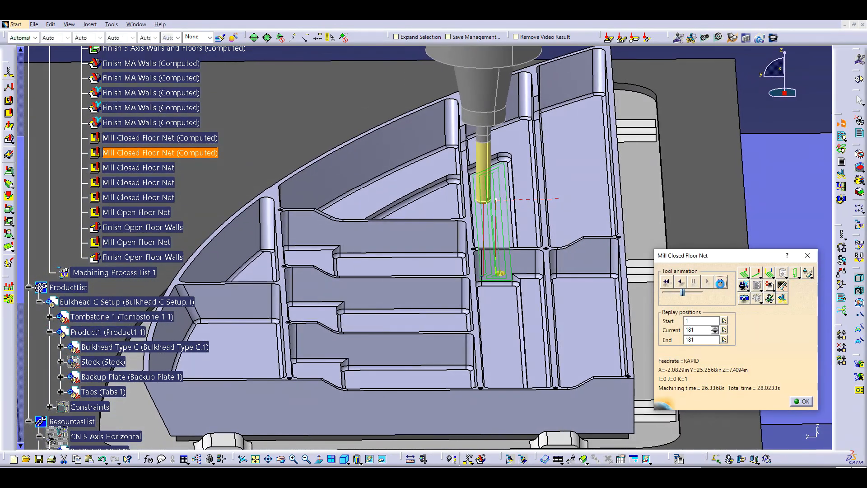
left_click(720, 282)
left_click(720, 282)
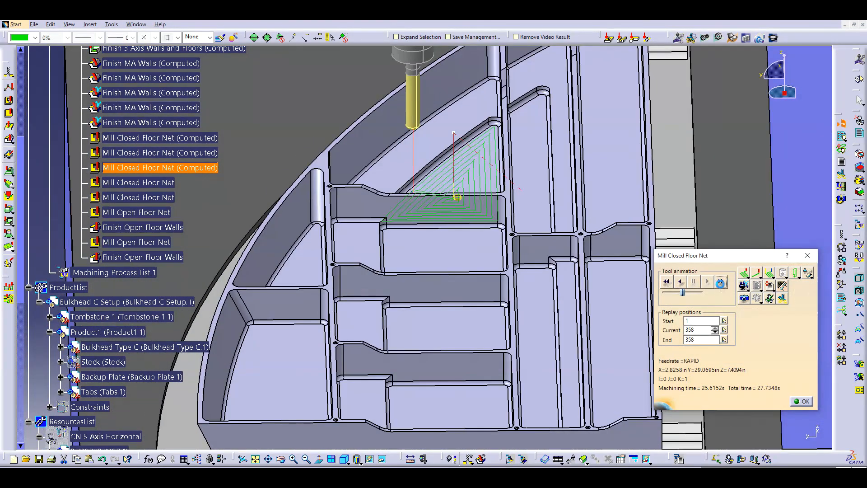
left_click(720, 281)
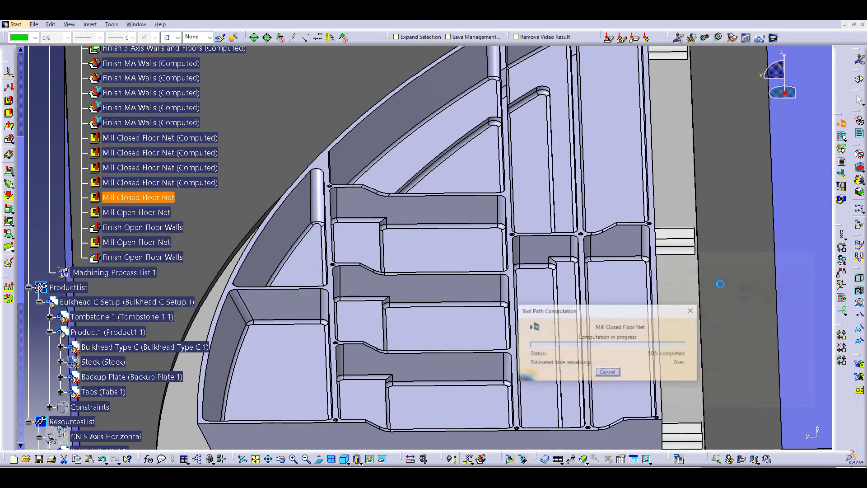
Compute and replay both Mill Open Floor Net operations together with their Finish Open Floor Walls operations
left_click(720, 282)
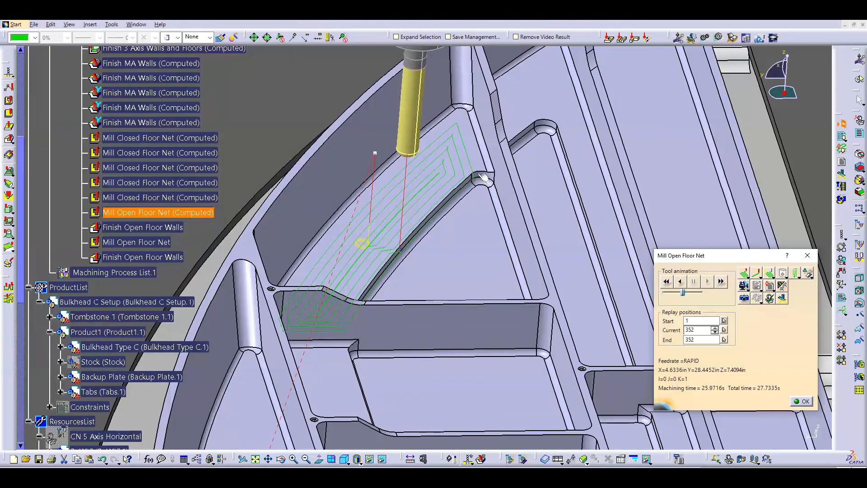
left_click(720, 282)
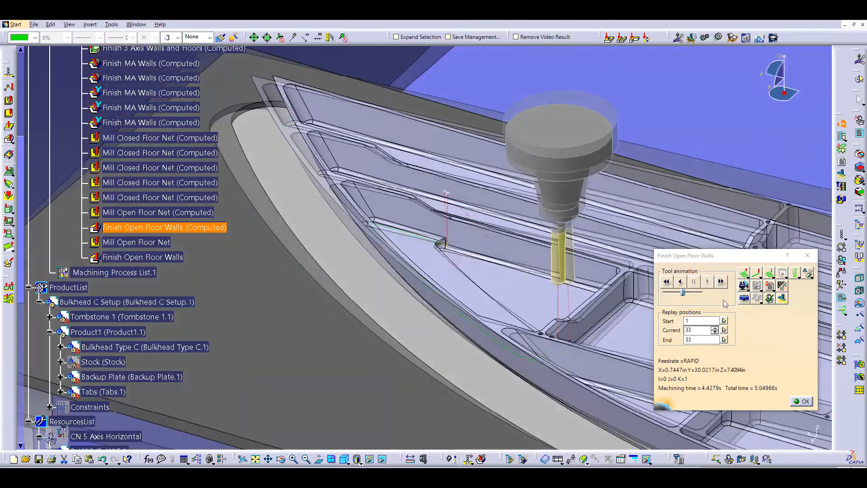
left_click(721, 282)
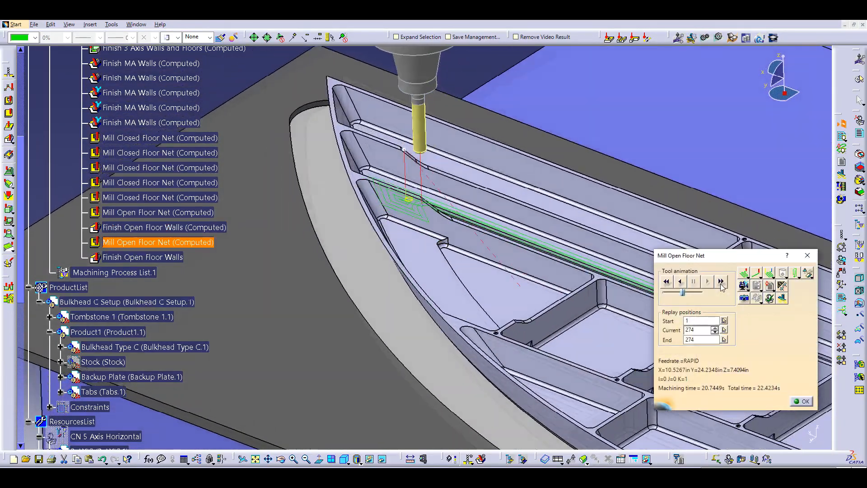
left_click(721, 283)
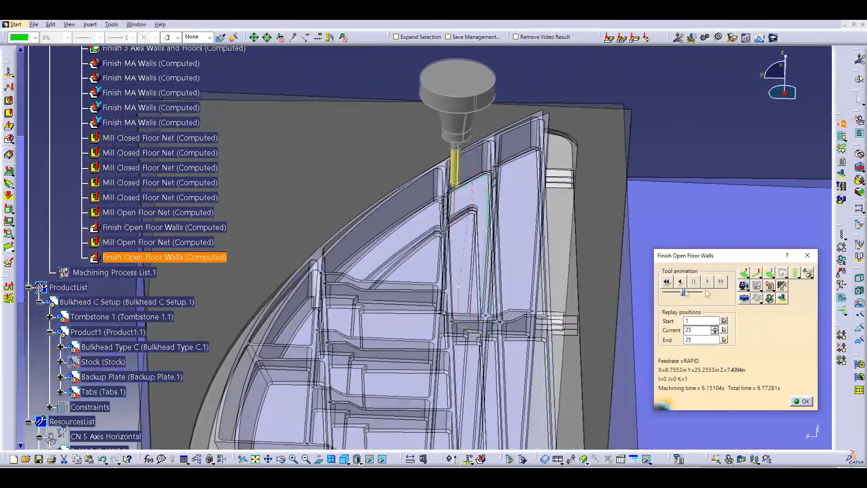
Simulate material removal through the last Finish Open Floor Walls operation and analyze the result for remaining material and gouges at 0.01 in tolerance
left_click(743, 286)
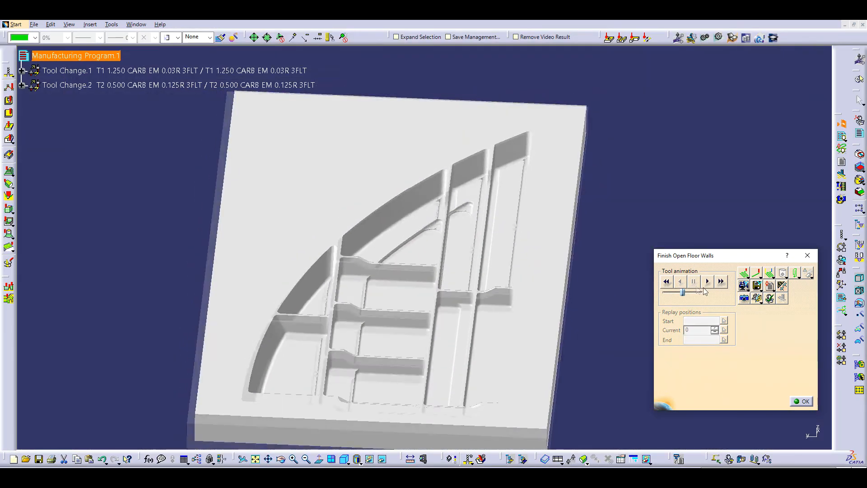
left_click(707, 281)
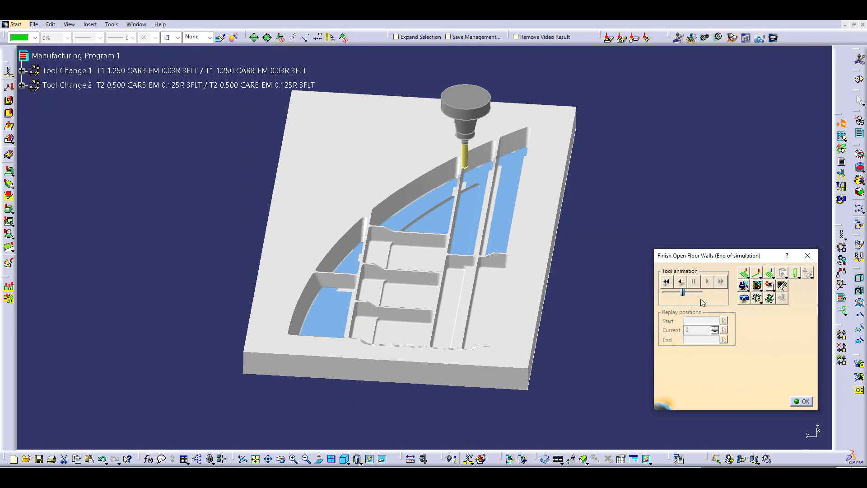
left_click(757, 299)
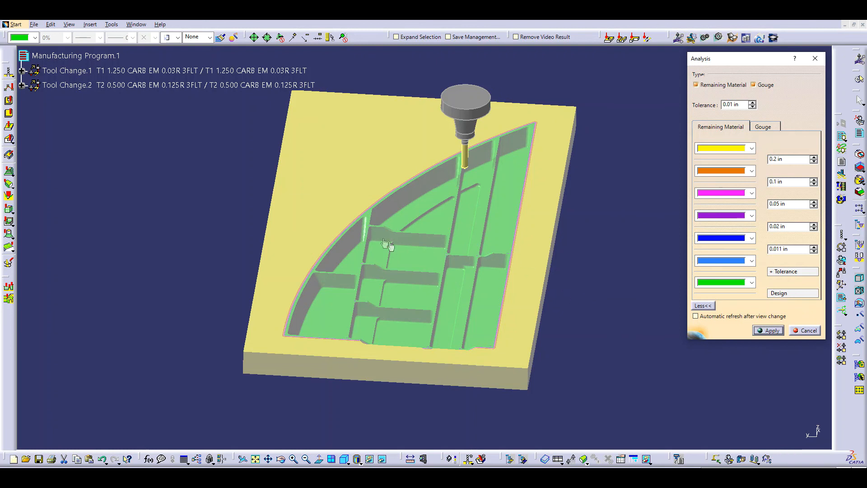
left_click(805, 331)
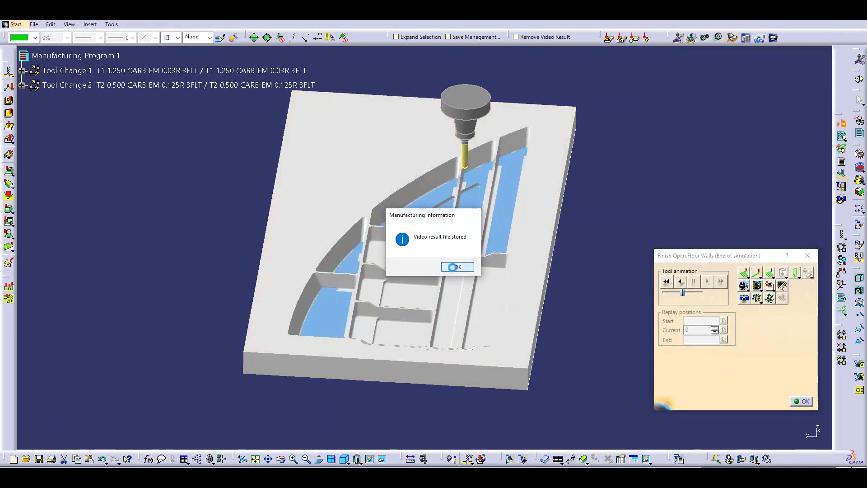
Store the video result on the last Finish Open Floor Walls operation and end its replay
left_click(453, 267)
left_click(805, 401)
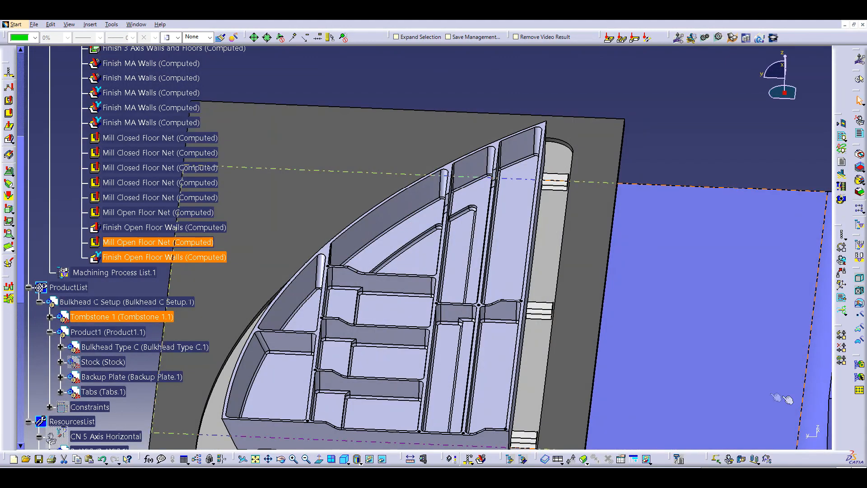
Start a machining pattern named Top Holes and open the selection of its hole points
middle_click_drag(430, 382, 410, 458, "ctrl")
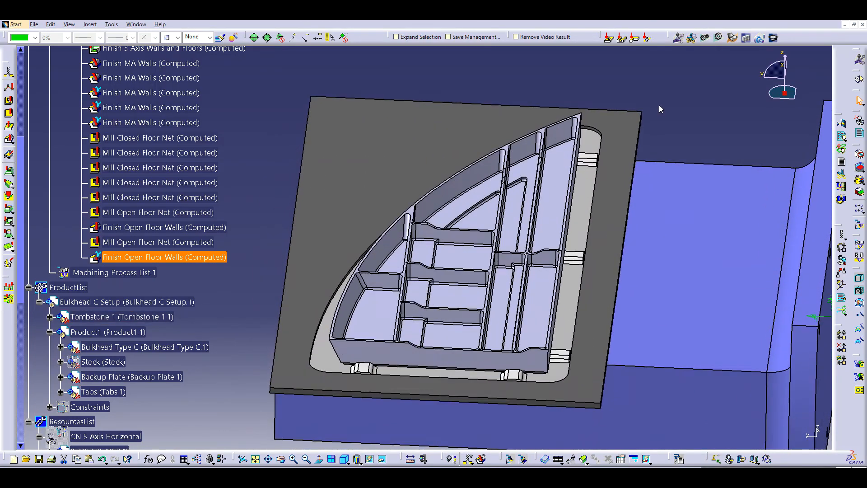
left_click(859, 209)
left_click_drag(760, 122, 692, 121)
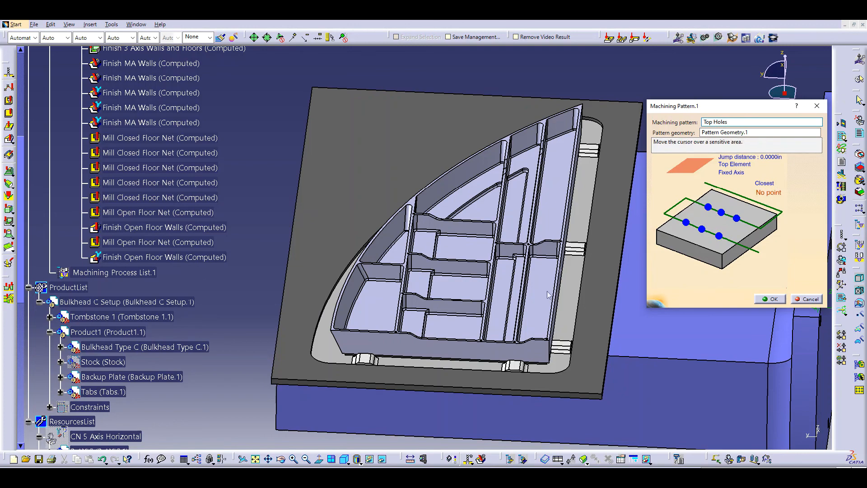
middle_click_drag(543, 321, 457, 201)
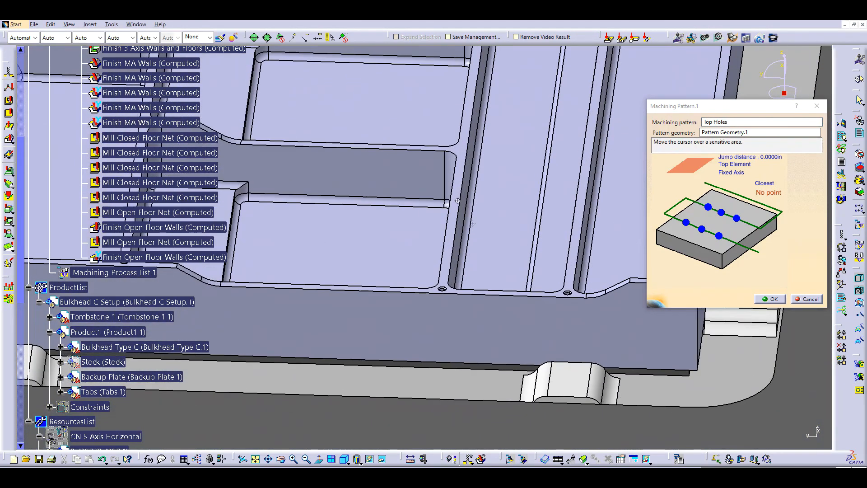
left_click(773, 193)
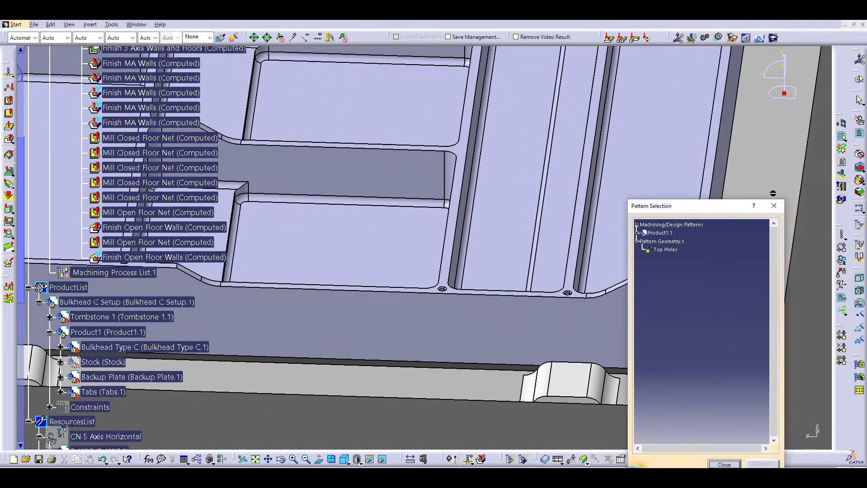
middle_click_drag(586, 296, 505, 155)
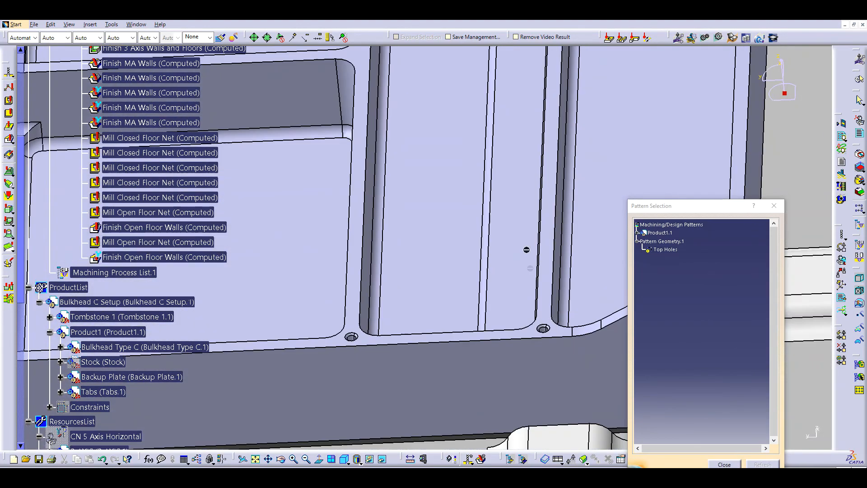
Locate the rib-top holes in the Bulkhead Type C tree and use both 1/8 Holes patterns as the points of Top Holes
right_click(544, 330)
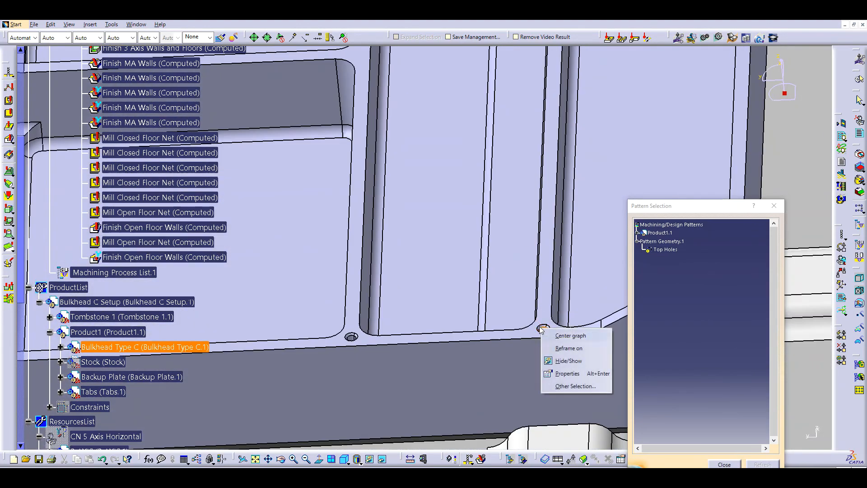
left_click(561, 332)
middle_click_drag(562, 333, 145, 227)
left_click(137, 217)
left_click(141, 247)
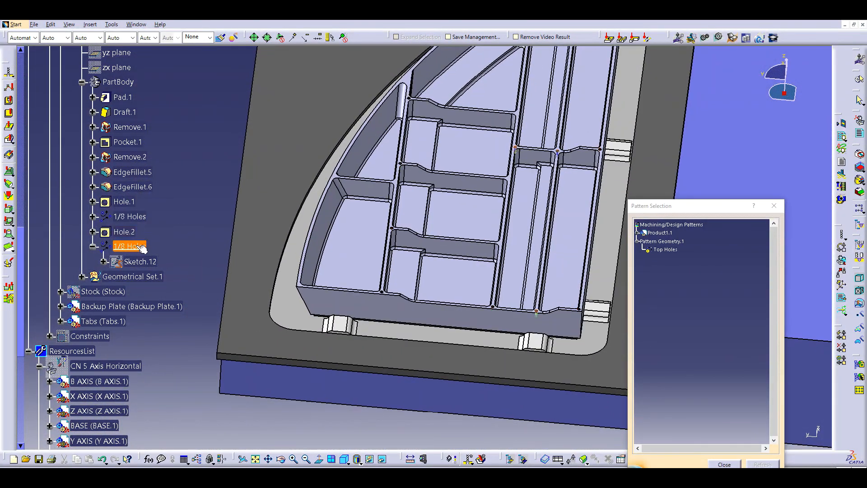
left_click(138, 217)
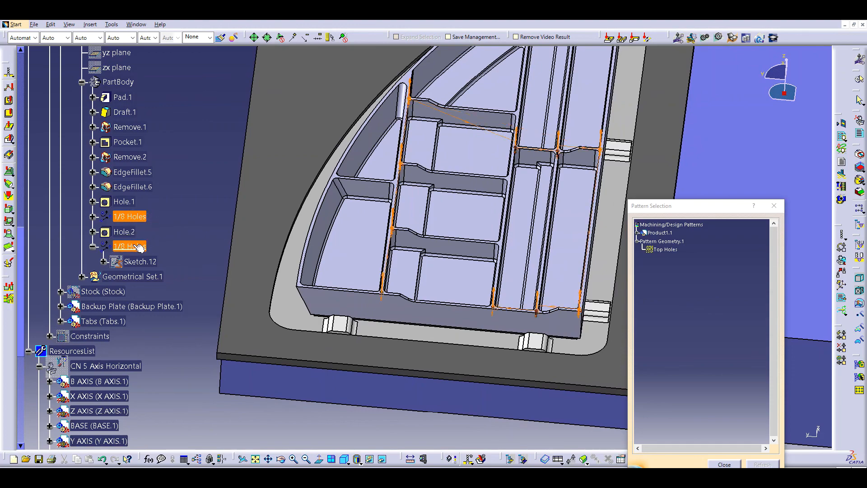
double_click(693, 289)
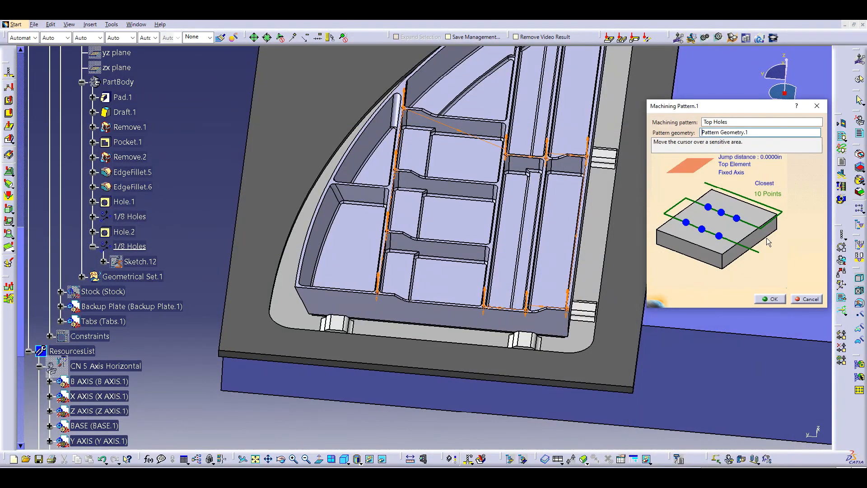
left_click(778, 299)
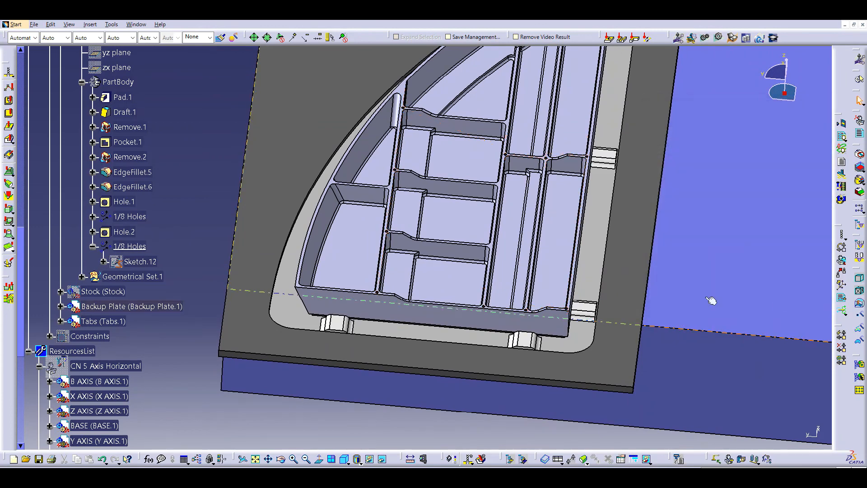
Collapse the Bulkhead Type C branch and open the Manufacturing View at the Top Holes pattern
left_click_drag(20, 241, 11, 171)
left_click(60, 224)
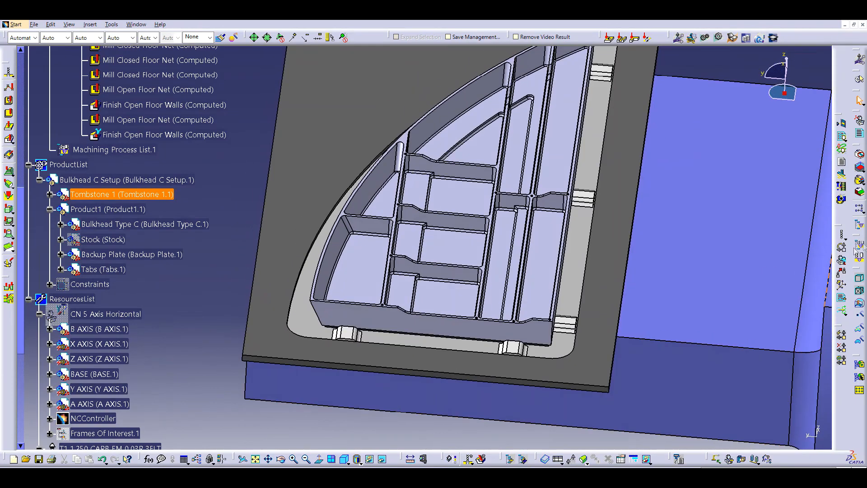
left_click(861, 225)
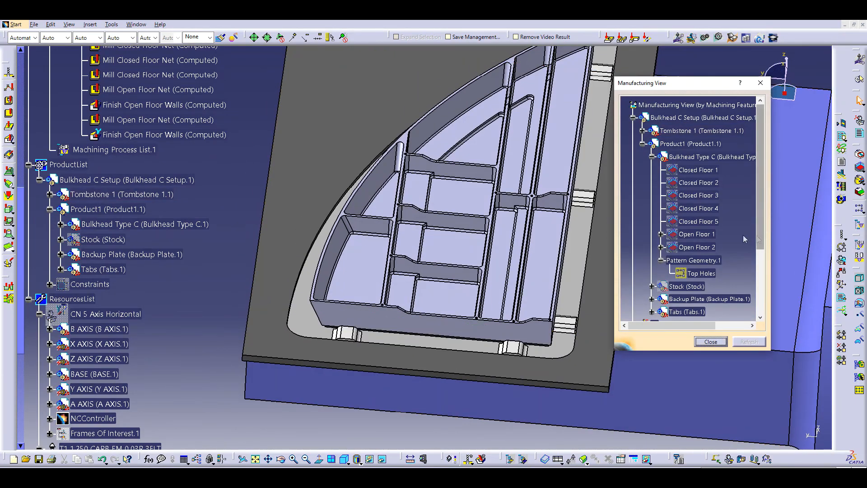
scroll(710, 238, "down", 1)
scroll(712, 239, "down", 2)
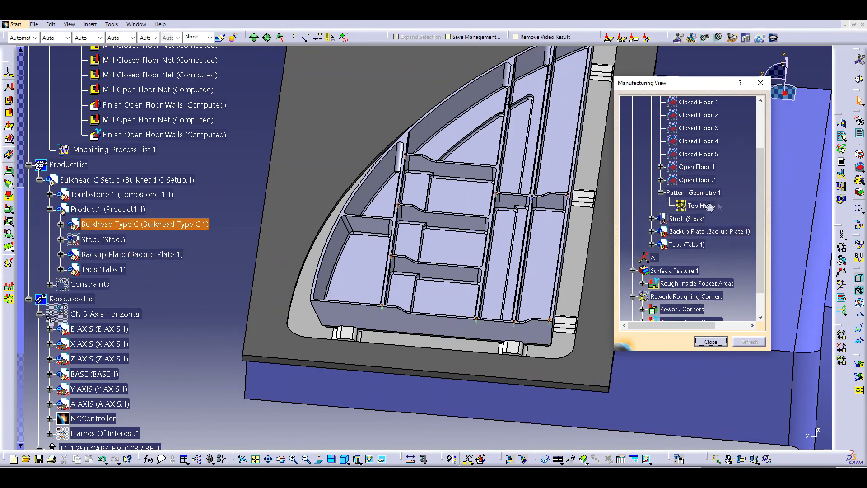
middle_click_drag(510, 396, 489, 417)
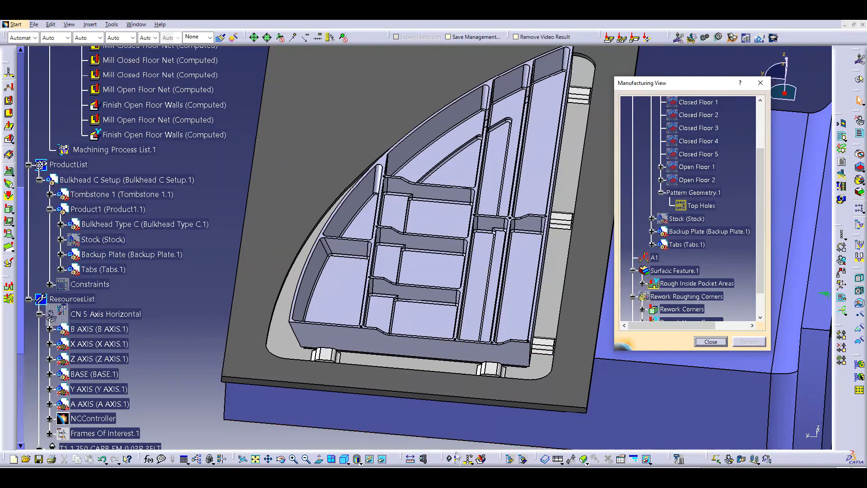
Apply the Spot Drill & Drill machining process to Top Holes, inserting it after the last Finish Open Floor Walls operation
left_click(452, 459)
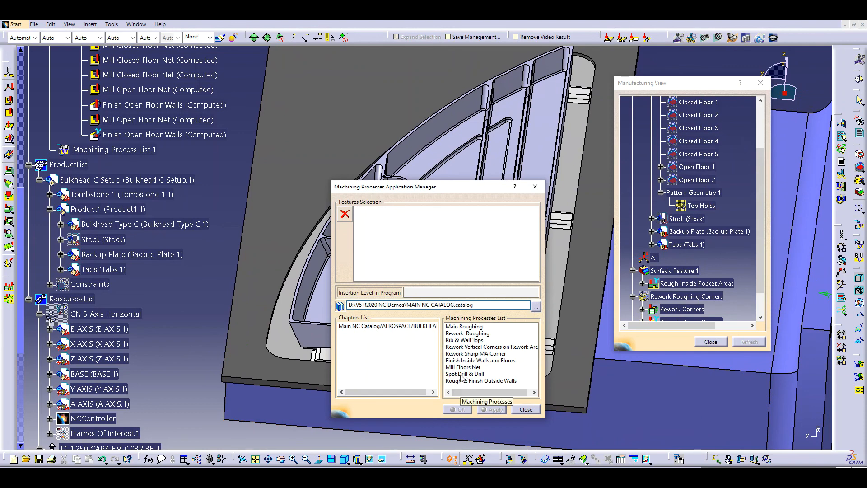
left_click(460, 374)
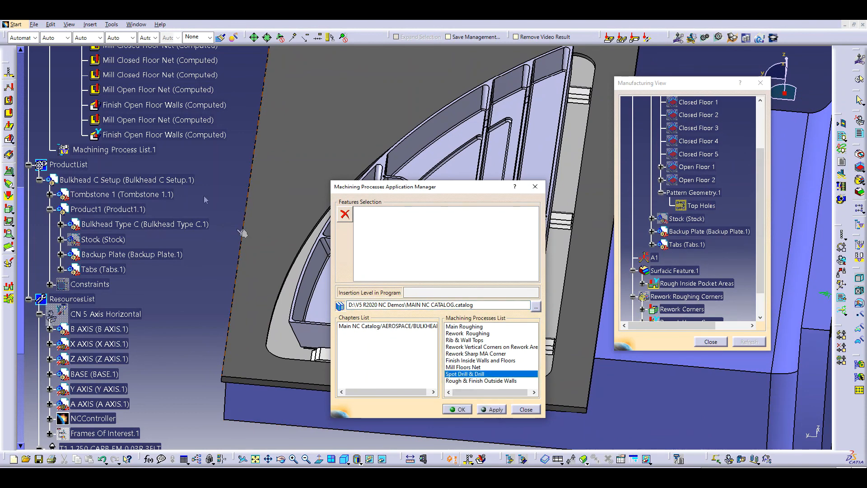
left_click(173, 135)
left_click(701, 206)
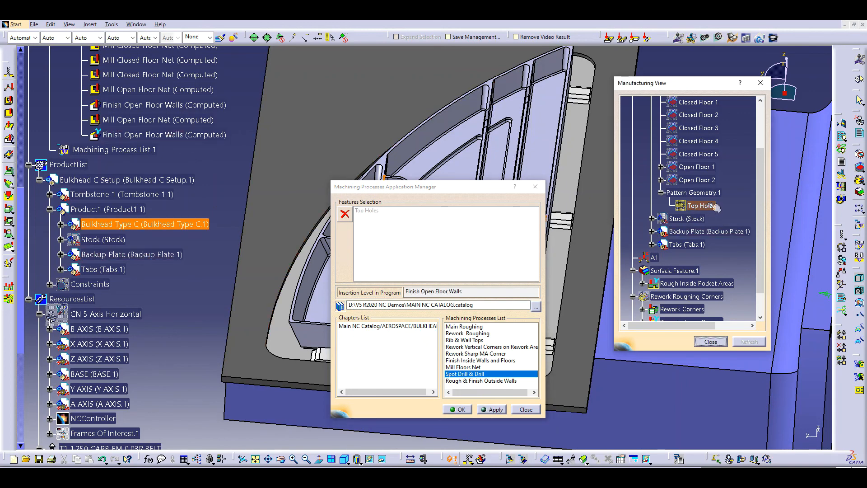
left_click(457, 409)
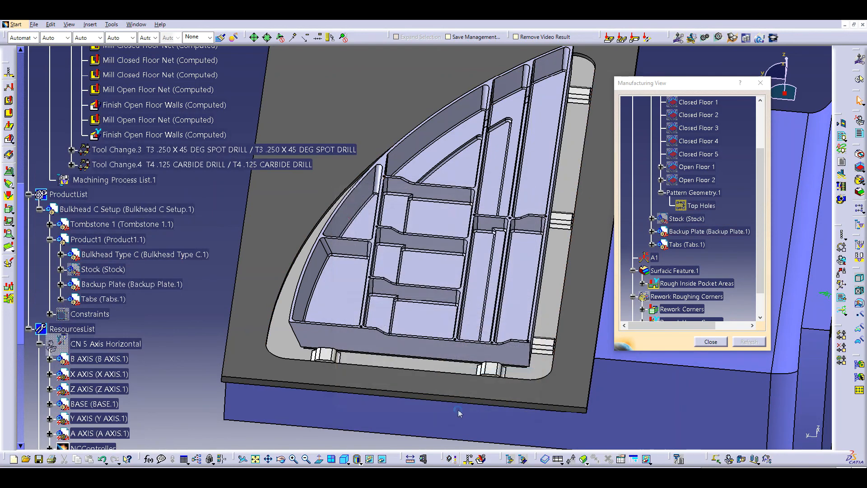
left_click(711, 342)
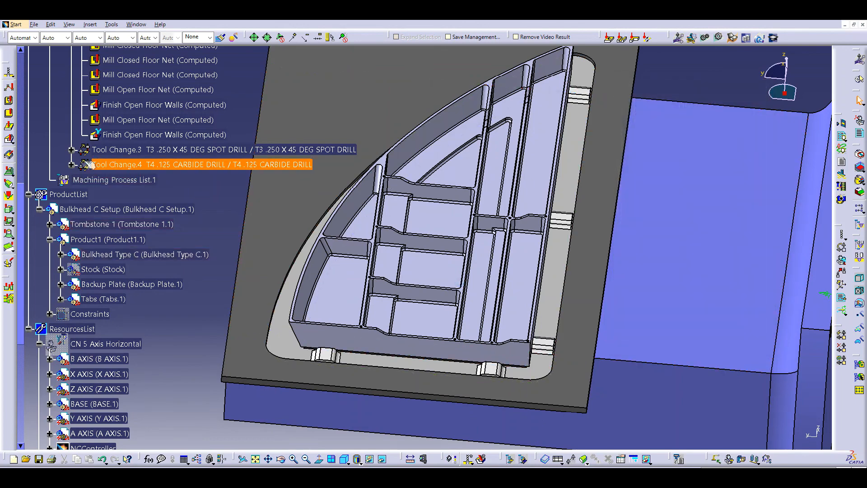
Expand Tool Change.3 and Tool Change.4, compute Spot Drill and Countersink, and replay its tool path to the end
left_click(72, 164)
left_click(71, 149)
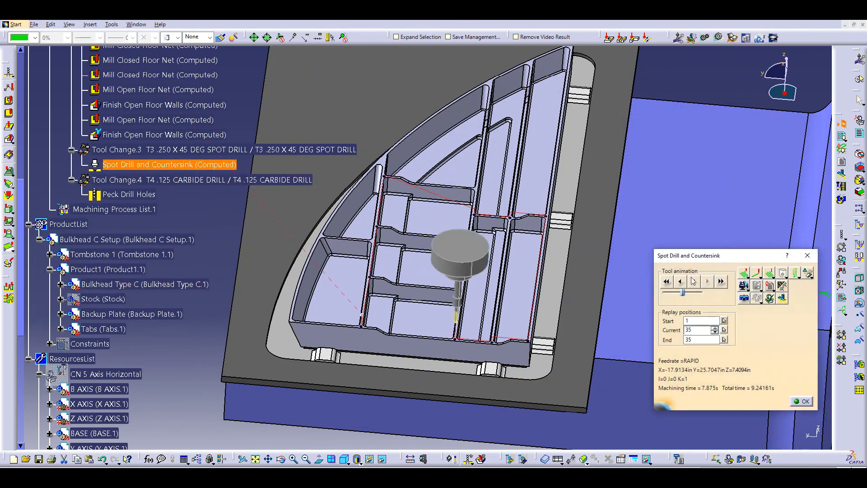
middle_click_drag(495, 288, 502, 161, "ctrl")
left_click(406, 222)
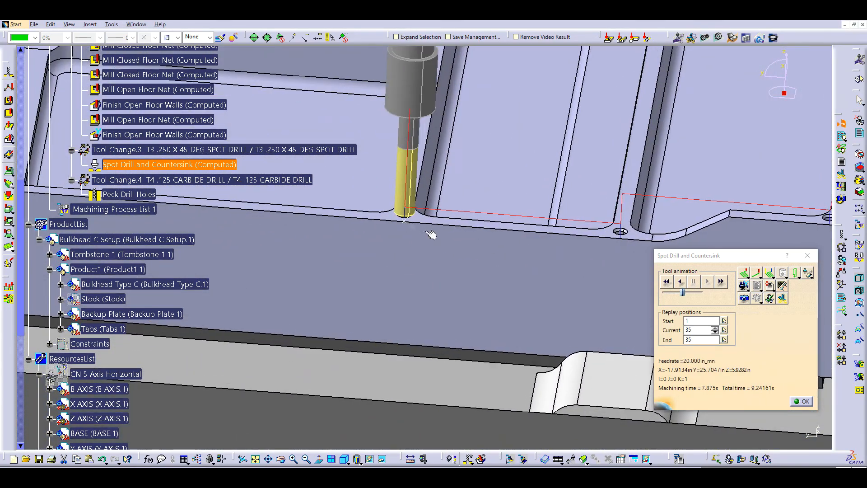
middle_click_drag(432, 234, 600, 277, "ctrl")
left_click(721, 283)
left_click(721, 282)
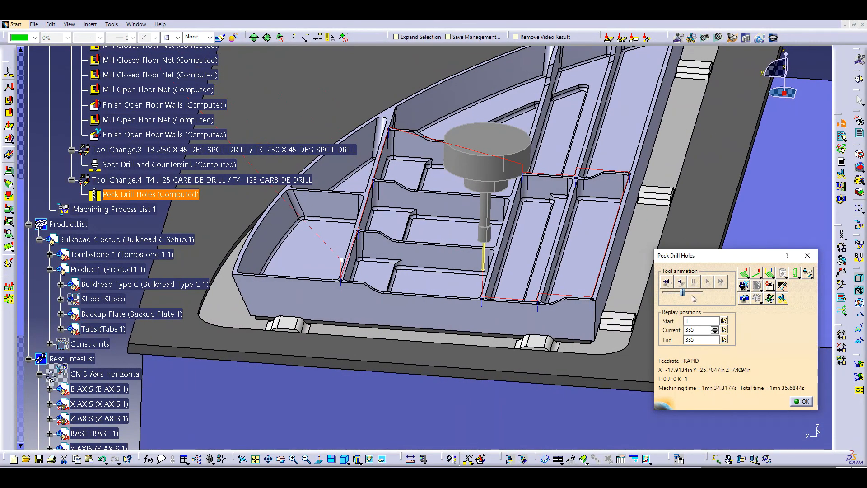
Run the video material-removal simulation of Peck Drill Holes on the machined stock, store the video result and close the replay
left_click(743, 286)
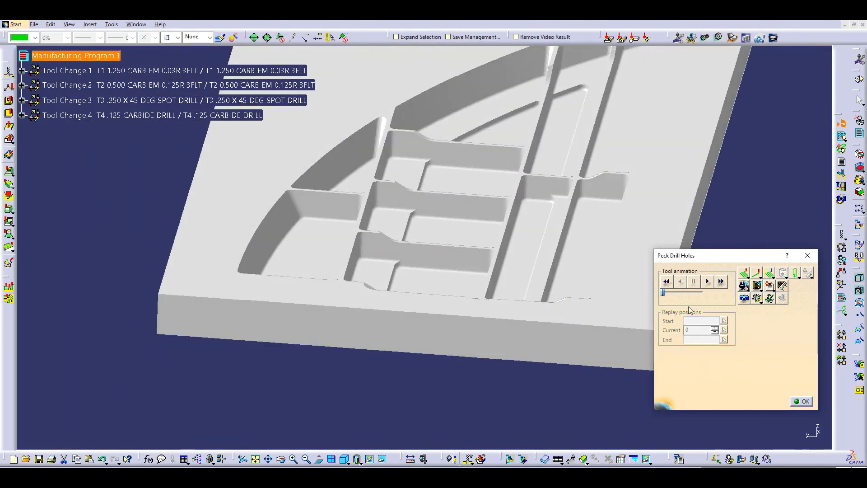
left_click(707, 284)
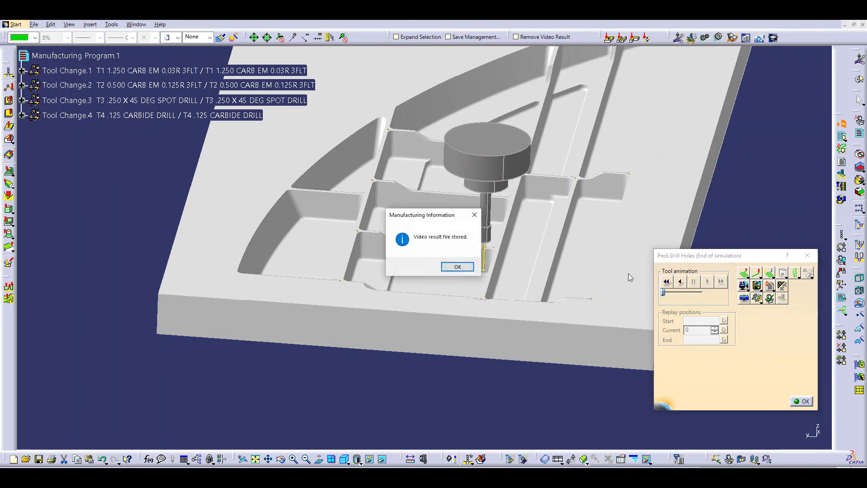
left_click(459, 267)
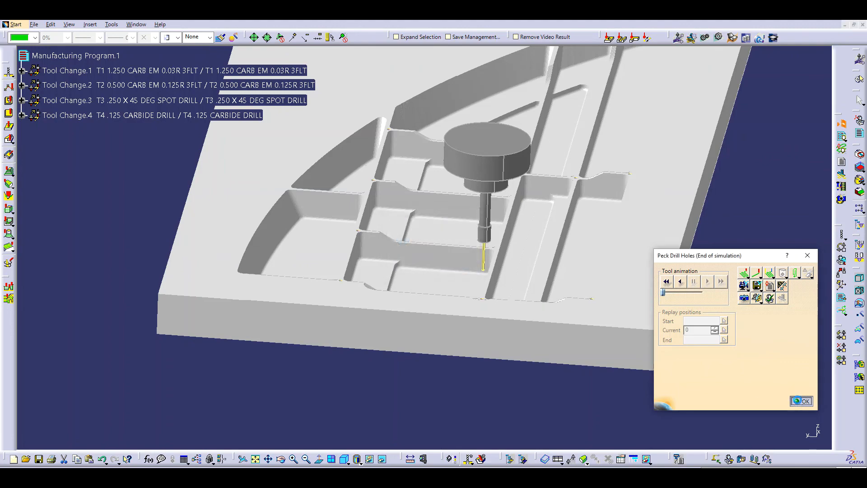
left_click(802, 400)
Apply the Rough & Finish Outside Walls machining process from MAIN NC CATALOG, inserting it after Peck Drill Holes
middle_click_drag(403, 261, 445, 397)
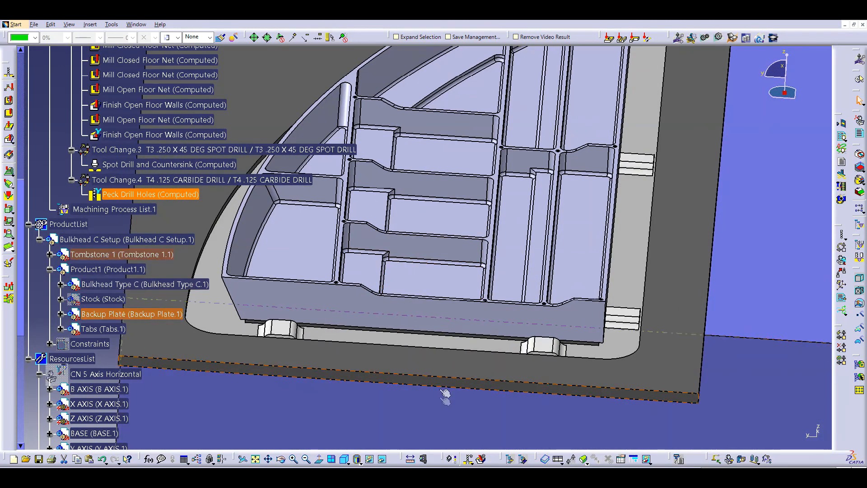
left_click(452, 459)
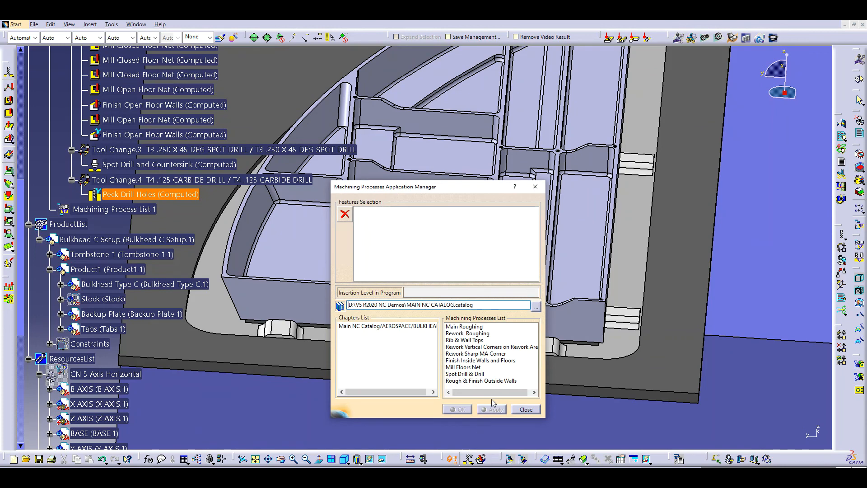
left_click(474, 381)
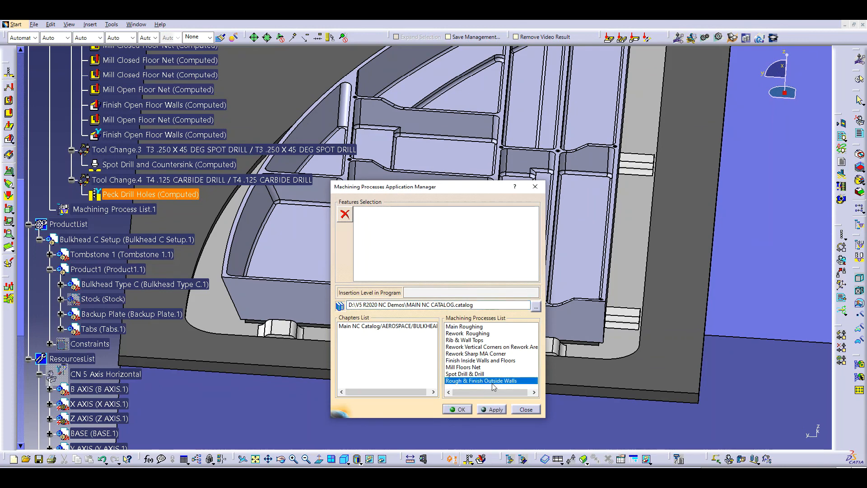
left_click(166, 195)
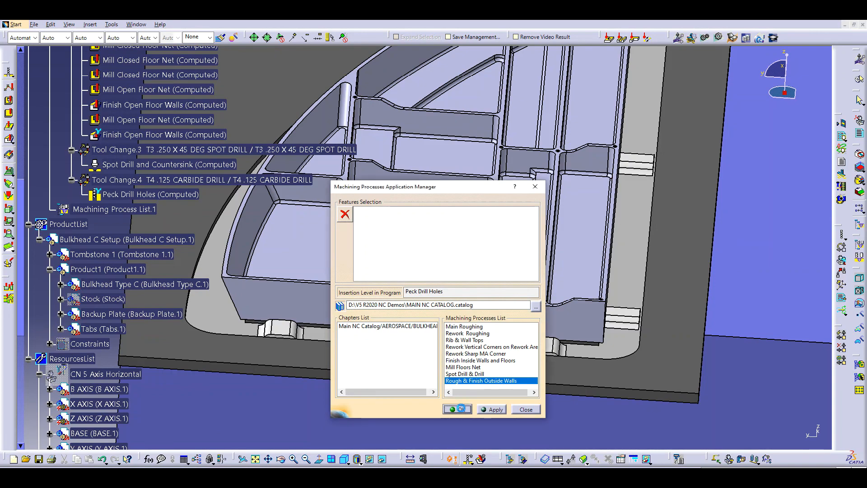
left_click(466, 409)
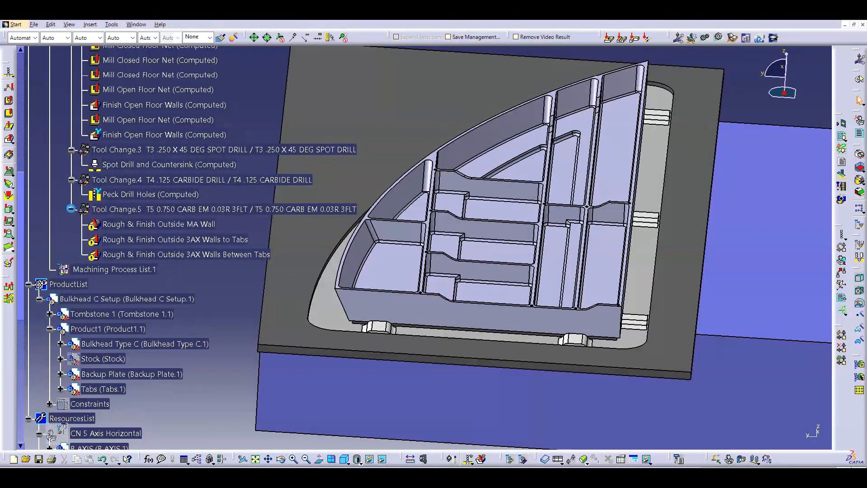
Open Rough & Finish Outside MA Wall with the specification tree hidden and set the straight outside wall adjoining the curved wall as start element
left_click(151, 237)
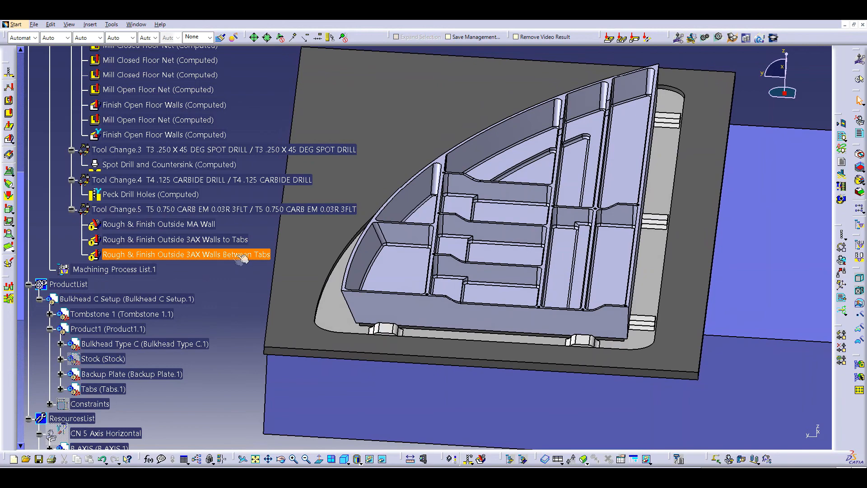
double_click(171, 224)
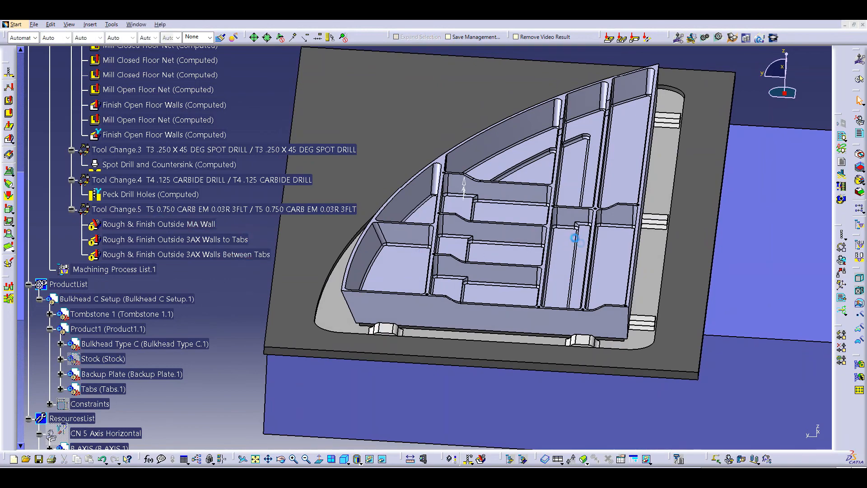
key("F3")
middle_click_drag(532, 252, 446, 235)
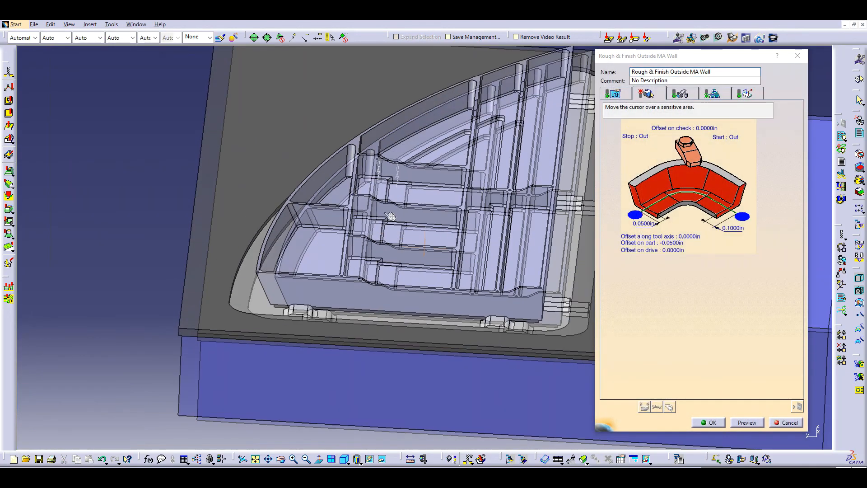
left_click_drag(652, 58, 661, 56)
middle_click_drag(510, 208, 445, 271)
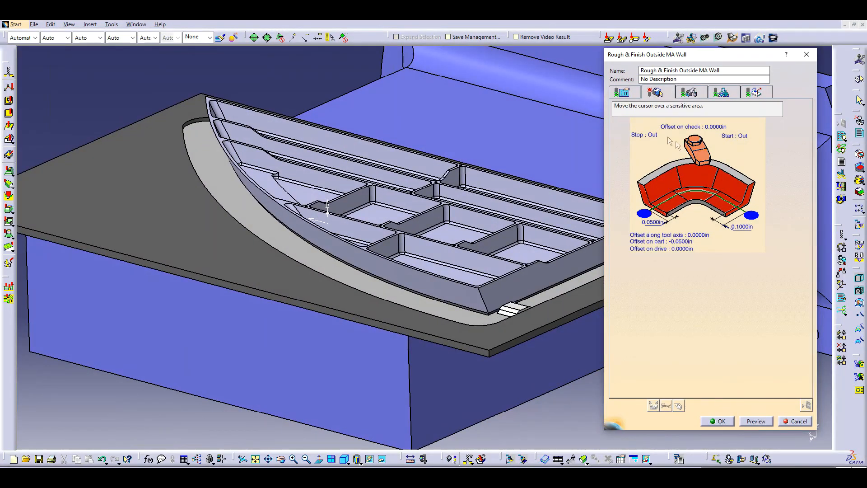
left_click(751, 197)
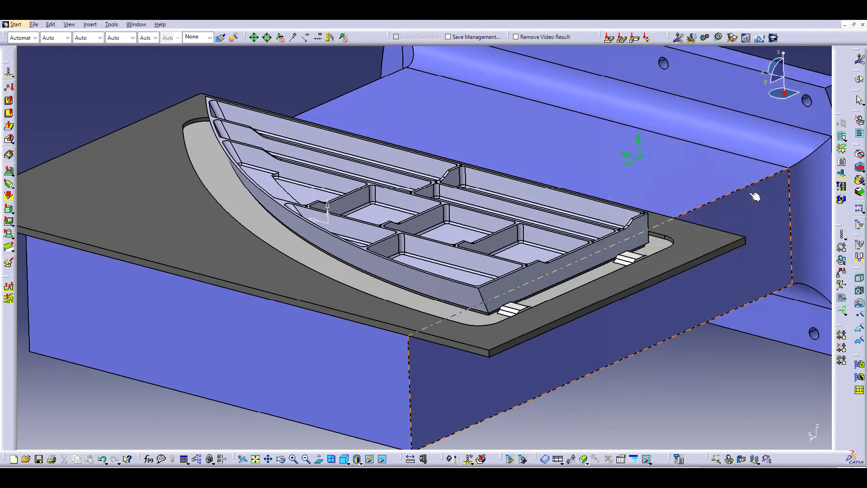
left_click(551, 280)
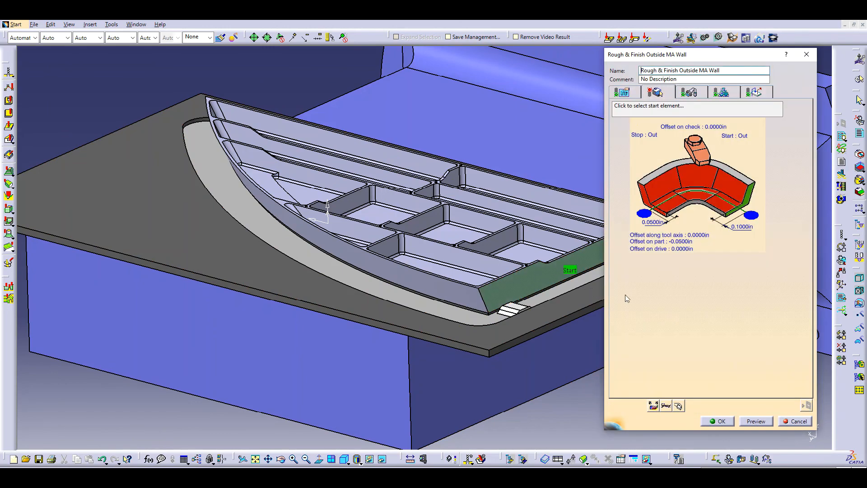
Set the stop element of Rough & Finish Outside MA Wall at the bulkhead's pointed tip, at the far end of the curved wall
left_click(645, 201)
middle_click(207, 99)
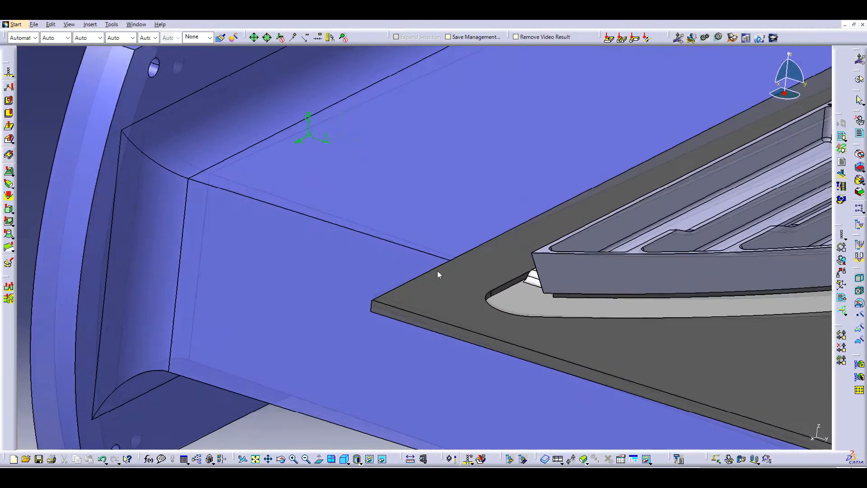
middle_click_drag(437, 270, 507, 243)
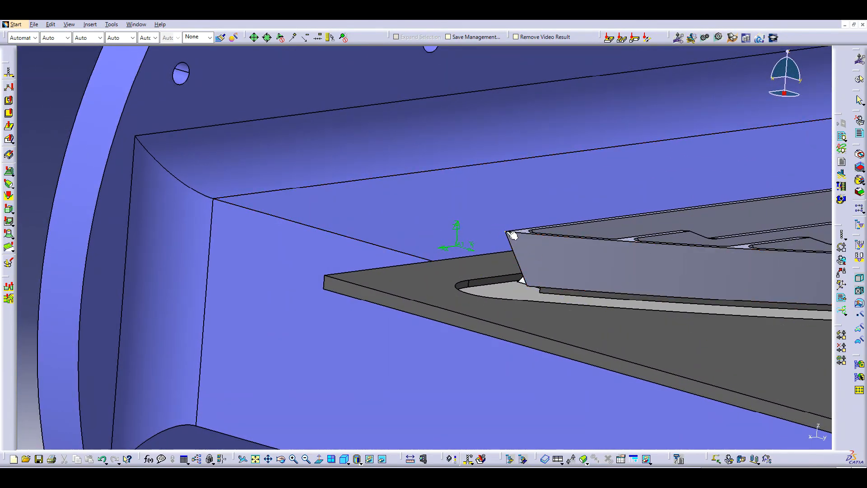
left_click(511, 234)
Use the long curved outside wall face as the driving element of Rough & Finish Outside MA Wall
middle_click_drag(456, 286, 451, 279)
left_click(696, 181)
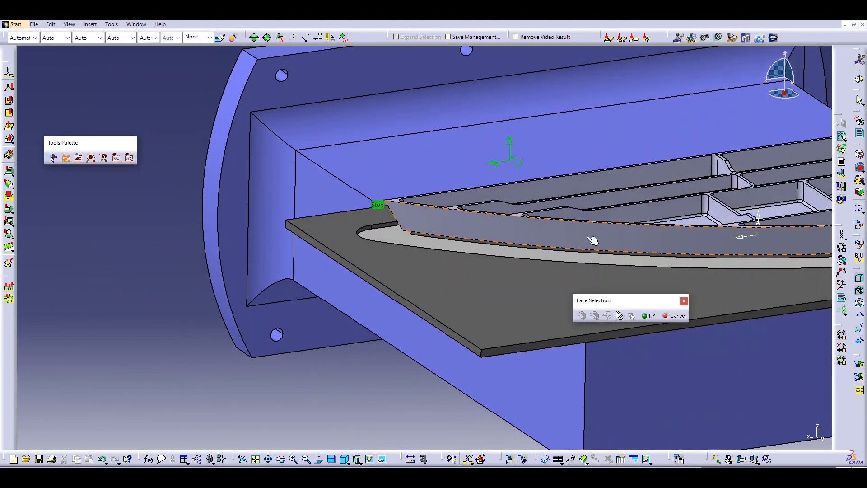
left_click(573, 237)
left_click(649, 315)
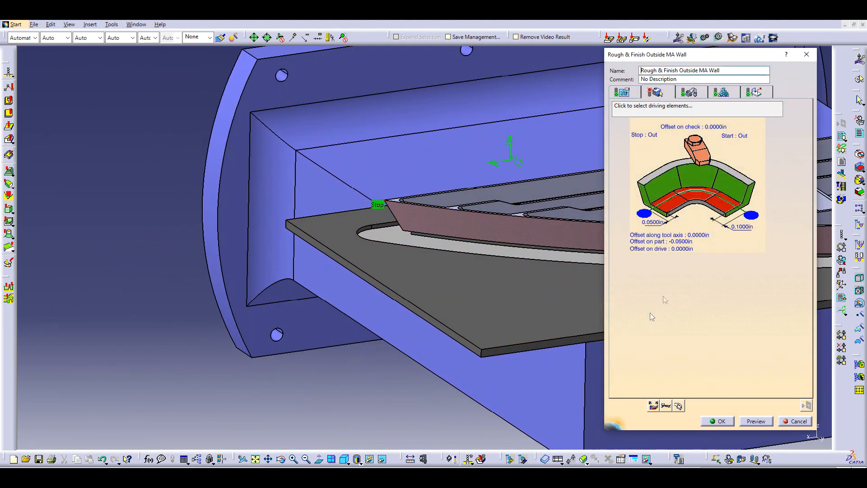
left_click(689, 203)
middle_click_drag(677, 226, 616, 290)
left_click(655, 316)
middle_click_drag(564, 276, 250, 181)
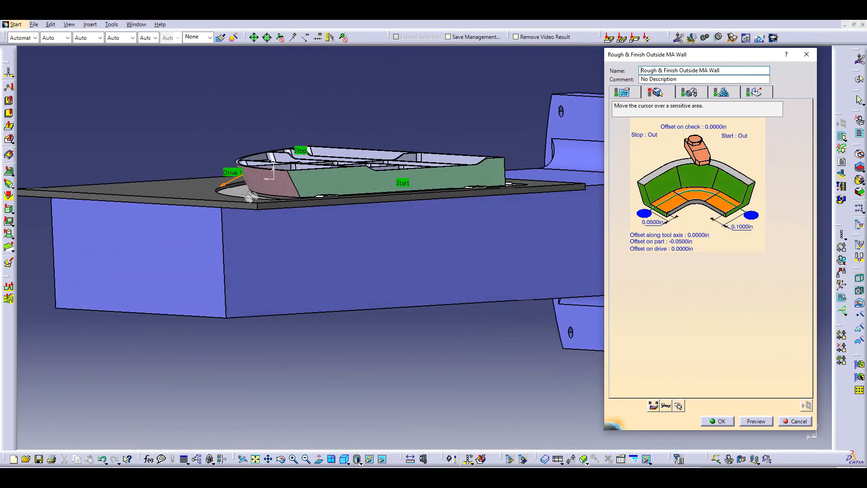
Examine the tip geometry and dimensions of the T5 0.750 CARB EM 0.03R 3FLT cutter
left_click(687, 94)
mouse_move(727, 332)
middle_mouse_down()
mouse_move(741, 312)
mouse_move(733, 285)
mouse_move(697, 352)
middle_mouse_up()
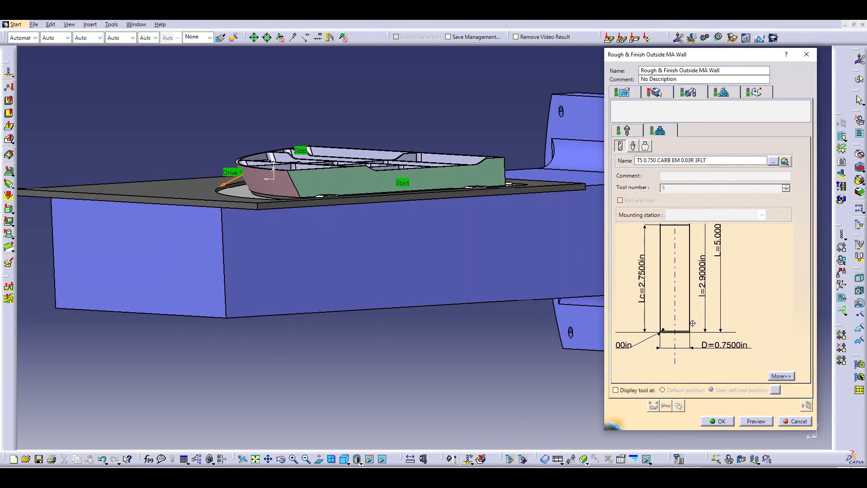
middle_click_drag(686, 339, 680, 349)
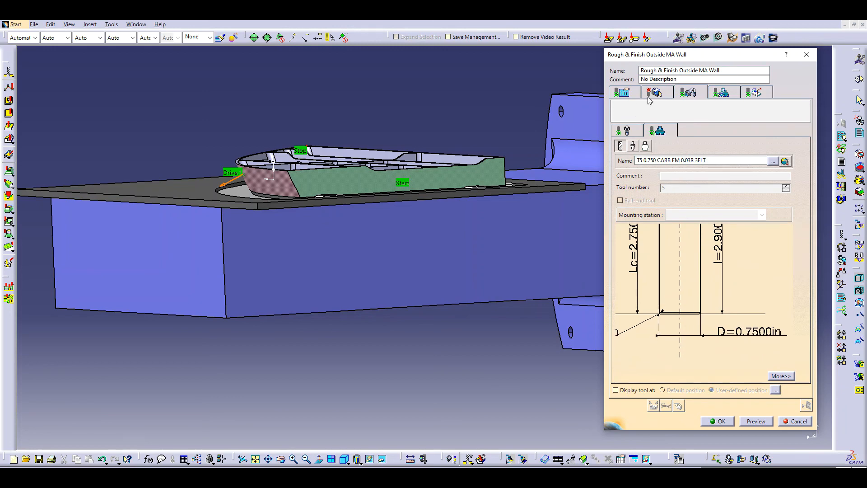
Switch the part definition to curves and use the lower edge of the curved outside wall as the part element
left_click(650, 94)
middle_click_drag(505, 253, 465, 244)
right_click(690, 200)
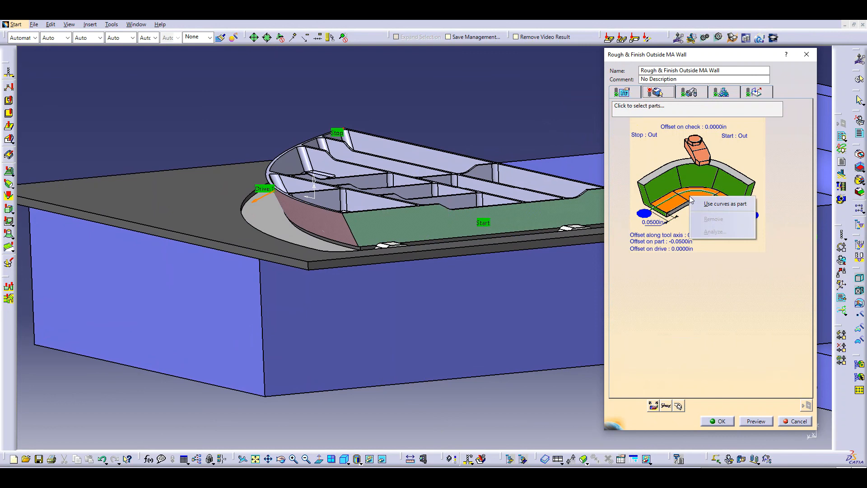
left_click(715, 204)
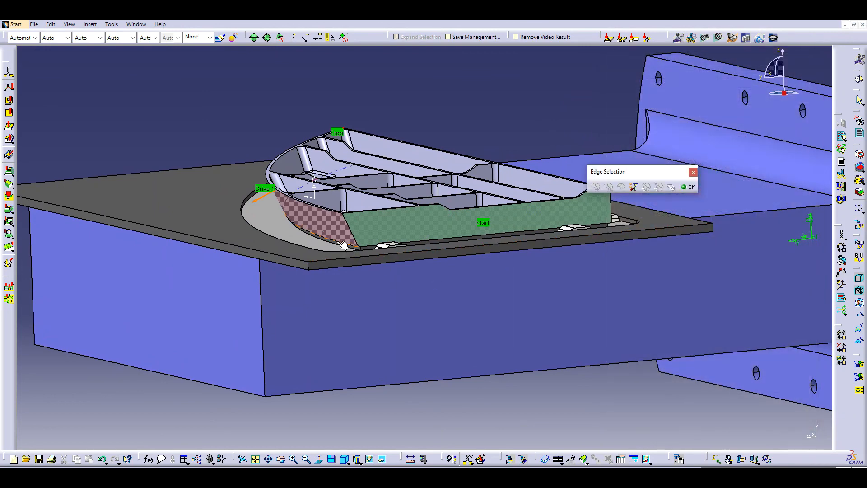
left_click(343, 245)
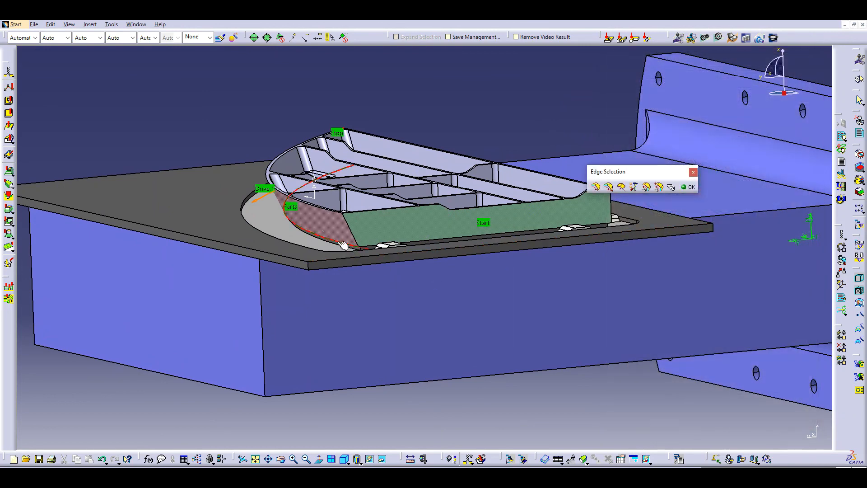
left_click(684, 188)
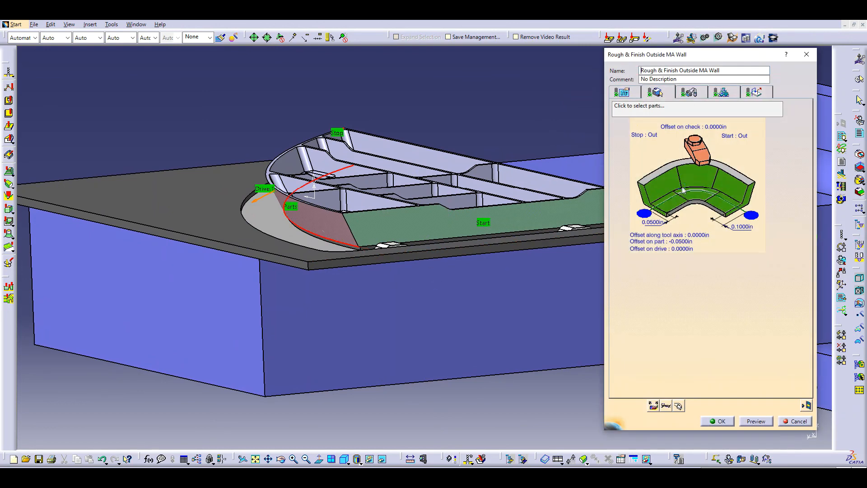
Examine the T5 cutter's corner radius up close and compare it with the operation's geometry offsets
left_click(689, 95)
scroll(718, 312, "up", 3)
scroll(718, 312, "up", 4)
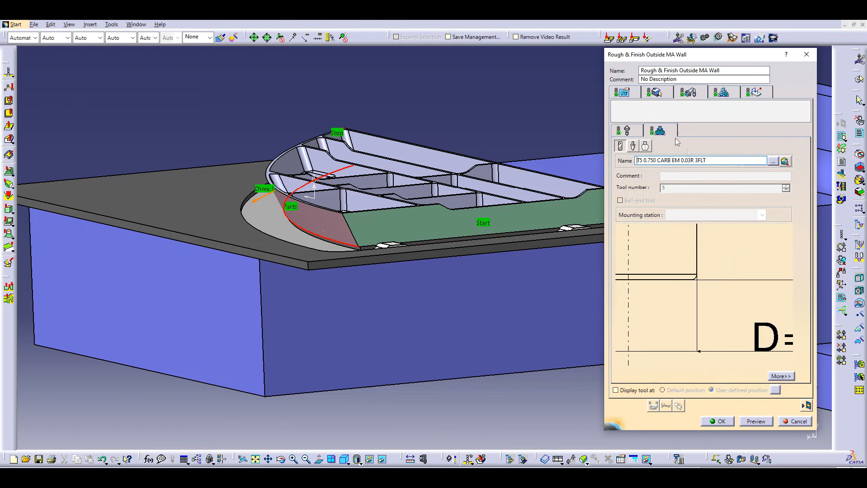
left_click(656, 92)
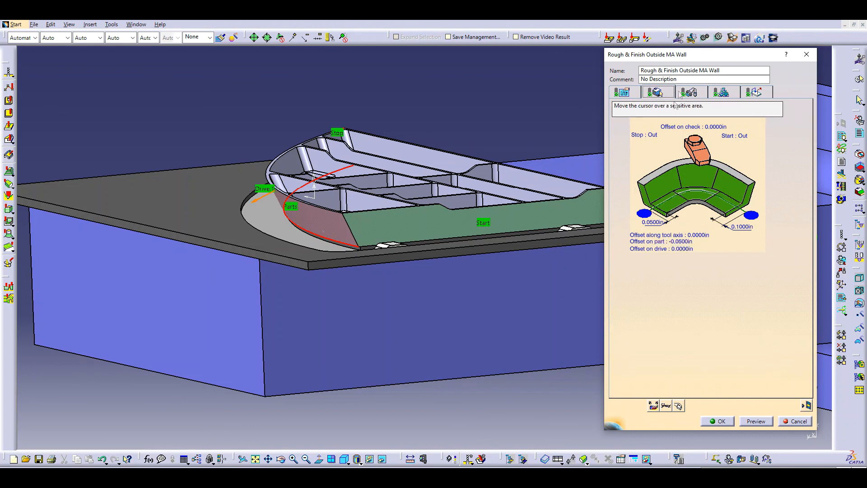
left_click(688, 92)
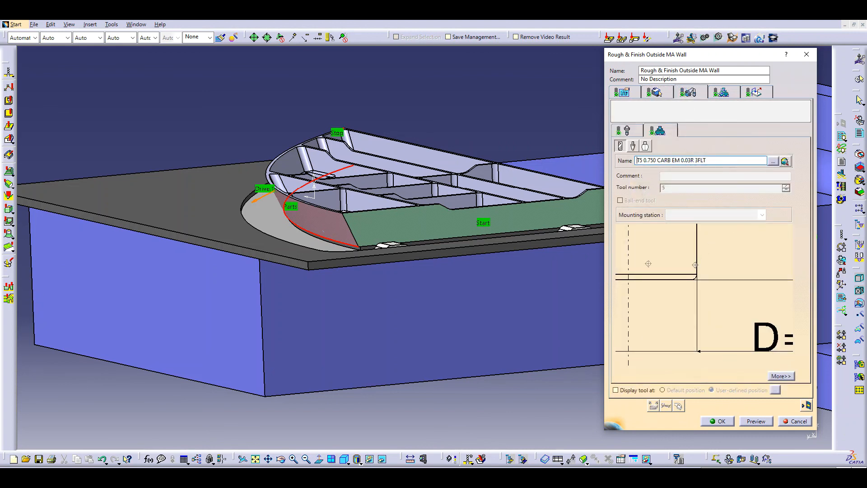
Try to compute and replay the Rough & Finish Outside MA Wall tool path, and dismiss the computation message
mouse_move(335, 250)
middle_mouse_down()
mouse_move(507, 301)
mouse_move(555, 287)
mouse_move(545, 310)
mouse_move(561, 314)
middle_mouse_up()
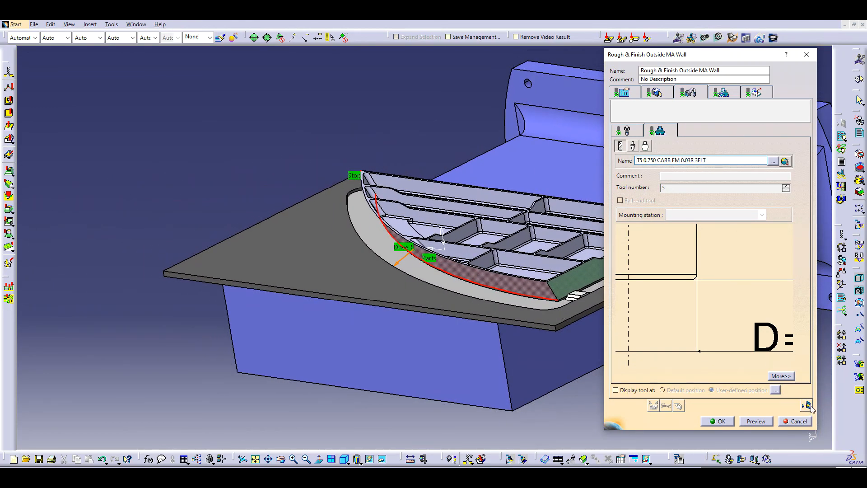
left_click(655, 93)
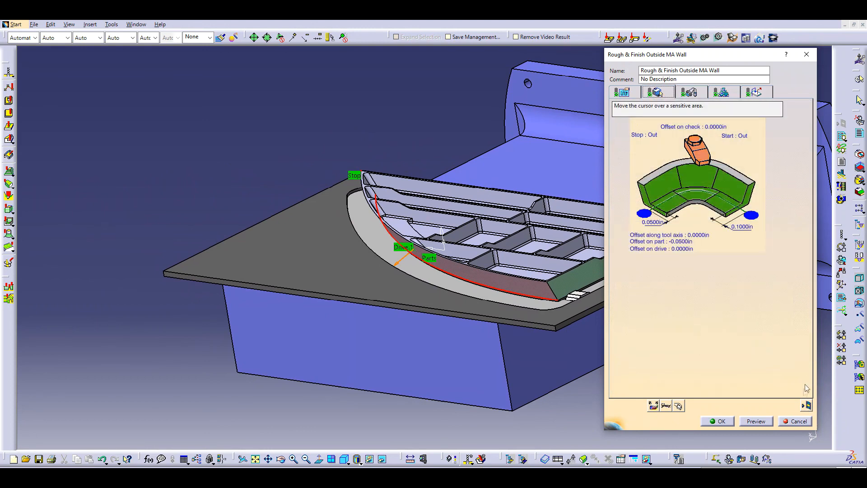
left_click(805, 405)
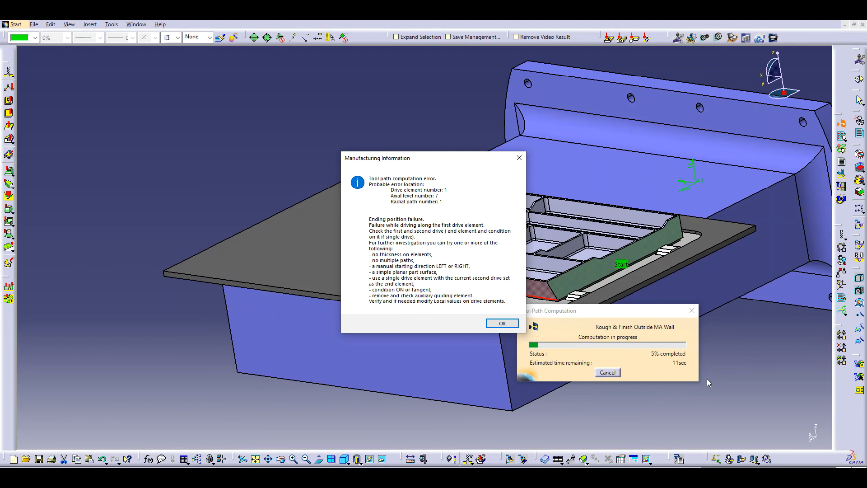
key("Return")
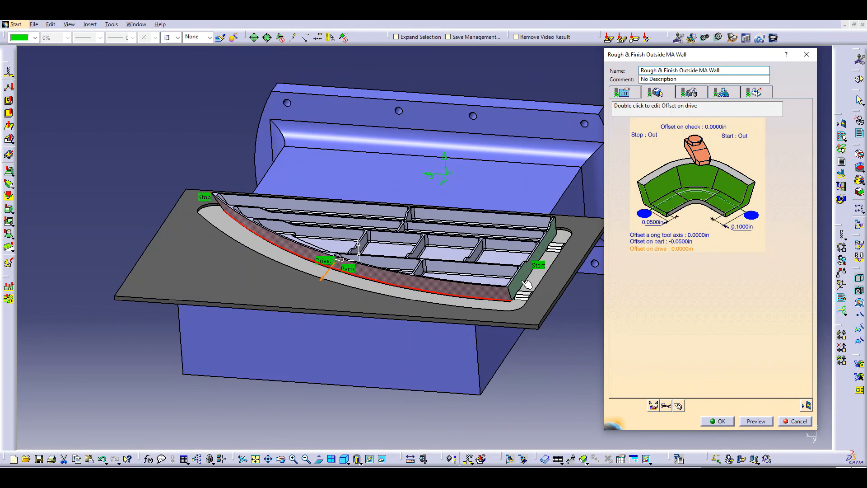
Set the front corner of the backup plate as the reference point in the Rough & Finish Outside MA Wall strategy
key("F3")
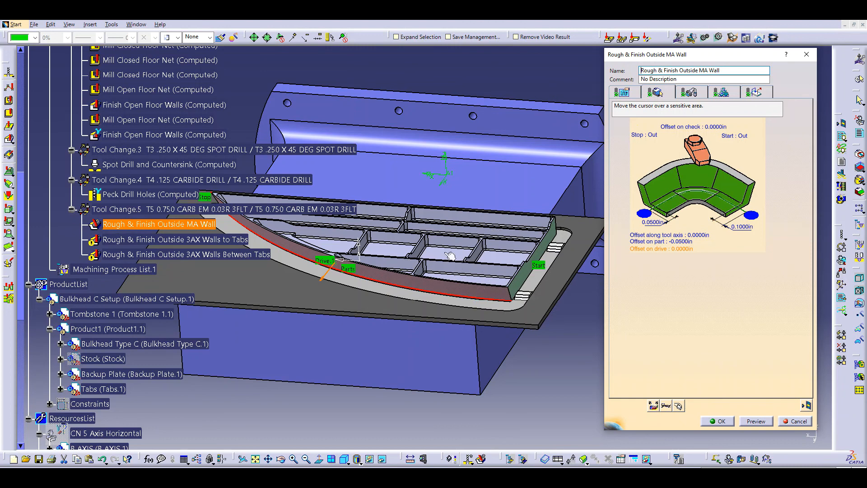
key("F3")
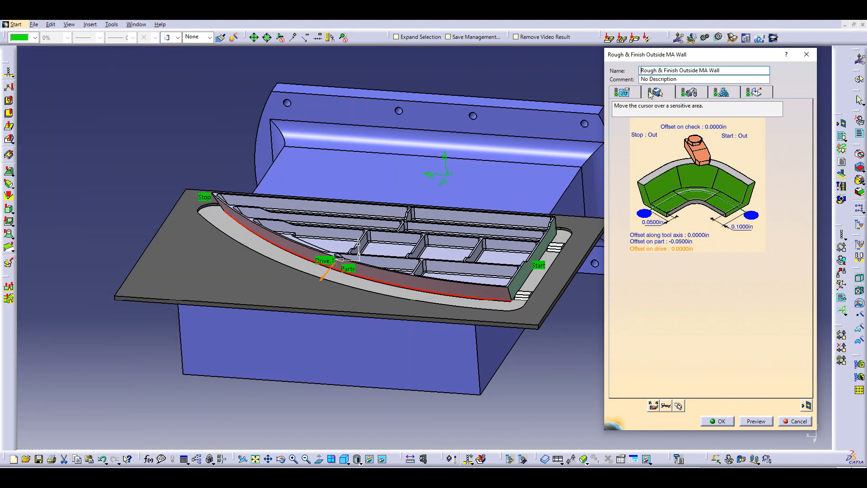
left_click(625, 92)
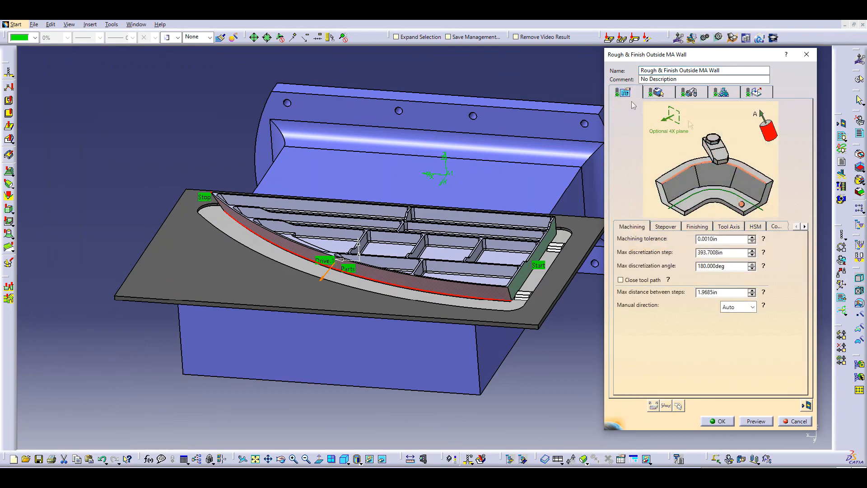
left_click(742, 206)
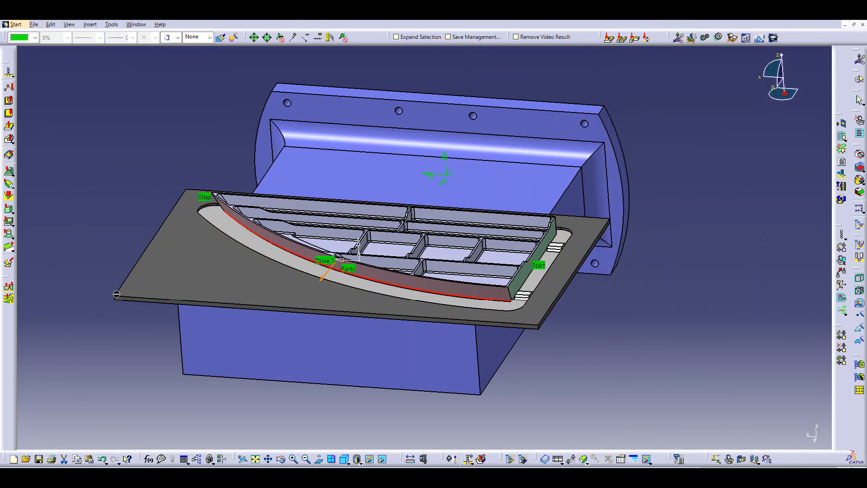
left_click(117, 298)
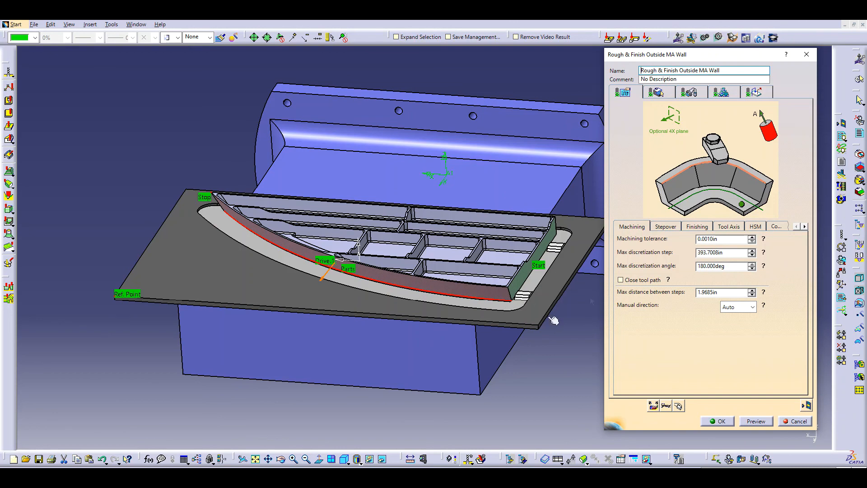
Compute and replay the Rough & Finish Outside MA Wall tool path and view it along the curved wall
left_click(807, 405)
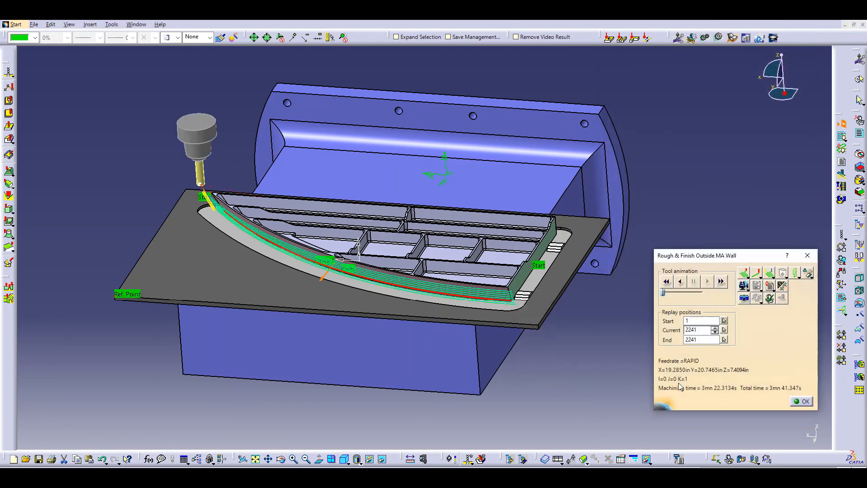
middle_click_drag(214, 204, 399, 198)
middle_click_drag(412, 227, 381, 183)
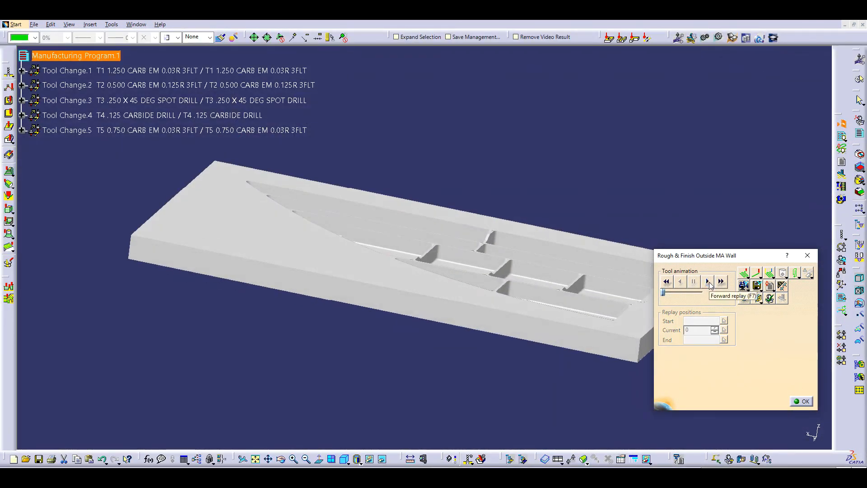
Play the material removal video of the outside wall cut, inspect the cut from below, and accept the Outside MA Wall operation
left_click(708, 281)
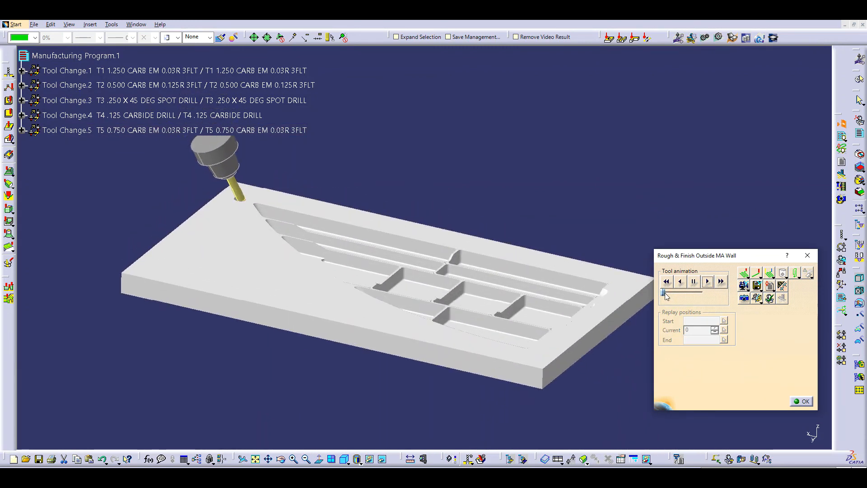
left_click_drag(665, 295, 672, 297)
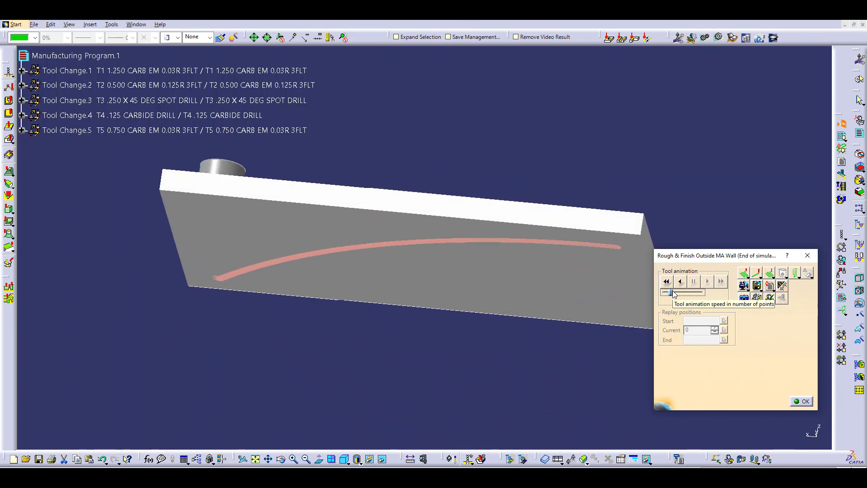
left_click(757, 286)
left_click(456, 266)
left_click(796, 403)
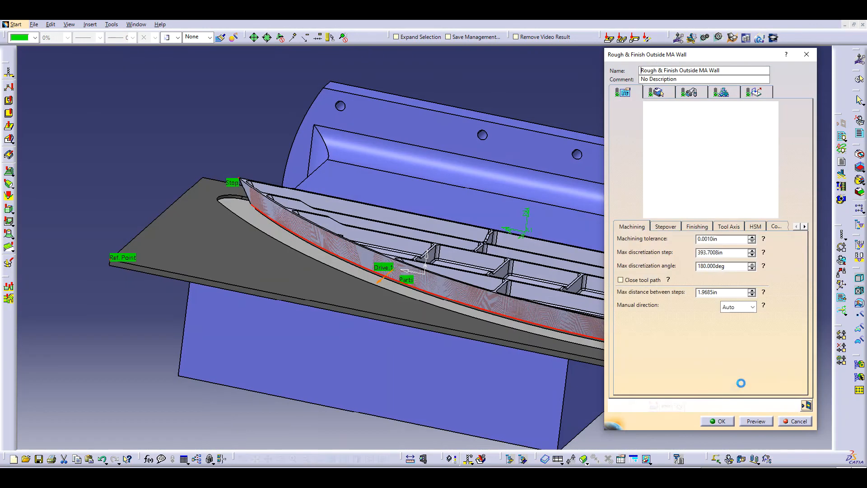
left_click(717, 421)
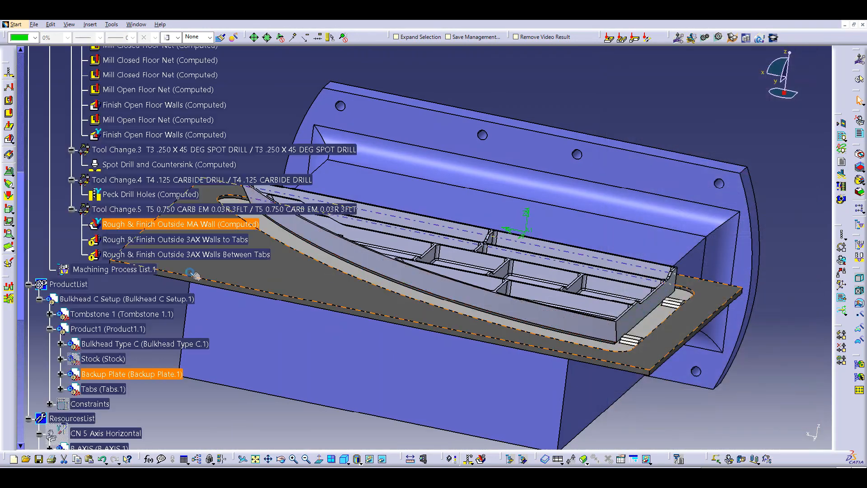
In Rough & Finish Outside 3AX Walls to Tabs, set Limit 1 at the bulkhead's pointed tip and Limit 2 at the wide end's curved-wall corner
left_click(131, 243)
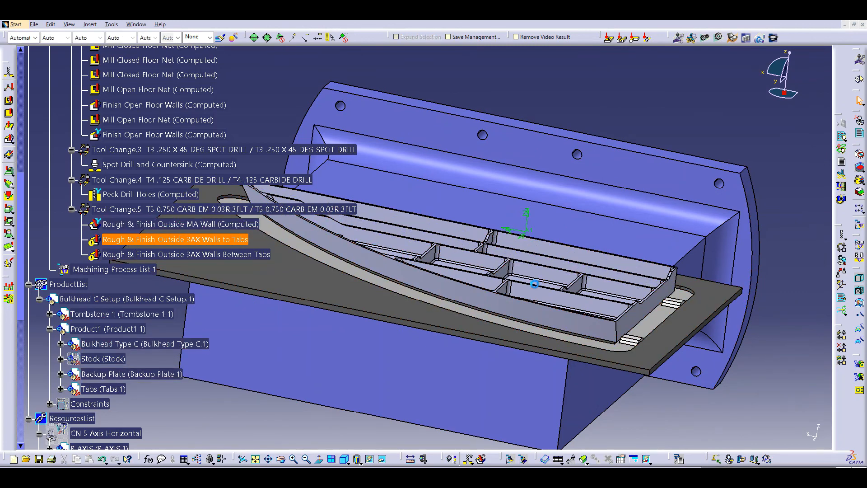
middle_click_drag(464, 259, 316, 249)
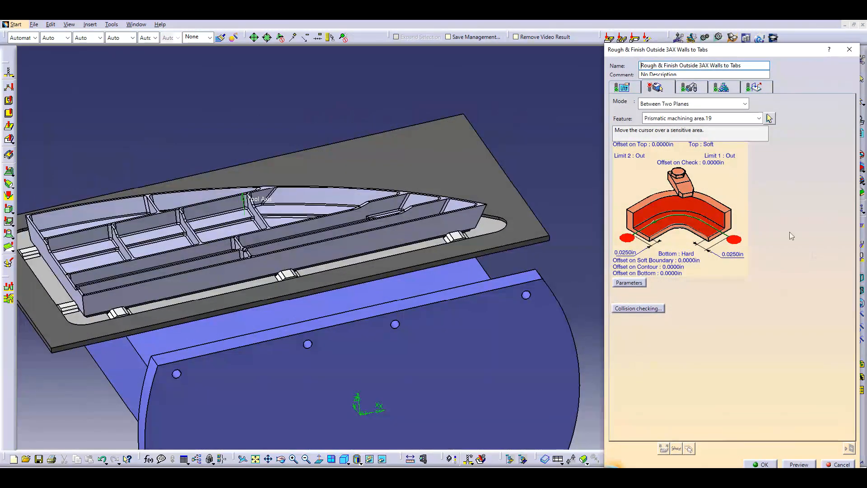
left_click(731, 227)
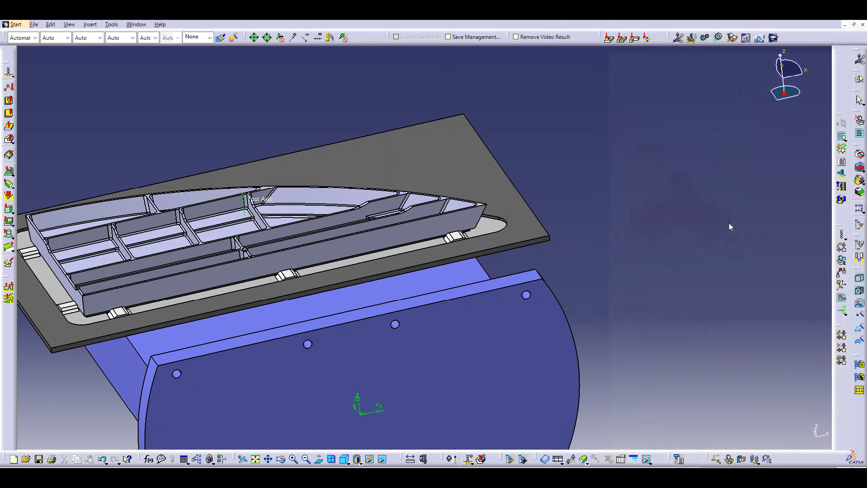
middle_click_drag(562, 226, 605, 226)
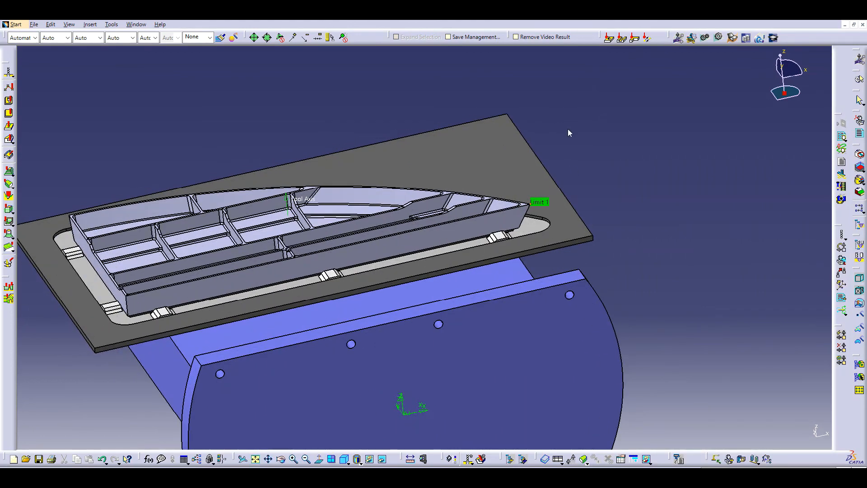
double_click(568, 129)
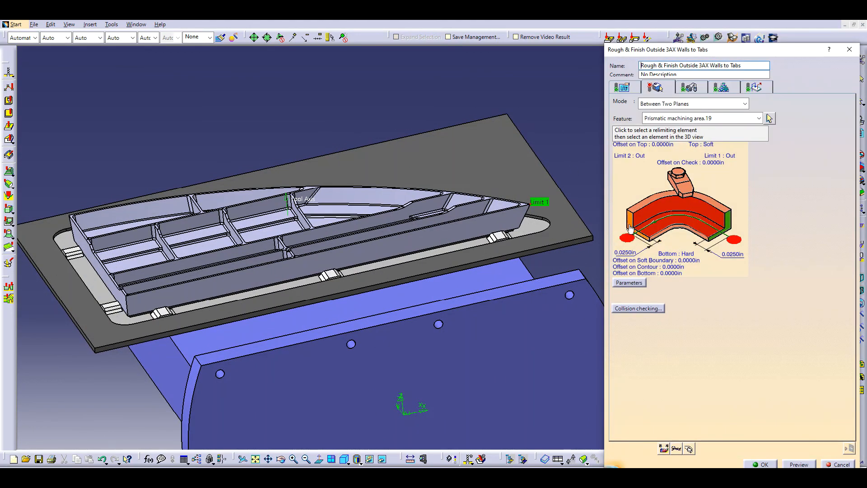
left_click(631, 228)
middle_click_drag(542, 253, 331, 355)
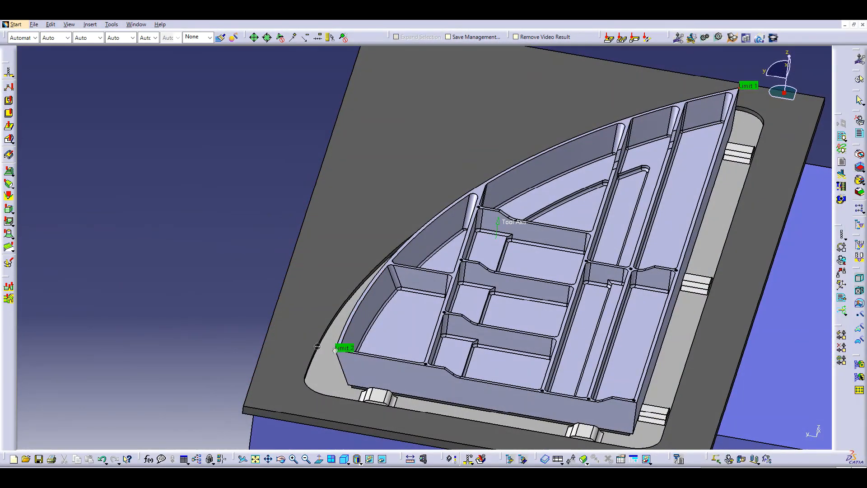
double_click(172, 251)
Select the upper outer edges of the long straight wall and the wide end wall as the guide contour
middle_click_drag(172, 251, 135, 158)
left_click(698, 207)
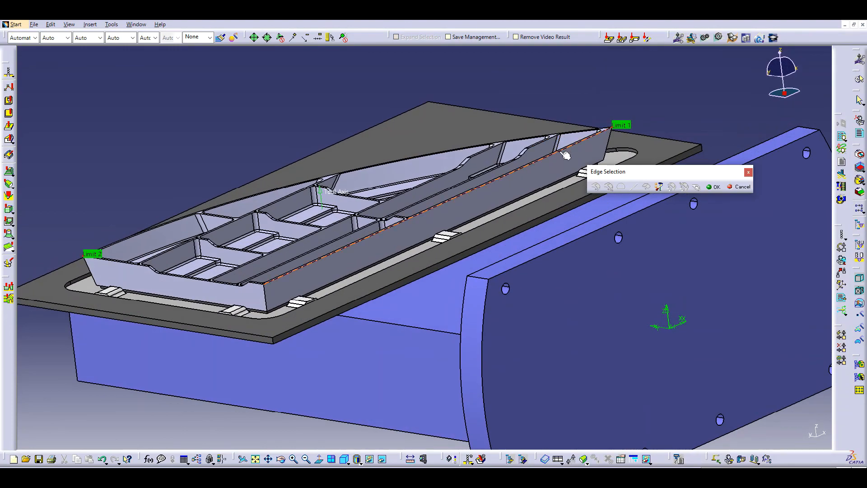
left_click(566, 155)
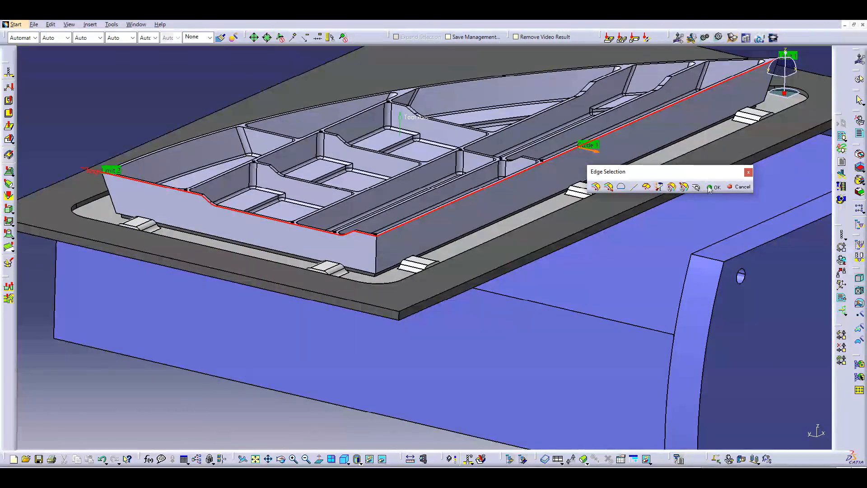
left_click(709, 187)
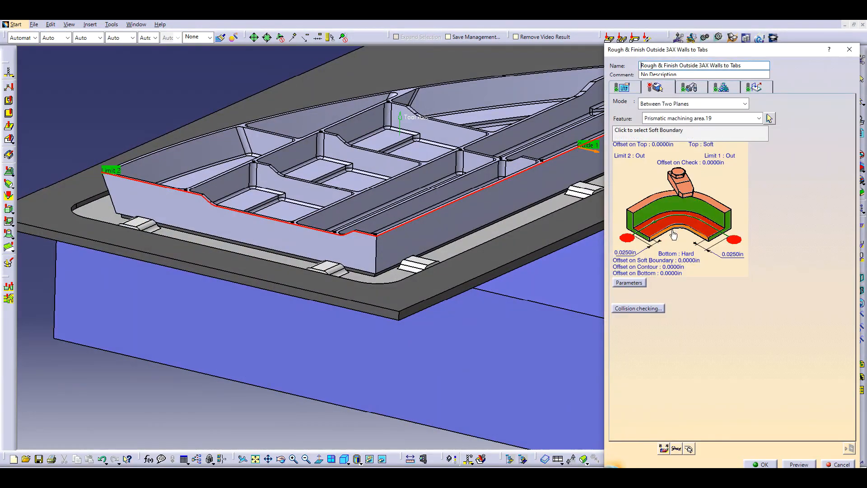
Set a tab's upper face as the bottom plane and the bulkhead's upper face as the top plane
left_click(638, 206)
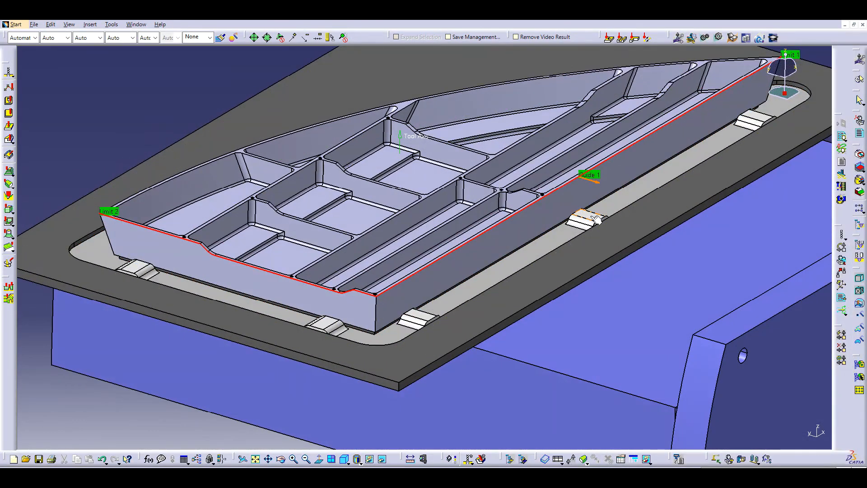
left_click(596, 219)
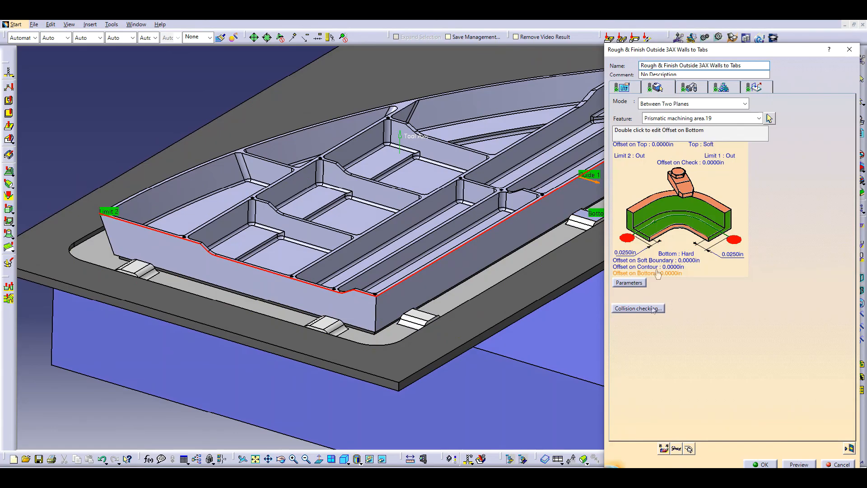
left_click(644, 200)
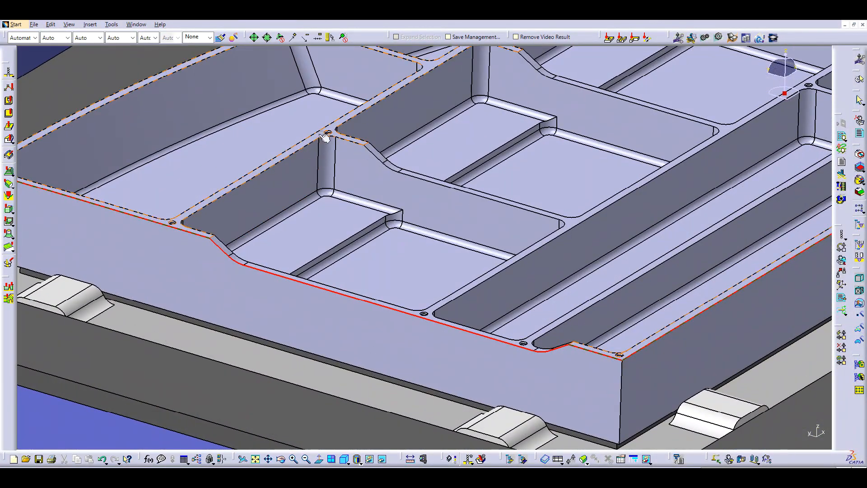
left_click(317, 141)
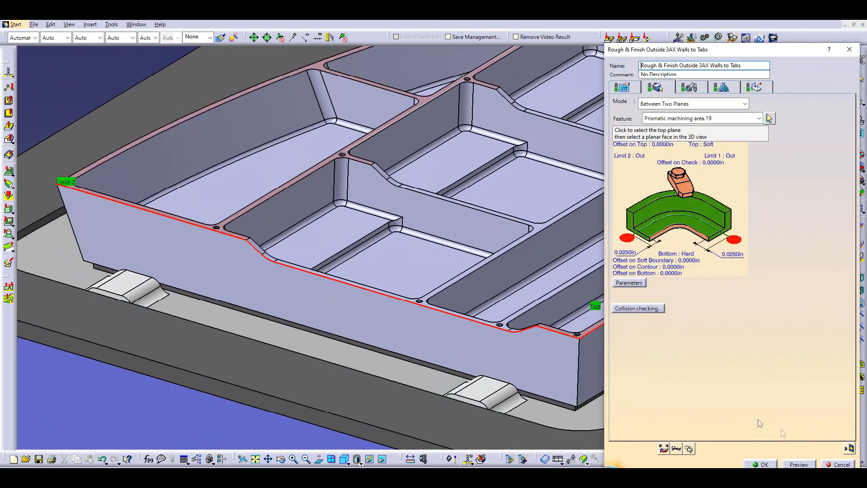
Compute and replay the Rough & Finish Outside 3AX Walls to Tabs tool path, and accept the operation
left_click(849, 447)
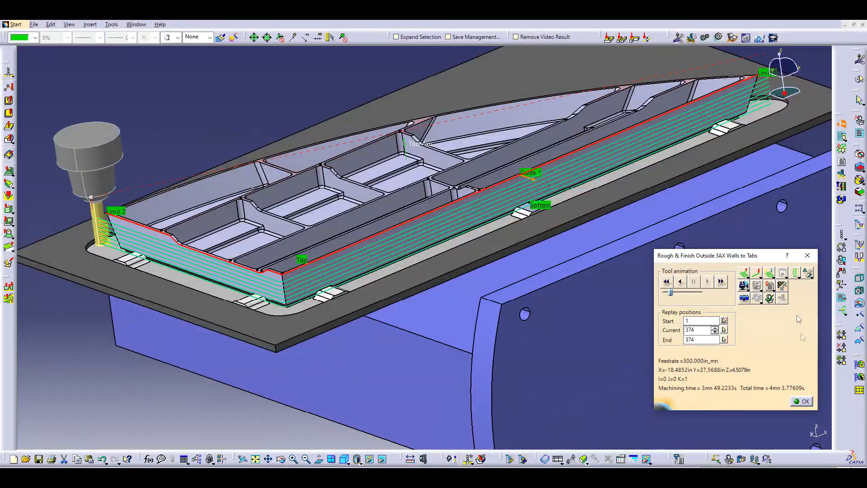
left_click(800, 402)
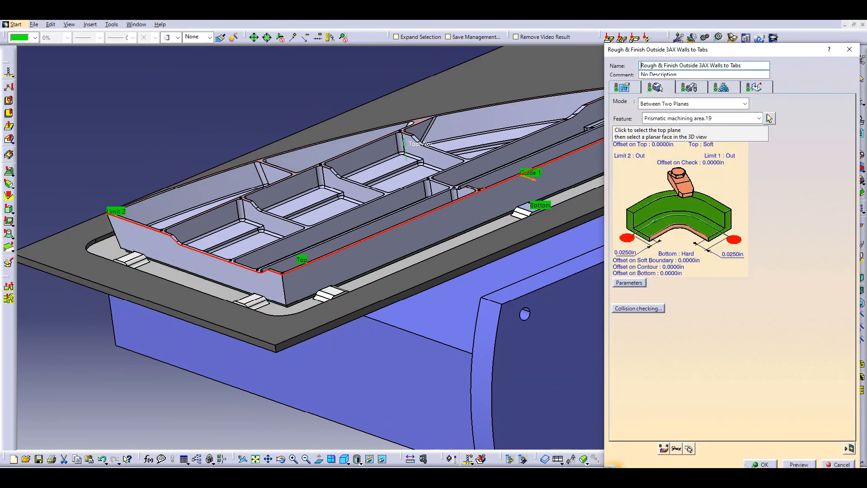
left_click(760, 464)
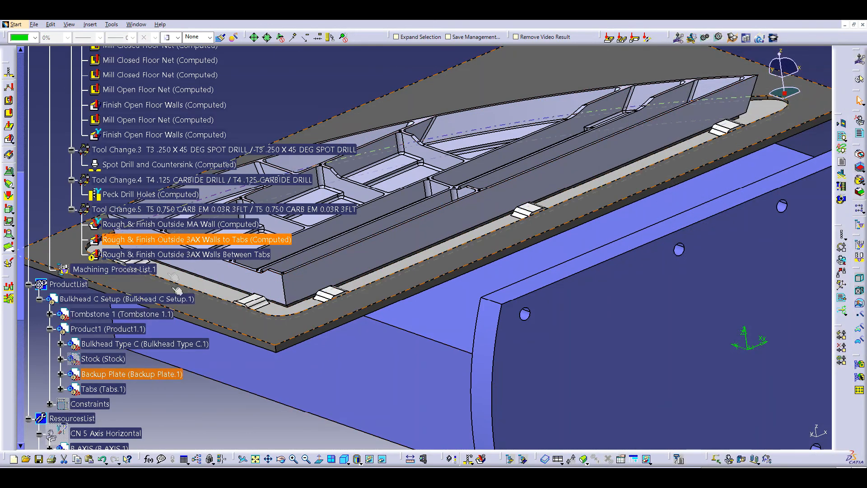
Open Rough & Finish Outside 3AX Walls Between Tabs and compare its Between Two Planes, Between Two Curves, By Flank Contouring and Between Curve and Surfaces modes
left_click(161, 253)
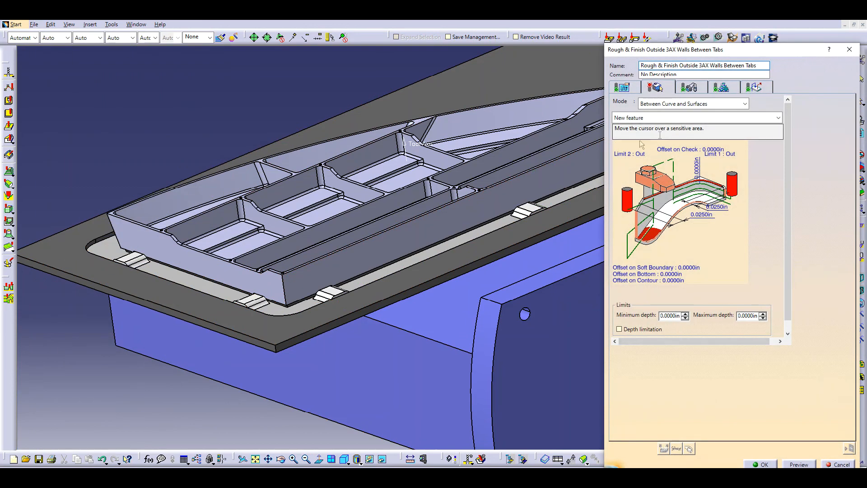
left_click(742, 105)
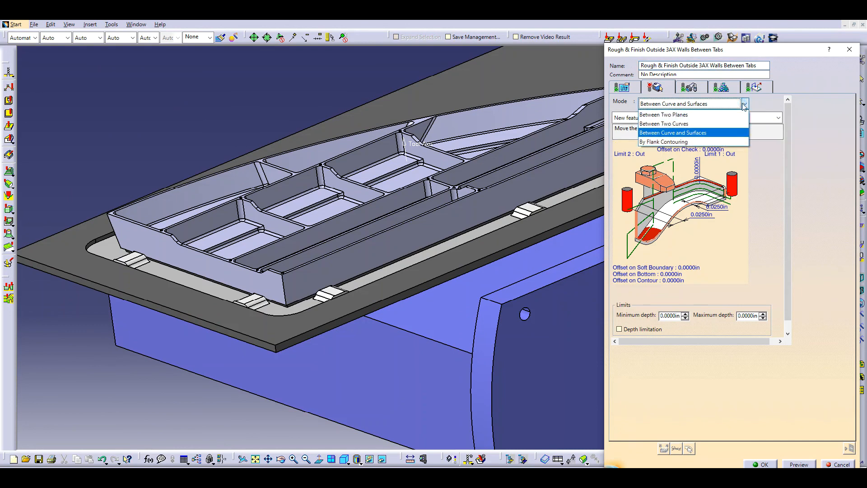
left_click(690, 115)
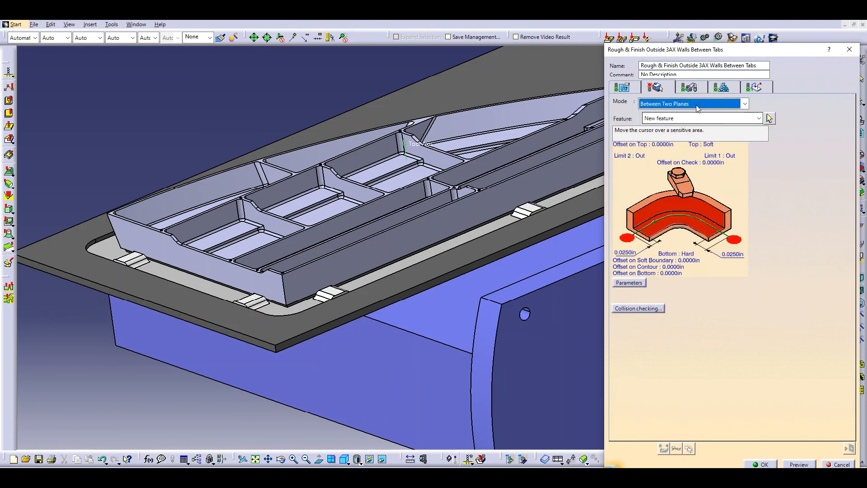
left_click(698, 104)
left_click(690, 123)
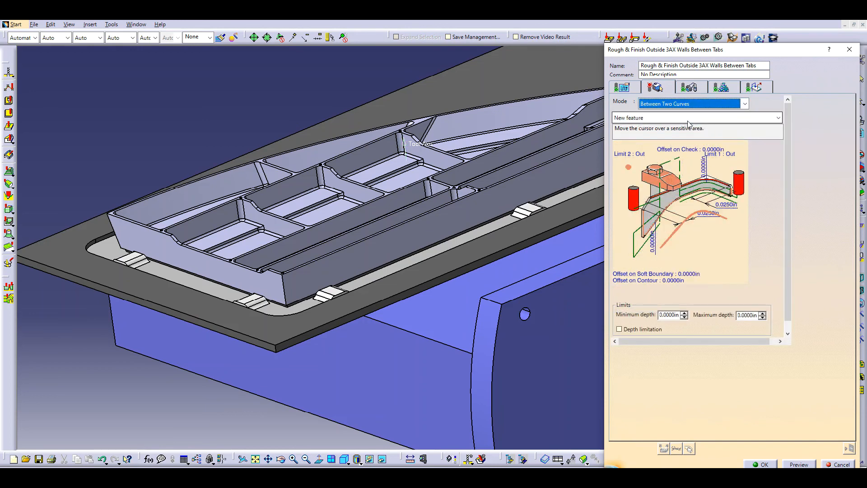
left_click(693, 105)
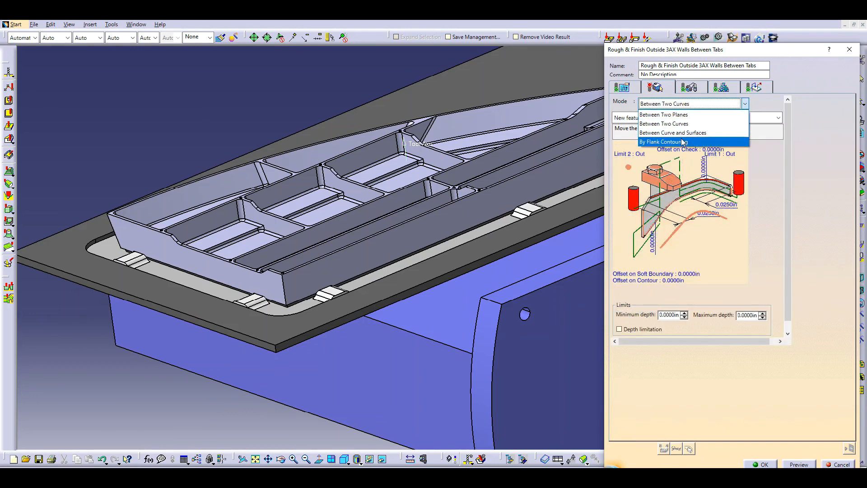
left_click(681, 139)
left_click(696, 105)
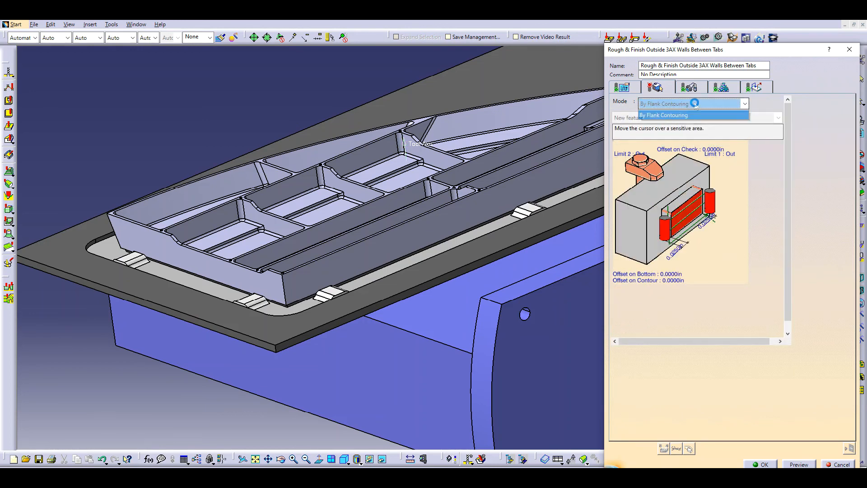
left_click(687, 130)
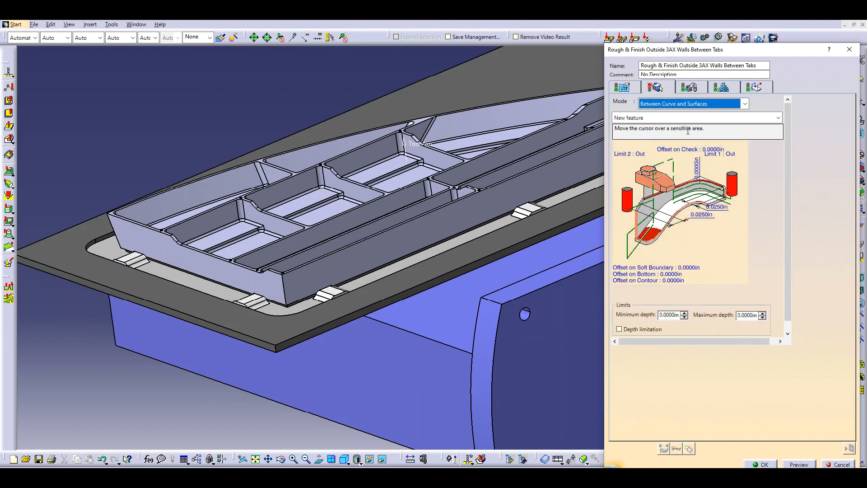
middle_click_drag(459, 312, 465, 331)
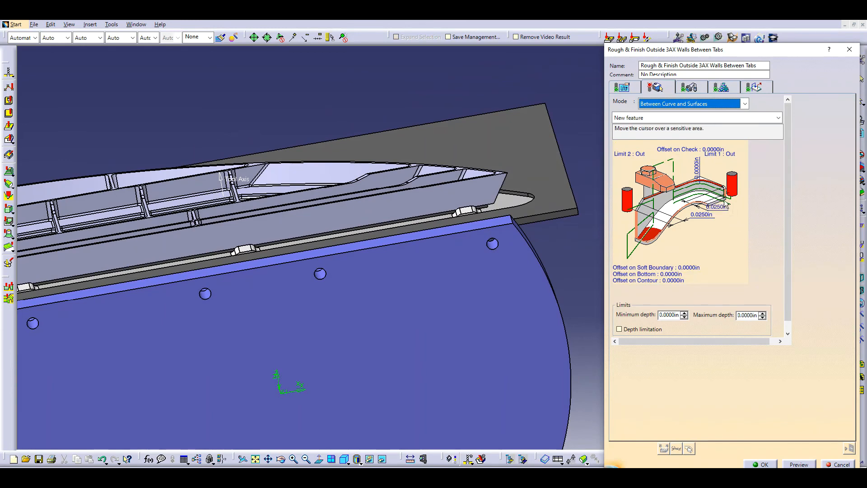
Set the first limit at the bulkhead's narrow tip and the second limit at the wide end wall's far upper corner
left_click(725, 199)
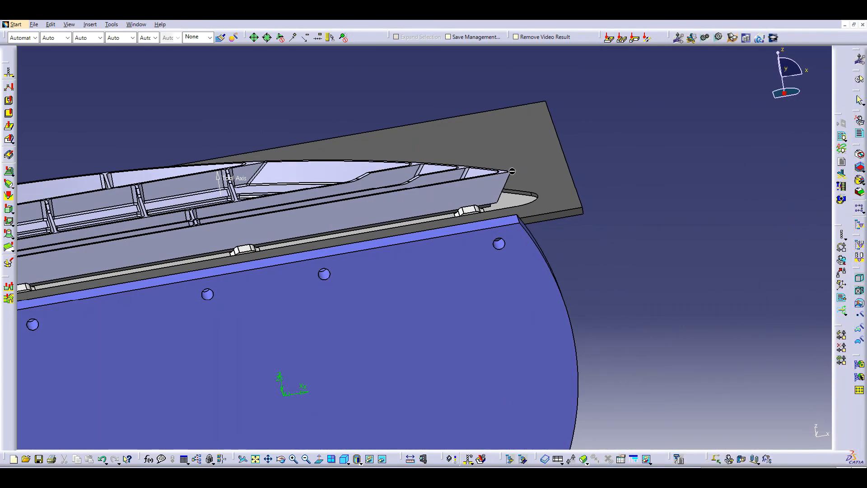
double_click(618, 235)
left_click(637, 224)
middle_click_drag(580, 218, 409, 249)
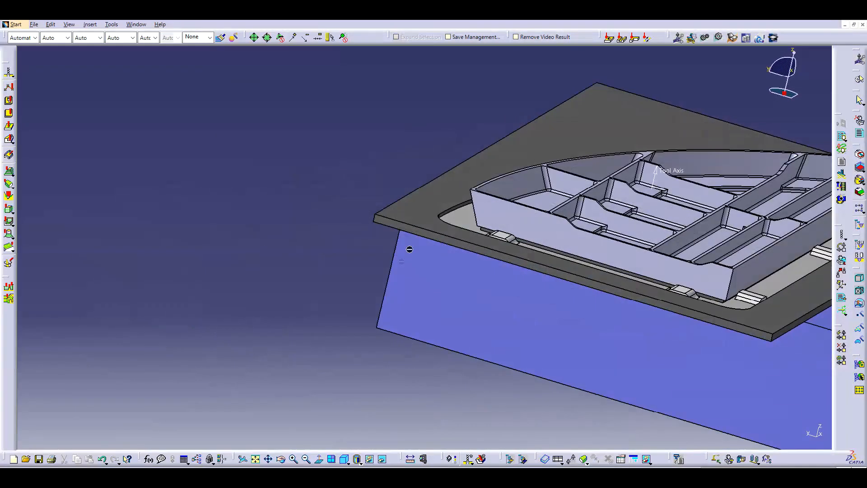
left_click(476, 193)
middle_click_drag(476, 192, 411, 119)
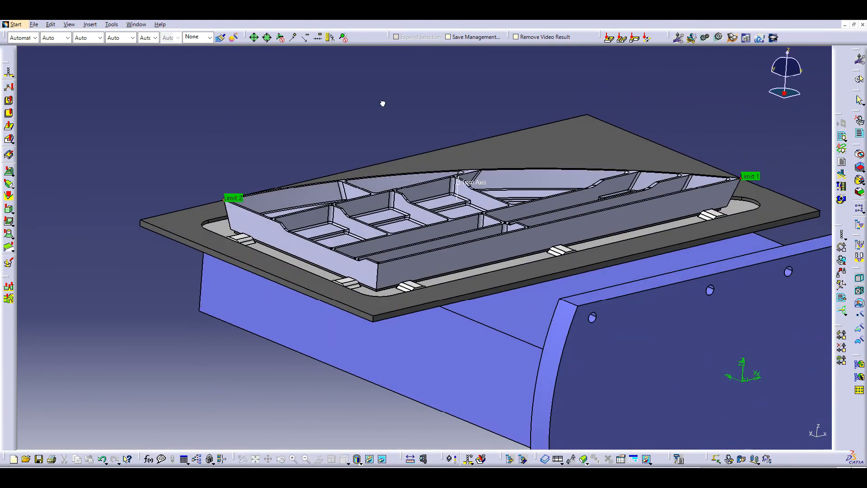
double_click(527, 125)
Select the upper outer edges of the long straight wall and the wide end wall as the guiding curve
left_click(687, 177)
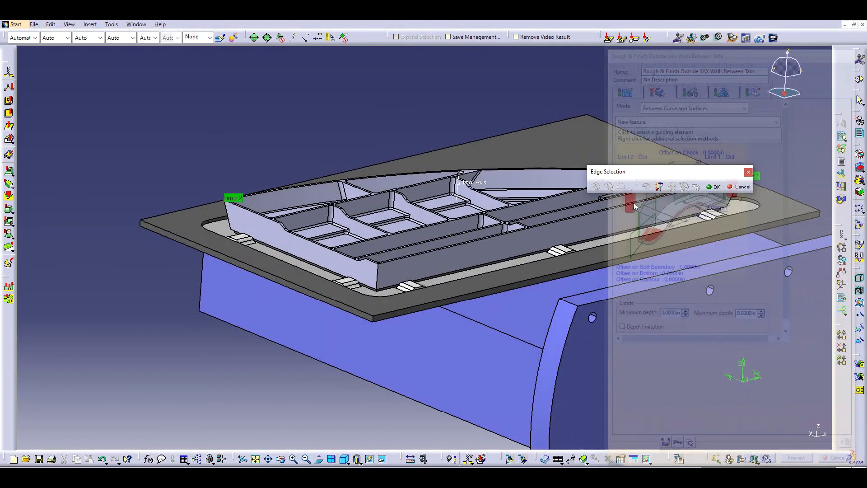
middle_click_drag(594, 212, 391, 287)
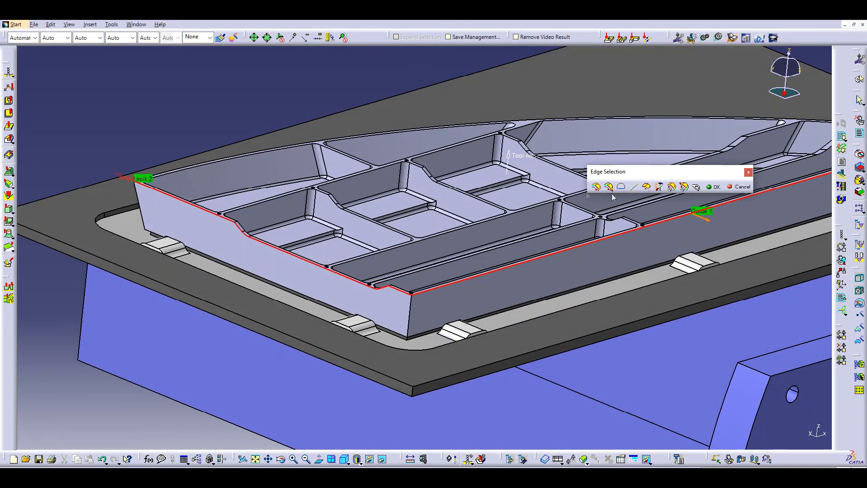
left_click(709, 186)
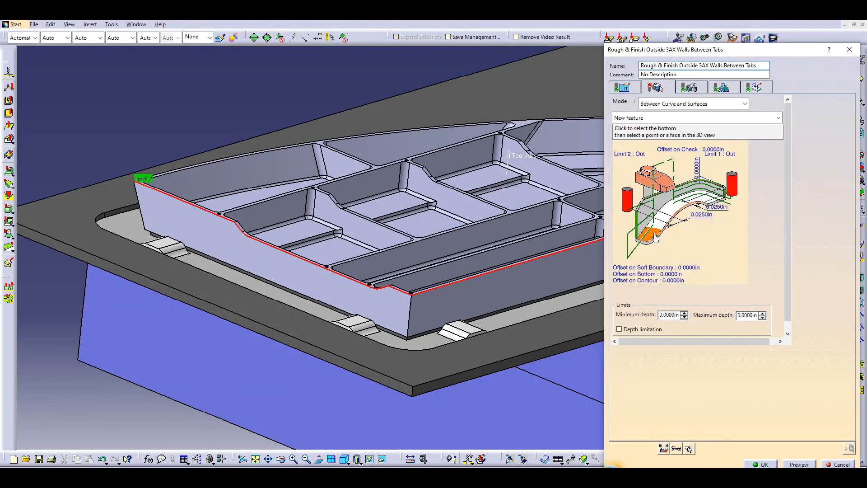
Select the backup plate's recessed floor and the tab faces along the straight and wide end walls as the bottom surfaces
left_click(655, 238)
middle_click_drag(667, 245, 727, 217)
left_click(618, 179)
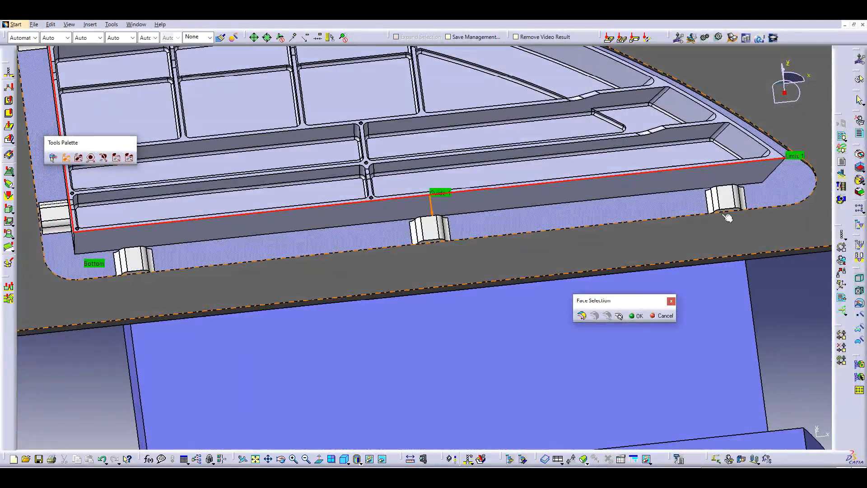
mouse_move(130, 275)
middle_mouse_down()
mouse_move(278, 271)
mouse_move(366, 284)
middle_mouse_up()
left_click(373, 271)
left_click(289, 224)
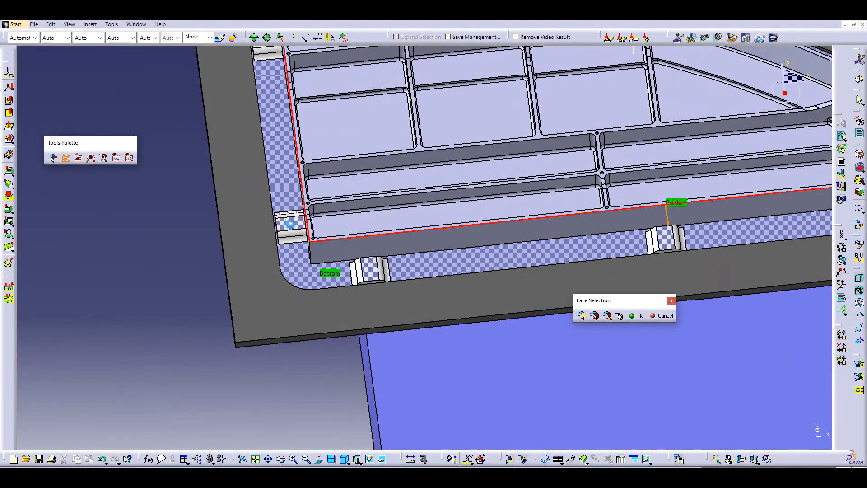
scroll(280, 131, "up", 2)
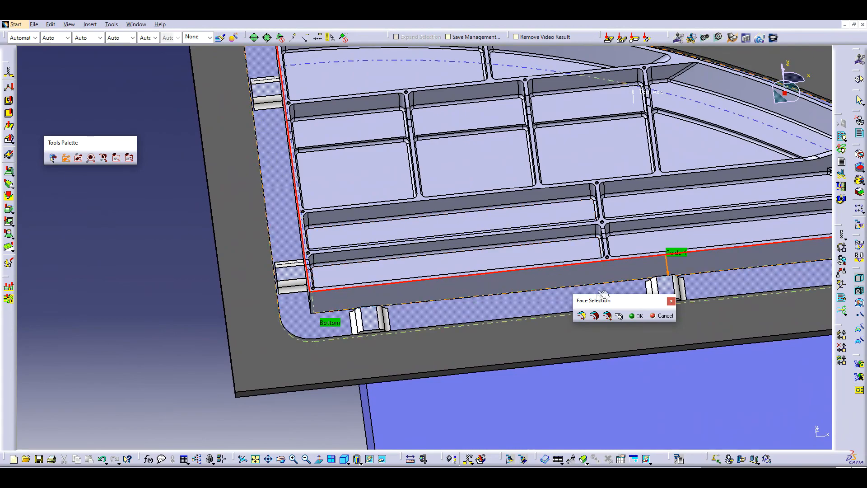
left_click(582, 315)
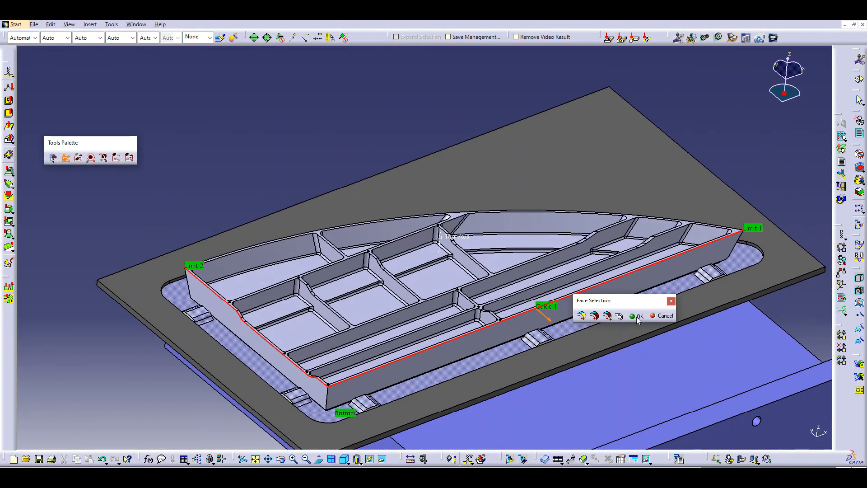
left_click(637, 316)
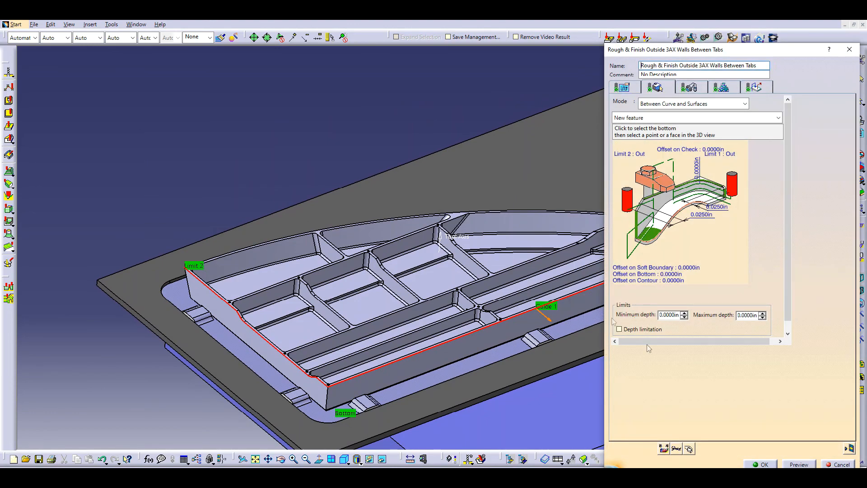
Compute and replay the Rough & Finish Outside 3AX Walls Between Tabs tool path as a material removal simulation, and accept the operation
left_click(848, 448)
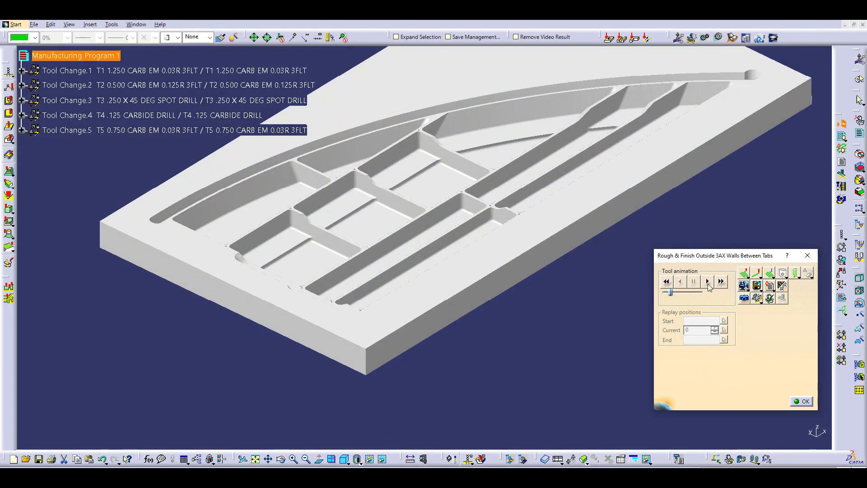
left_click(708, 284)
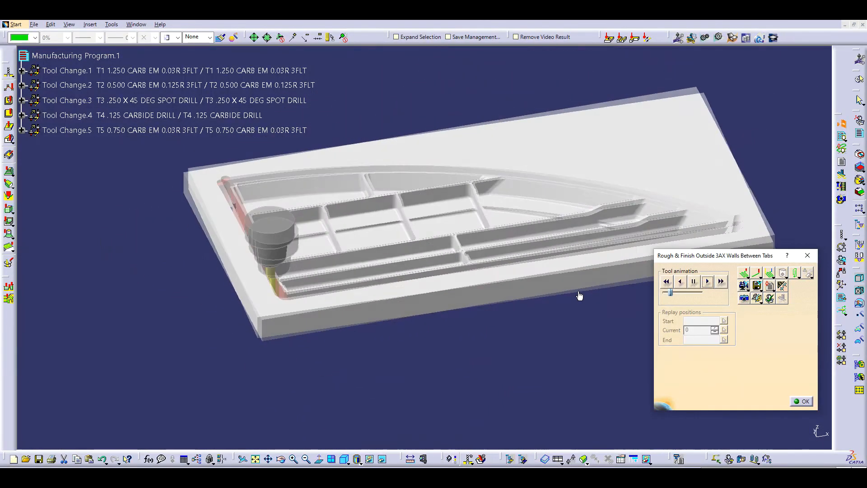
left_click(666, 282)
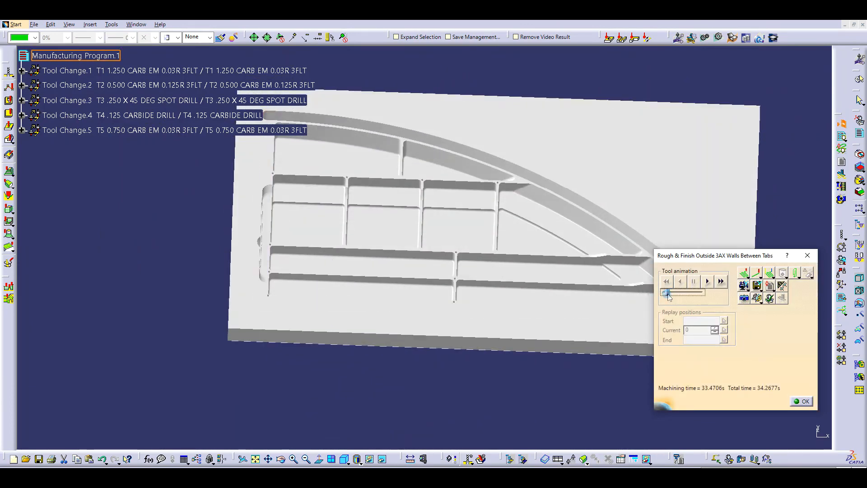
left_click(707, 282)
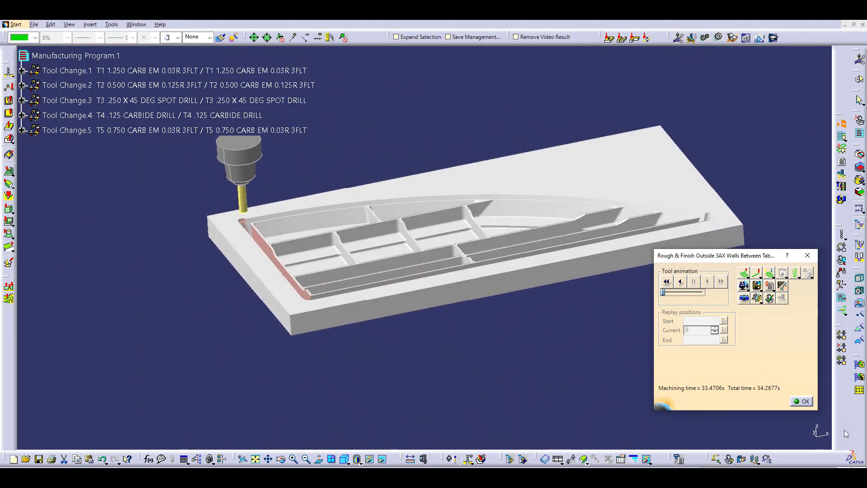
left_click(803, 401)
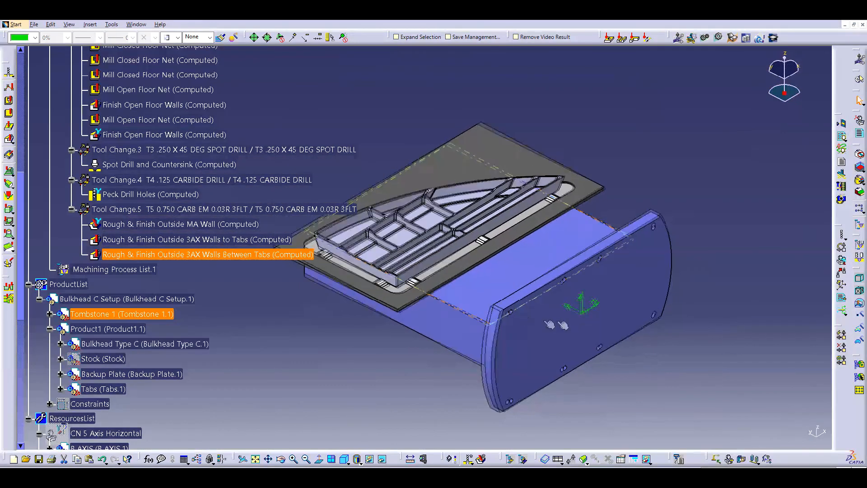
middle_click_drag(555, 324, 743, 259)
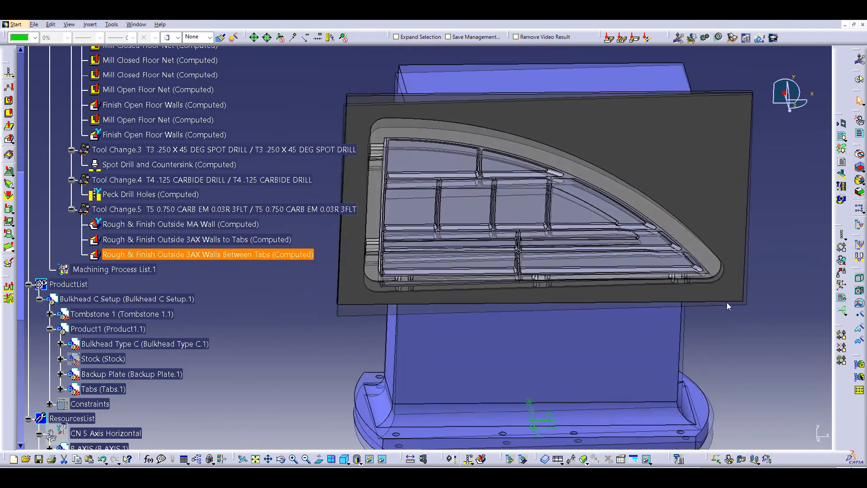